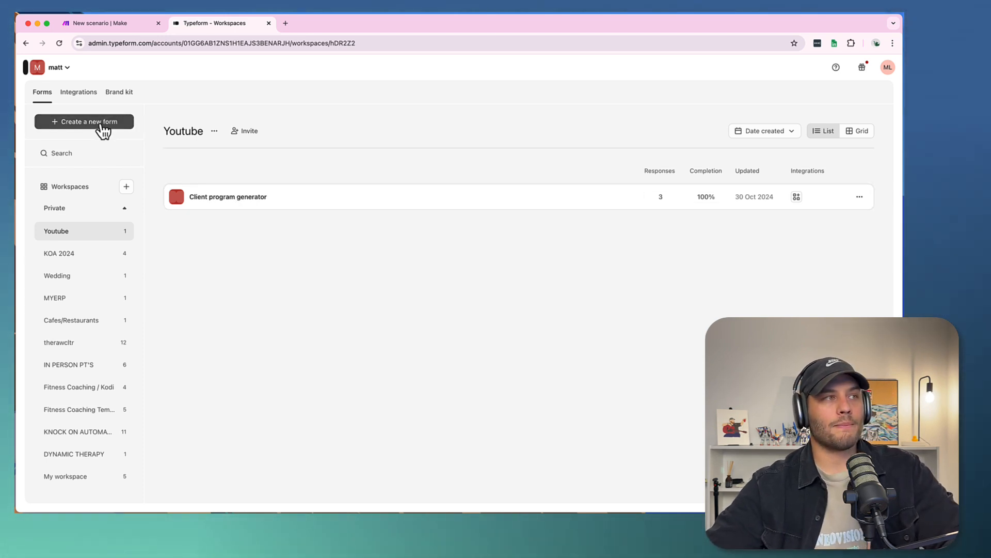
- Create a new form in the Youtube workspace and open Claude in a new browser tab
click(100, 125)
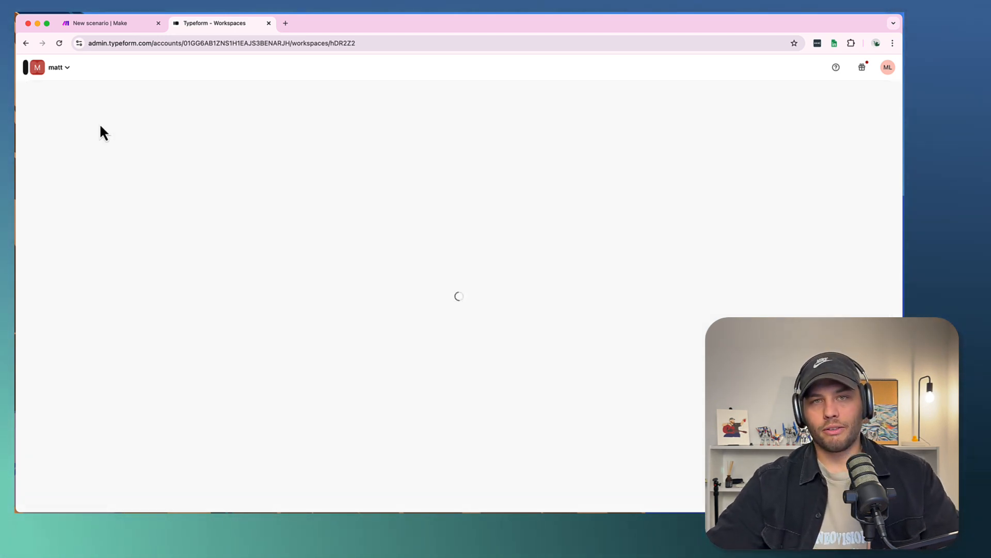
click(285, 23)
text(claud)
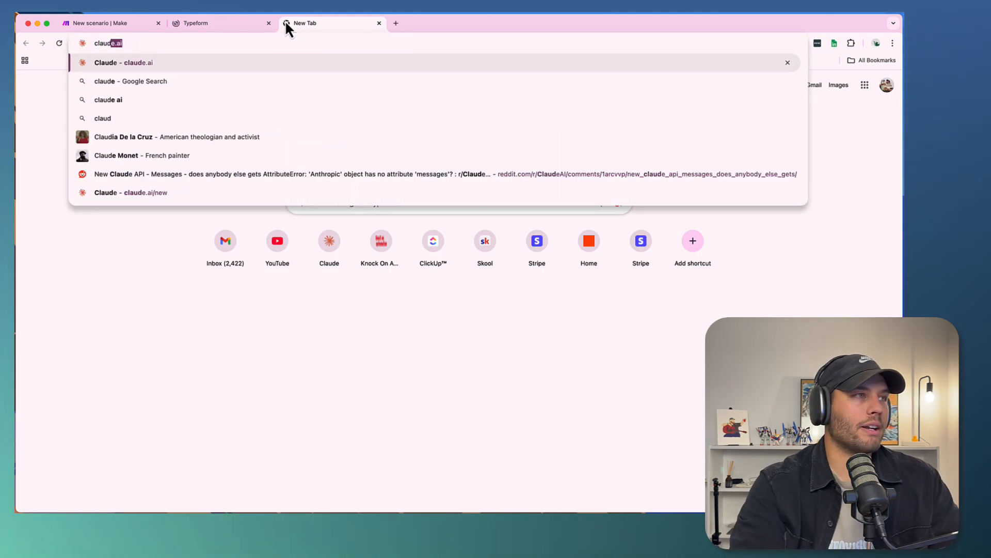
key(Return)
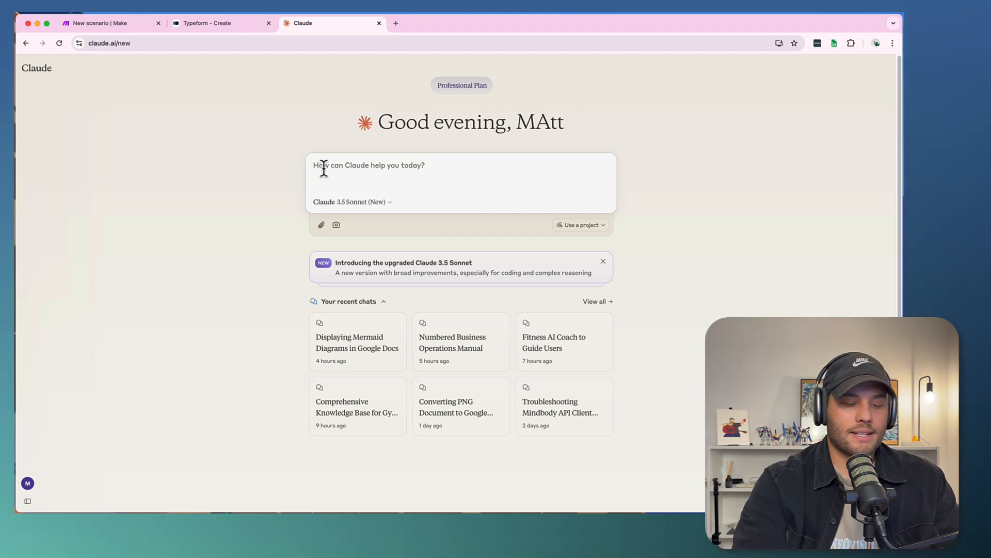
- Ask Claude for 10 questions to ask new clients in an onboarding form for an online fitness coach who primarily works with post natal mums
text(Hey claude,)
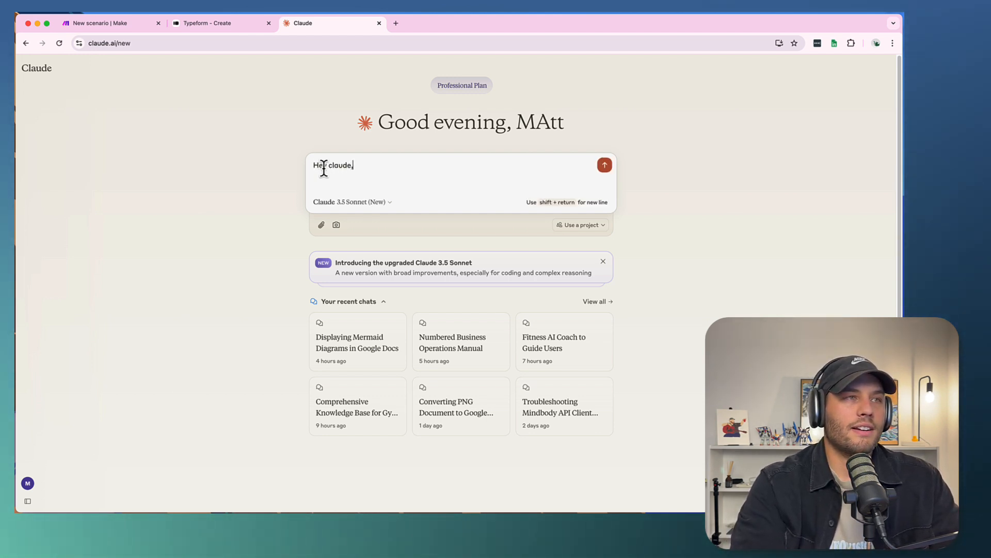
key(shift+Return)
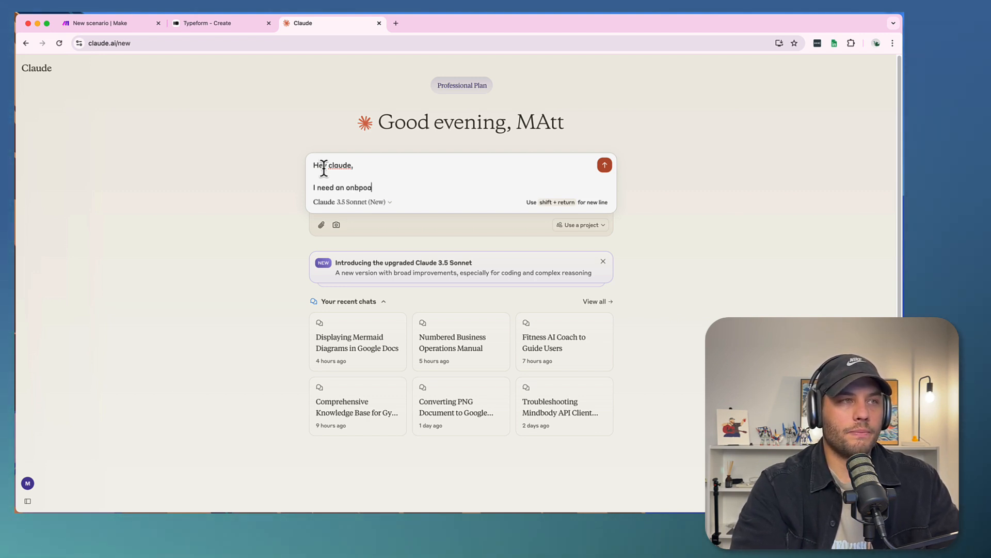
text(I need an onboardin)
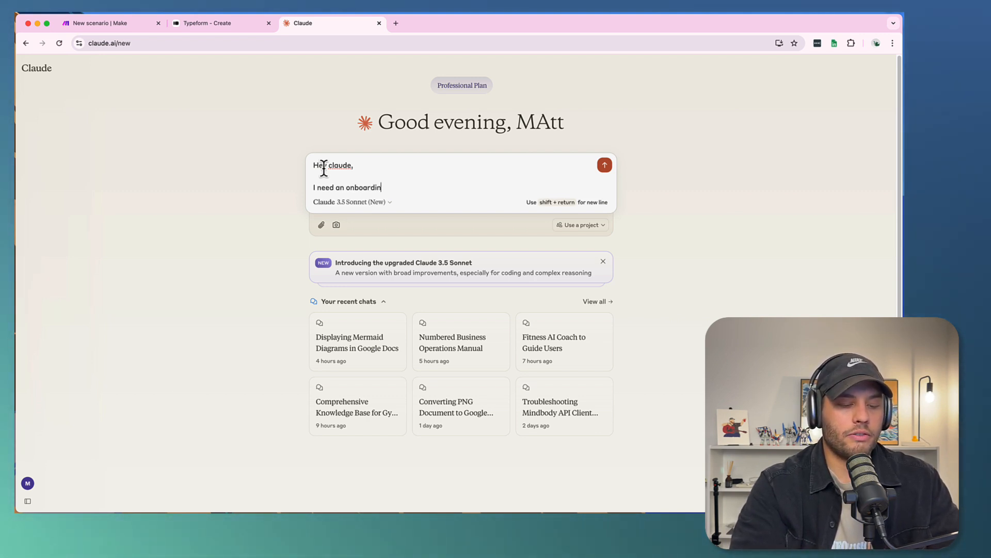
text(g form for a)
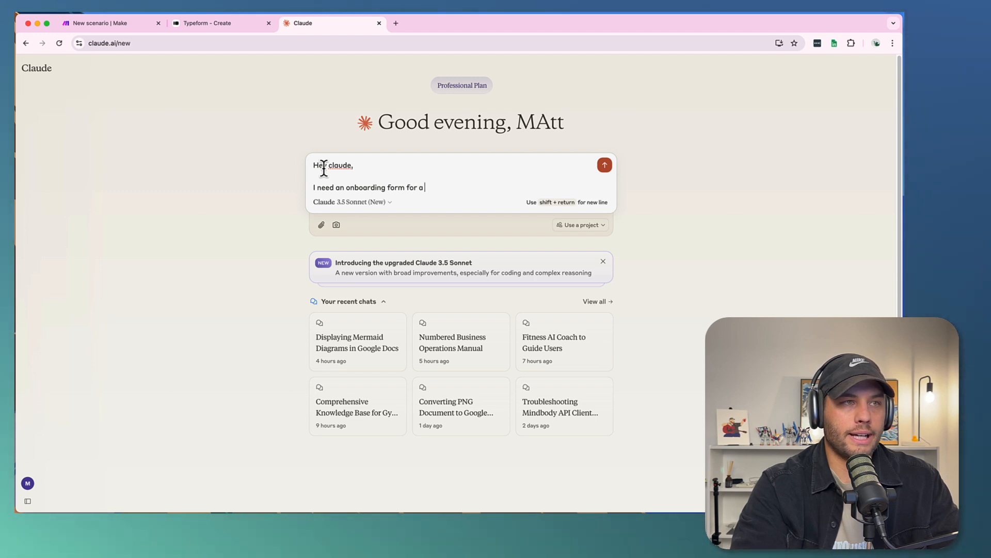
text(n online fitness coach who pr)
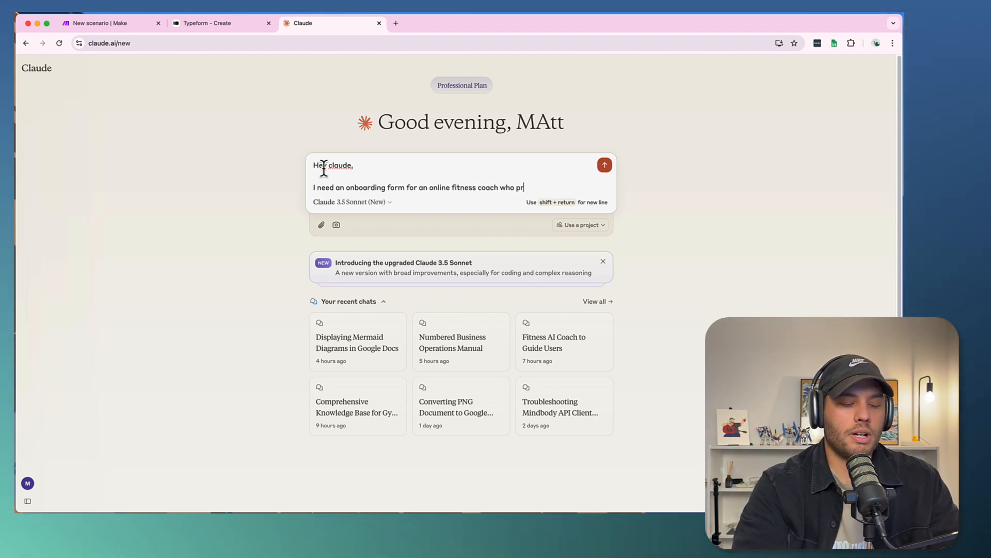
text(imarily wor)
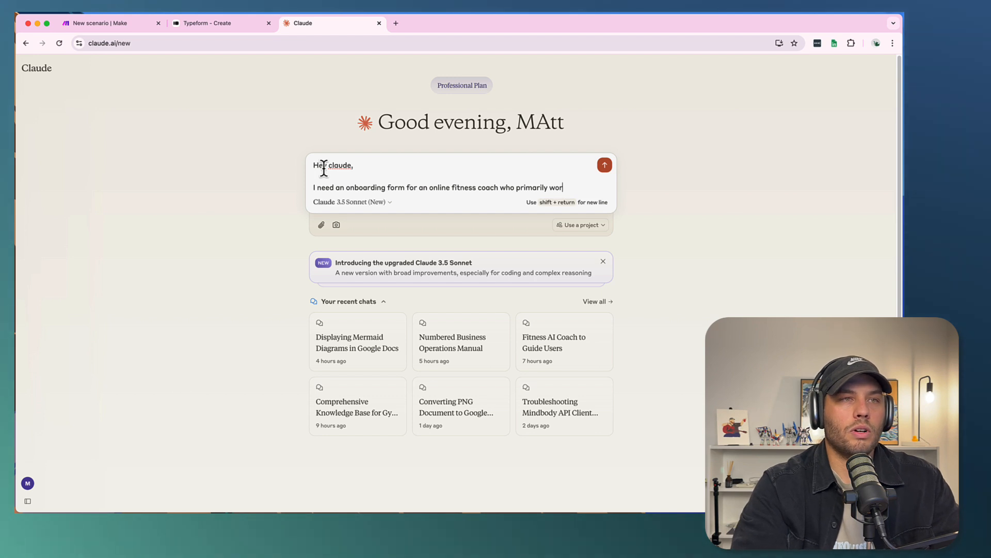
text(ks with post no)
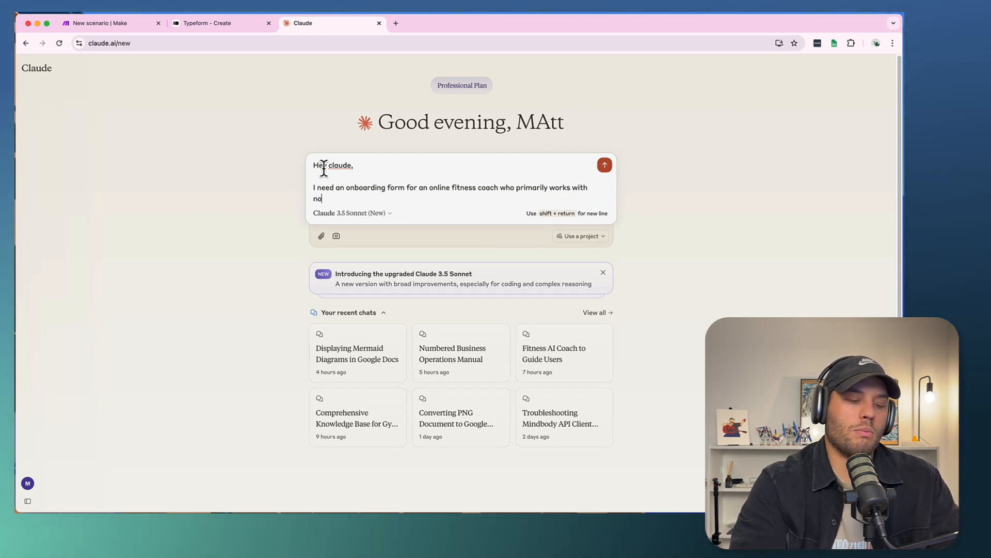
text(tal)
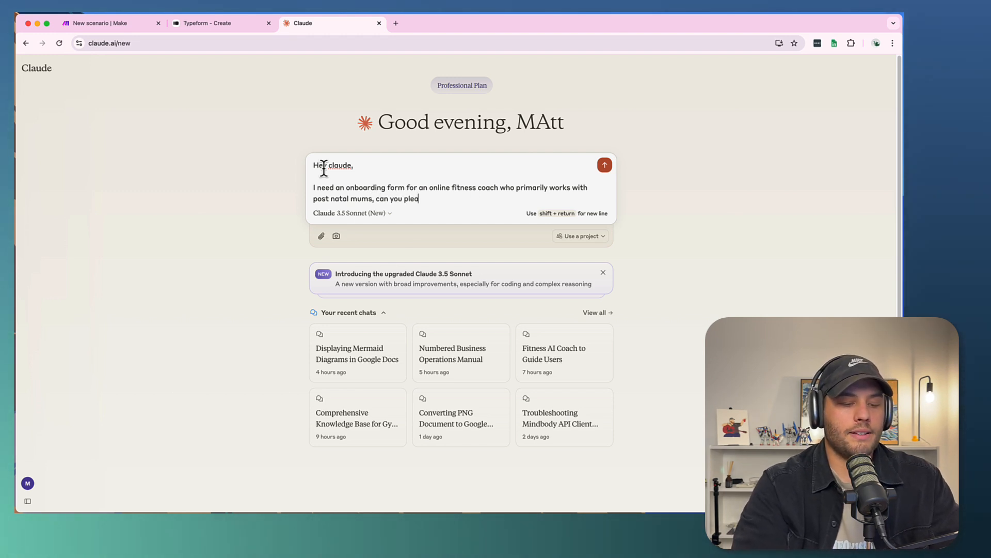
text(mums, can you please give me 10 )
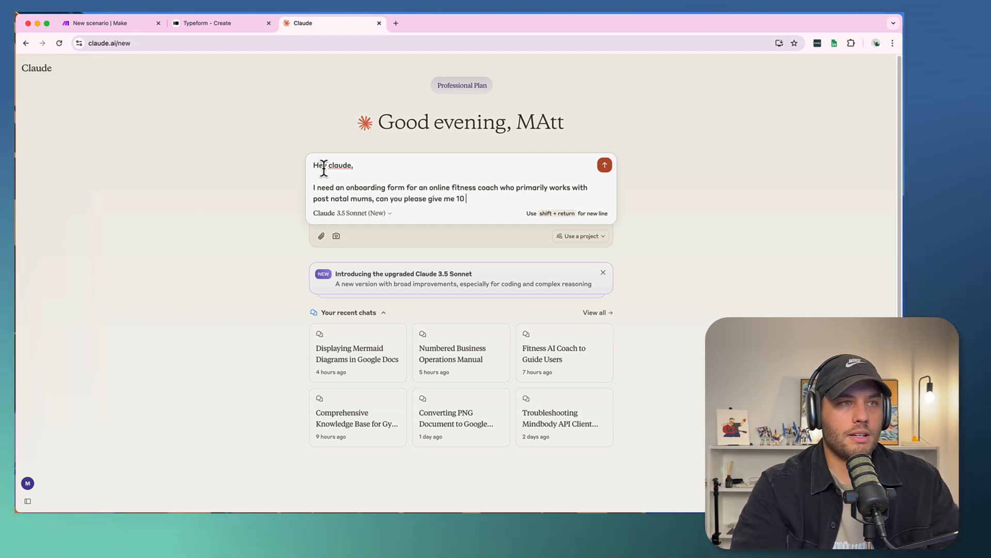
text(questions i sh)
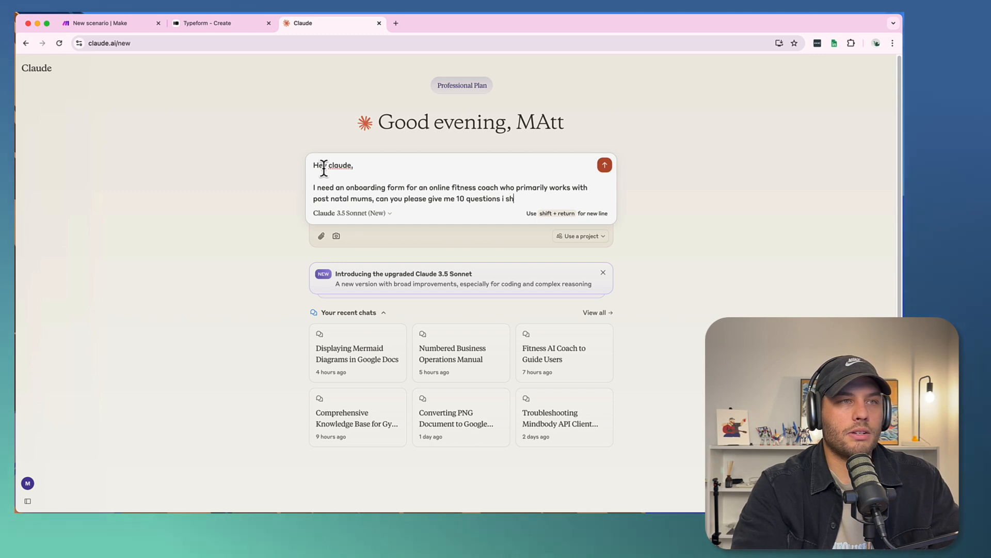
text(ould ask new clients)
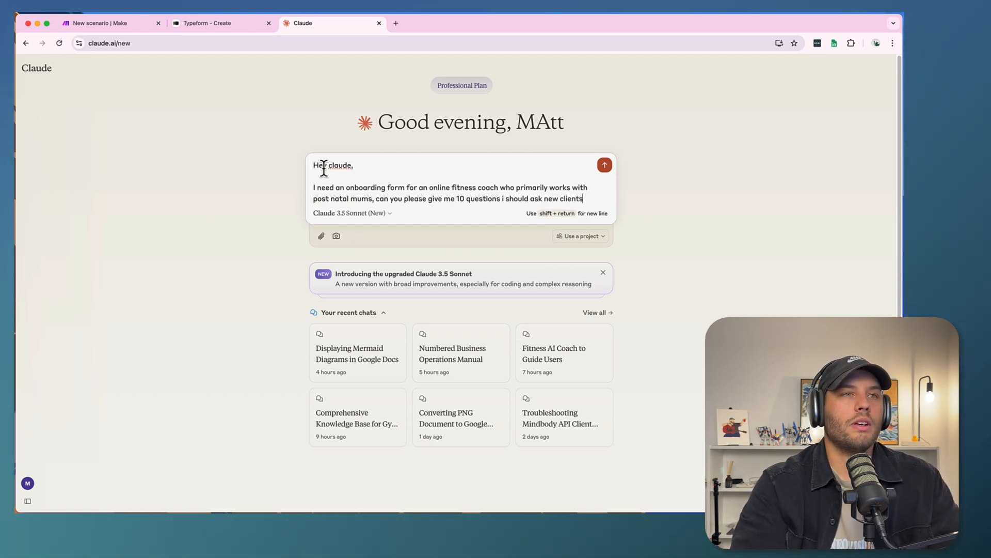
key(Return)
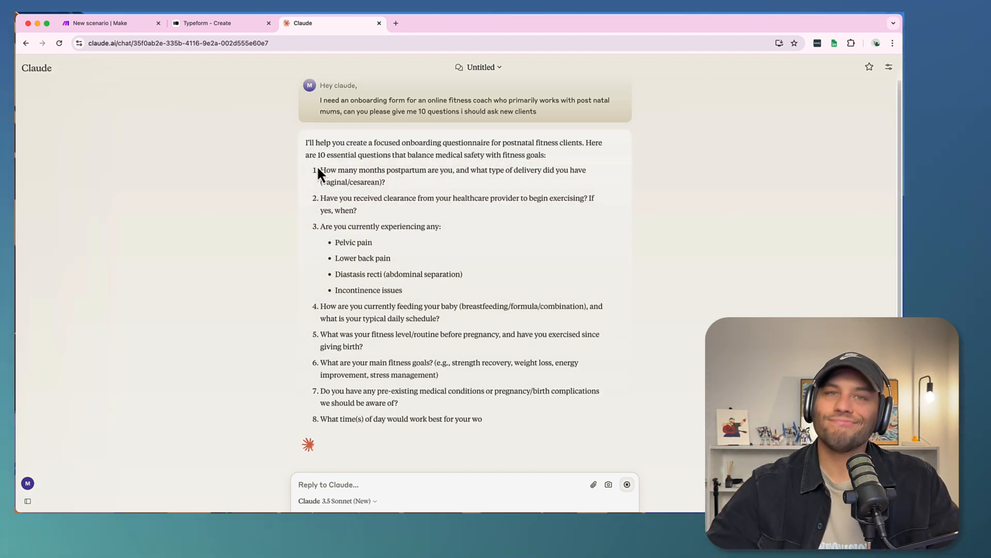
- Copy the ten numbered questions from Claude's reply, from the months postpartum question through "Core strength", without the intro and closing text
scroll(427, 149, up, 5)
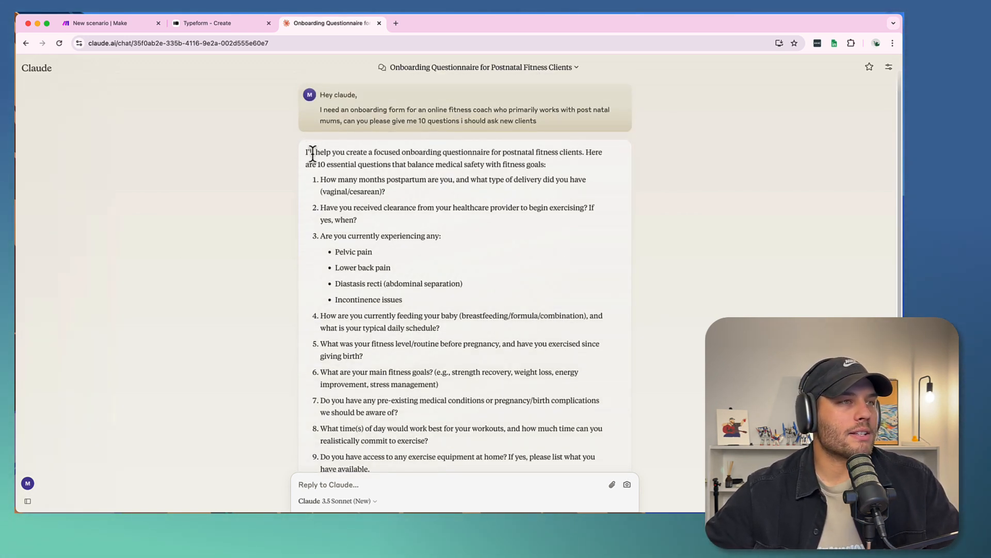
drag(306, 154, 444, 196)
scroll(425, 191, down, 2)
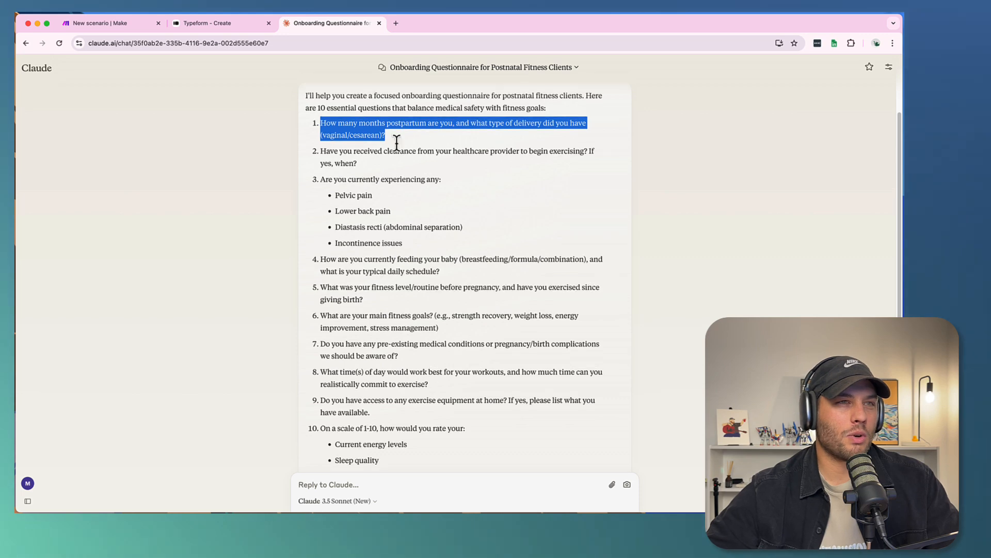
scroll(416, 445, down, 3)
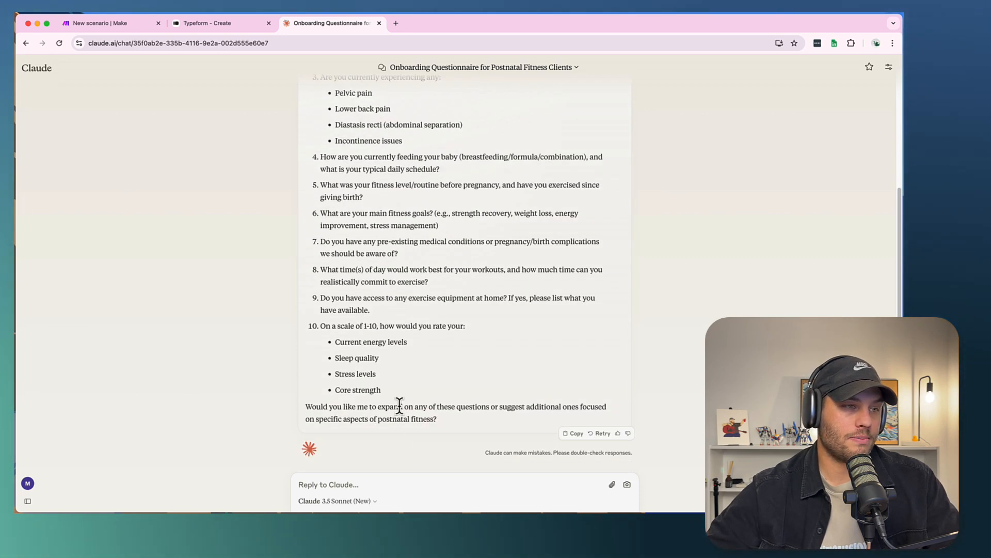
shift+click(383, 390)
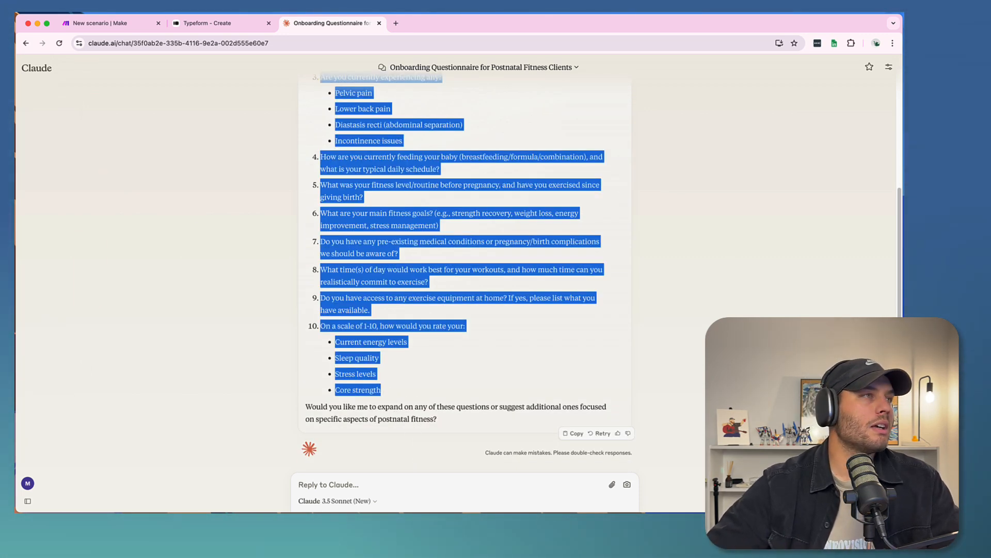
- Switch to the new form in Typeform, choose to import questions, and paste in the copied list
click(194, 23)
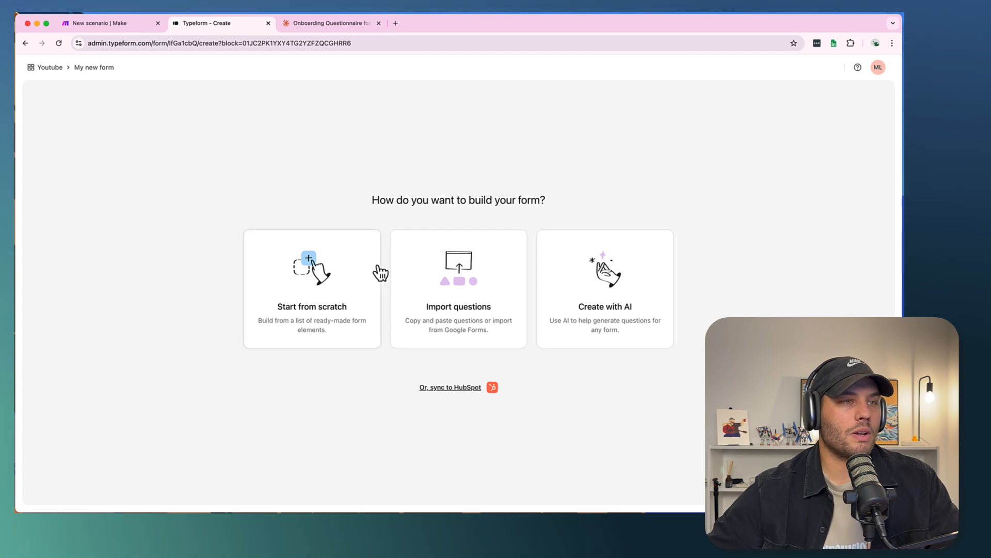
click(480, 265)
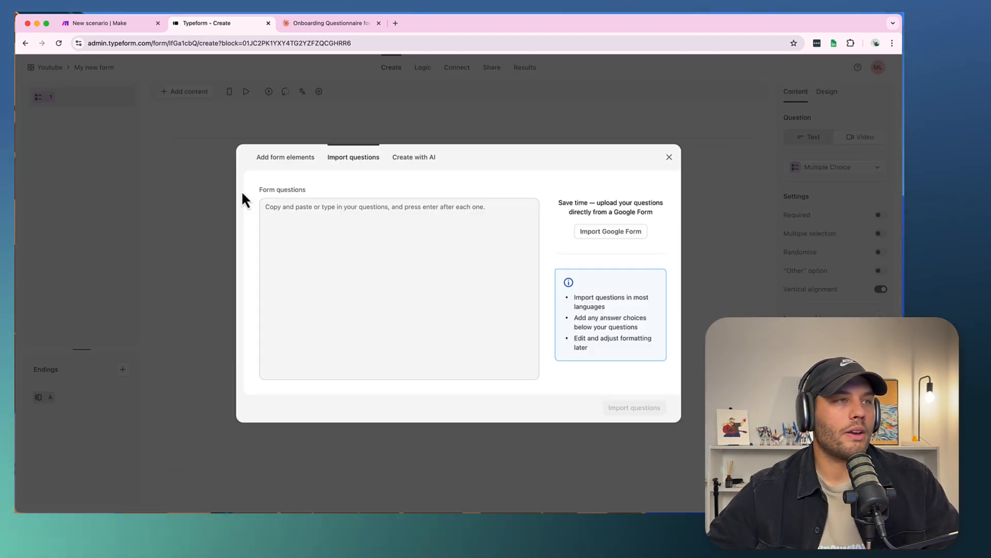
click(315, 201)
key(super+v)
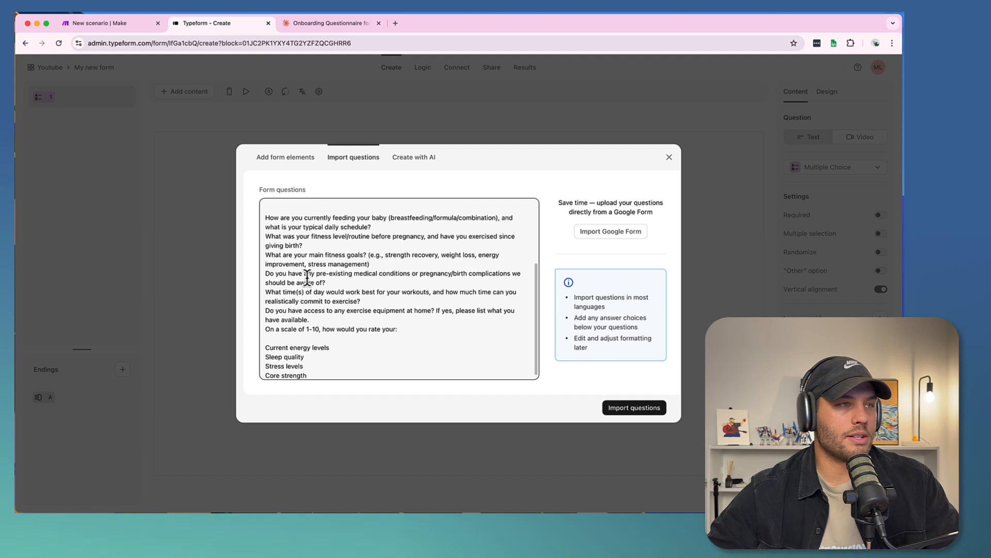
- Remove the blank line above "Pelvic pain", separate the pasted questions with blank lines, and import them into the form
scroll(307, 279, up, 5)
click(291, 308)
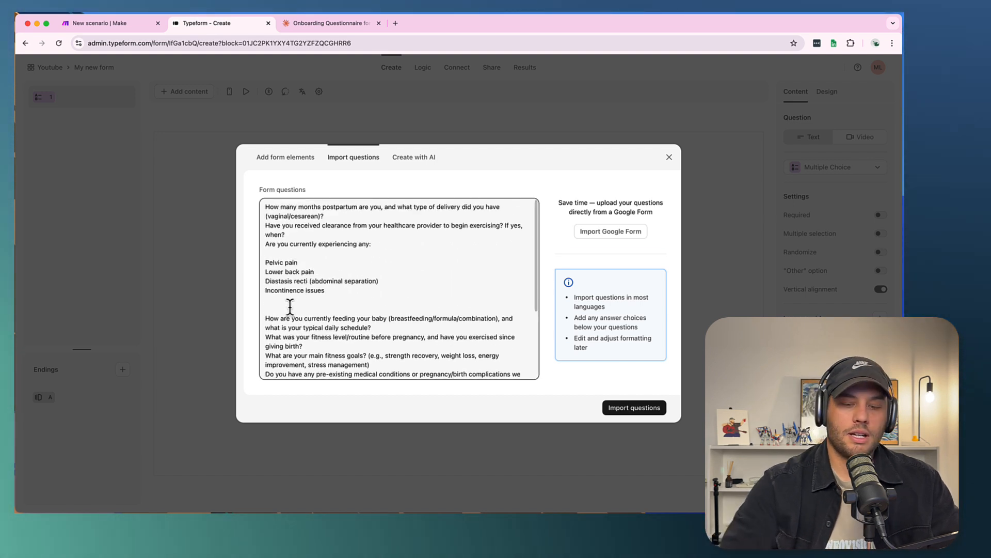
click(265, 261)
key(BackSpace)
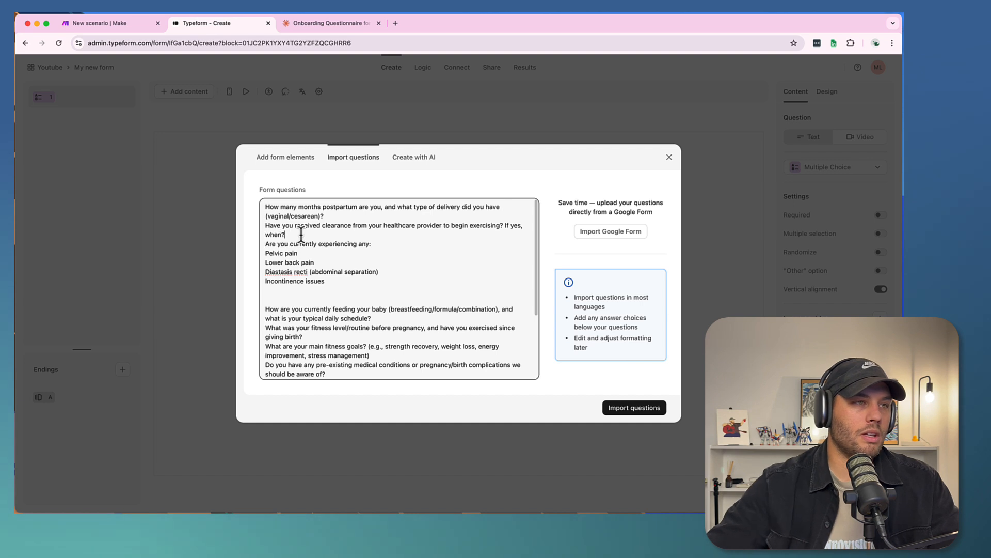
key(Return)
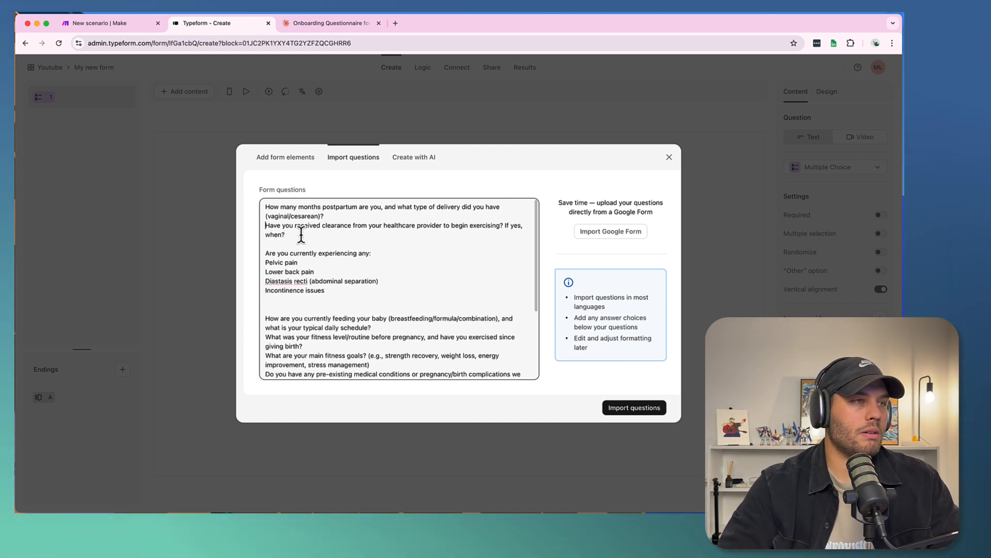
key(Return)
key(Down)
key(Down)
key(Down)
key(Down)
key(Down)
key(Down)
key(Down)
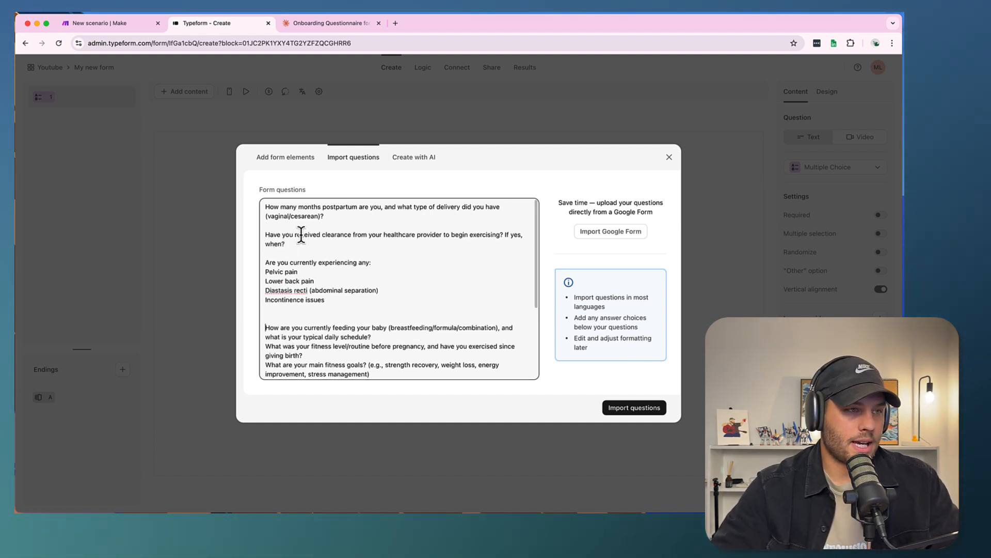
click(625, 409)
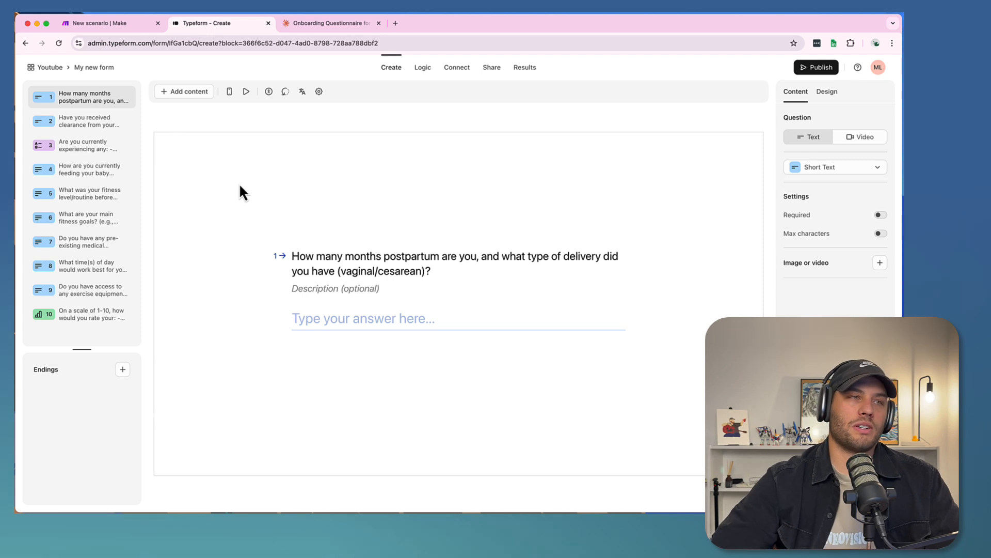
- Add a Contact Info question to the form and move it ahead of the months postpartum question as question 1
click(104, 124)
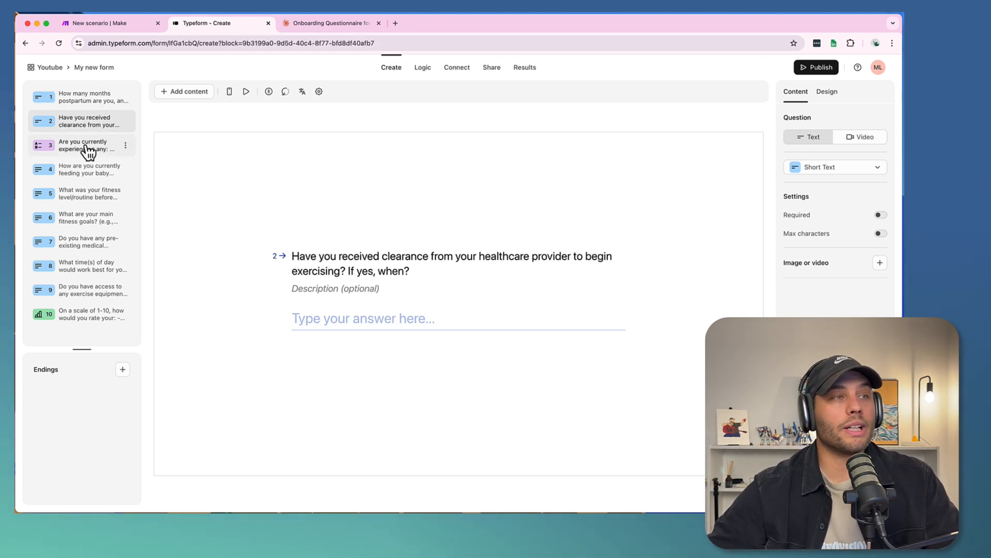
click(89, 150)
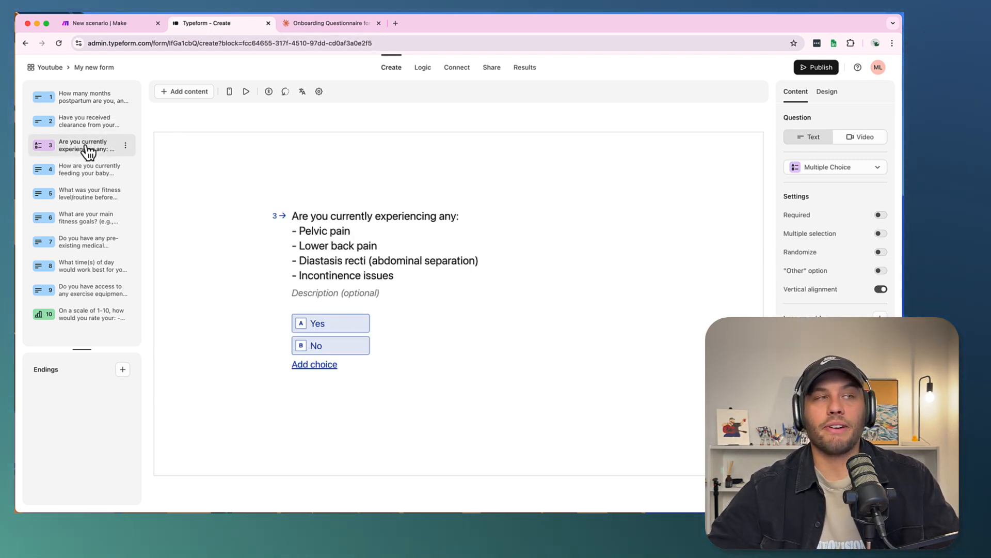
click(83, 99)
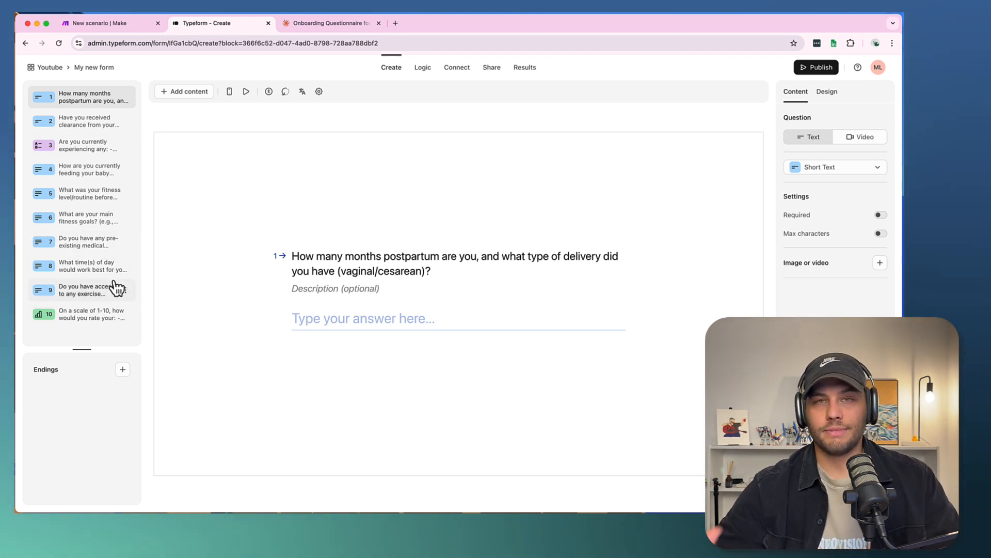
click(189, 93)
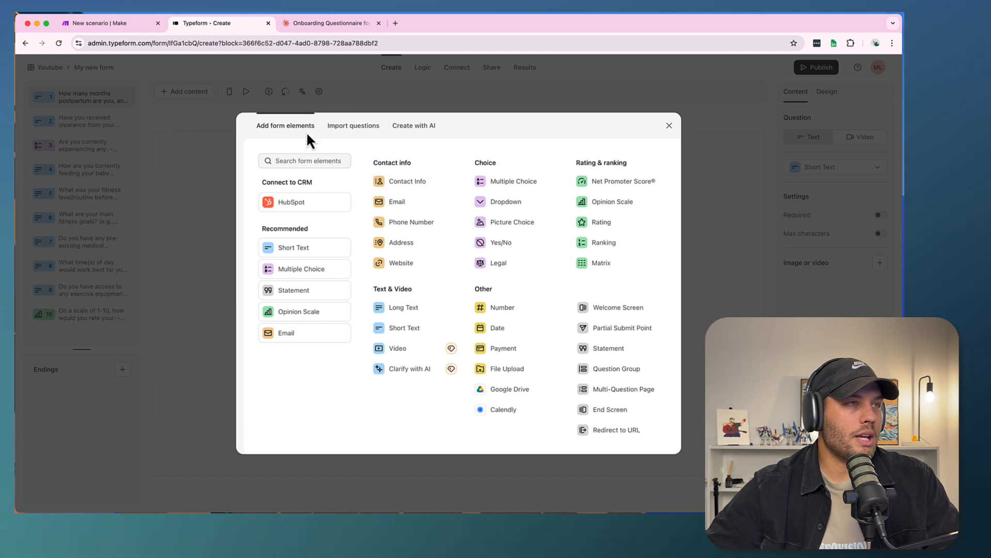
click(392, 184)
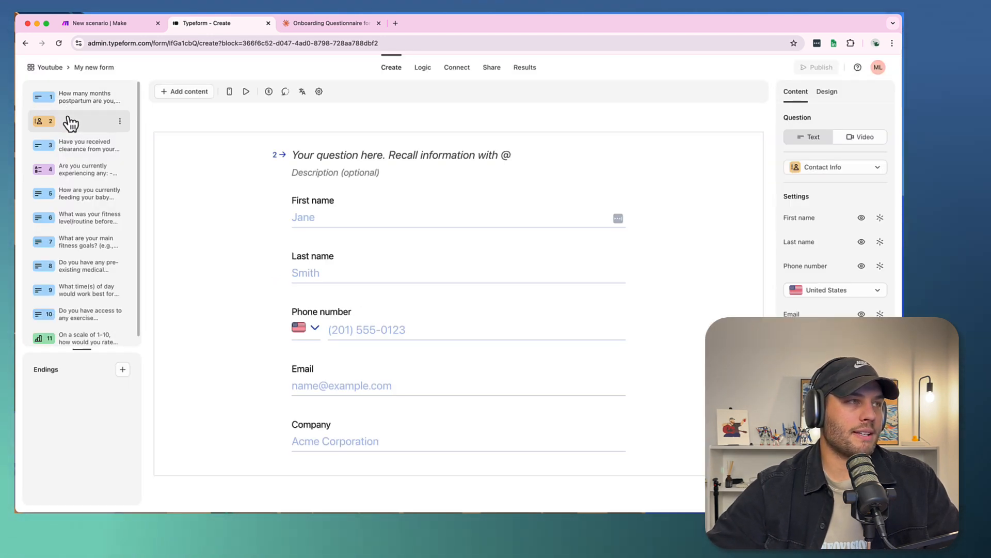
drag(71, 123, 67, 99)
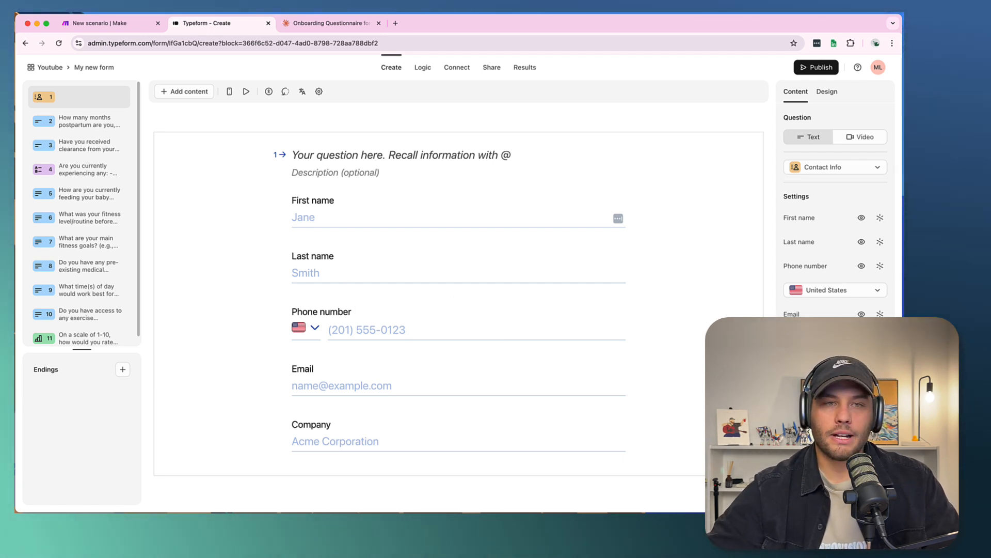
- Hide the Company field of the Contact Info question and make its Email and Phone number fields required
click(862, 339)
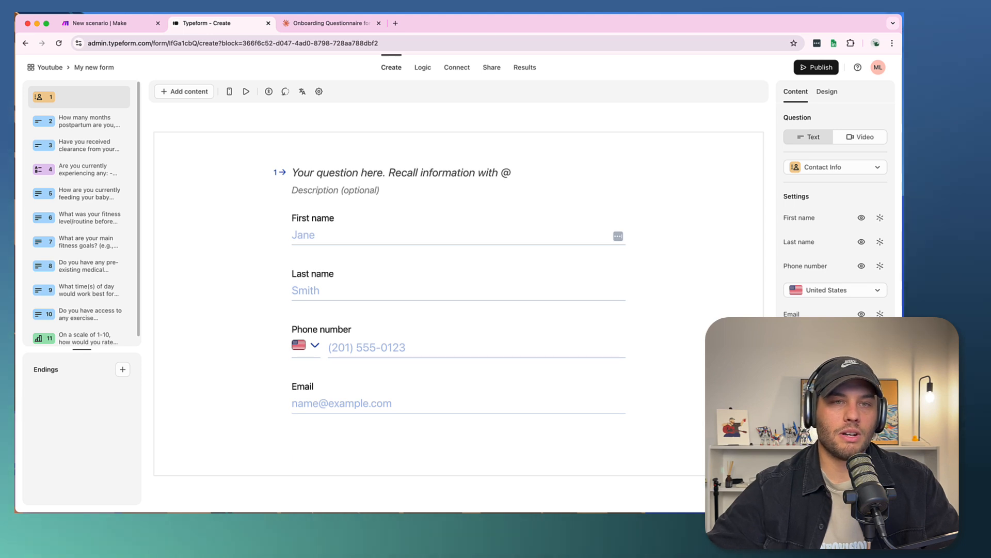
click(880, 311)
click(879, 266)
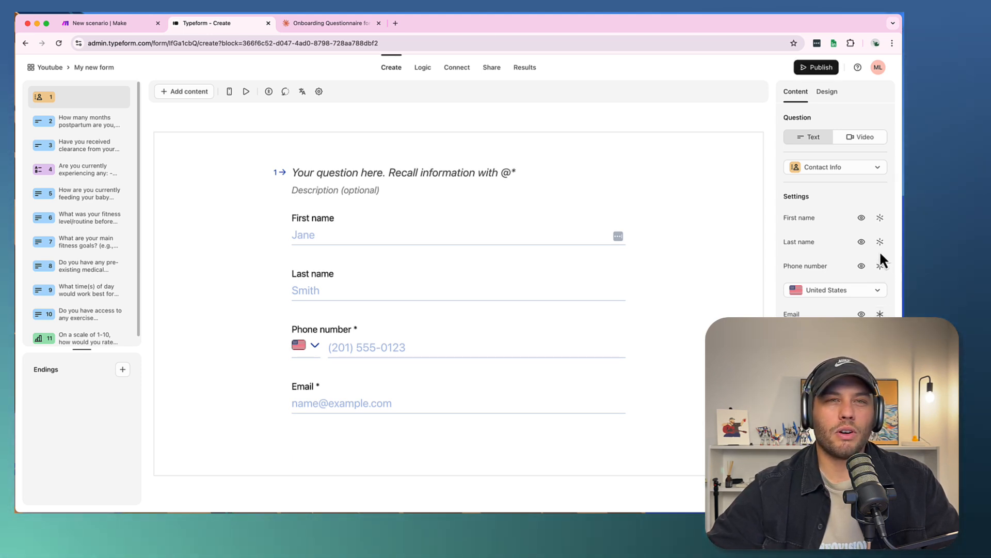
- Make the Last name and First name fields of the Contact Info question required
click(880, 242)
click(880, 218)
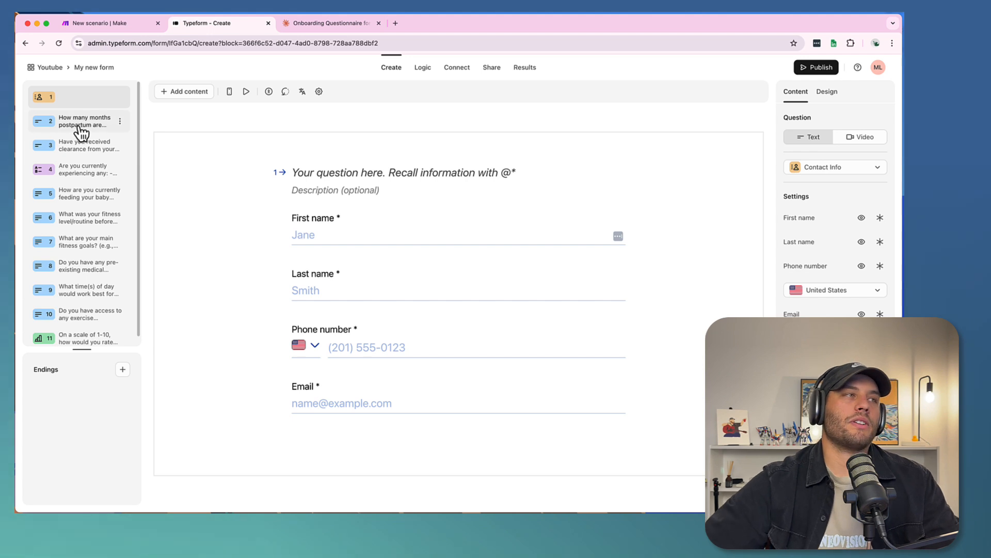
- Review imported questions 2 to 5, checking each one's wording and answer type
click(81, 126)
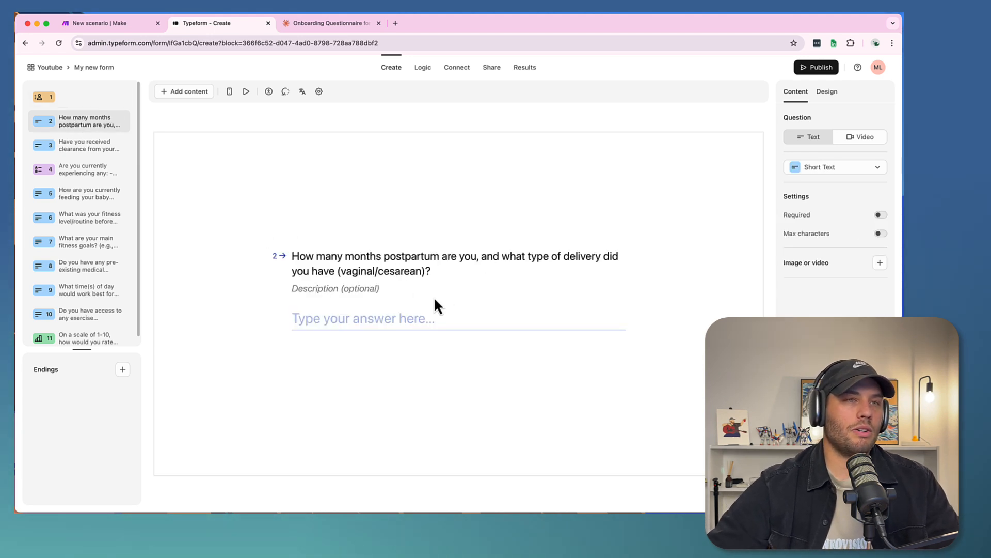
click(75, 149)
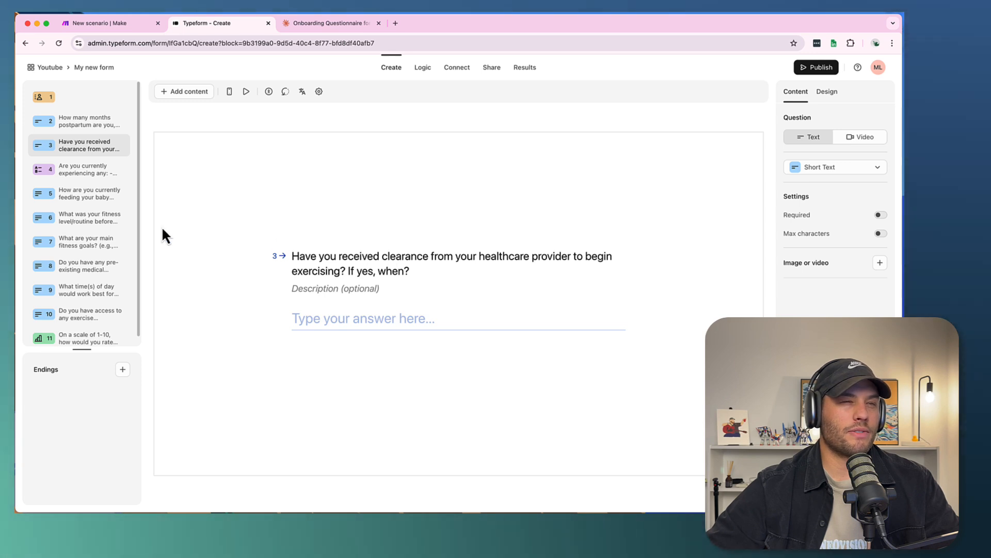
click(66, 176)
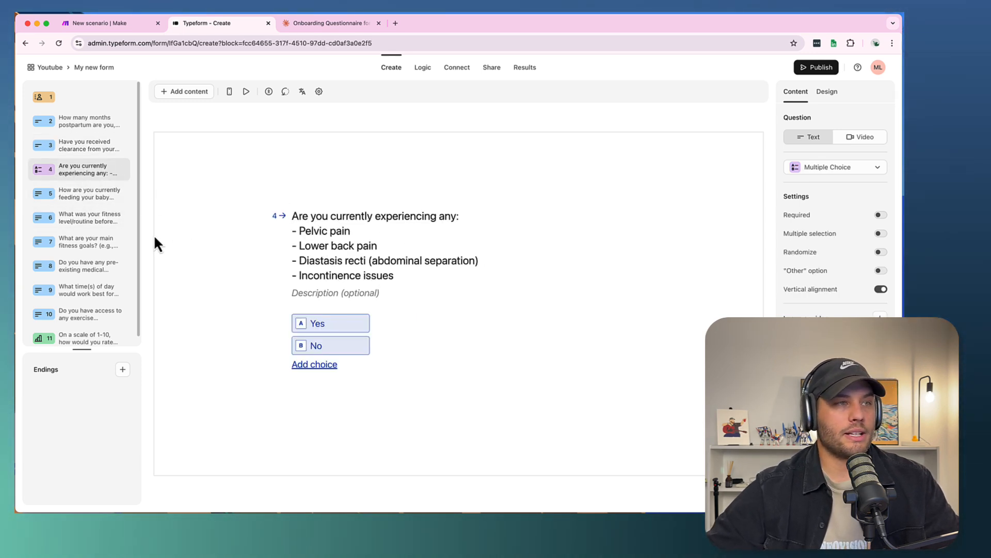
click(69, 192)
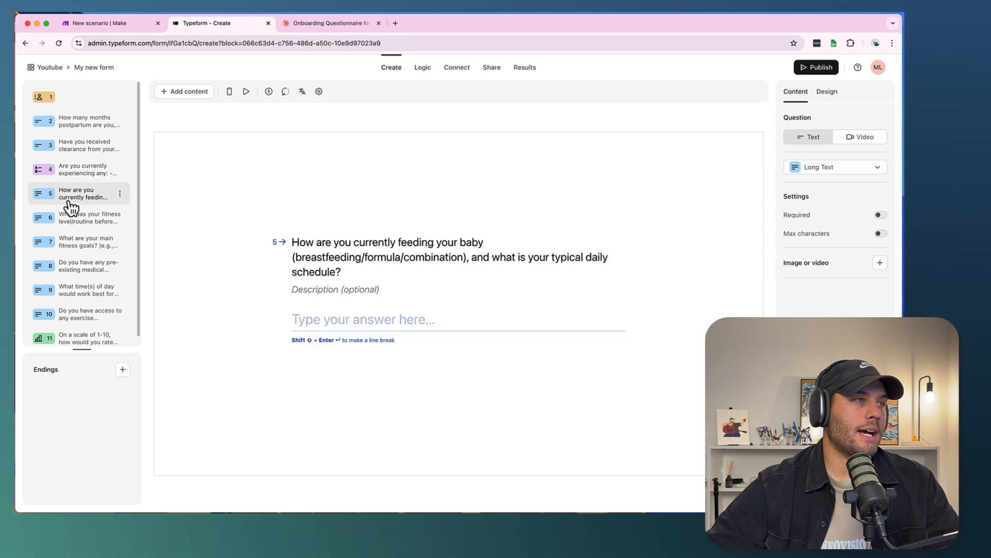
click(78, 171)
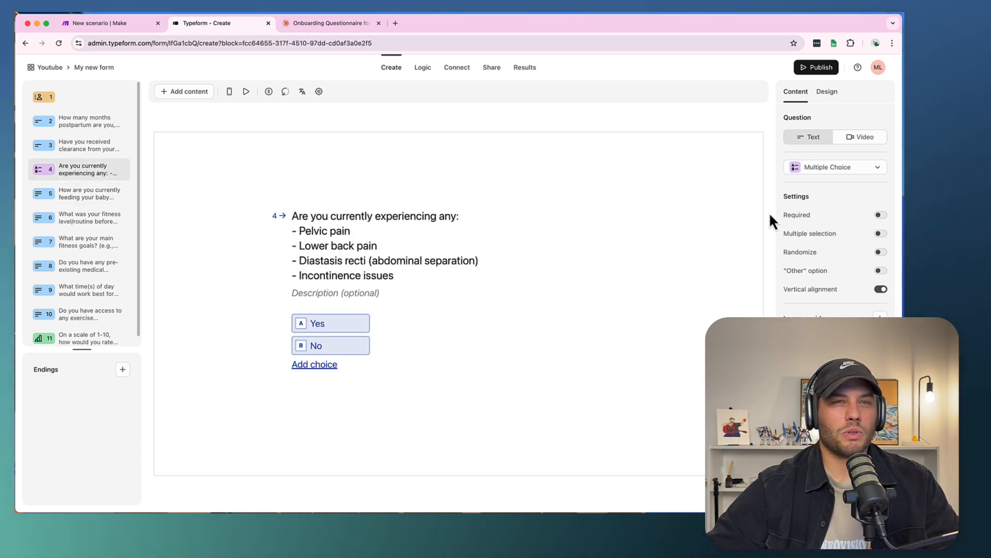
click(881, 234)
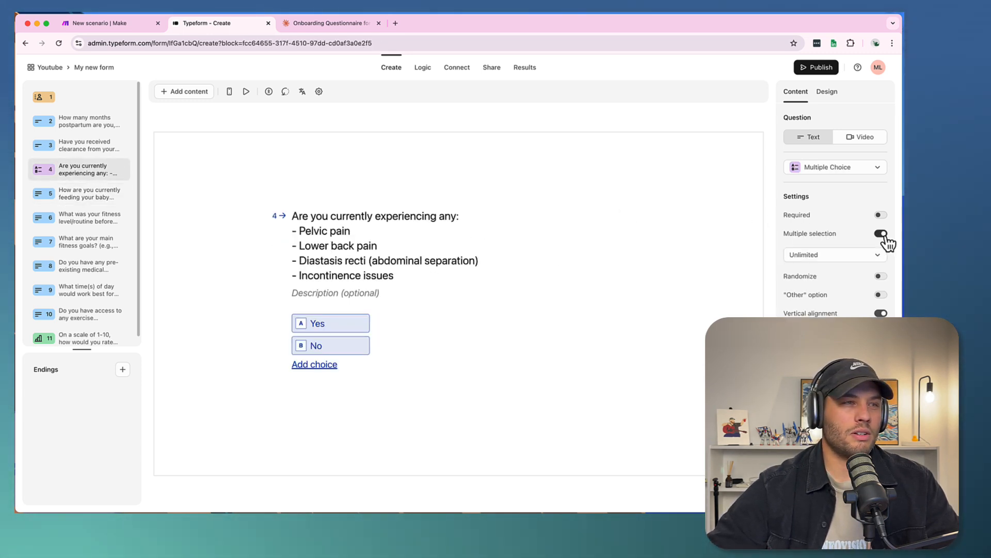
click(880, 233)
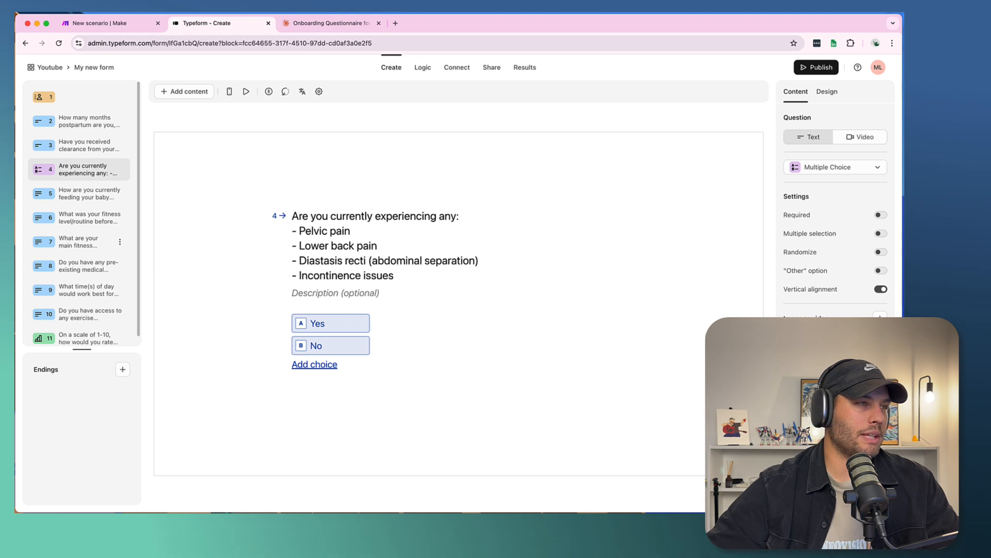
- Check the wording and answer types of questions 5 to 11, and return to the months postpartum question
click(67, 199)
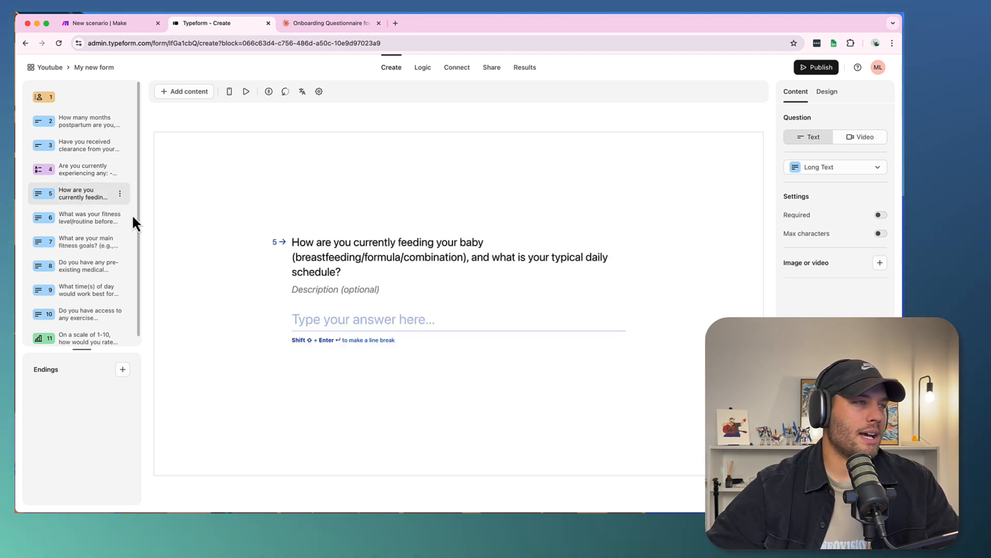
click(67, 227)
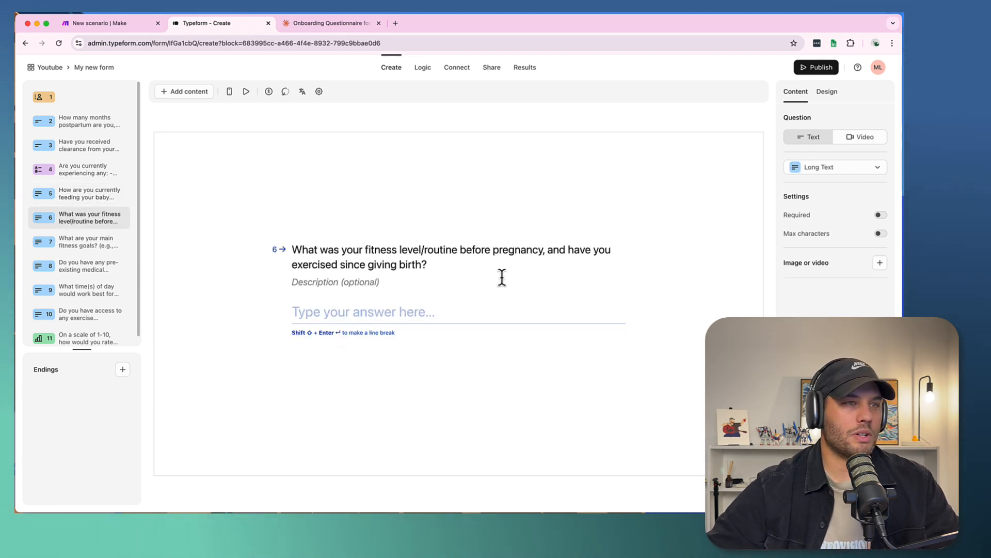
click(92, 244)
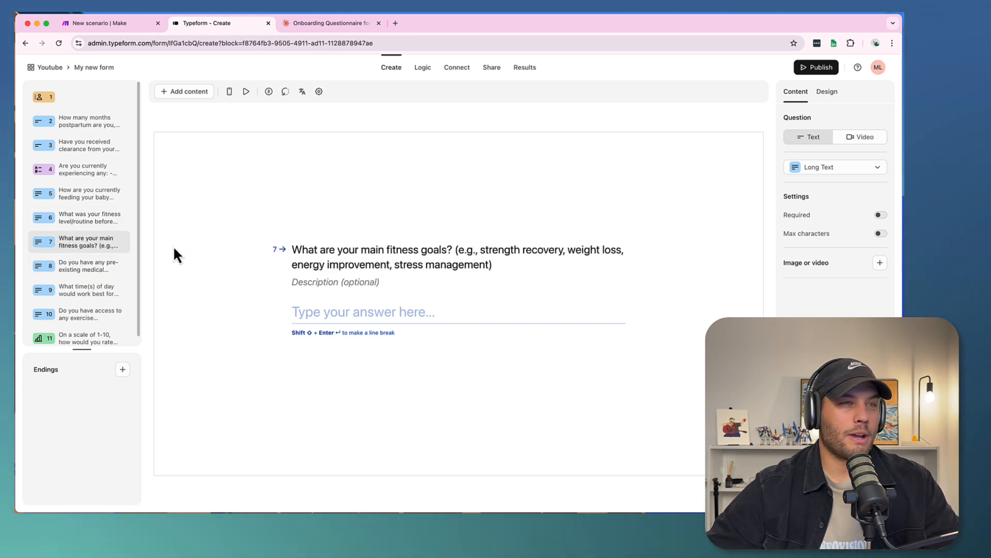
click(77, 267)
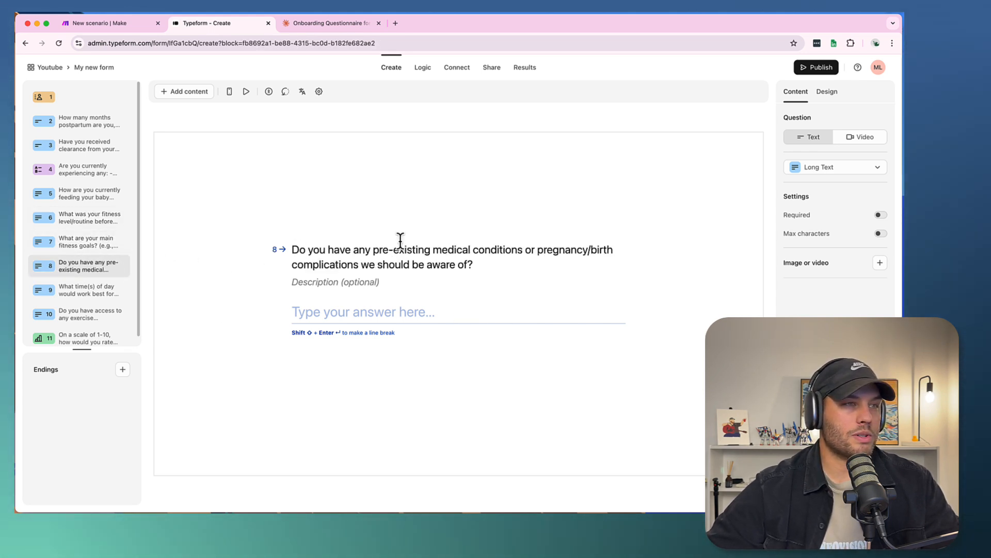
click(78, 299)
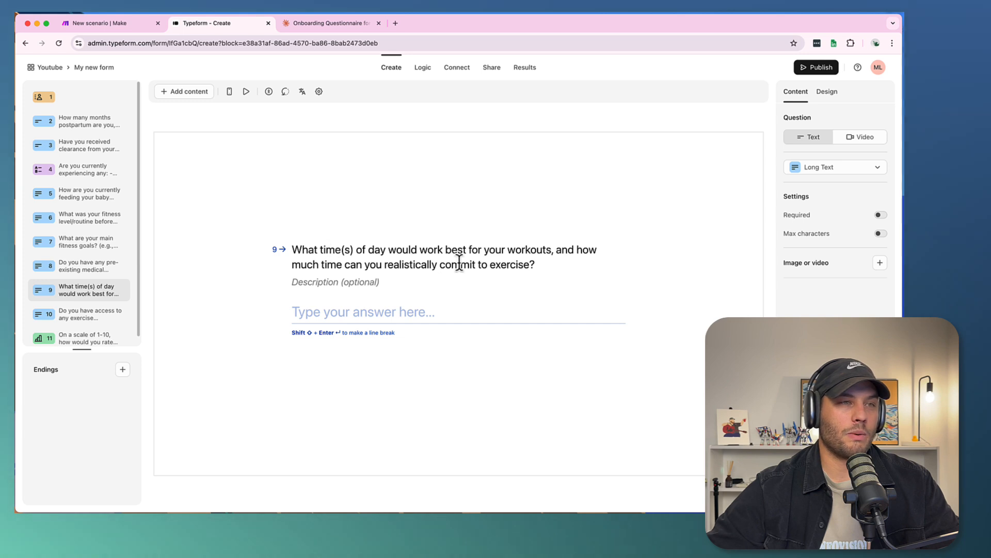
click(94, 319)
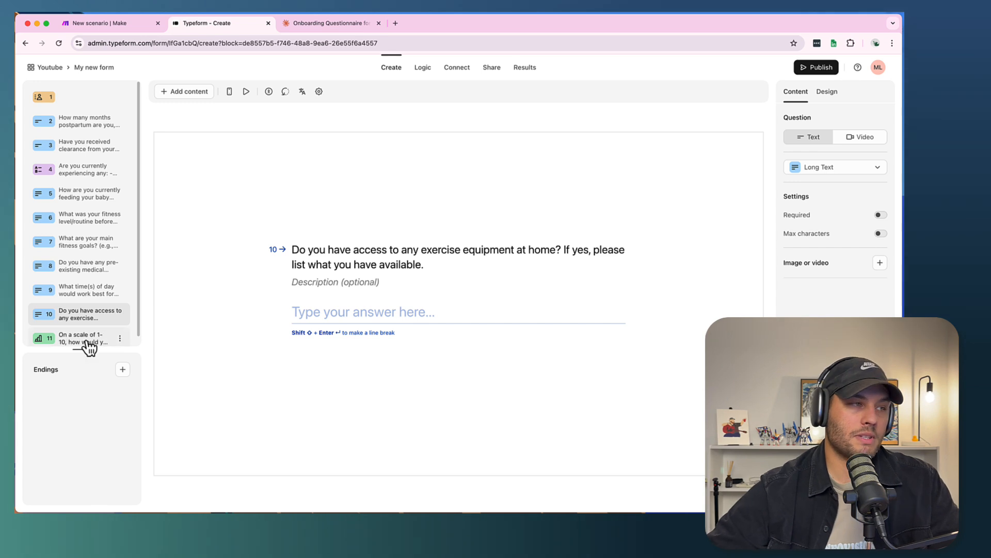
click(89, 344)
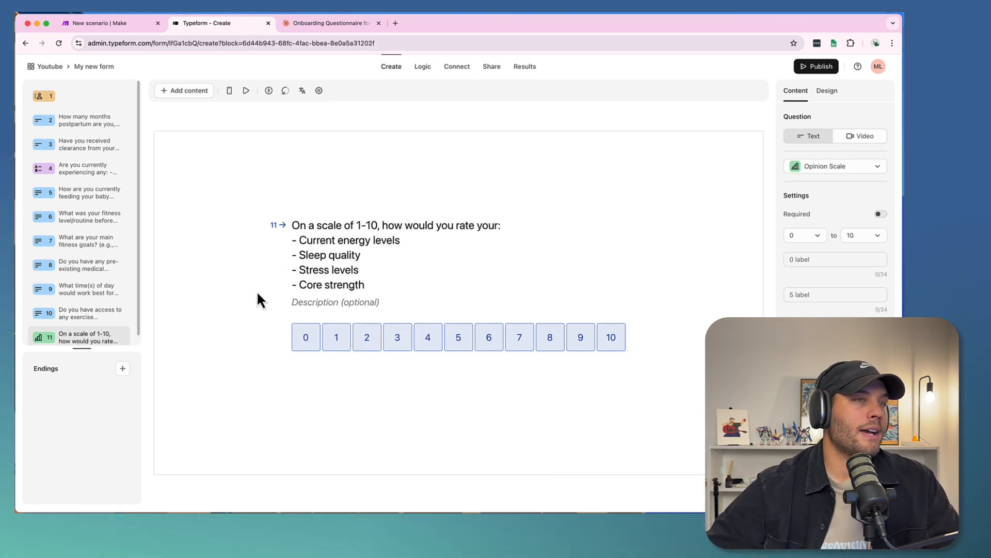
click(73, 124)
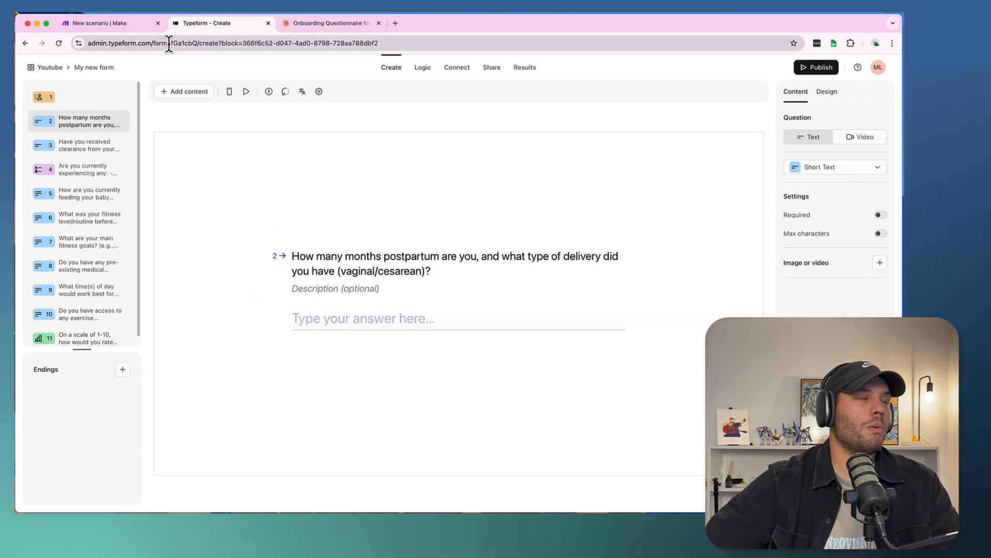
- Publish the form and rename it "Youtube demo - mums"
click(804, 72)
click(95, 68)
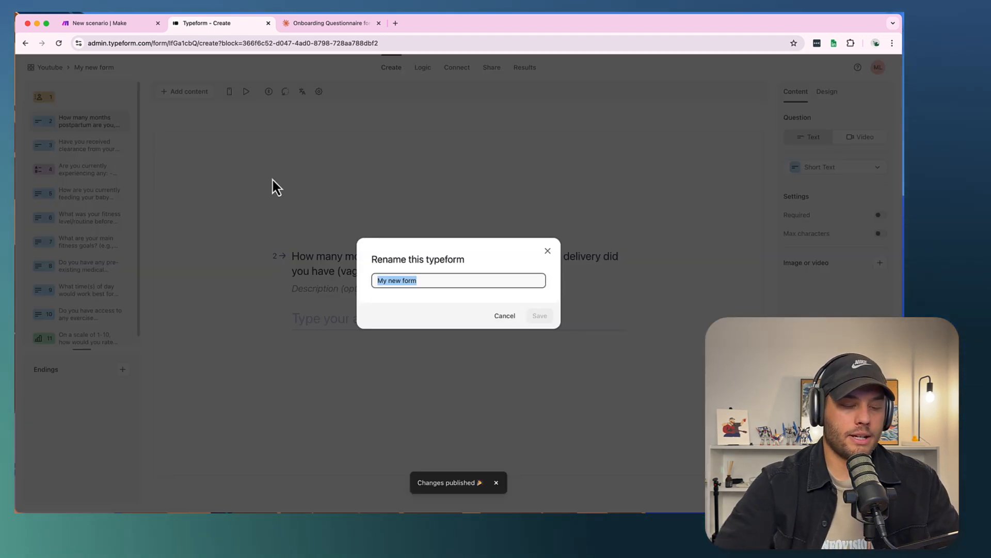
text(Youtube)
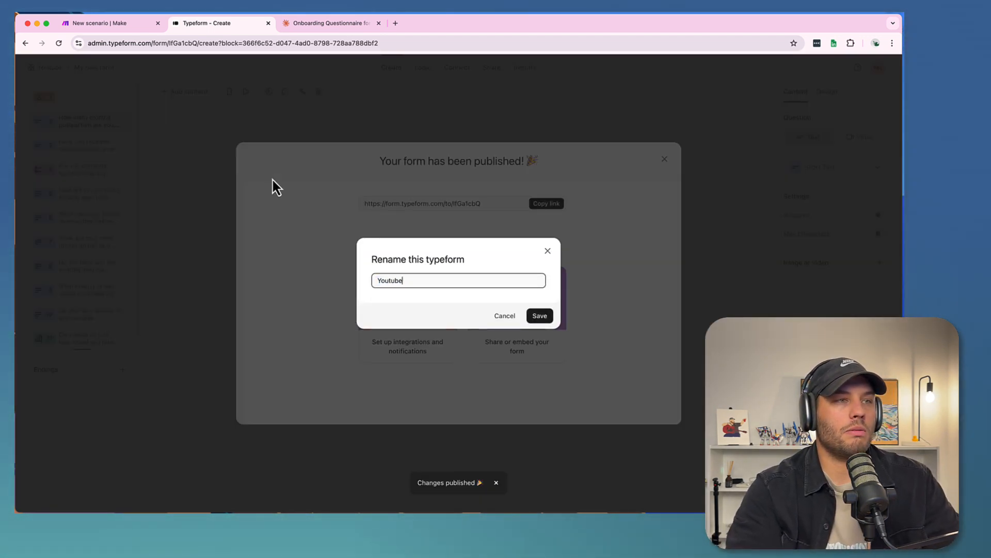
text( deom-)
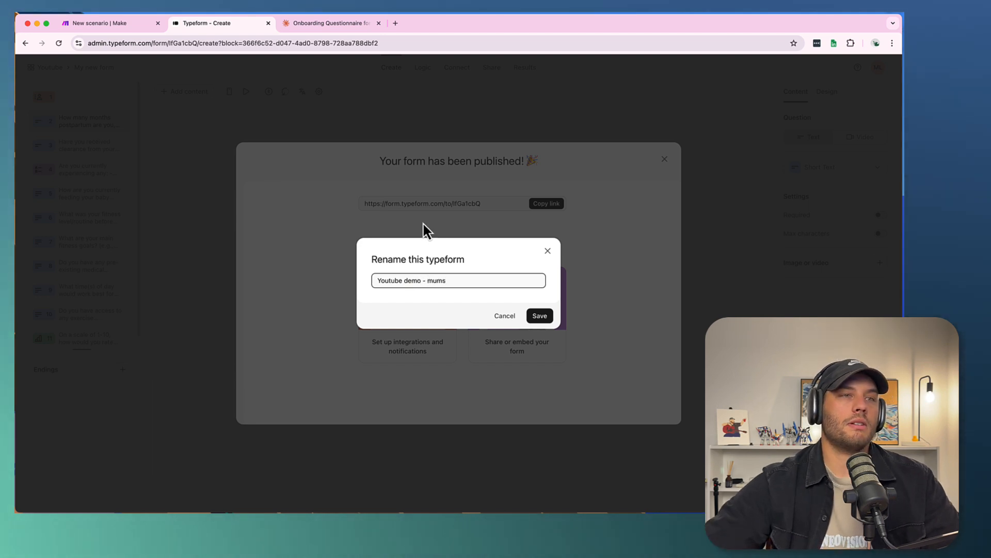
click(539, 316)
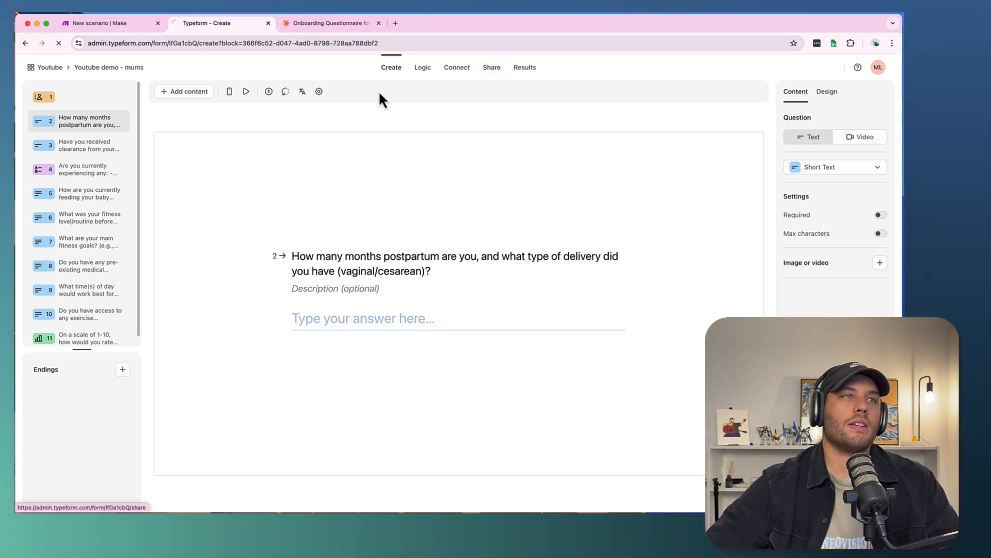
click(491, 67)
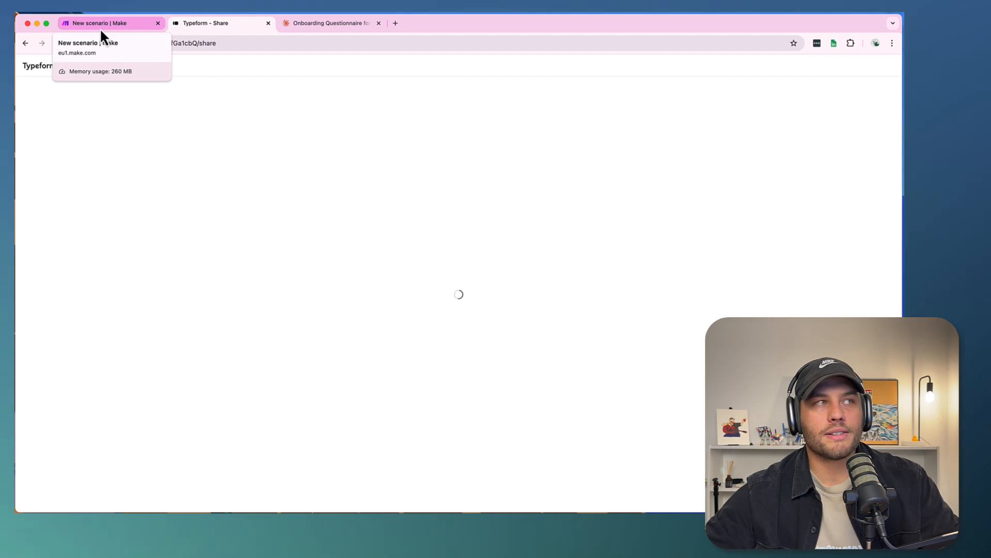
- Switch to the new scenario in Make and add Typeform's instant Watch Responses trigger as its first module
click(101, 28)
click(406, 227)
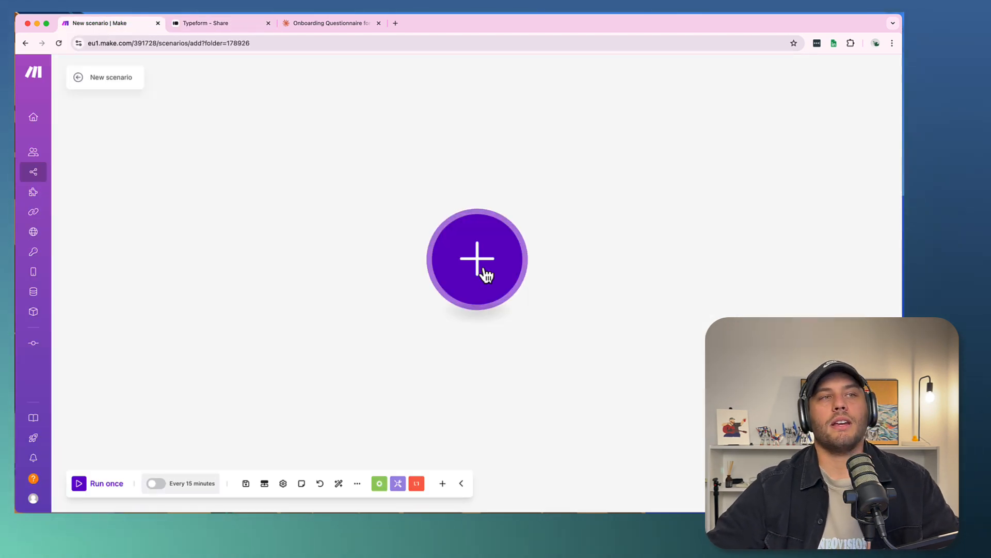
click(454, 250)
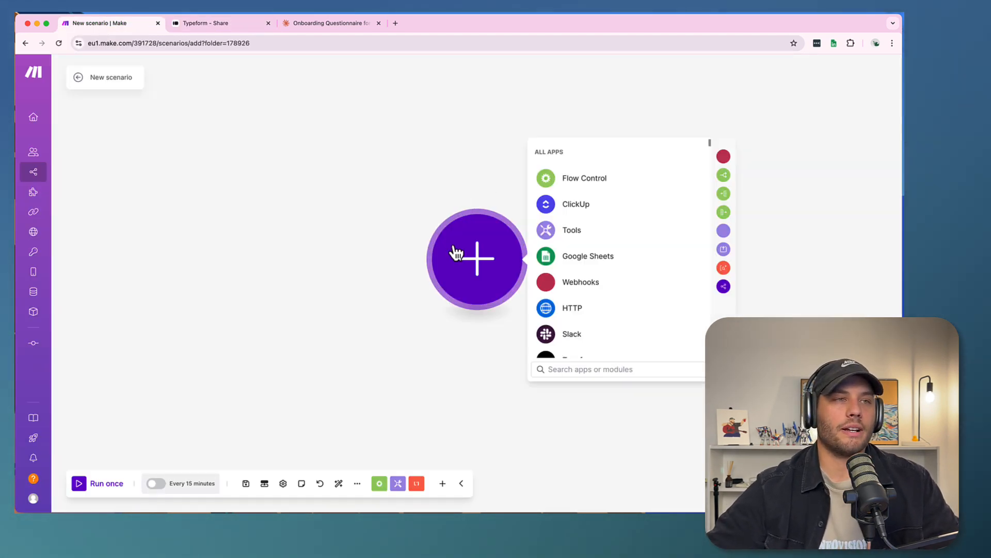
scroll(571, 298, down, 3)
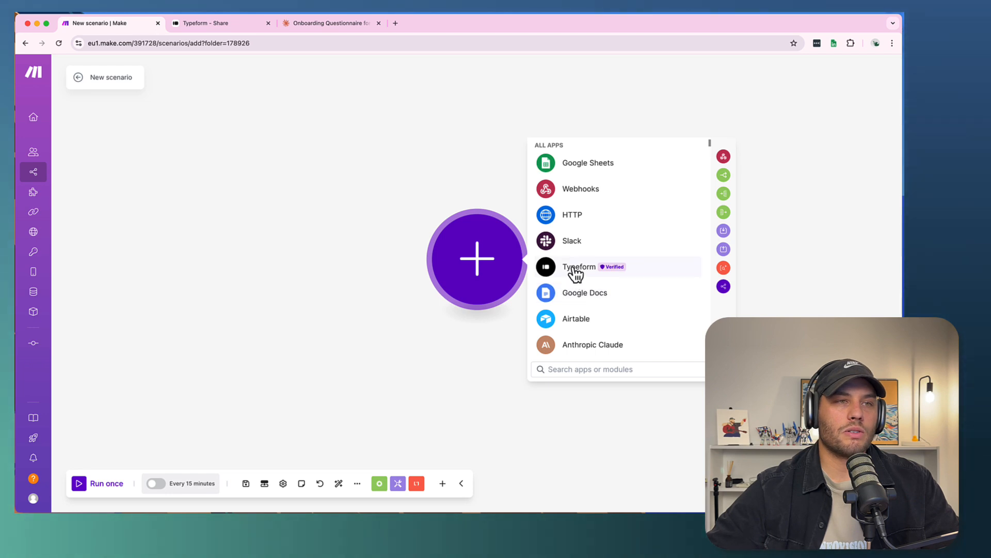
click(576, 273)
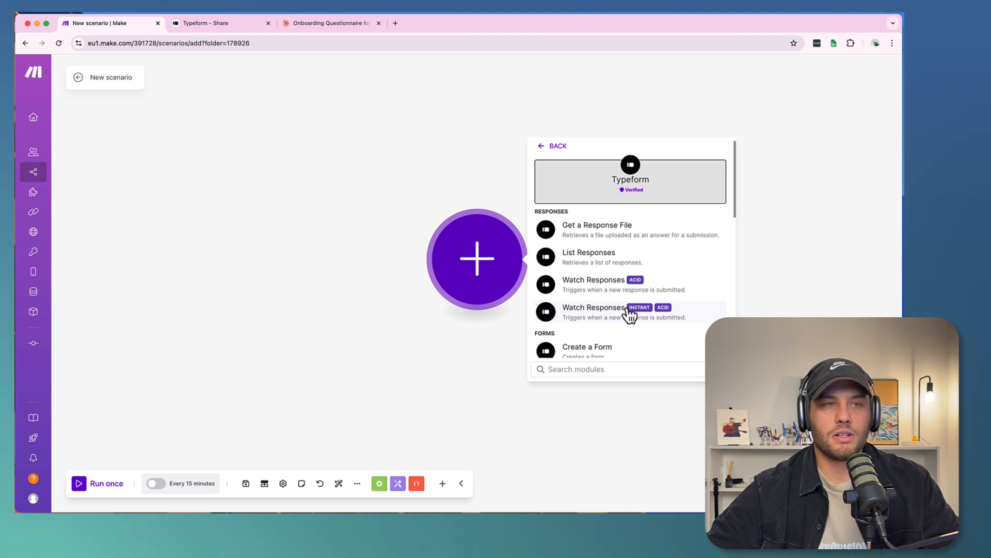
click(592, 317)
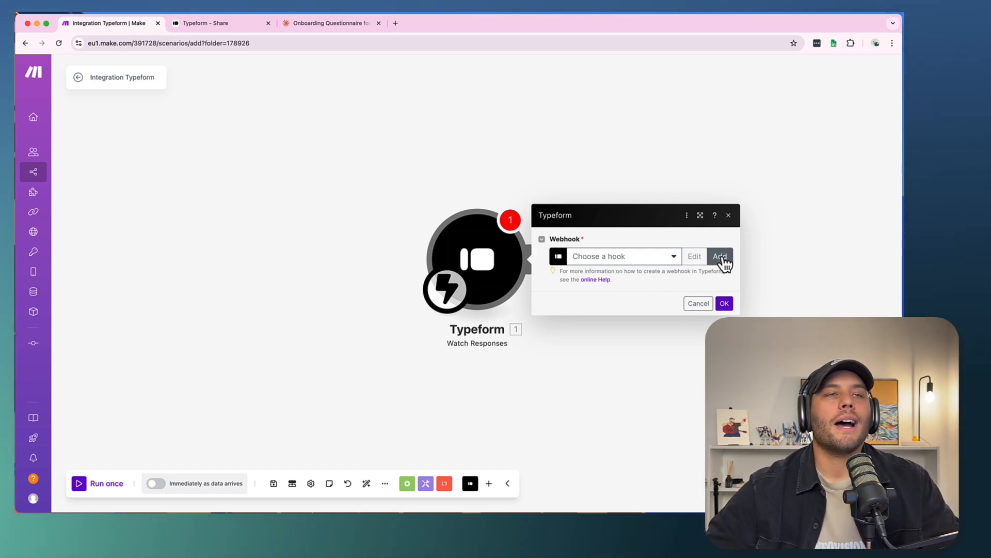
- Create a webhook named "YT Demo - mums form" for the trigger, using My Typeform connection and the "Youtube demo - mums" form
click(635, 258)
click(675, 234)
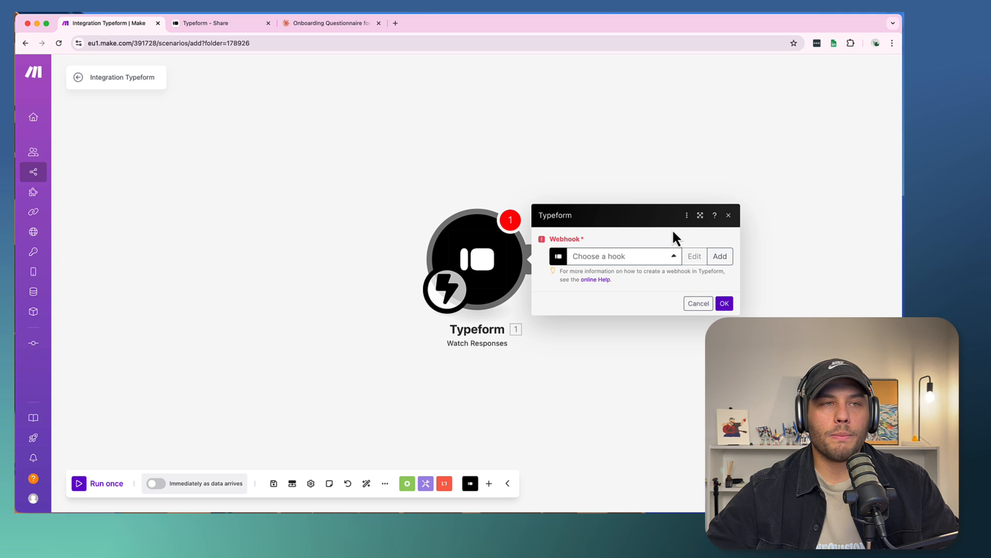
click(718, 257)
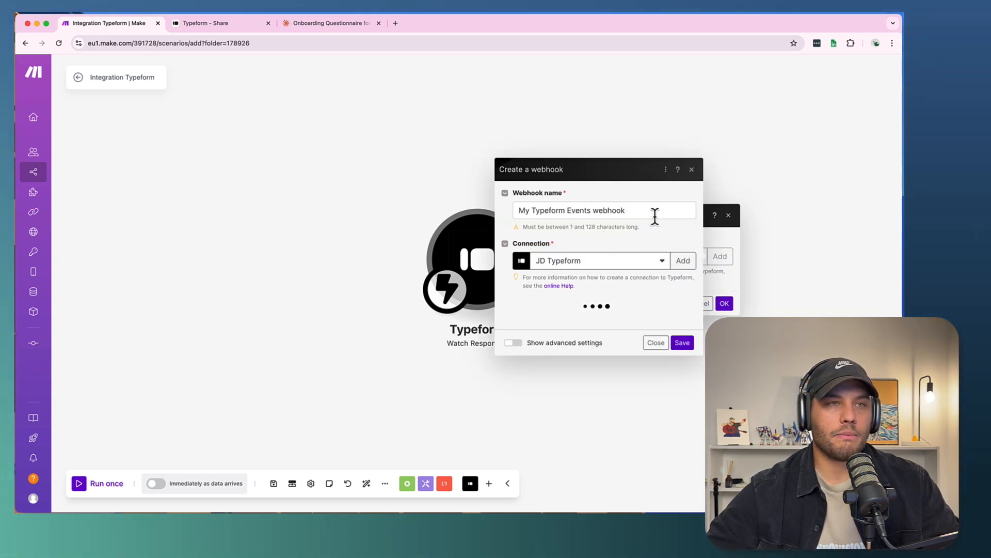
drag(664, 210, 514, 205)
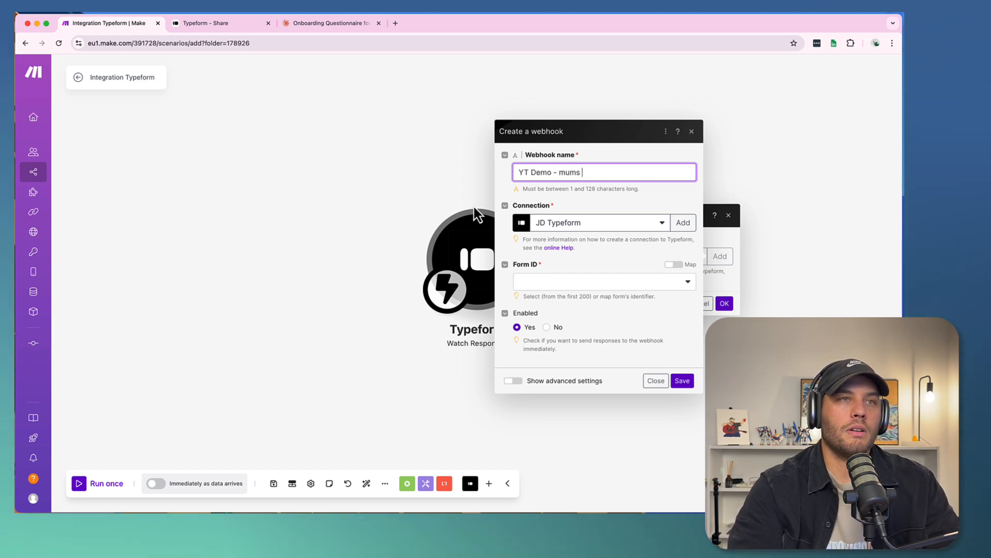
click(635, 226)
click(564, 258)
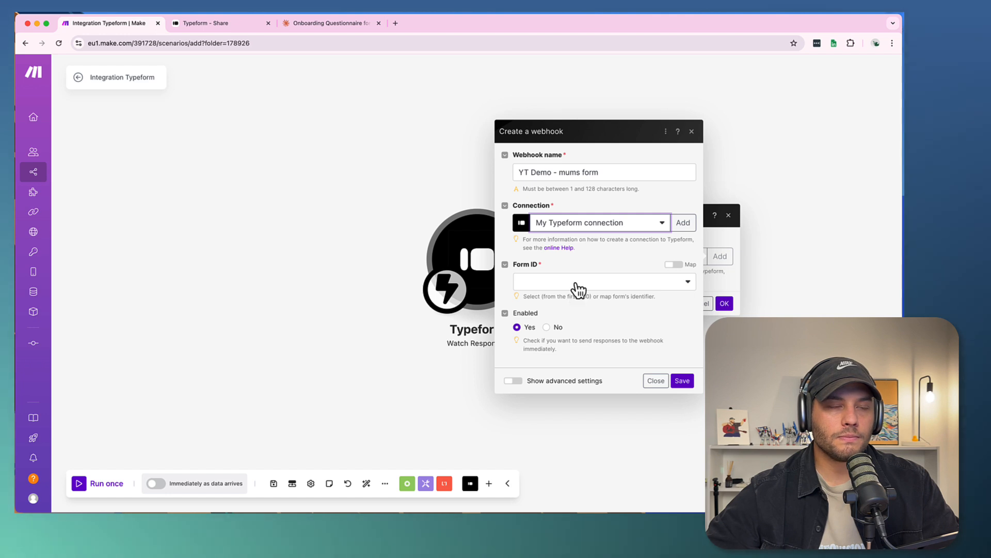
click(566, 284)
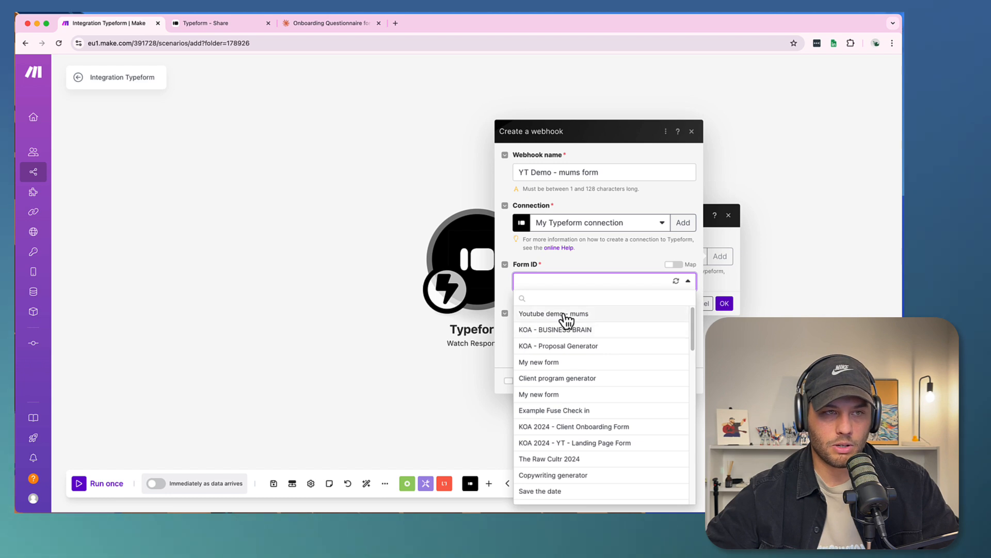
click(566, 315)
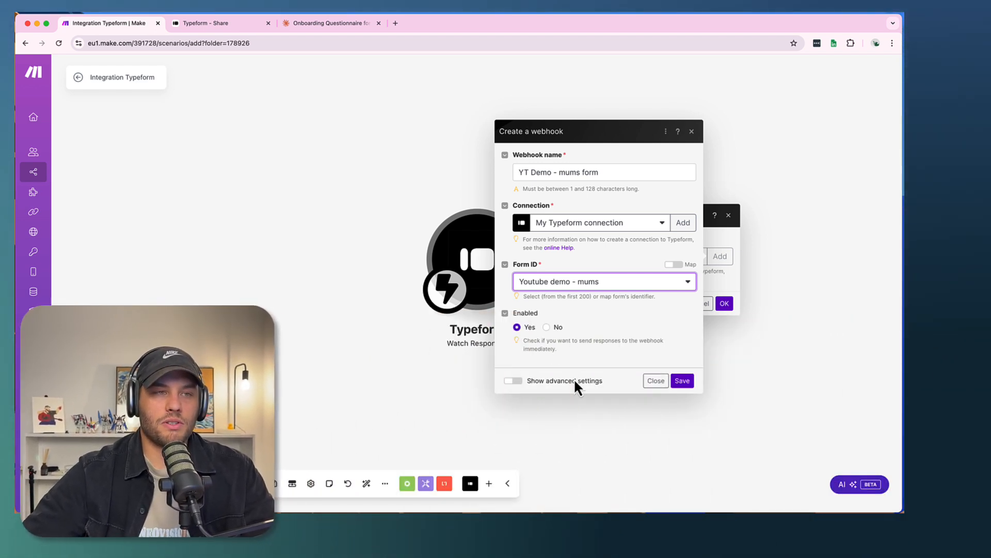
click(681, 379)
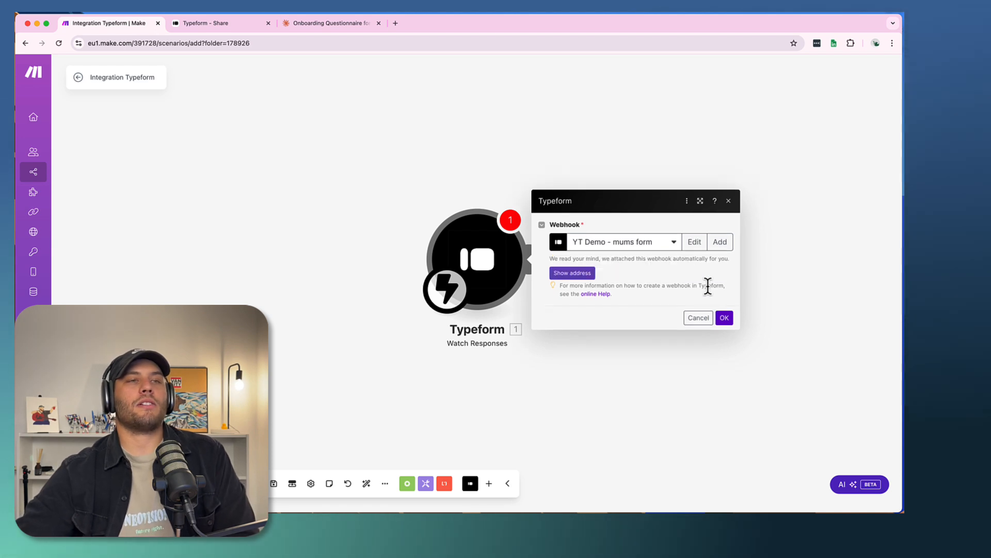
click(724, 319)
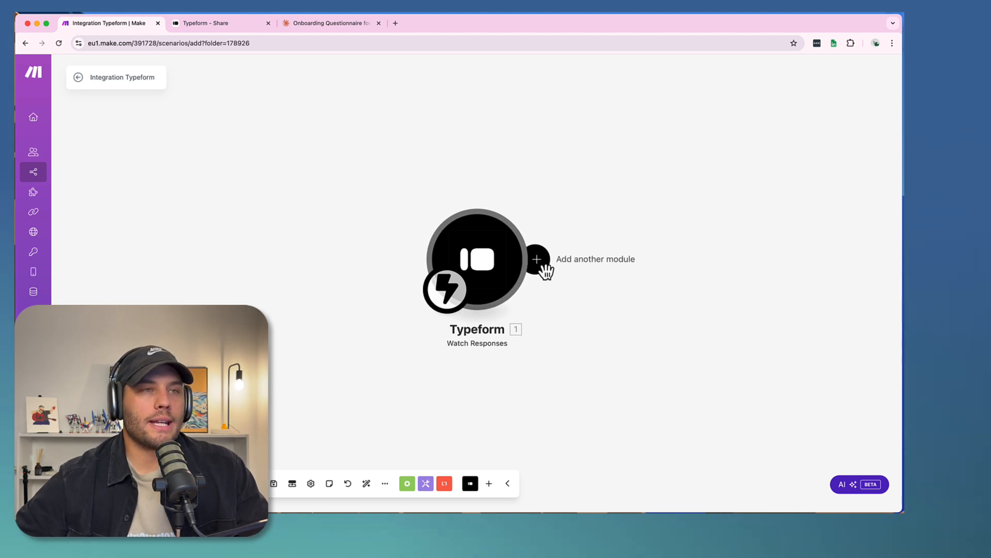
- Add a Typeform List Responses module after the Watch Responses trigger
click(539, 263)
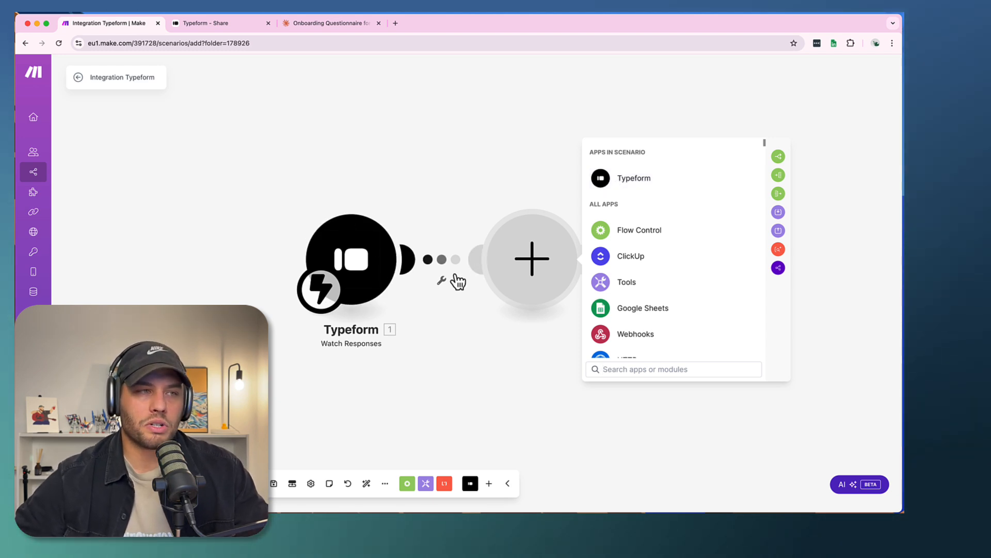
click(612, 181)
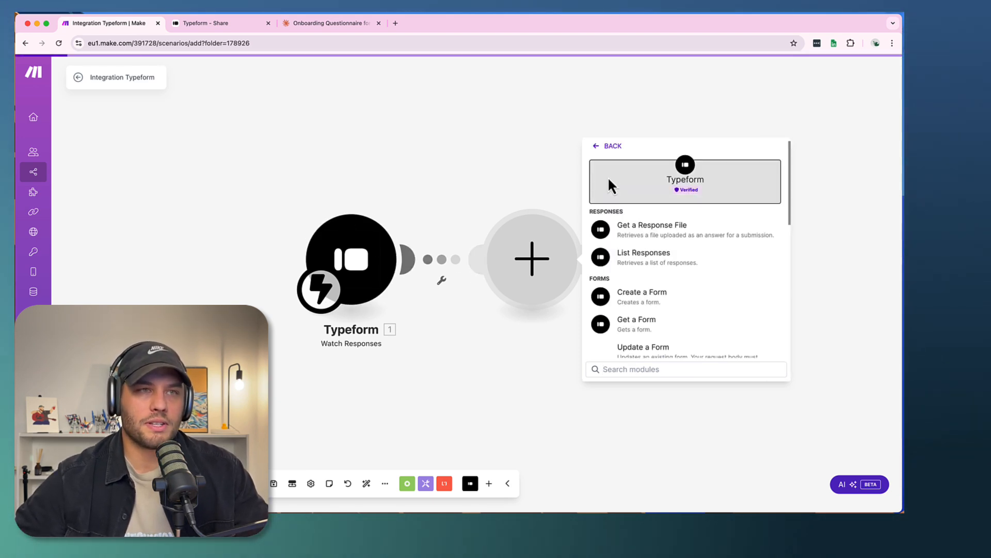
click(653, 259)
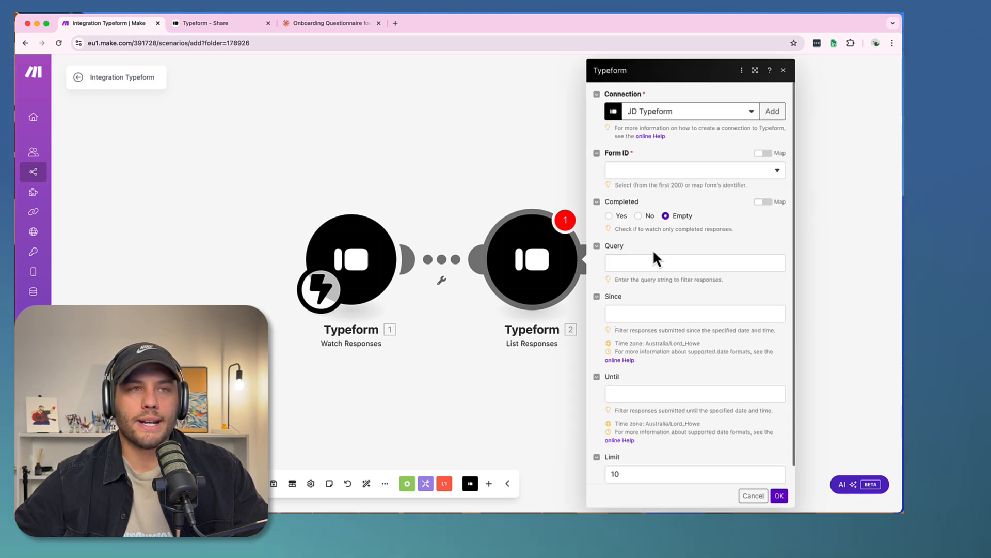
- Configure List Responses with My Typeform connection, the "Youtube demo - mums" form and a limit of 11, and save it
click(674, 112)
click(663, 145)
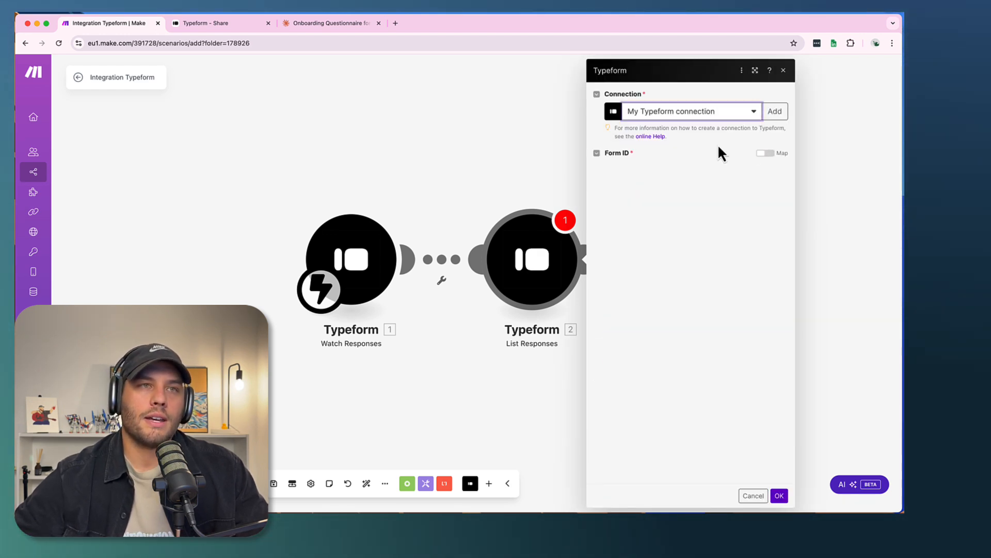
click(633, 171)
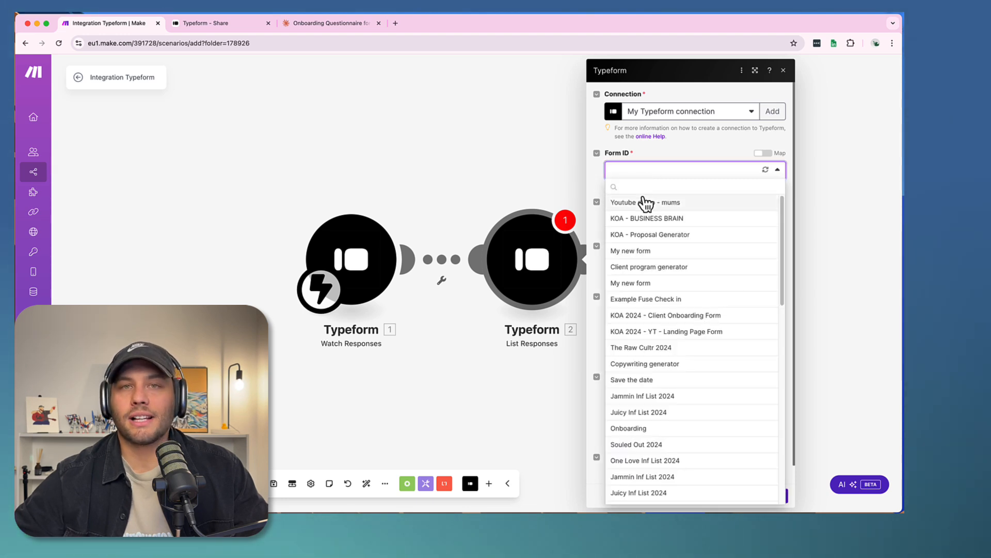
click(644, 203)
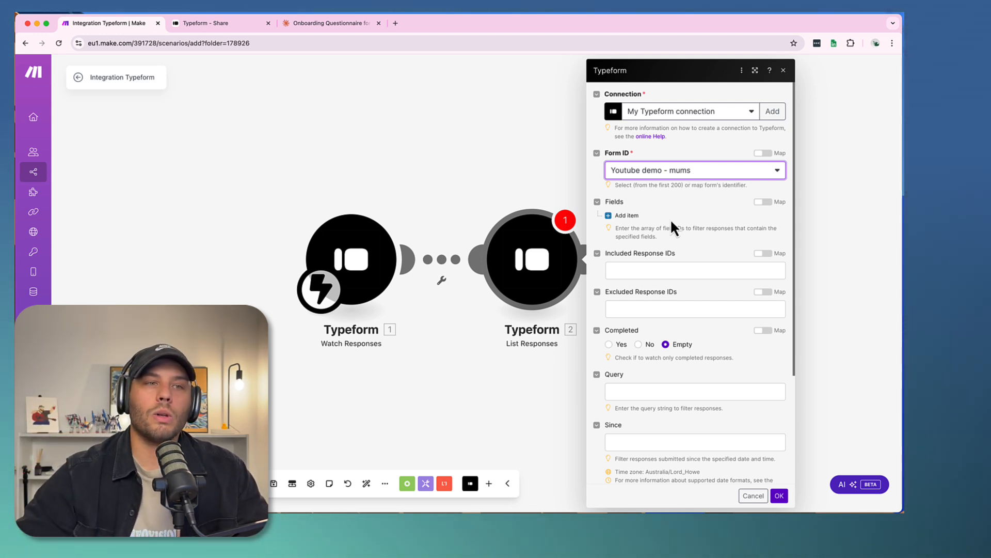
scroll(664, 341, down, 3)
click(629, 454)
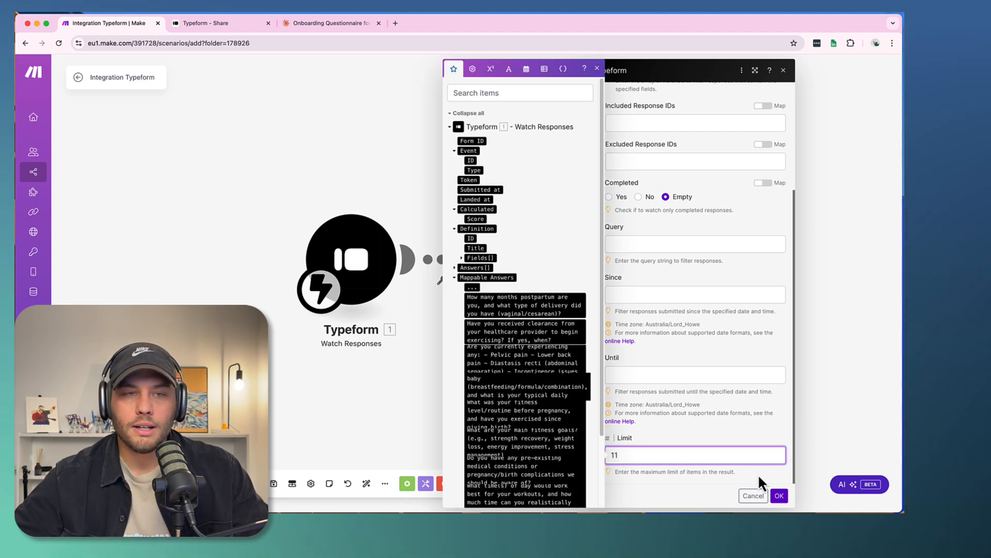
click(779, 495)
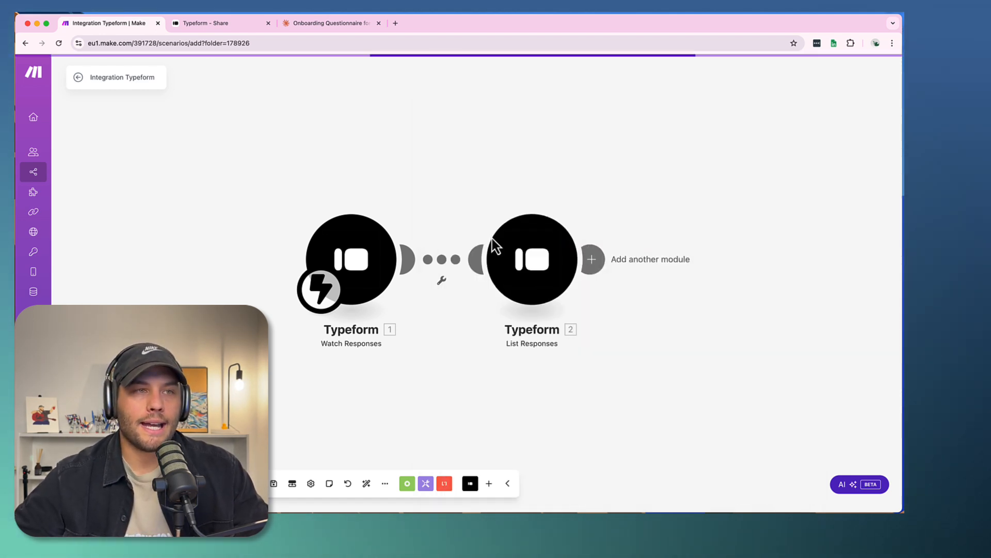
- Run only the List Responses module and close its execution output
click(523, 264)
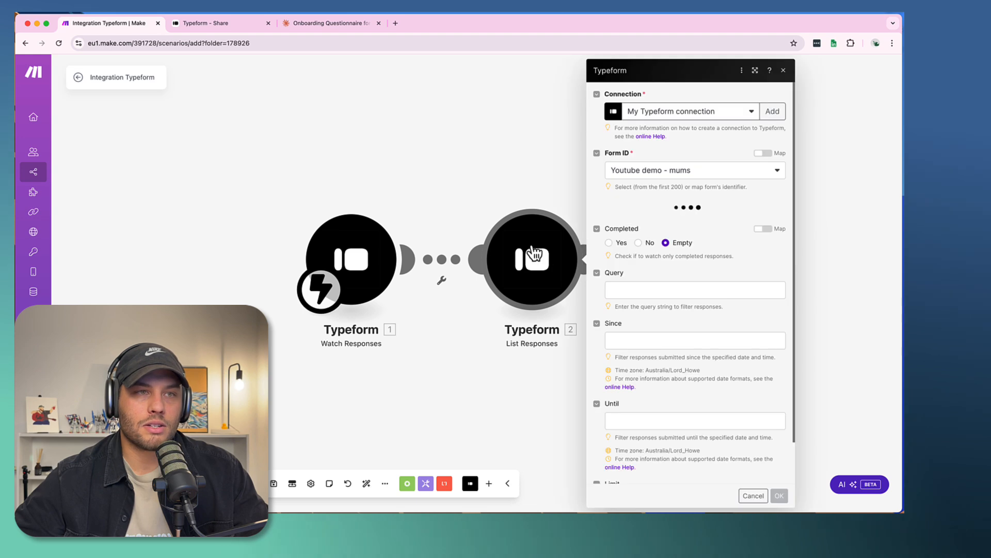
right_click(531, 246)
click(503, 163)
right_click(522, 231)
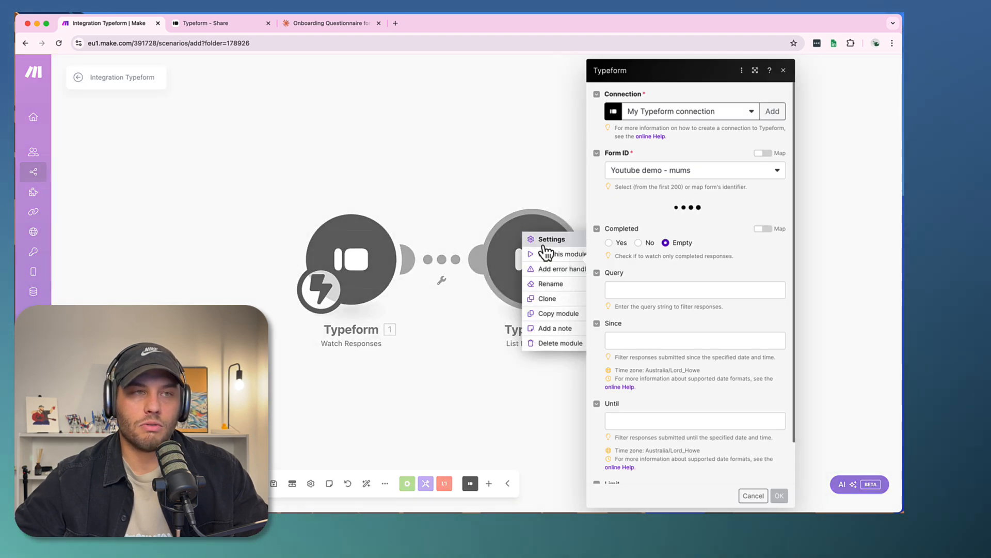
click(551, 255)
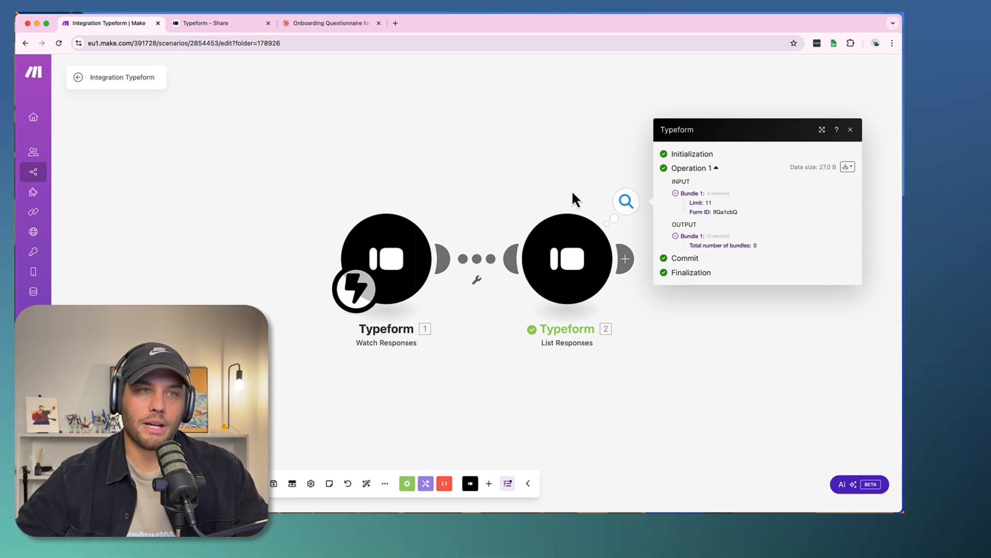
click(537, 158)
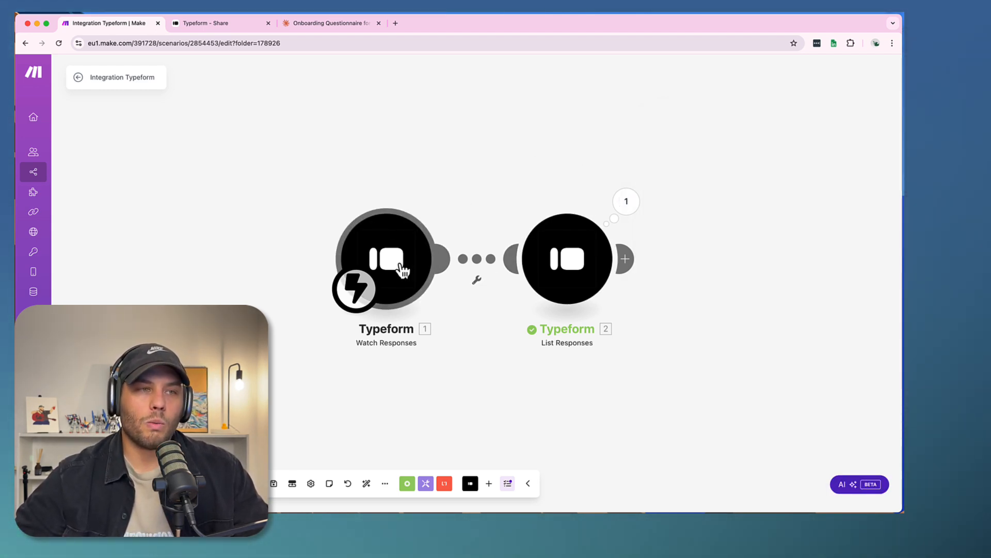
- Check which form answers can be mapped in the List Responses module's settings, and close them
drag(555, 178, 449, 172)
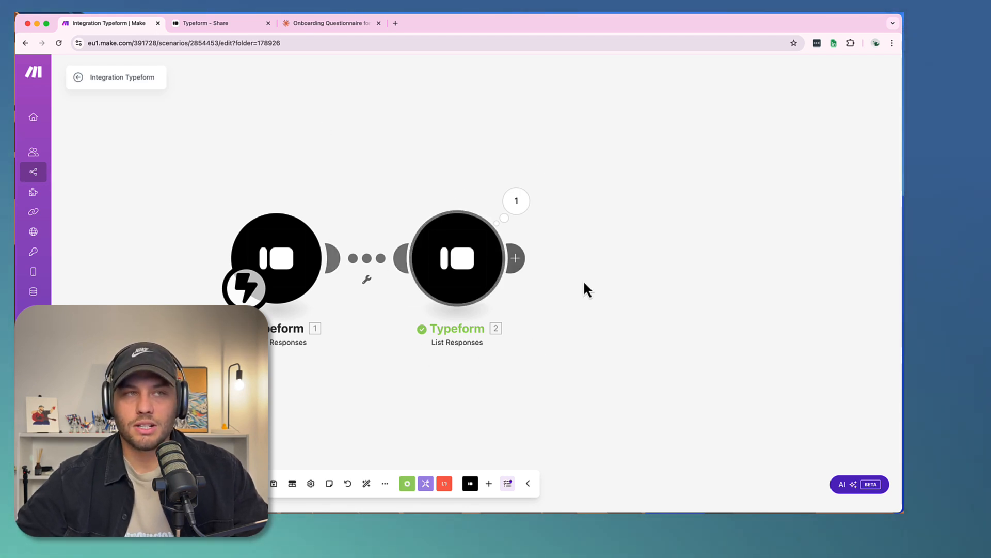
click(515, 258)
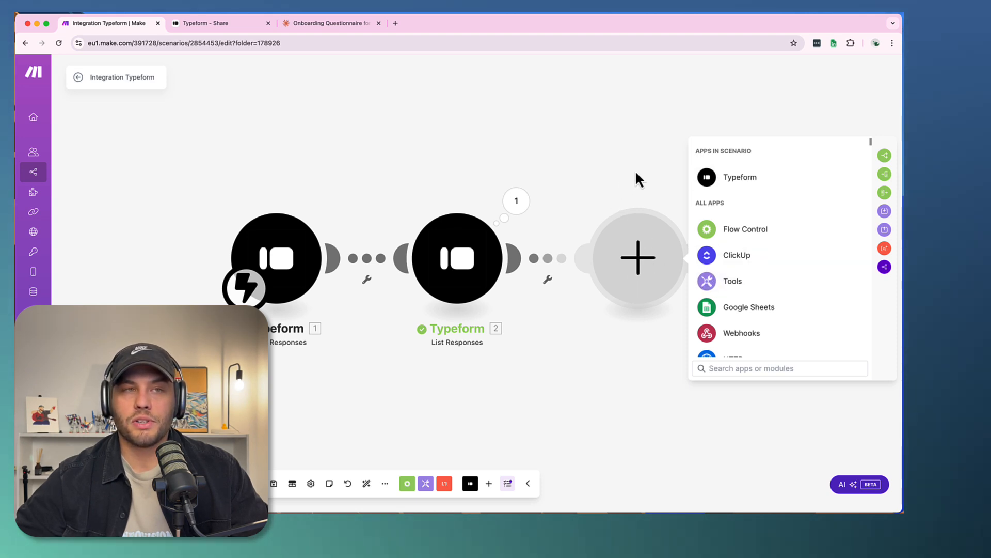
click(453, 243)
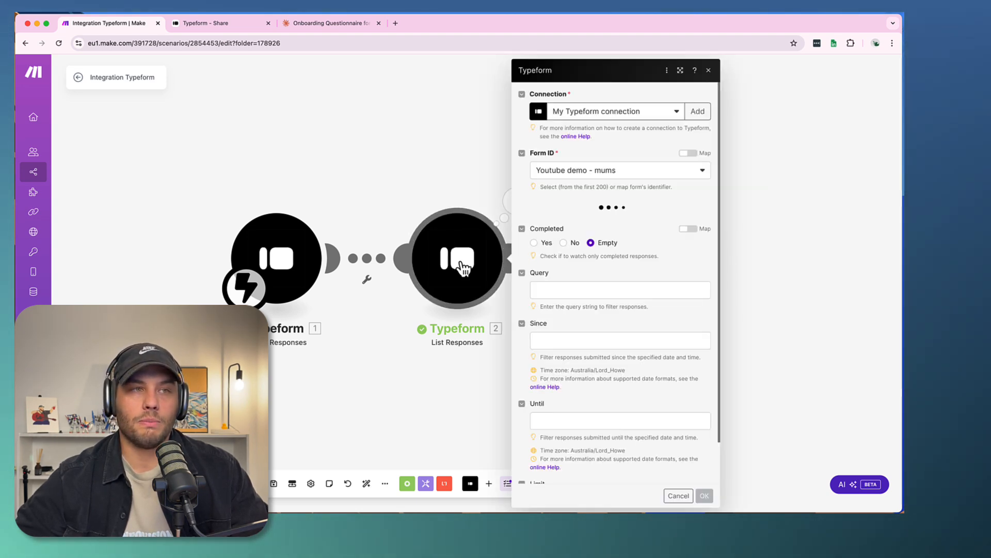
click(560, 289)
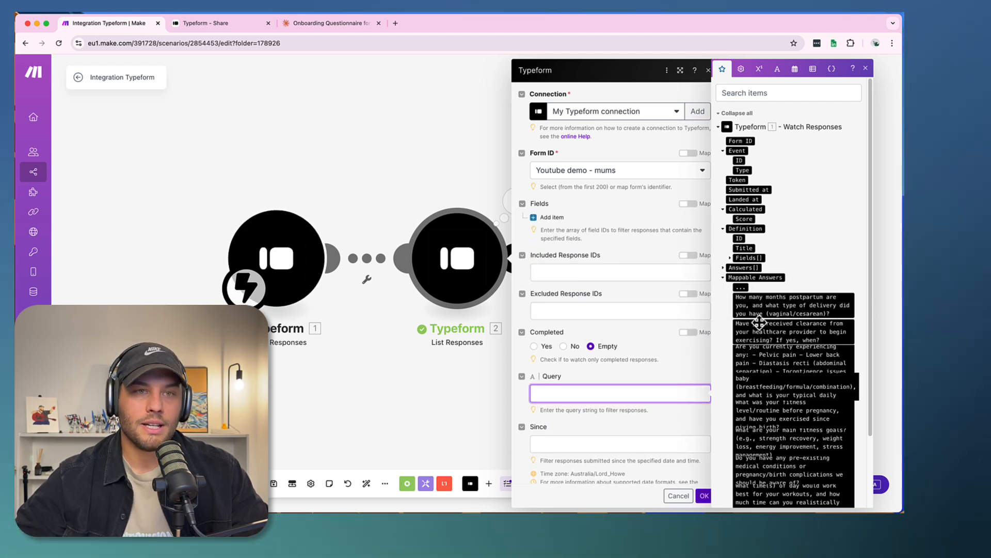
click(460, 183)
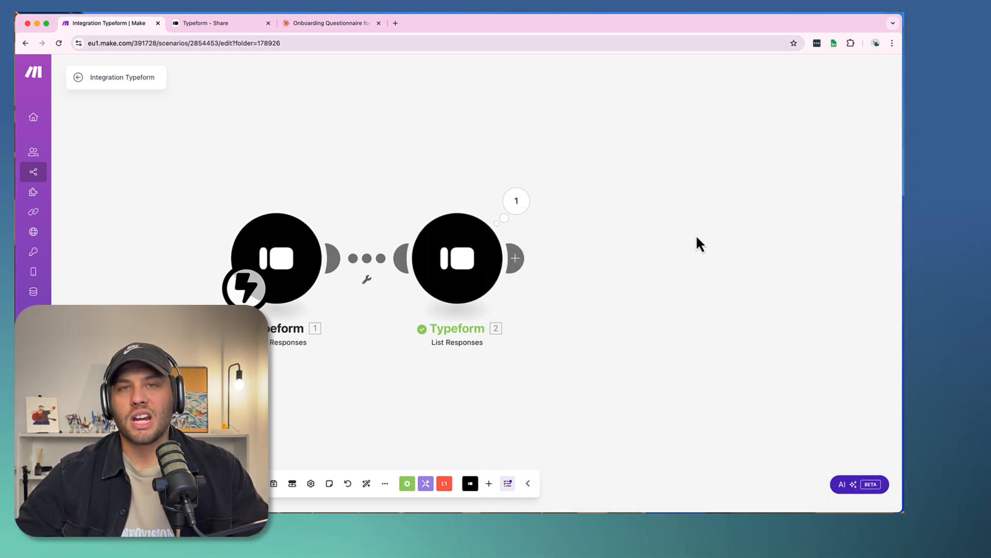
click(515, 258)
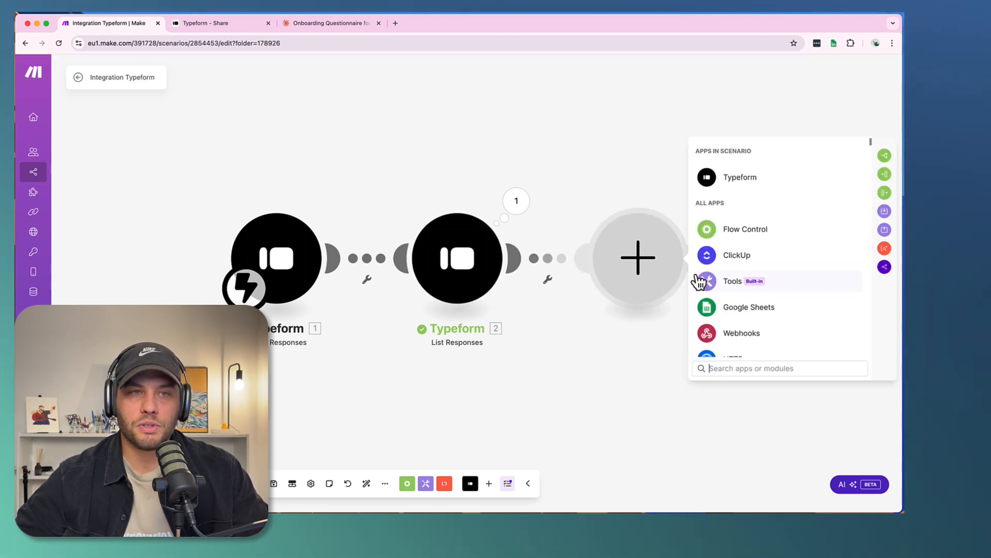
click(713, 283)
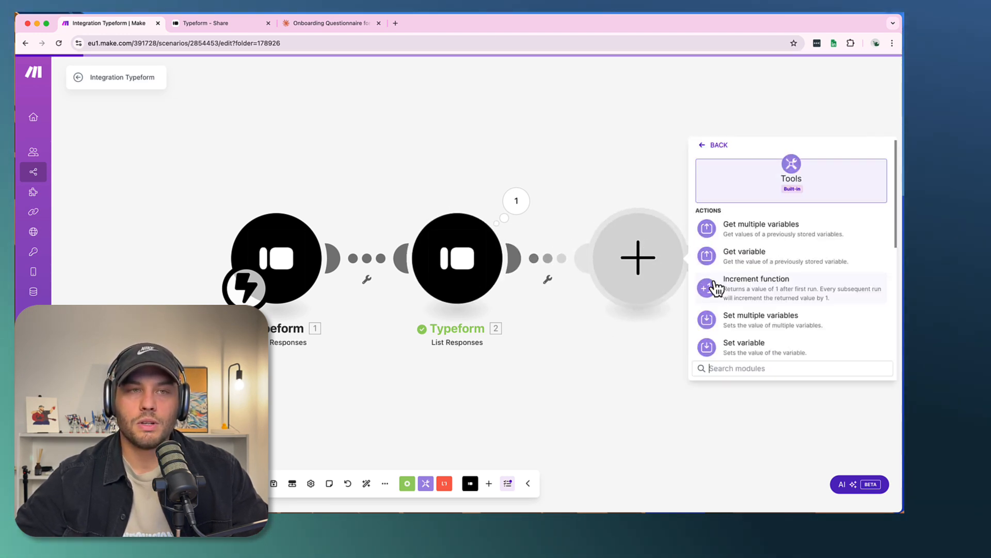
click(743, 229)
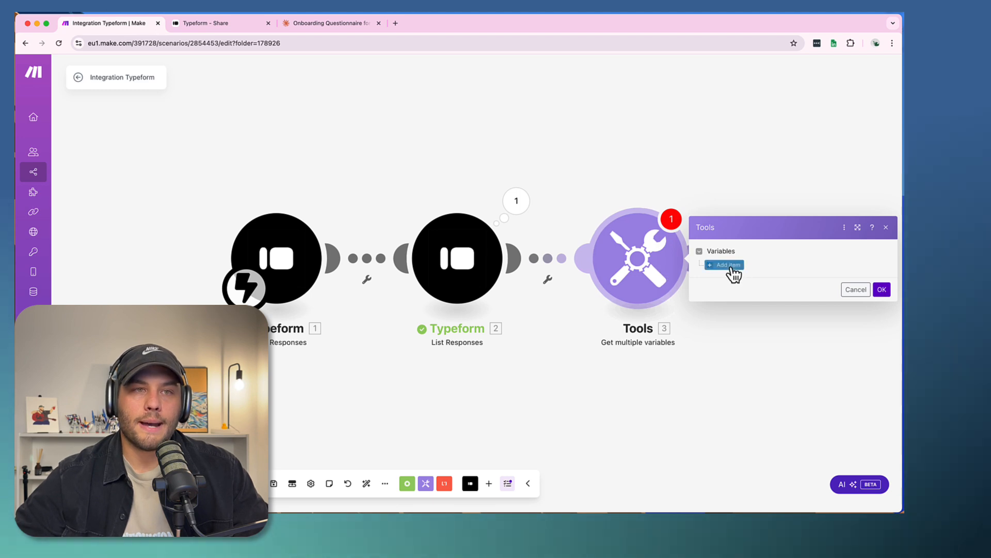
click(645, 226)
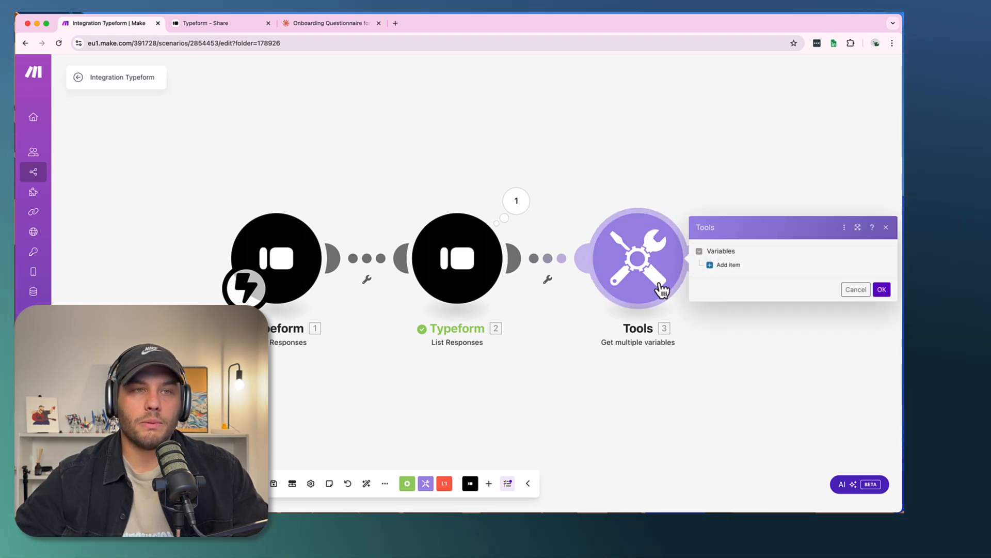
click(883, 290)
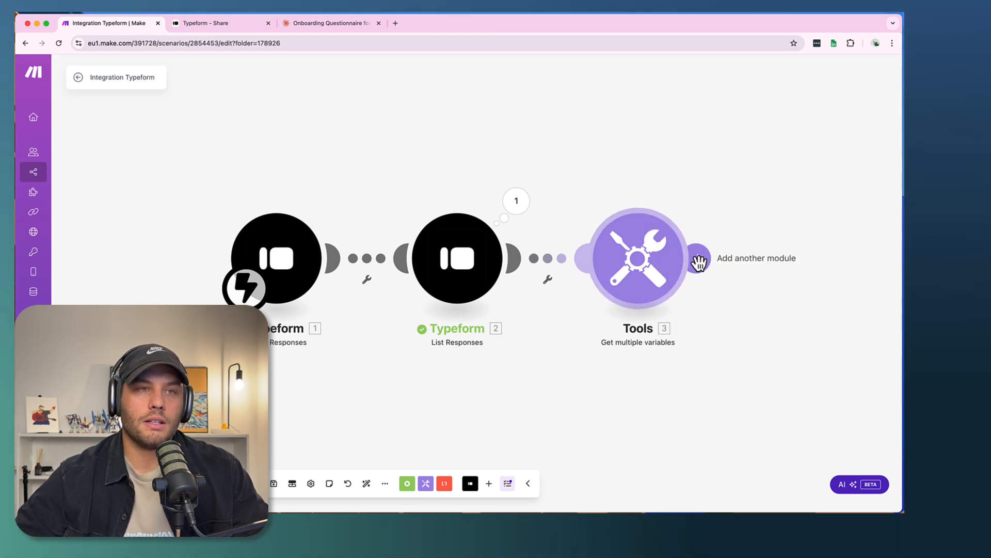
right_click(648, 266)
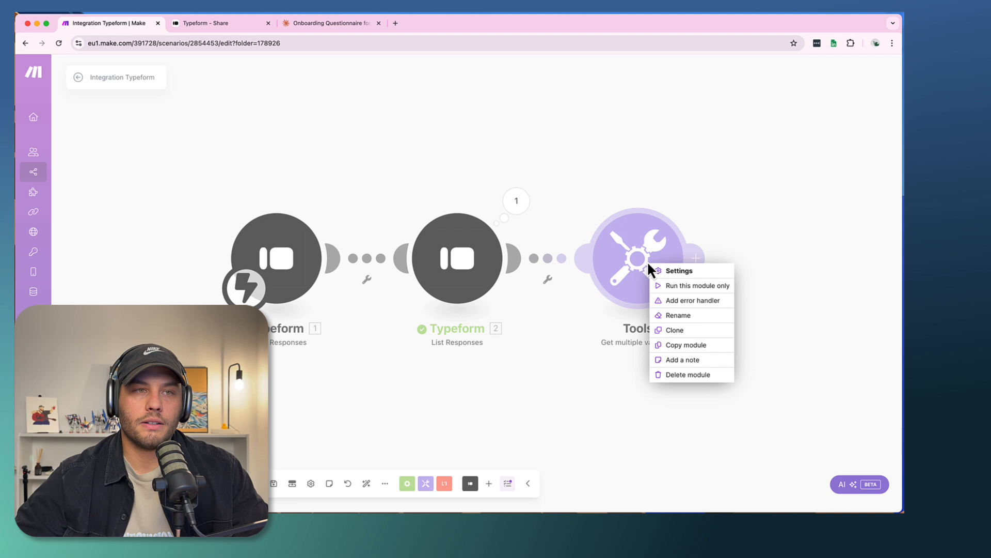
click(674, 376)
- Add a Tools Set multiple variables module after List Responses
click(516, 260)
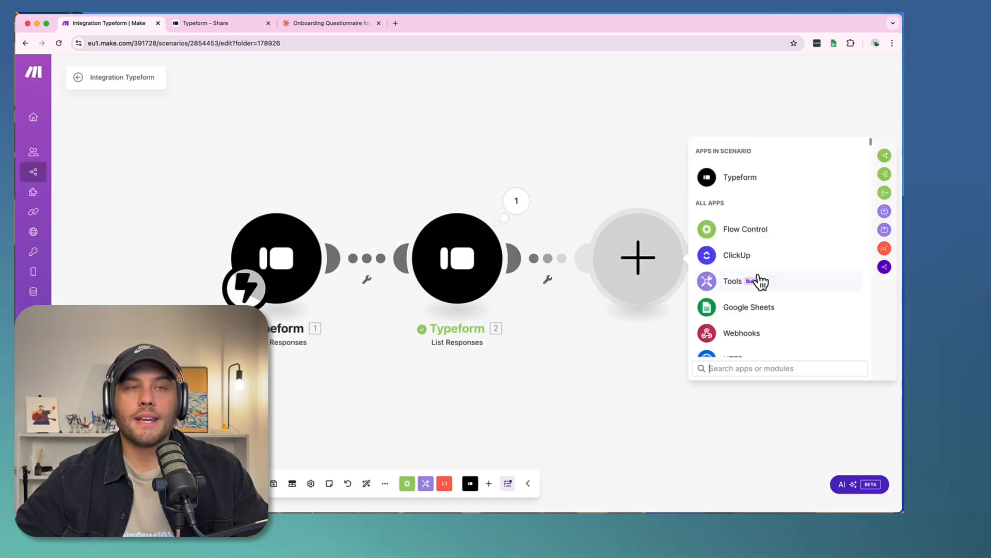
scroll(733, 297, down, 2)
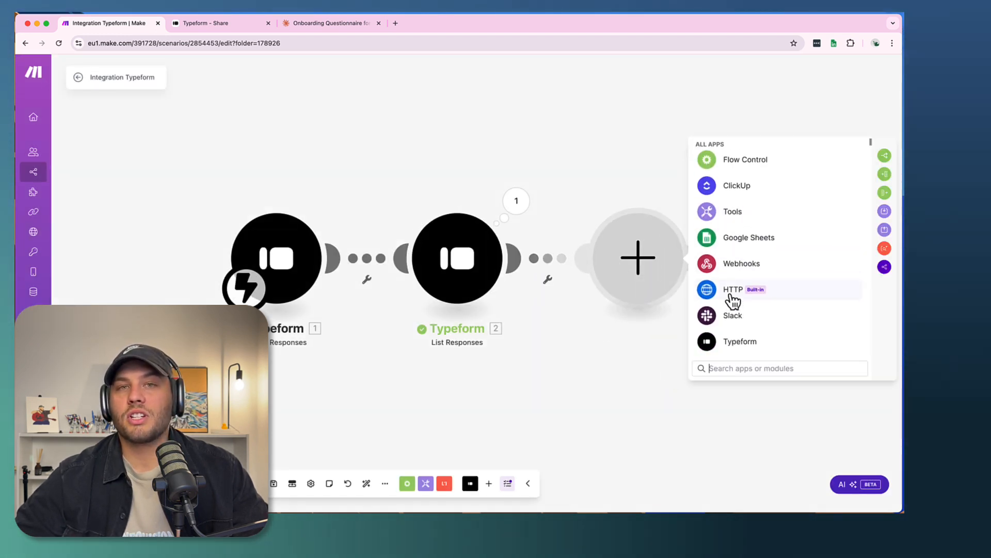
click(728, 213)
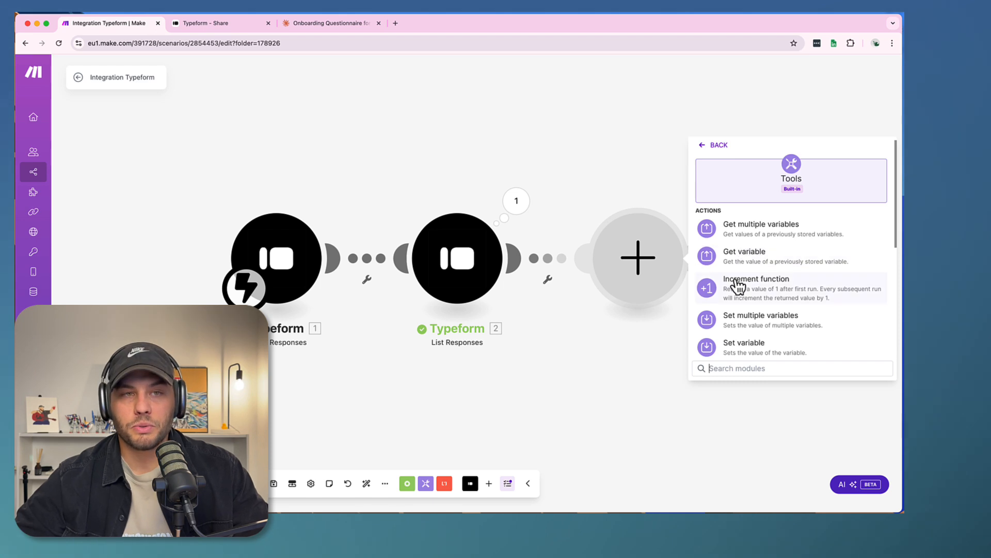
scroll(738, 283, down, 2)
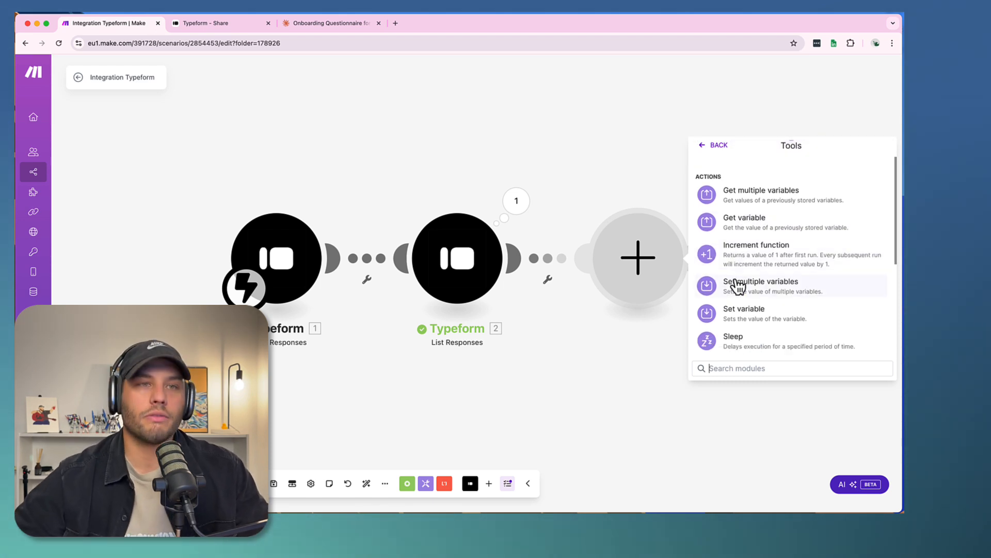
click(745, 299)
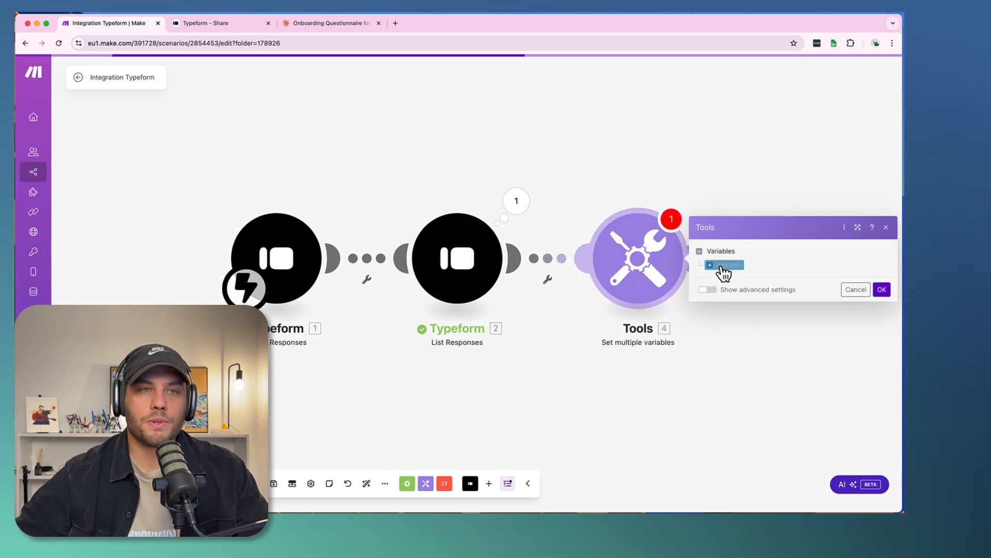
- Add a variable named "Months postpartum, what type of delivery?" and map its value to the matching List Responses answer
click(747, 246)
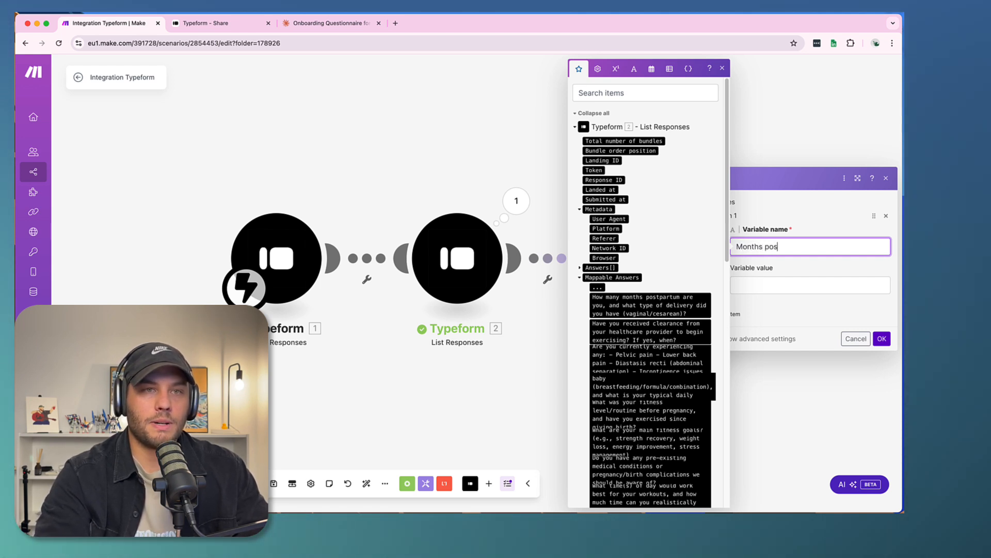
text(partu)
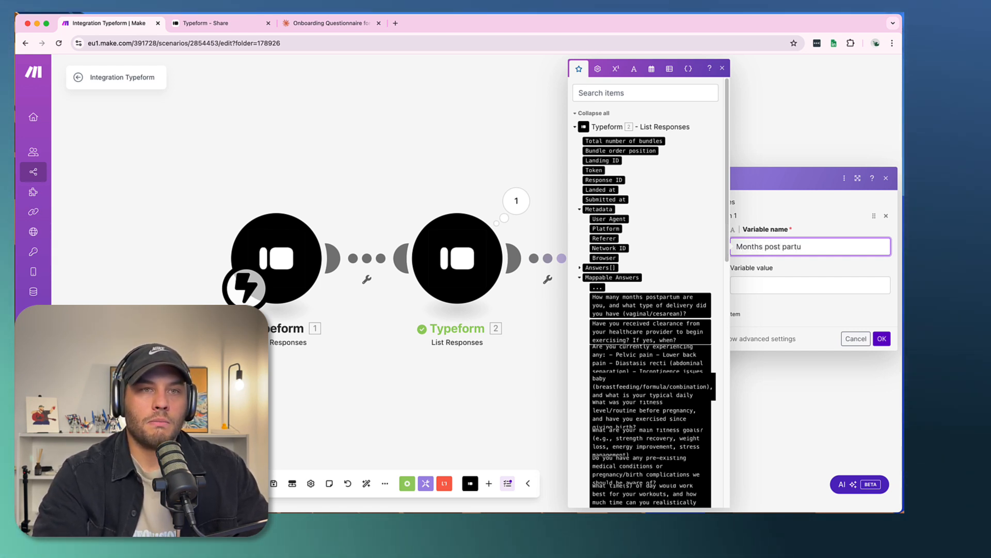
text(m)
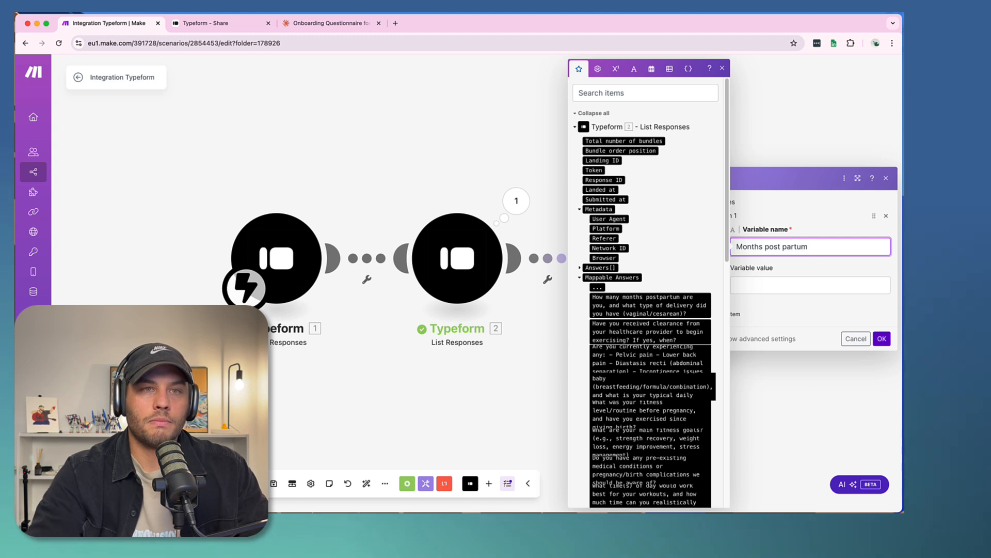
key(Left)
key(Left)
key(Left)
key(Left)
key(Left)
key(Left)
key(BackSpace)
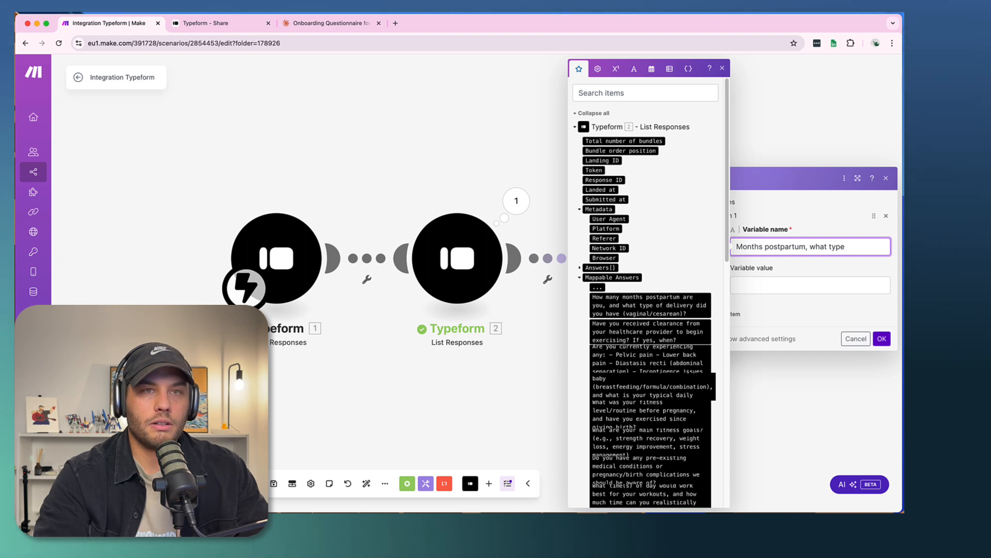
text(delivery?)
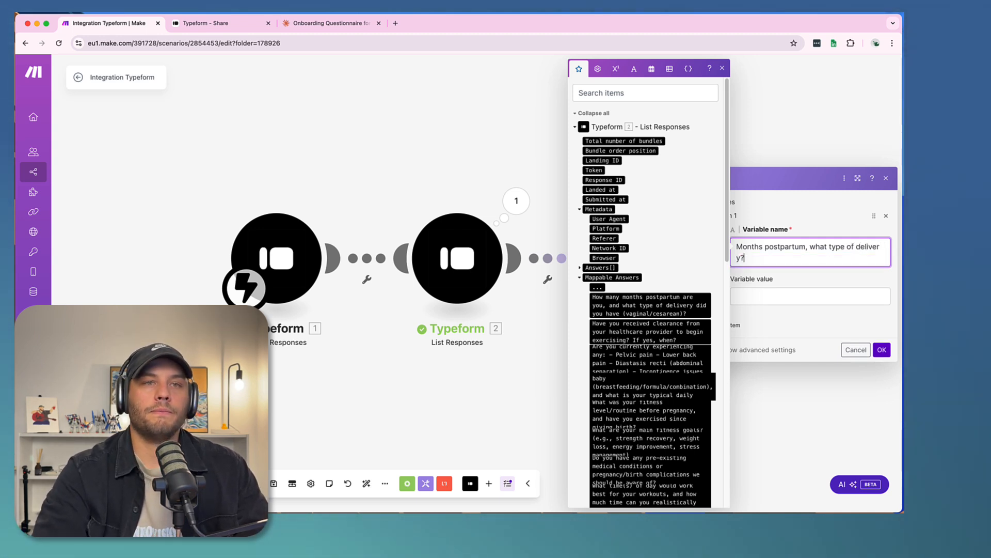
key(Tab)
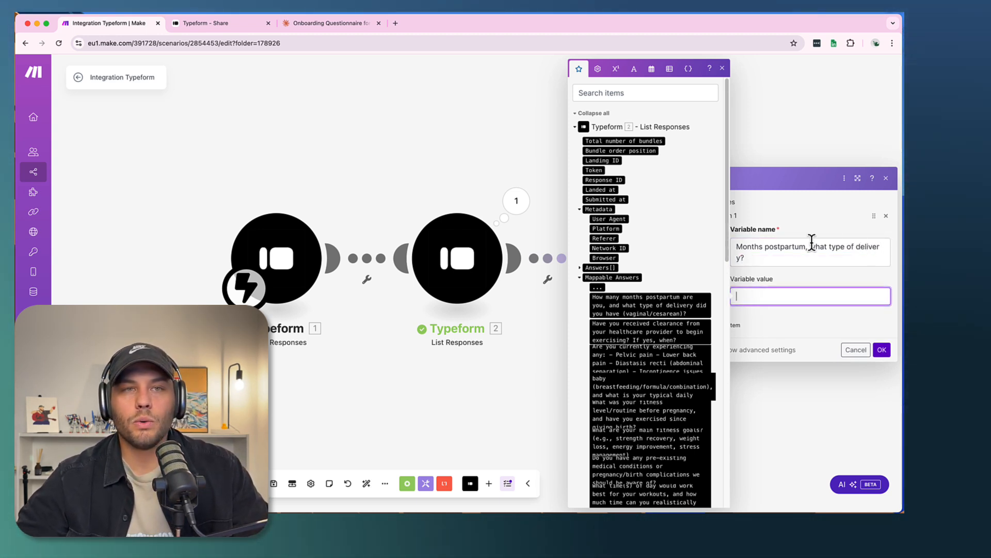
drag(602, 306, 852, 298)
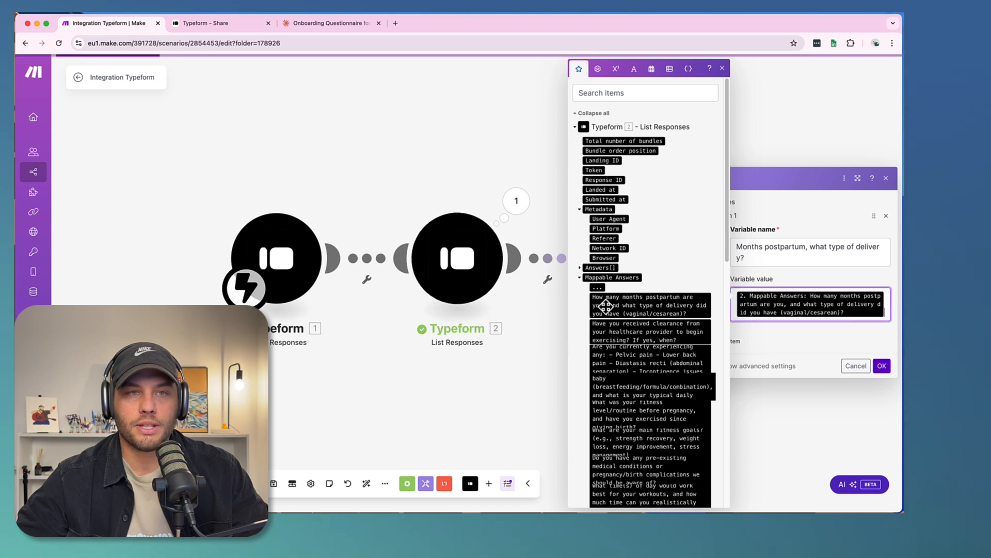
- Add a second variable named "Have you received clearnce from doc to train" and map its value to the healthcare provider clearance answer
click(795, 277)
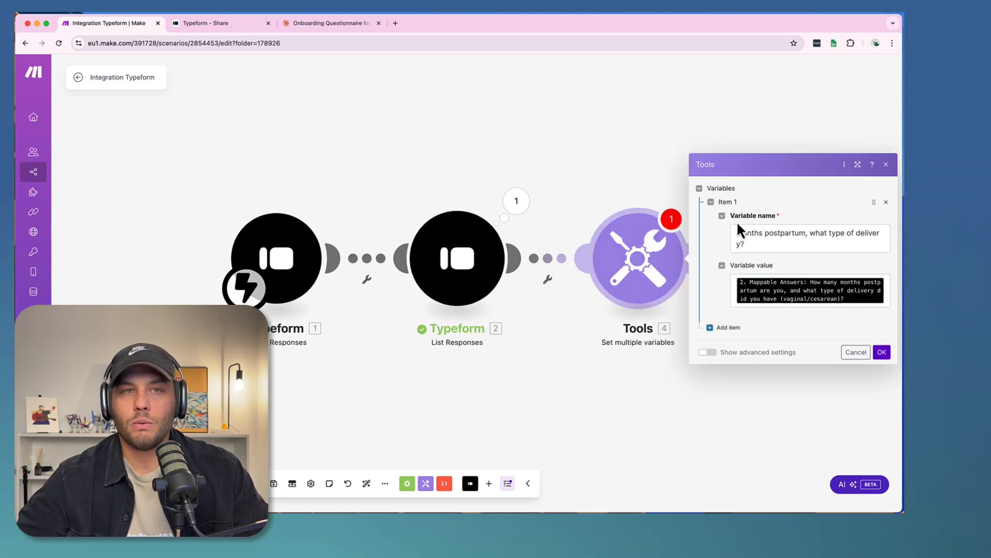
click(728, 328)
click(754, 308)
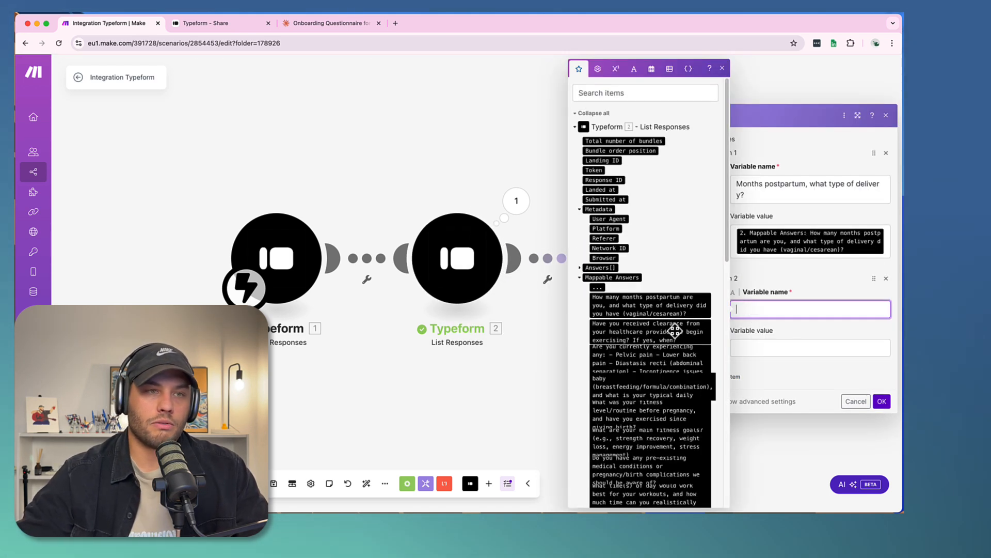
drag(644, 331, 792, 306)
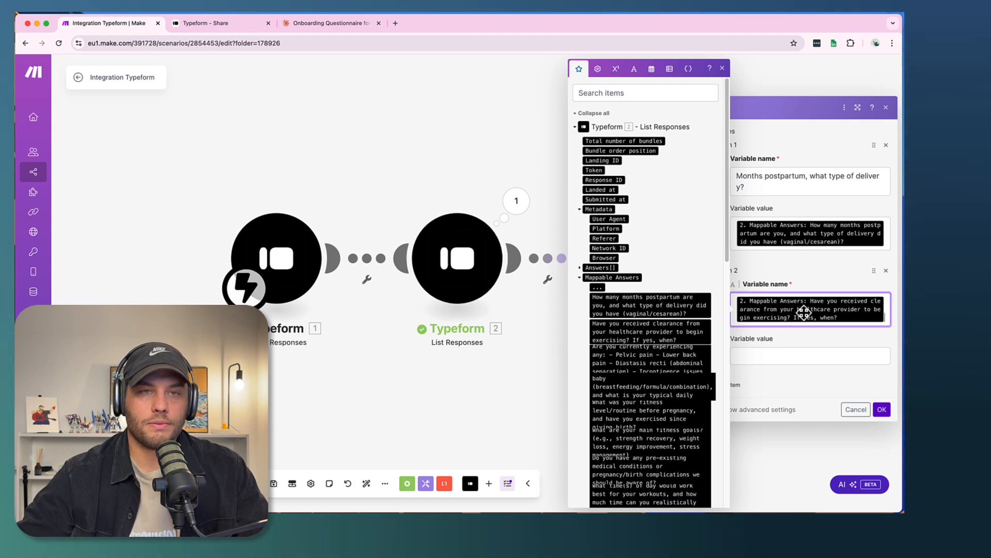
key(BackSpace)
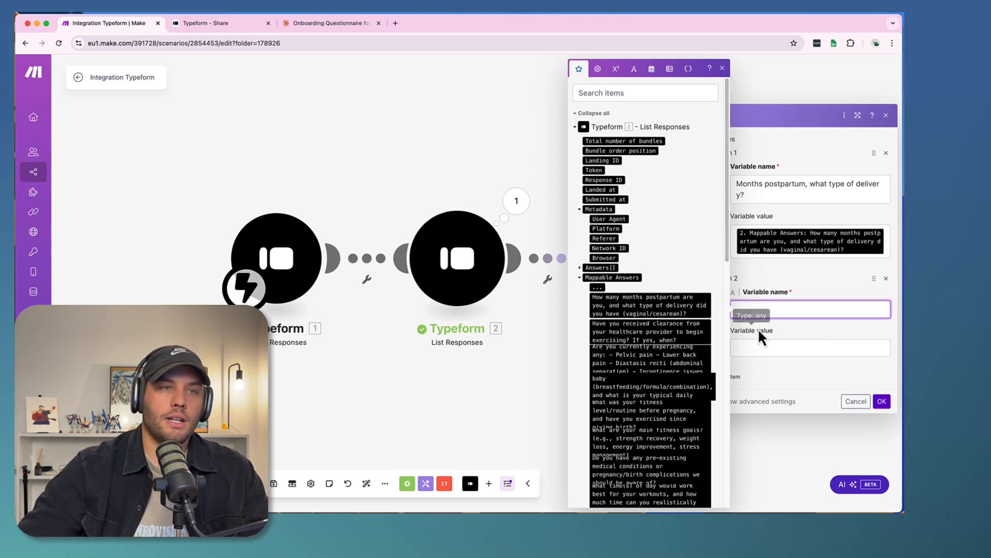
text(H)
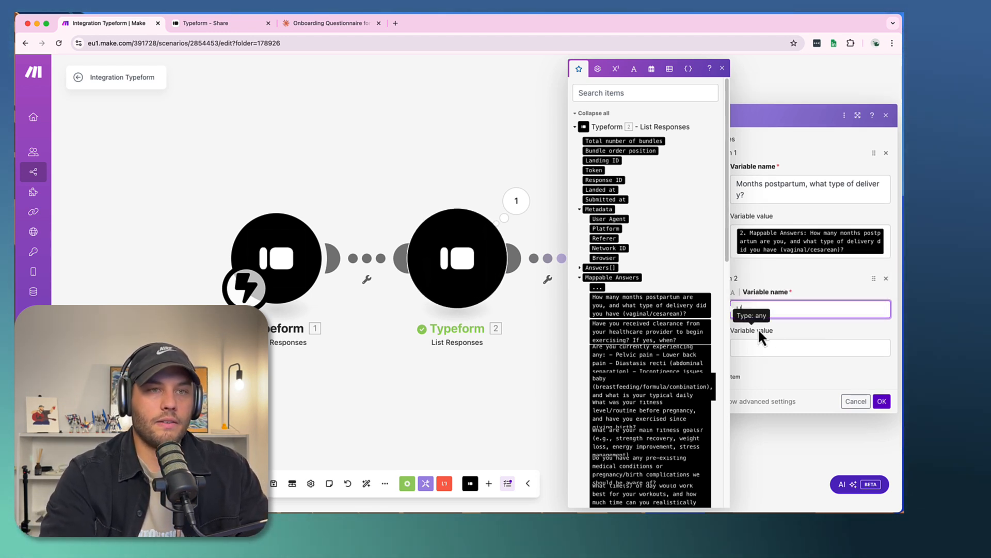
text(ave you receive)
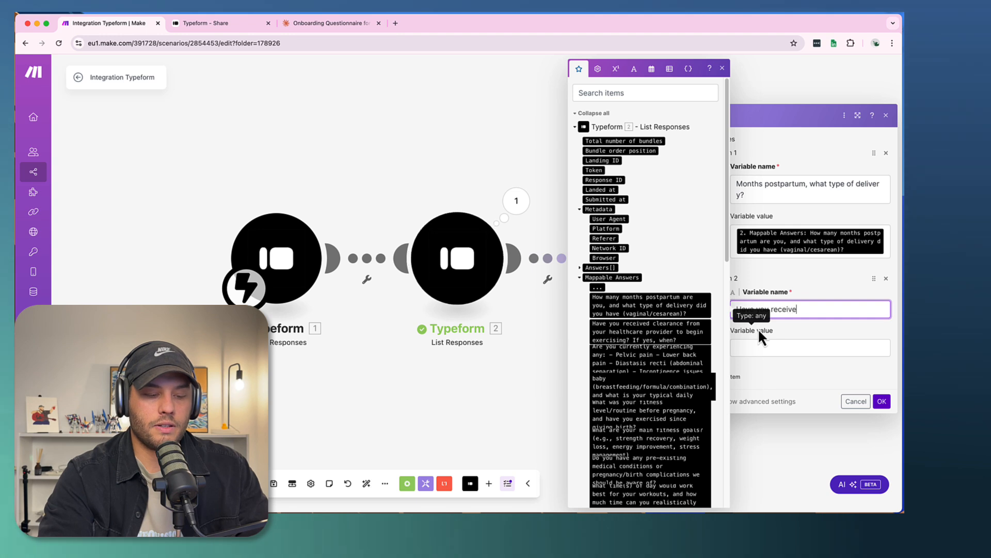
text(d clearnce from doc. to)
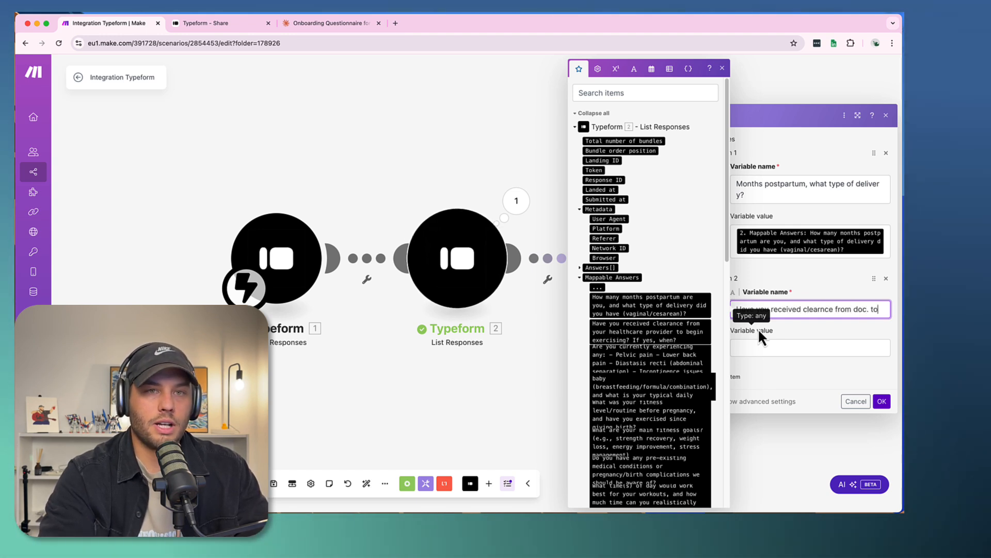
key(BackSpace)
key(BackSpace)
key(BackSpace)
text(to train)
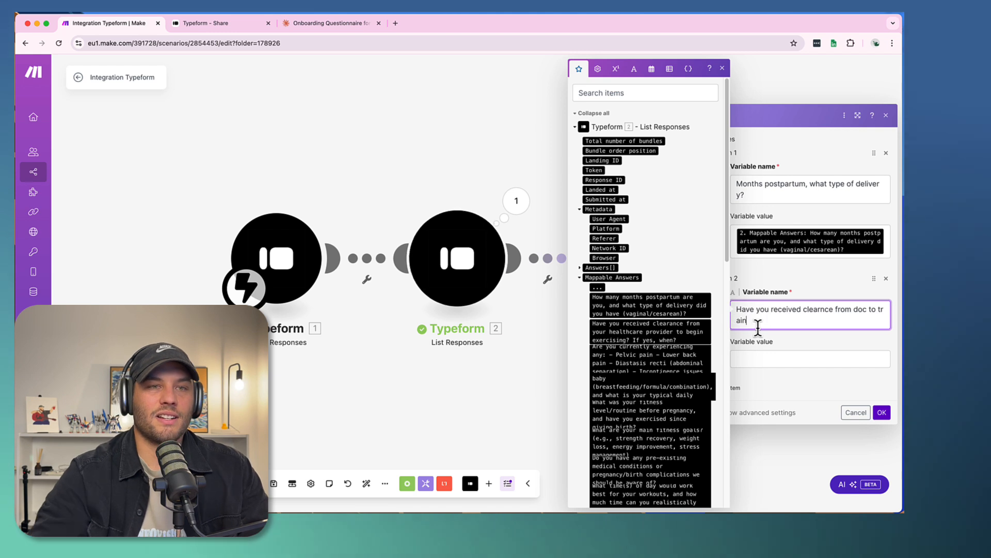
click(761, 357)
click(623, 330)
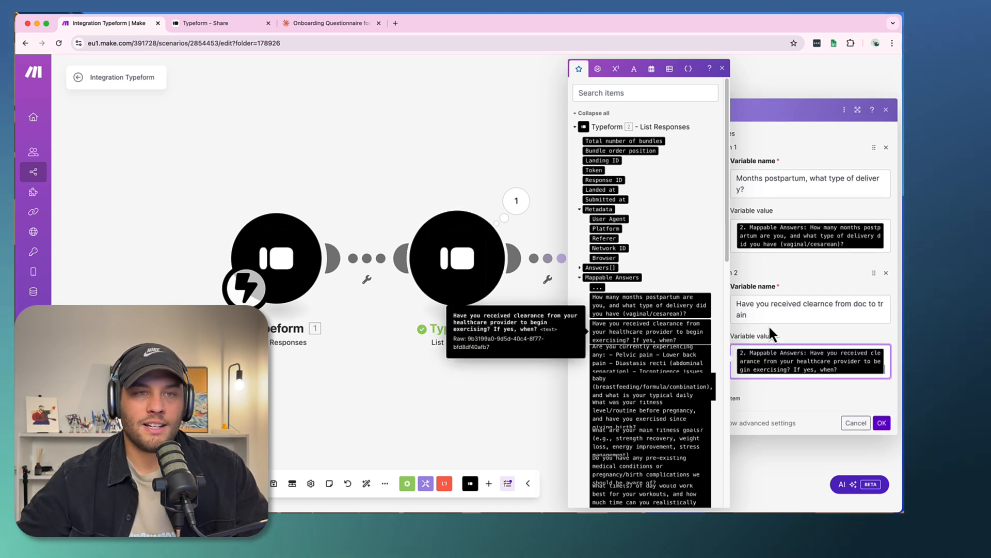
- Add a third variable named "Any kinds of pain?" and map its value to the "Are you currently experiencing any" answer
click(739, 403)
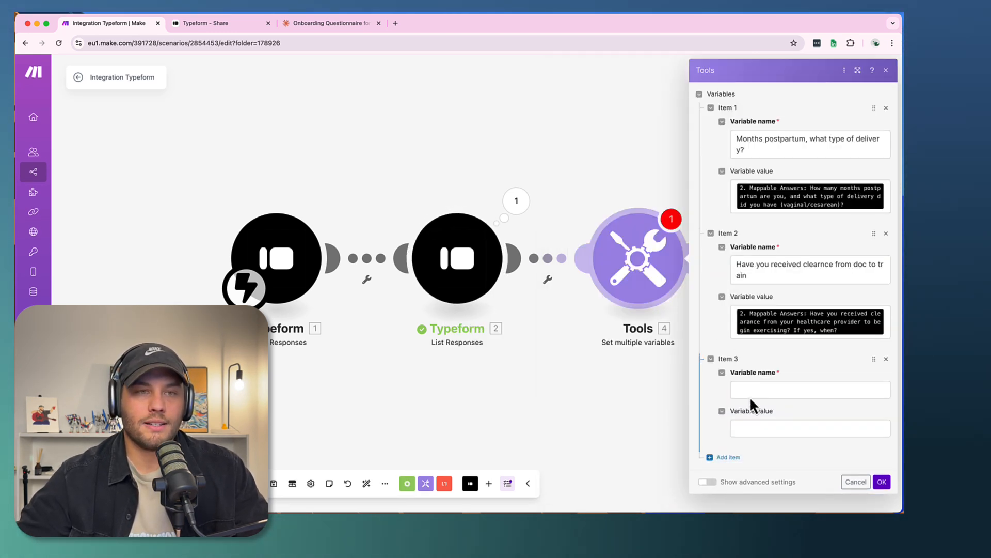
click(746, 387)
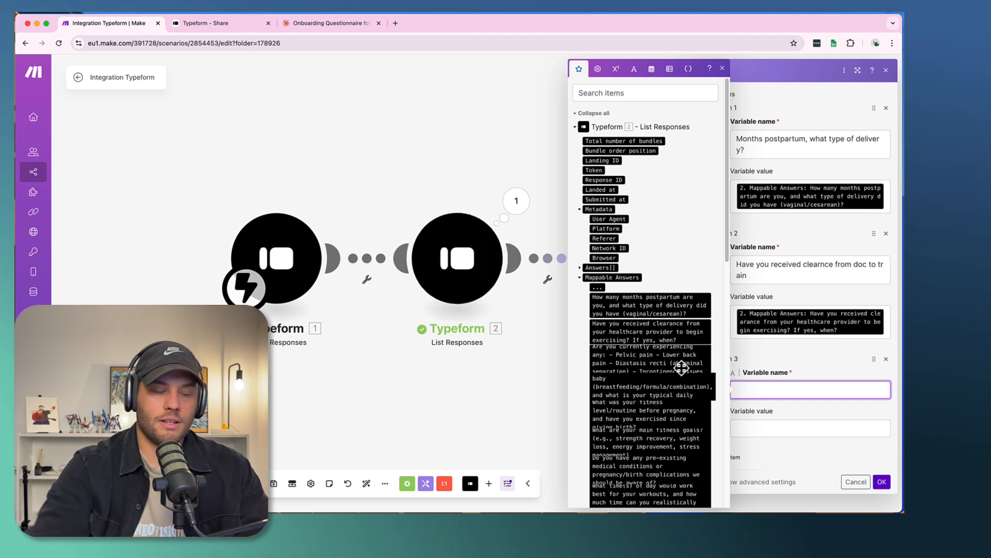
text(Any kinds)
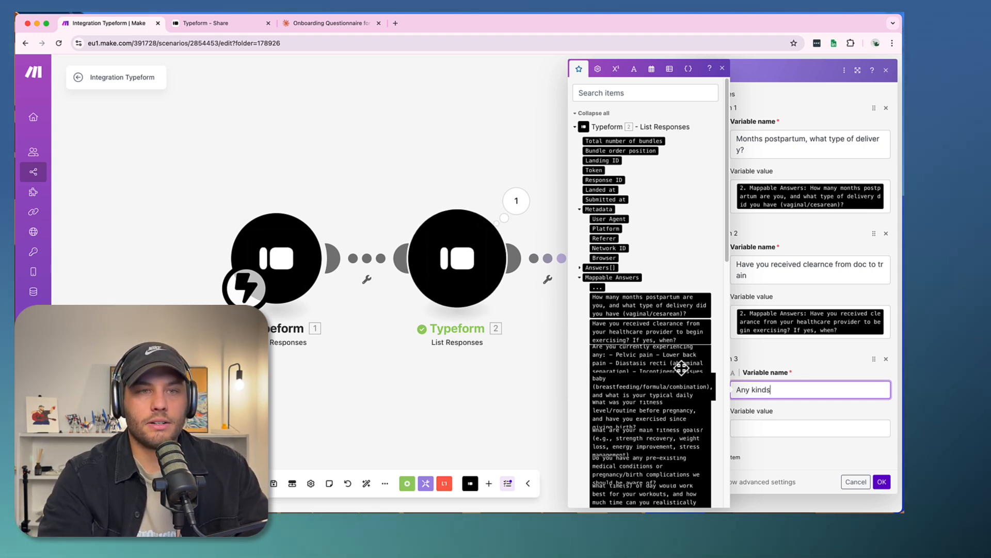
text( ok pain?)
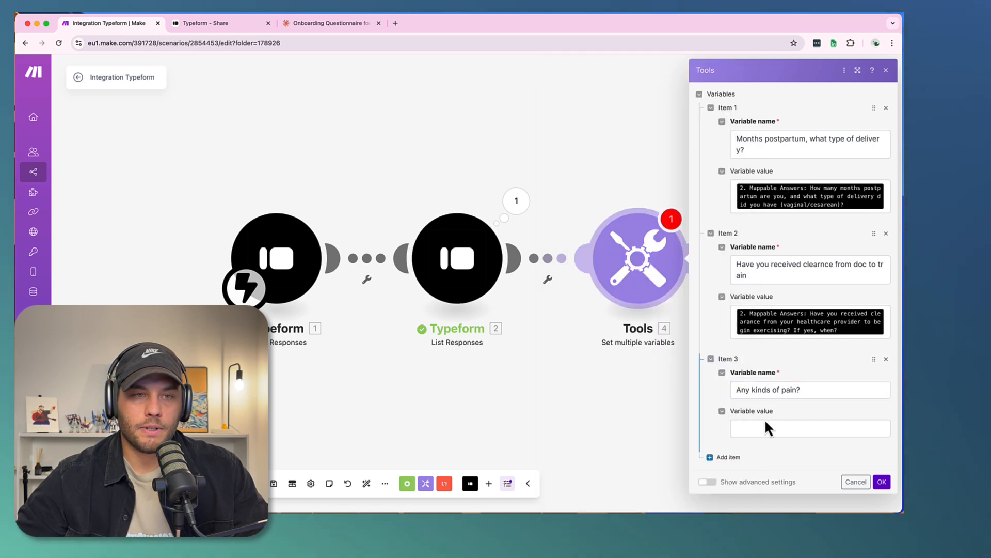
click(744, 427)
drag(643, 364, 806, 431)
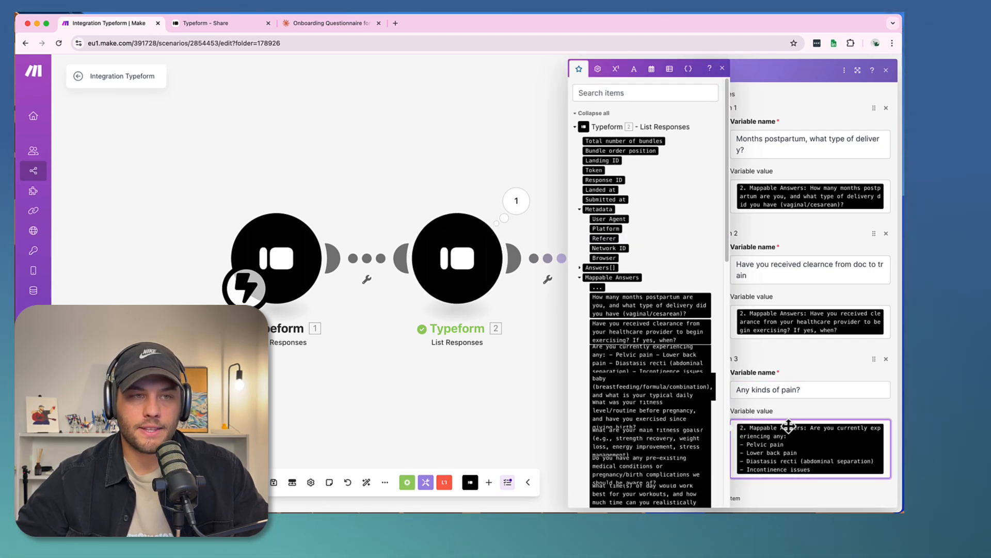
- Add a fourth variable named "How are you currently feeding your baby" and map its value to the baby feeding and daily schedule answer
click(794, 359)
scroll(764, 444, down, 1)
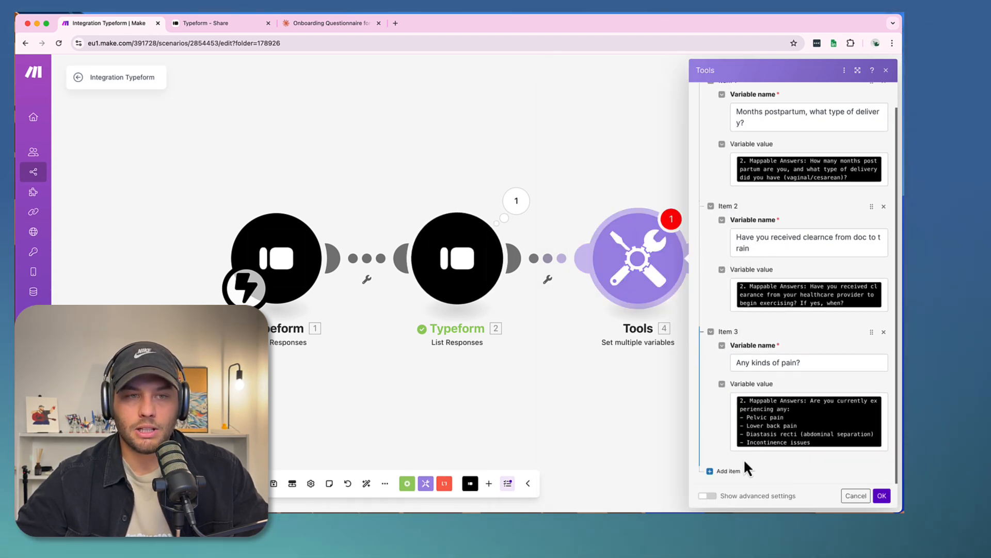
click(725, 471)
scroll(739, 455, down, 4)
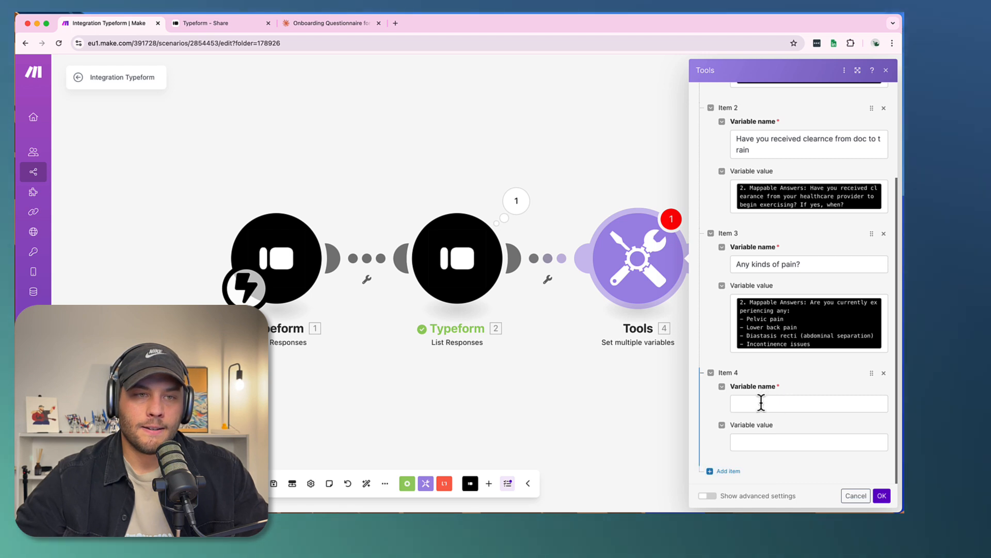
click(761, 401)
drag(655, 389, 836, 416)
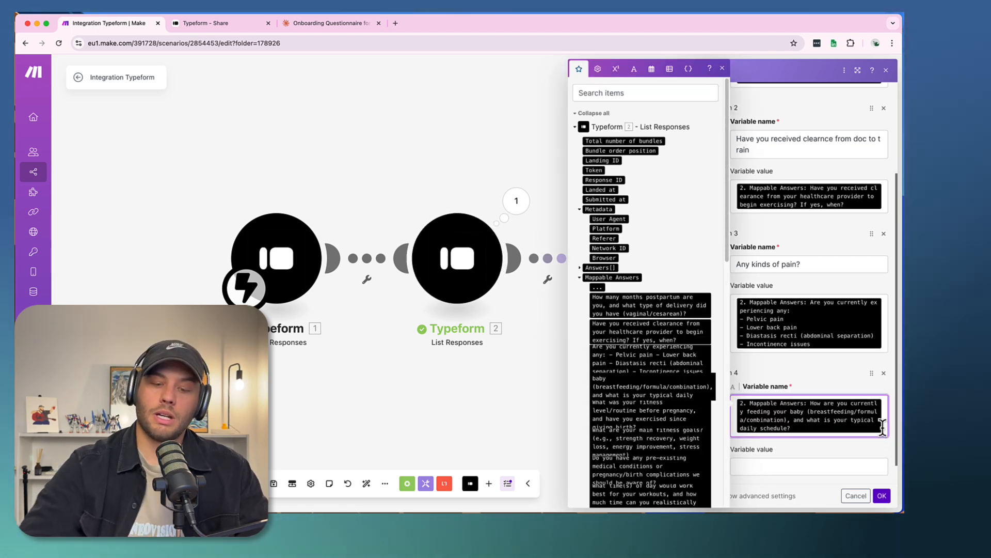
key(BackSpace)
text(Ho)
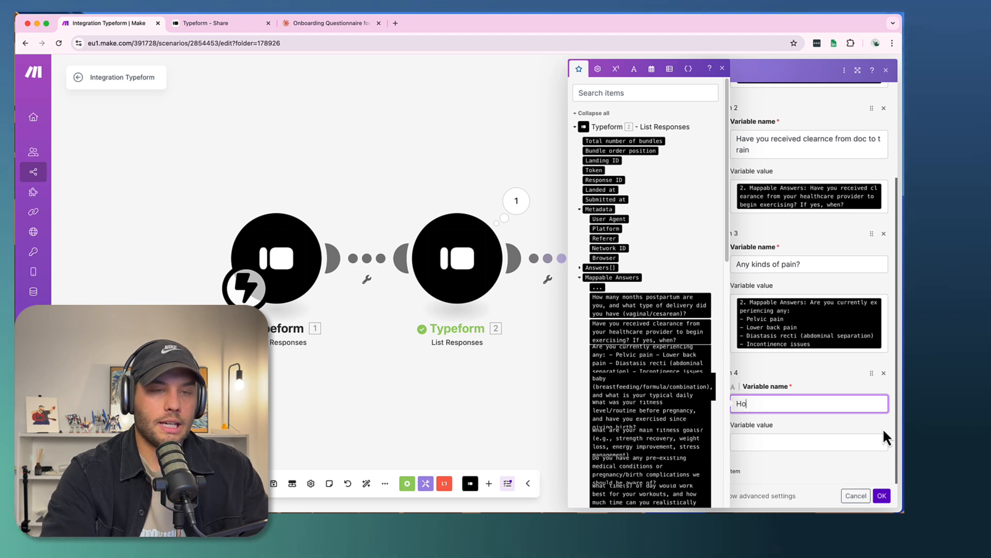
text(w are you currently)
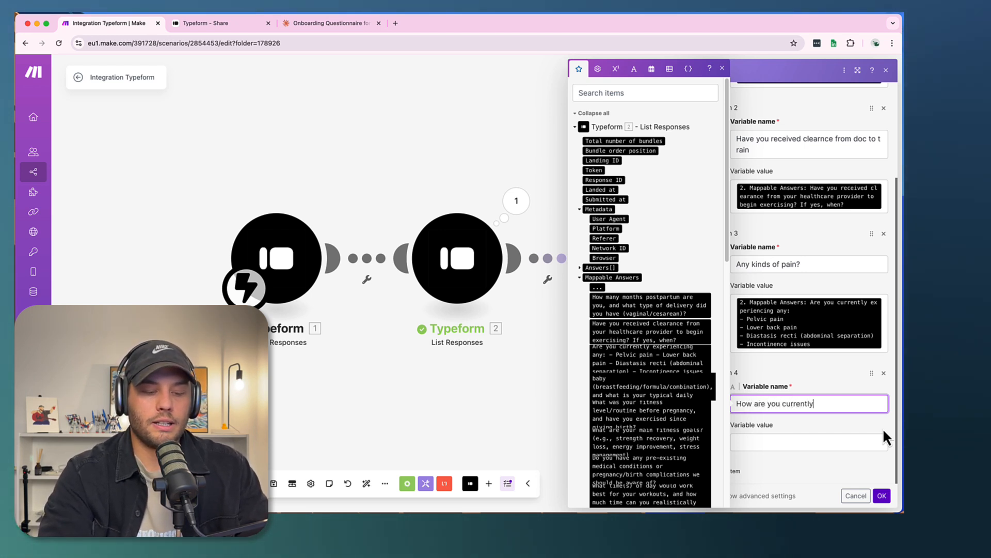
text( feeding your baby)
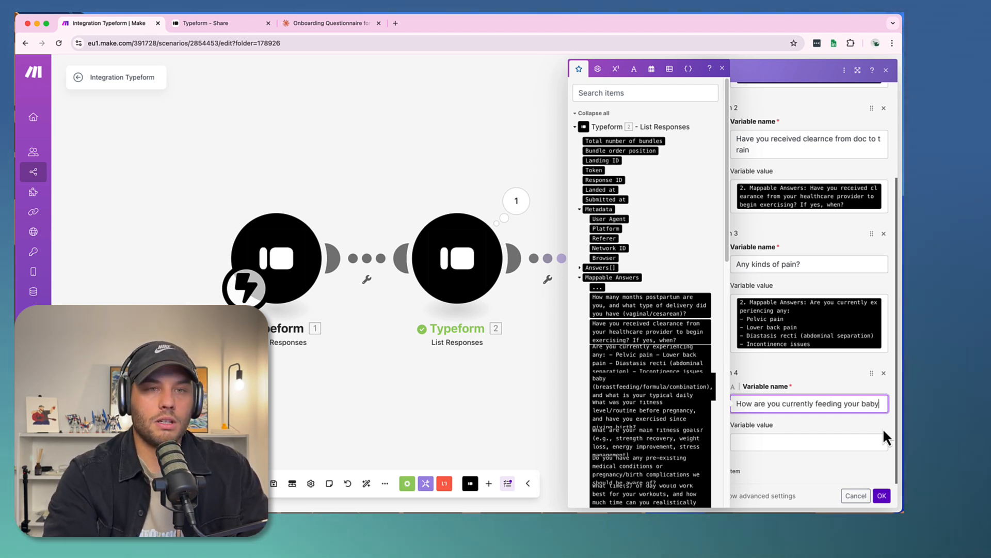
key(Tab)
text(2. Mappable Answers: How are you currently feeding your baby (breastfeeding/formula/combination), and what is your typical daily schedule?)
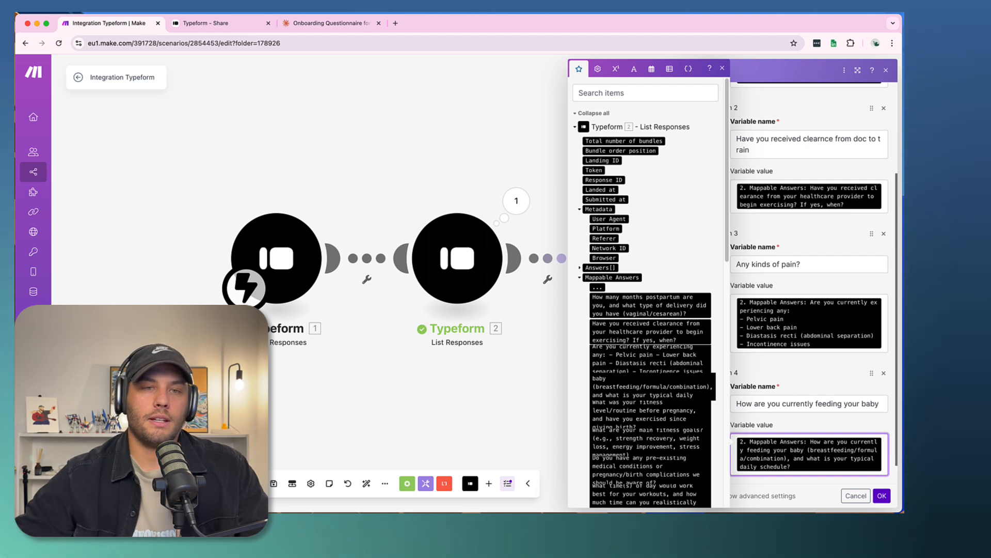
- Add a fifth variable named "What are your main fitness goals" and map its value to the main fitness goals answer
scroll(800, 392, down, 1)
click(737, 465)
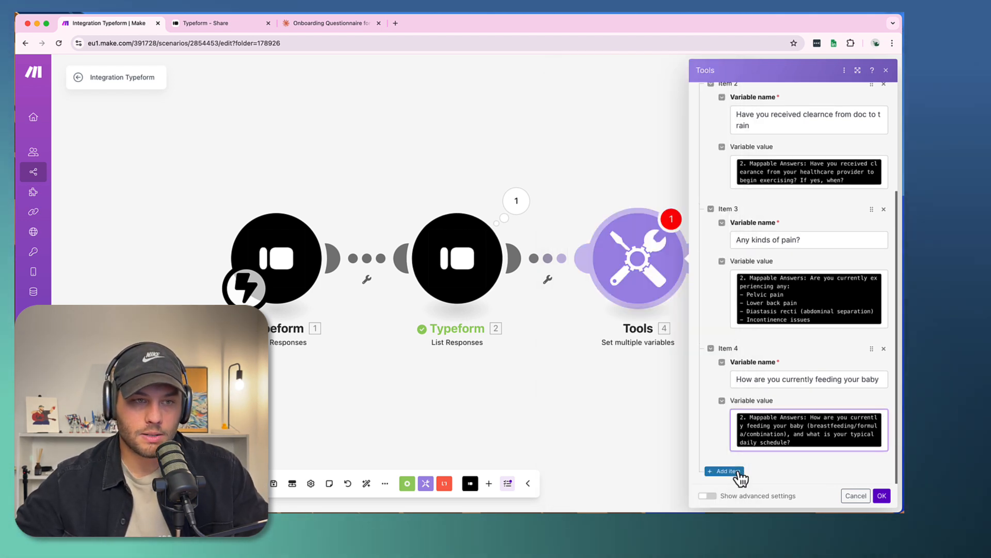
click(742, 404)
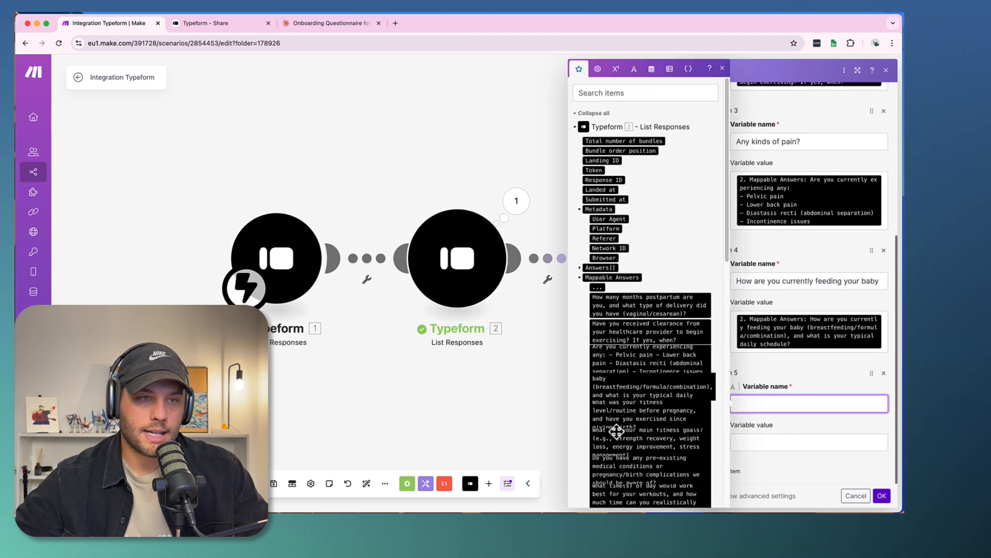
scroll(622, 440, down, 3)
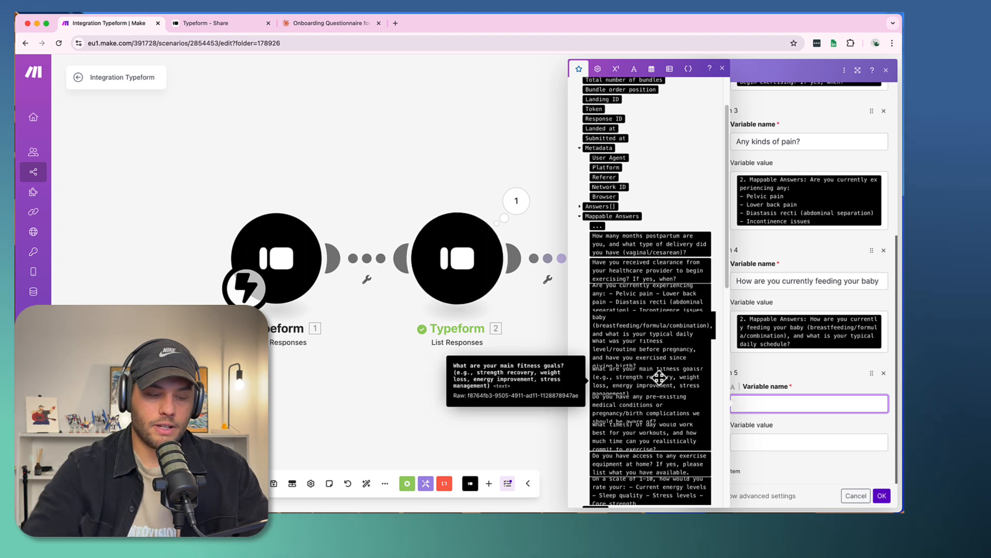
text(What are your ma)
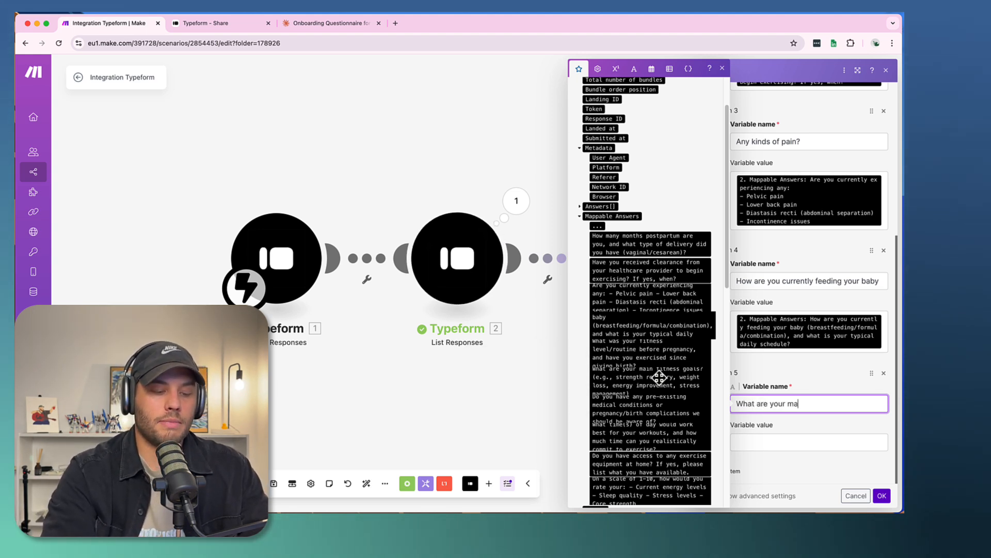
text(in fitness og)
key(BackSpace)
key(BackSpace)
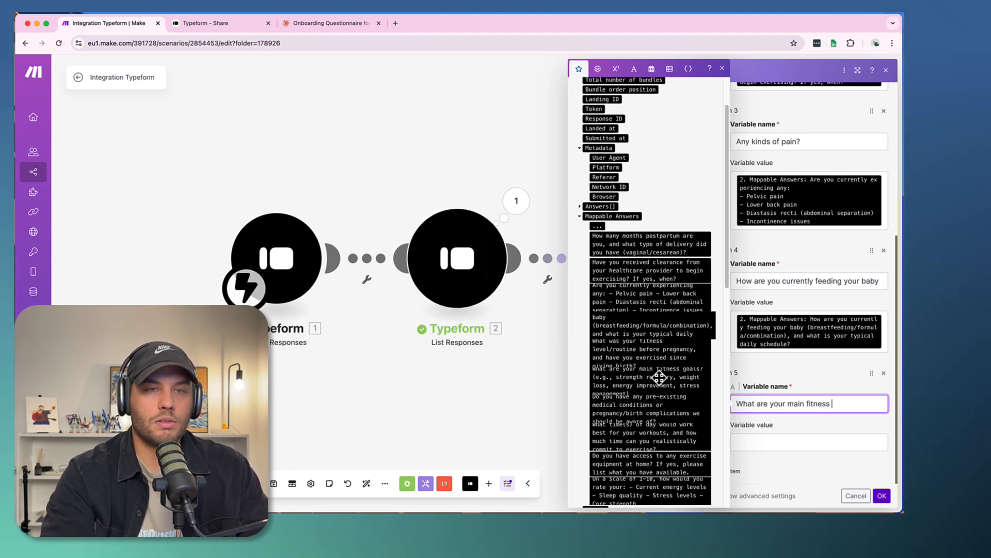
text(goals)
key(Tab)
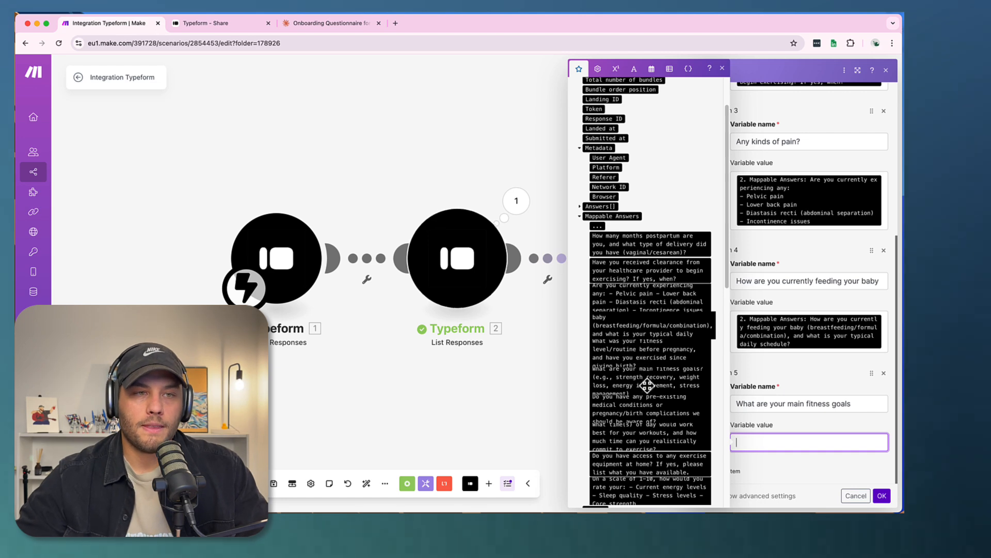
click(648, 385)
- Add a sixth variable named "Any existing medical conditions ?" and map its value to the pre-existing medical conditions or birth complications answer
scroll(795, 429, down, 1)
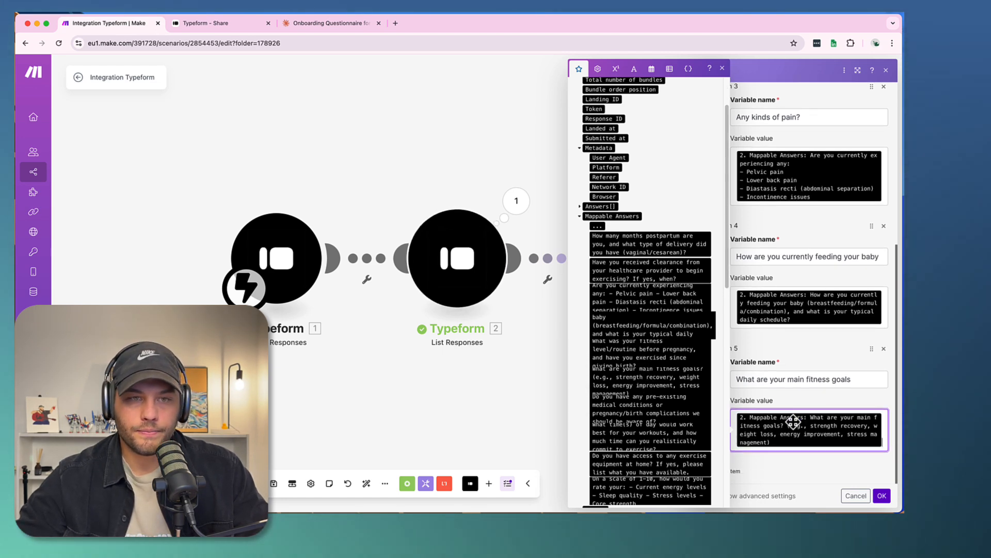
click(737, 471)
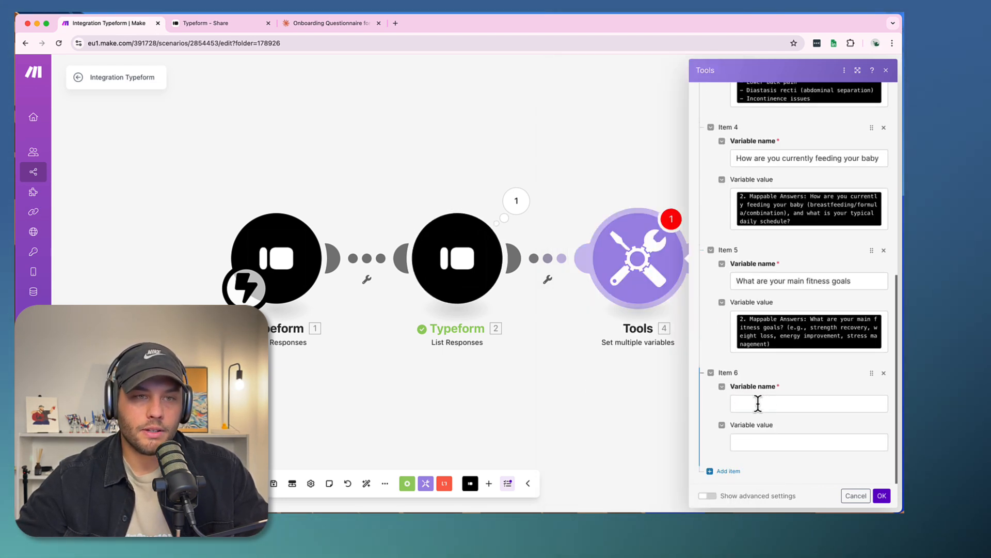
click(757, 403)
scroll(607, 424, down, 5)
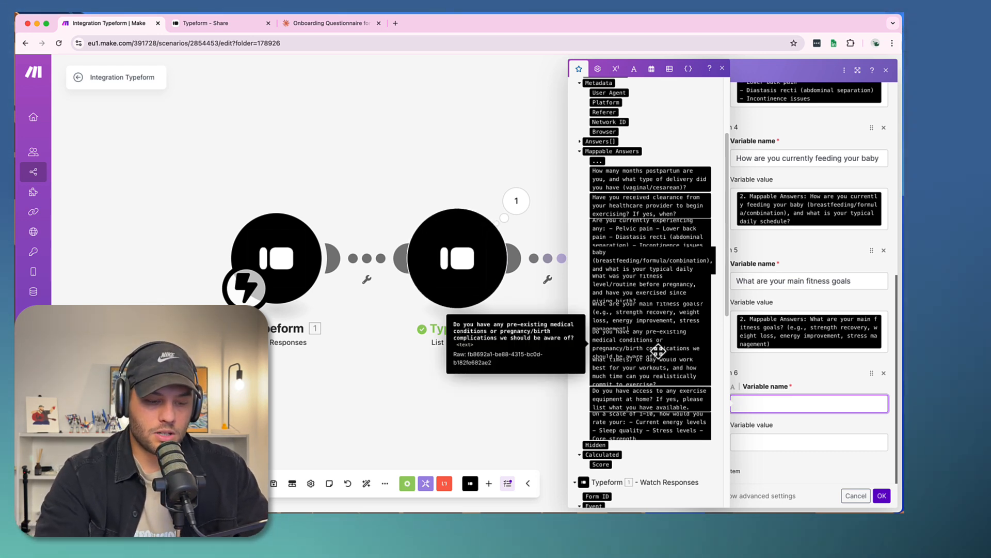
text(Any exis)
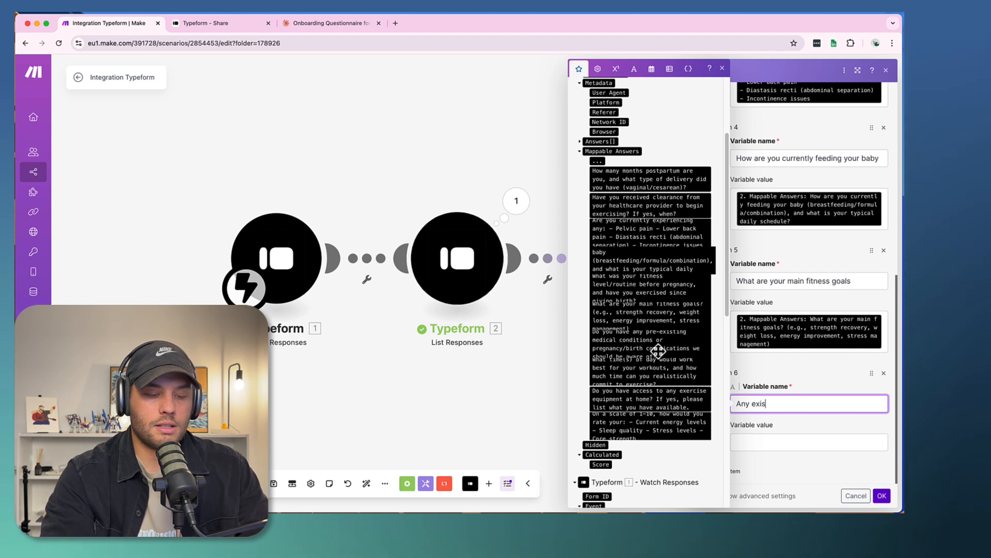
text(ting medical )
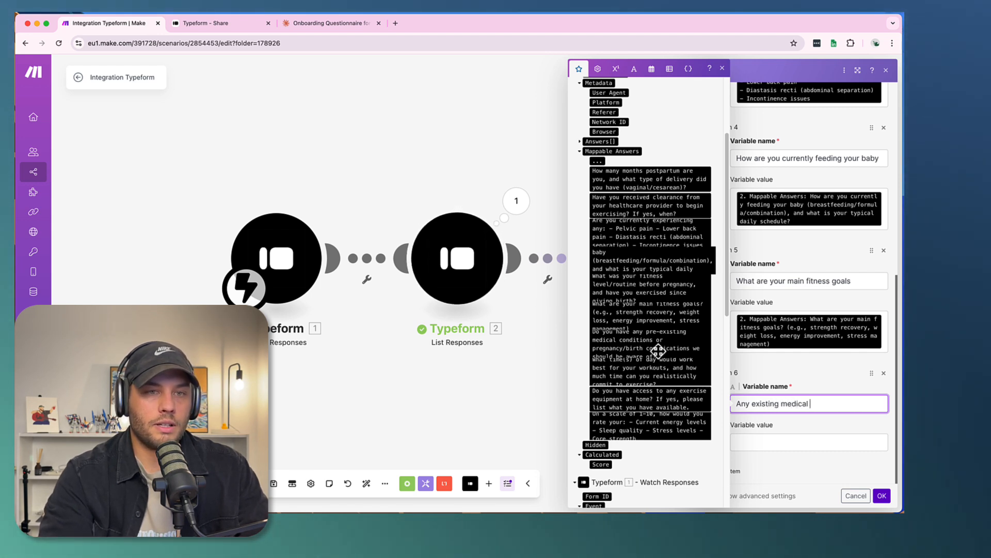
text(conditions )
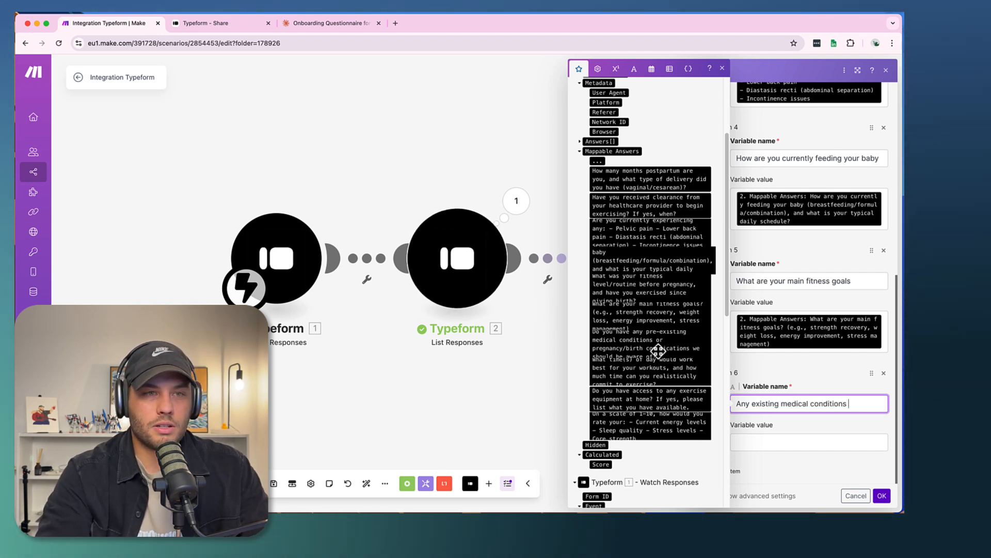
text(?)
key(Tab)
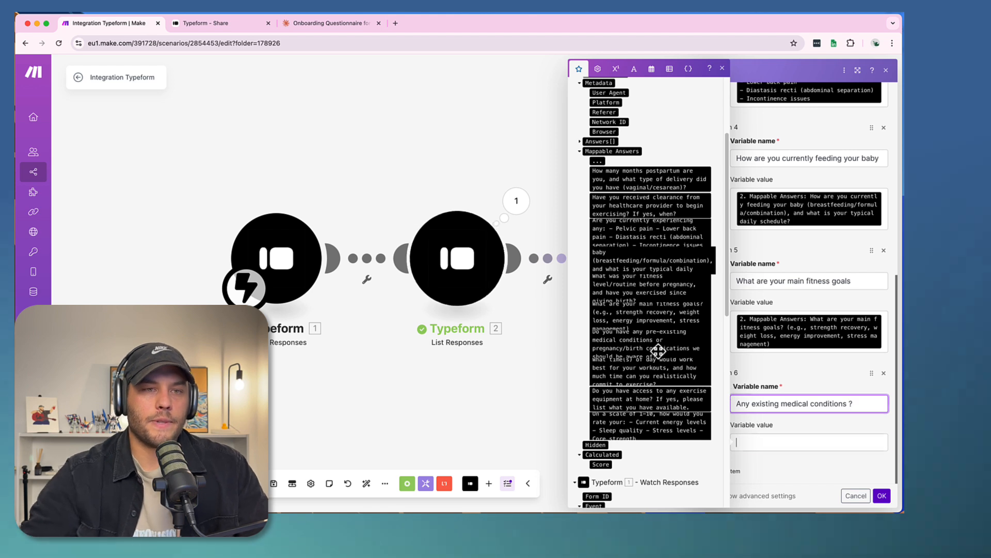
click(656, 353)
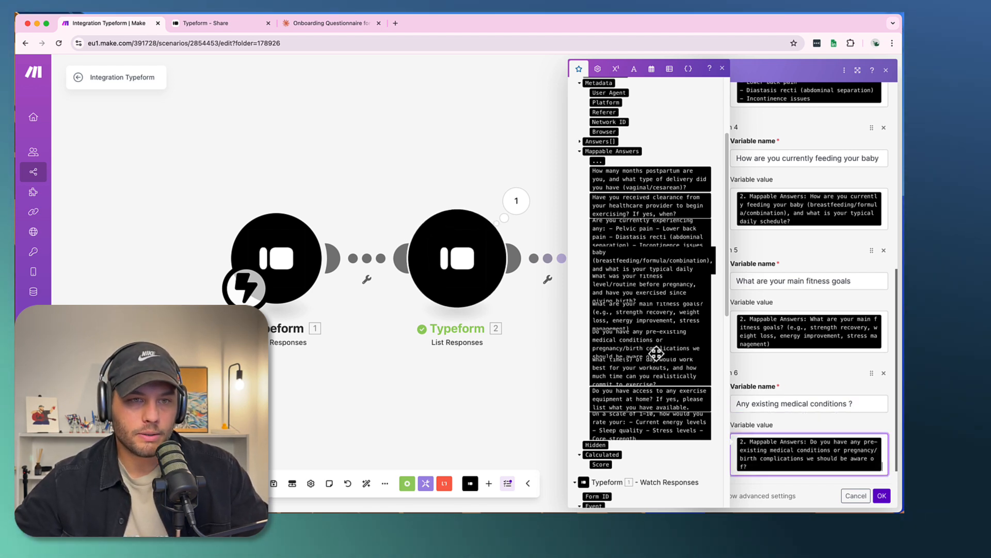
- Add a seventh variable named "Time of workout that is best for you" and map its value to the workout time answer
scroll(805, 423, down, 1)
click(738, 472)
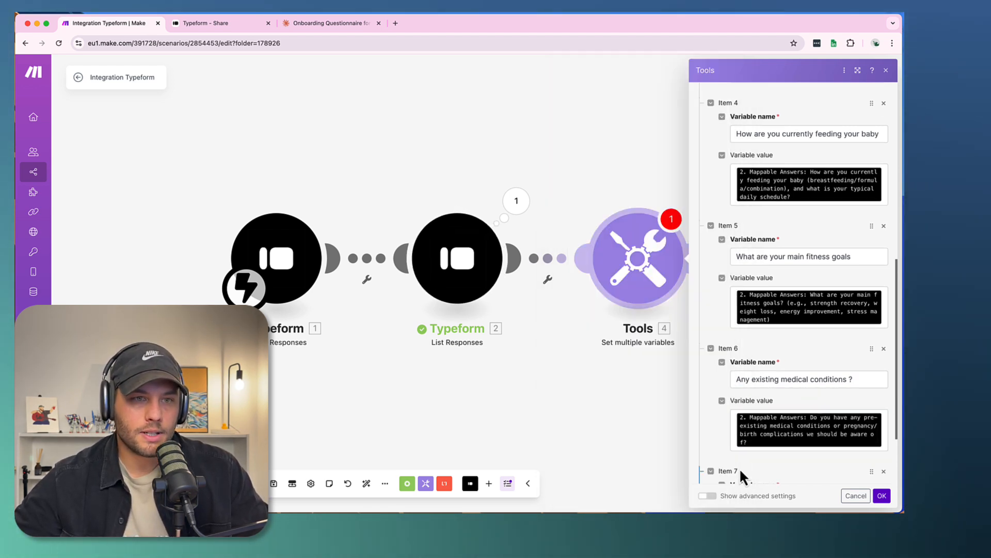
click(750, 406)
scroll(645, 387, down, 5)
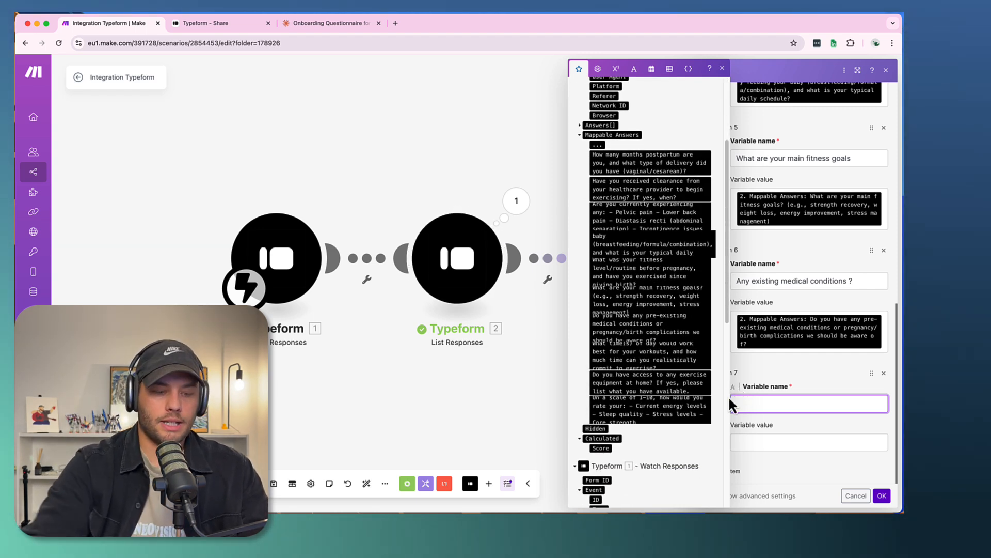
text(Time of work)
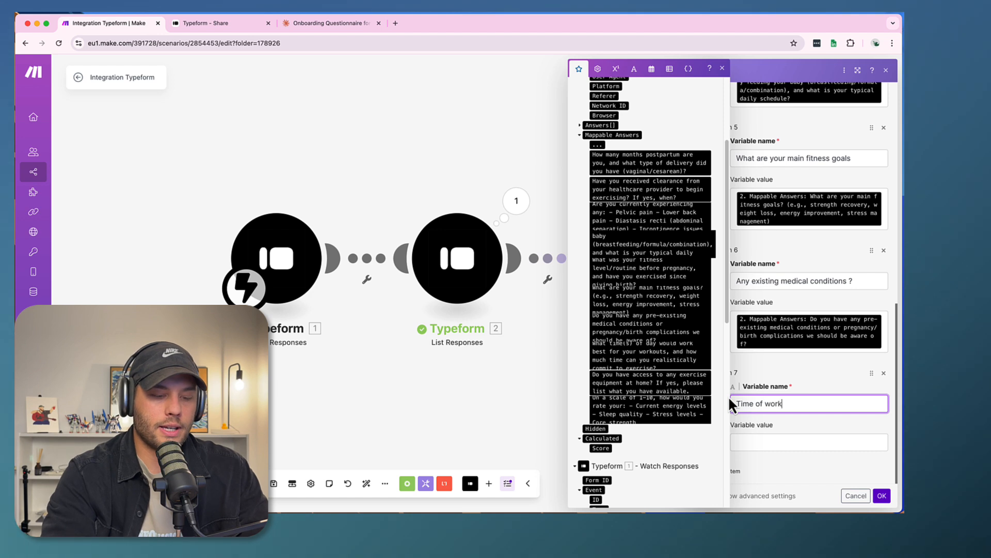
text(out that is bet for you)
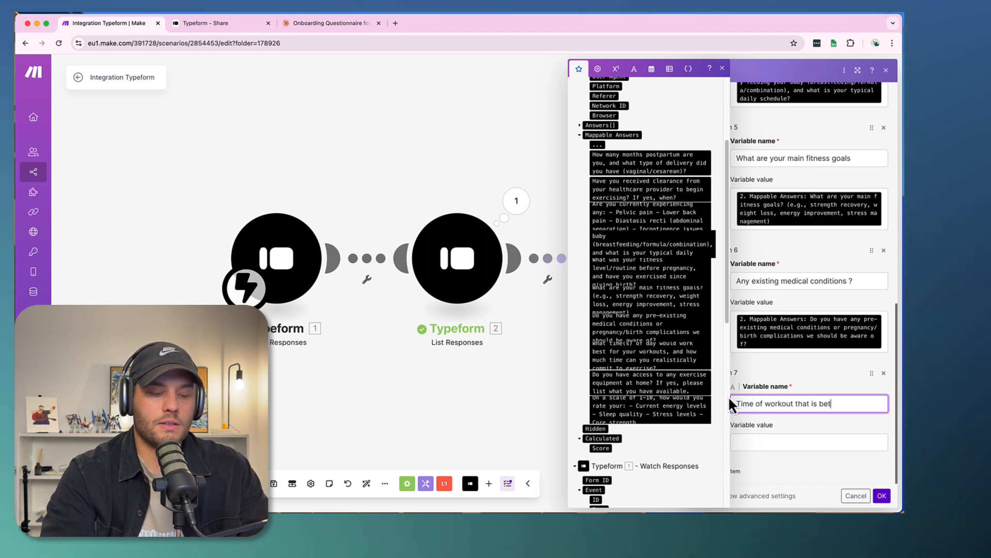
key(BackSpace)
key(BackSpace)
key(BackSpace)
key(BackSpace)
key(BackSpace)
key(BackSpace)
key(BackSpace)
key(BackSpace)
key(BackSpace)
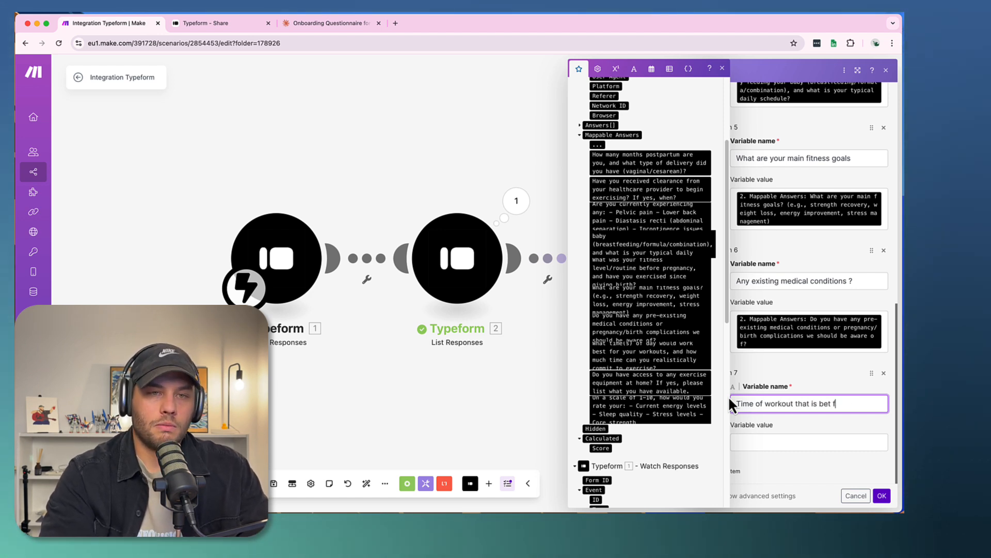
text(st for you)
key(Tab)
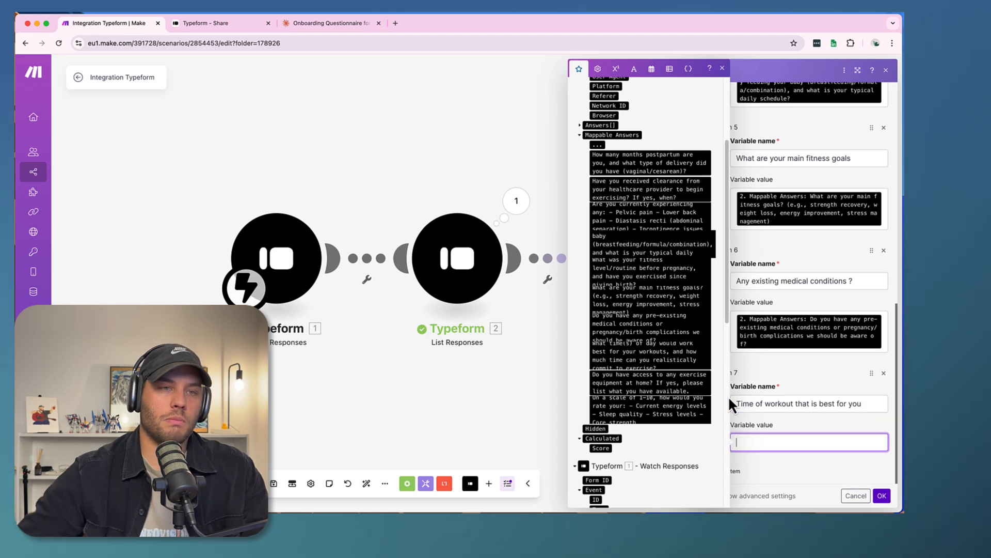
click(663, 356)
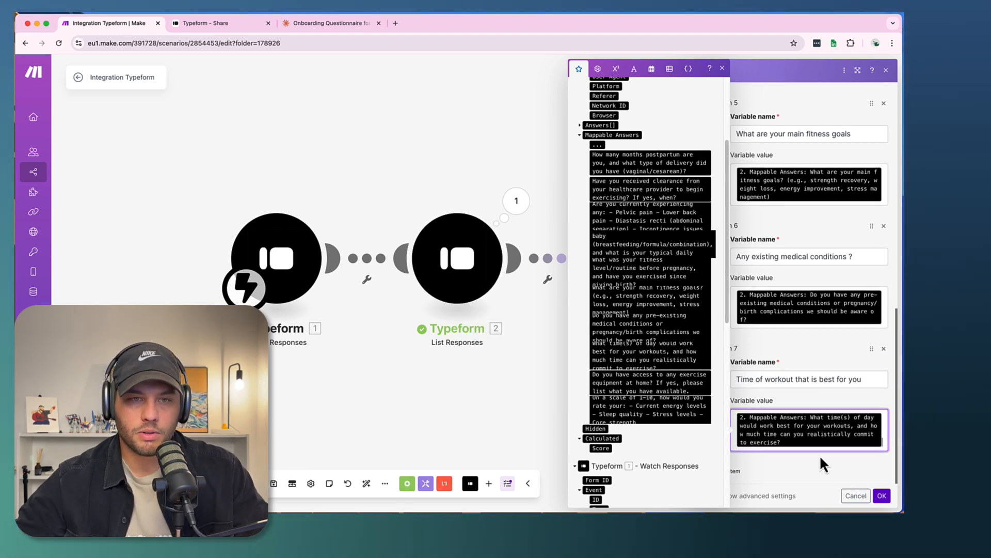
- Add an eighth variable named "Equipment at home?" and map its value to the home exercise equipment answer
click(739, 467)
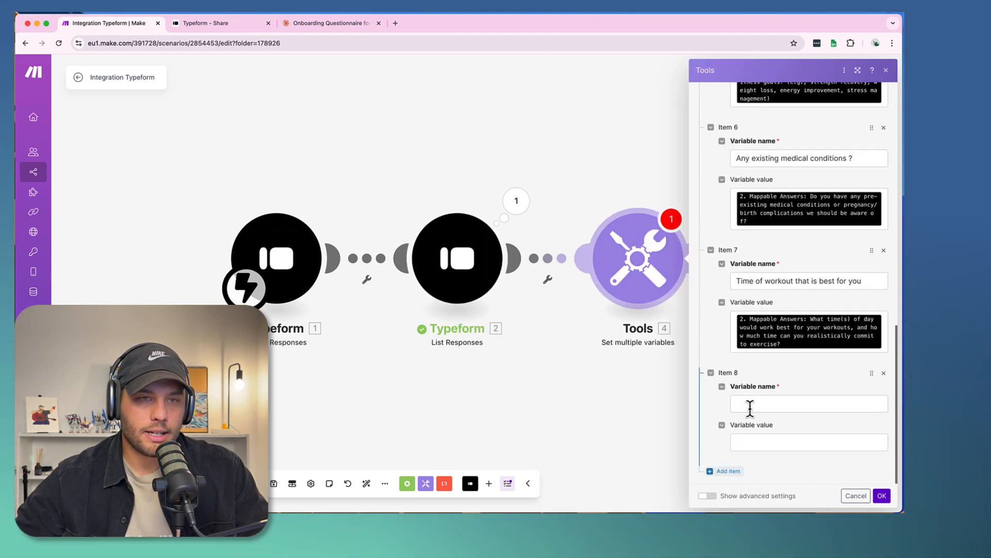
click(749, 403)
scroll(659, 407, down, 5)
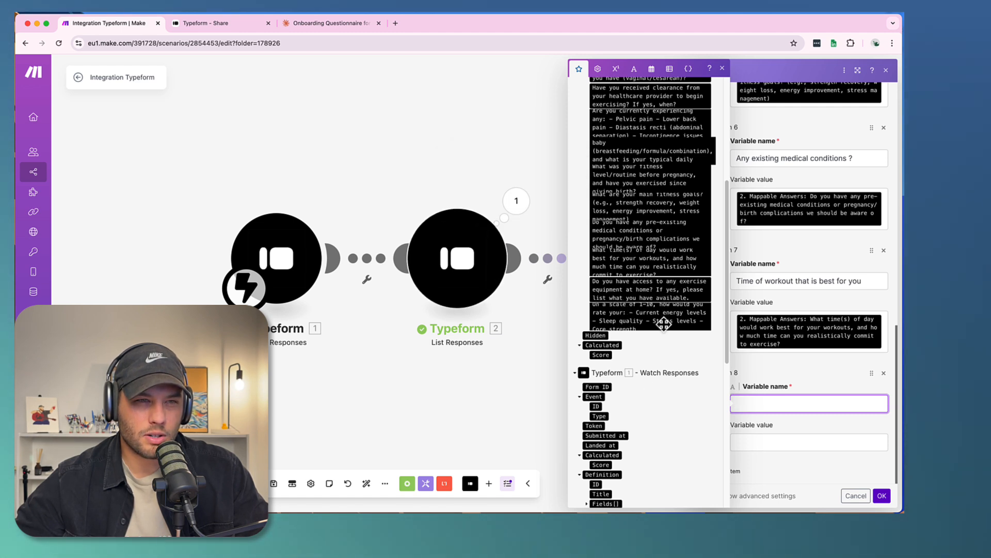
text(Equipm)
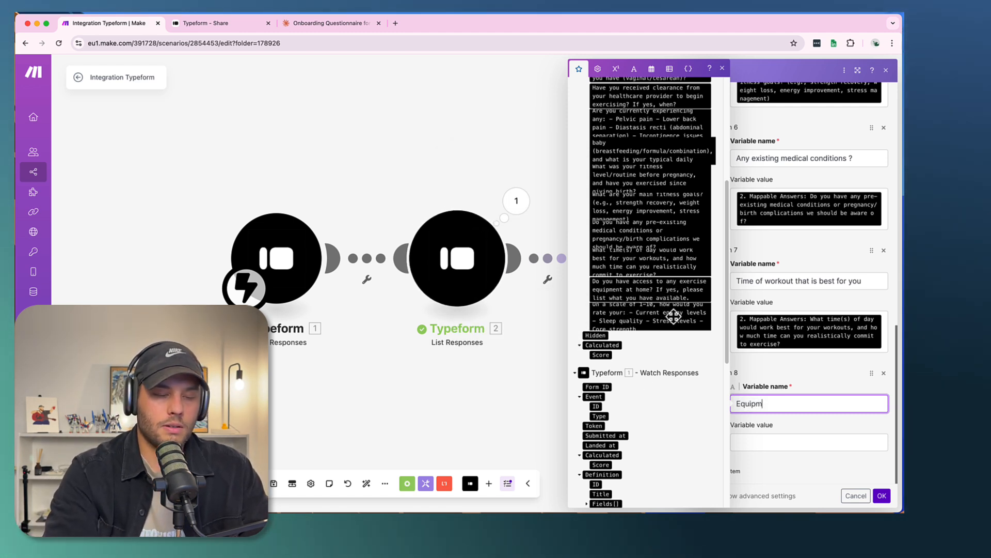
text(ent at home?)
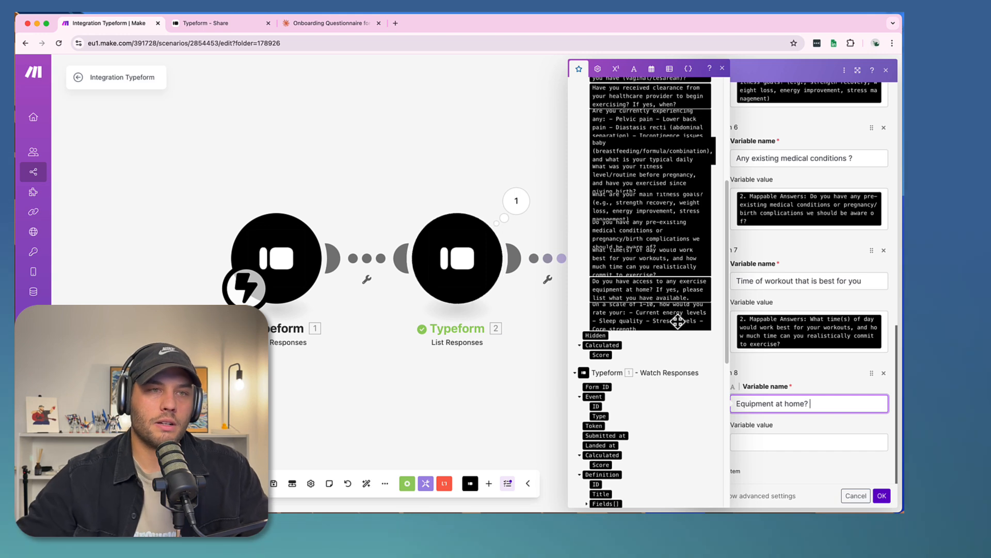
click(759, 446)
click(645, 289)
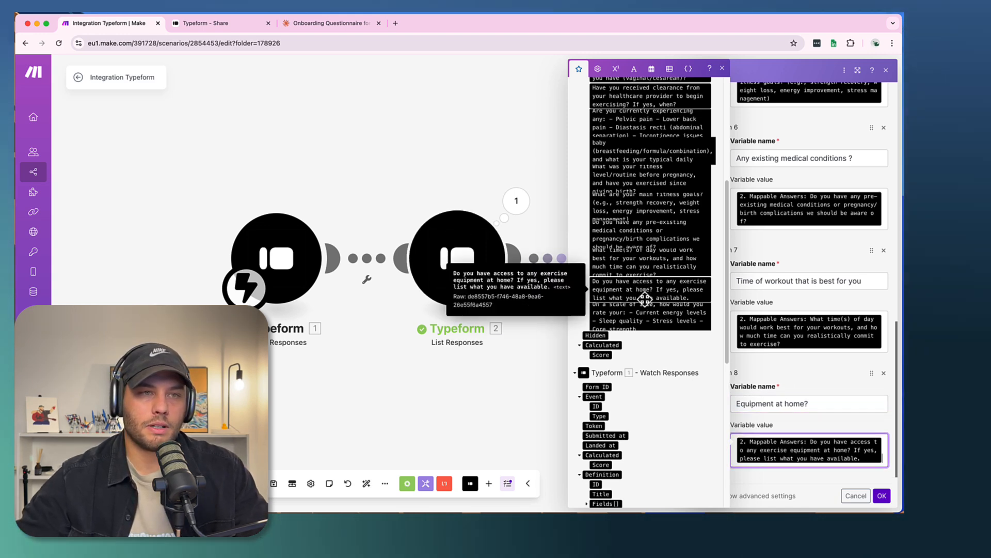
- Add an empty ninth item to the list of variables
scroll(692, 351, up, 1)
scroll(691, 351, up, 4)
scroll(752, 379, down, 1)
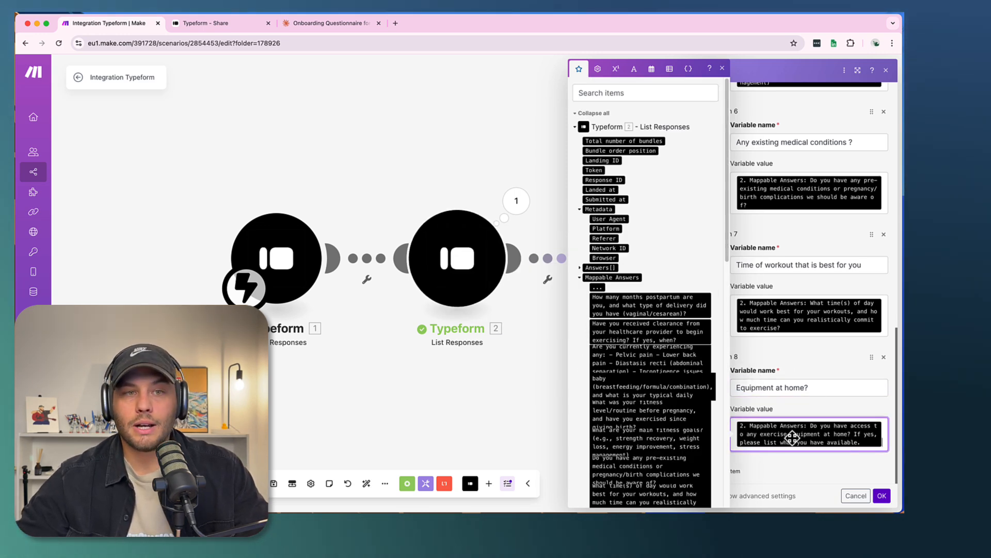
click(765, 461)
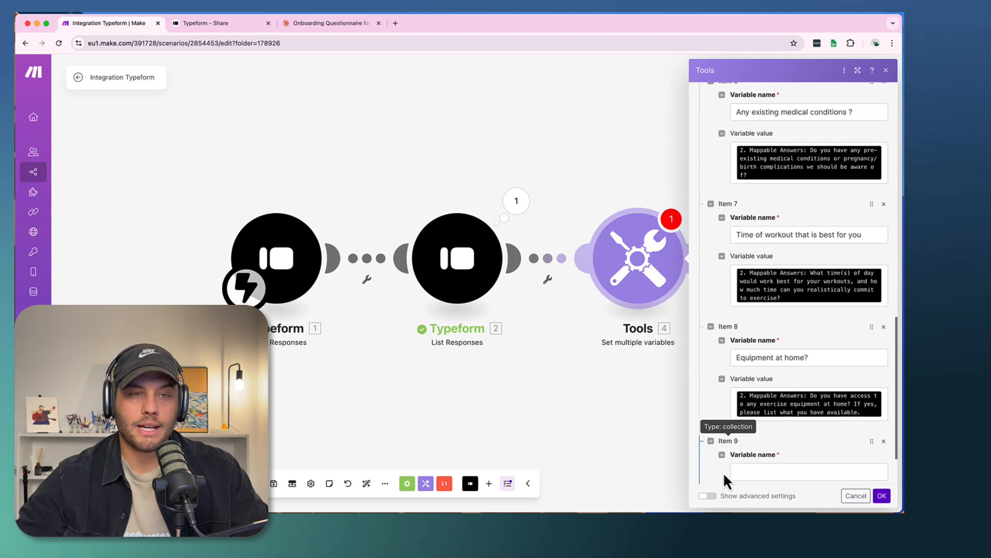
click(759, 402)
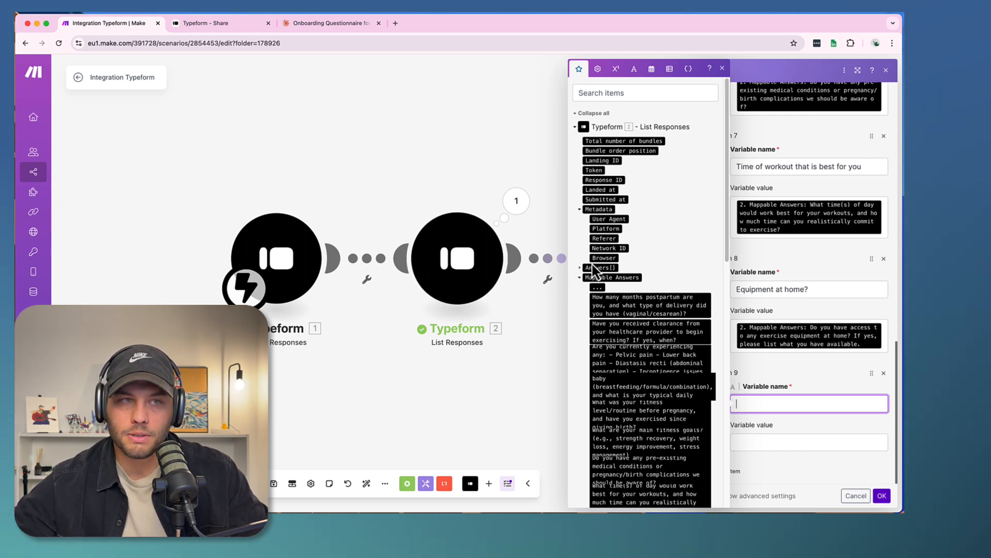
- Examine the answer fields in the List Responses output, including Choice, Choices and Labels, for name and contact values
click(581, 267)
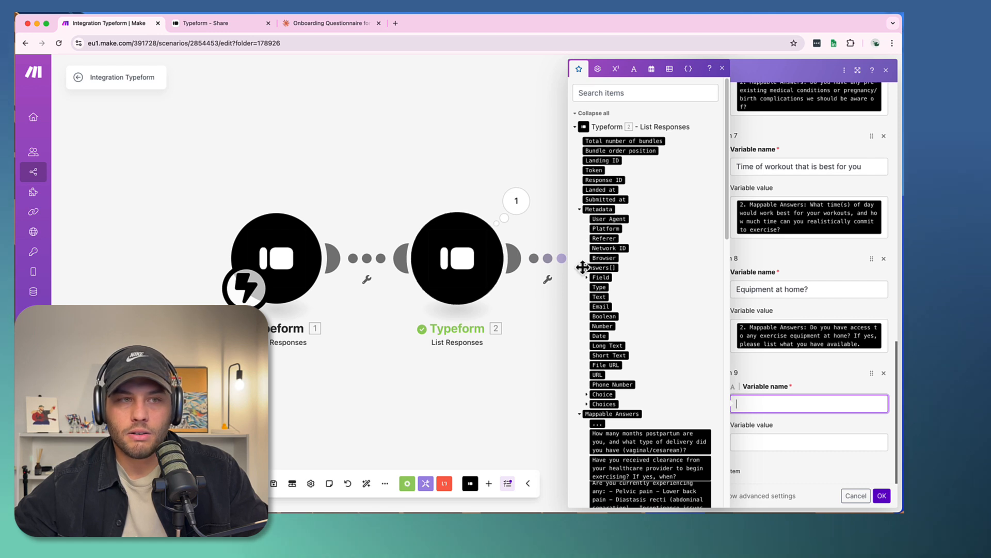
click(588, 395)
click(588, 424)
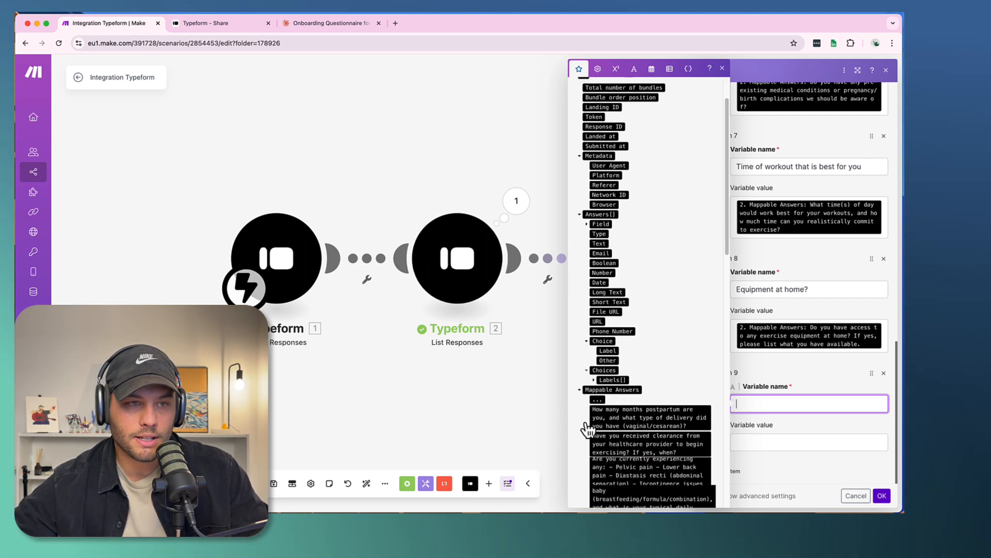
scroll(589, 427, down, 3)
click(595, 340)
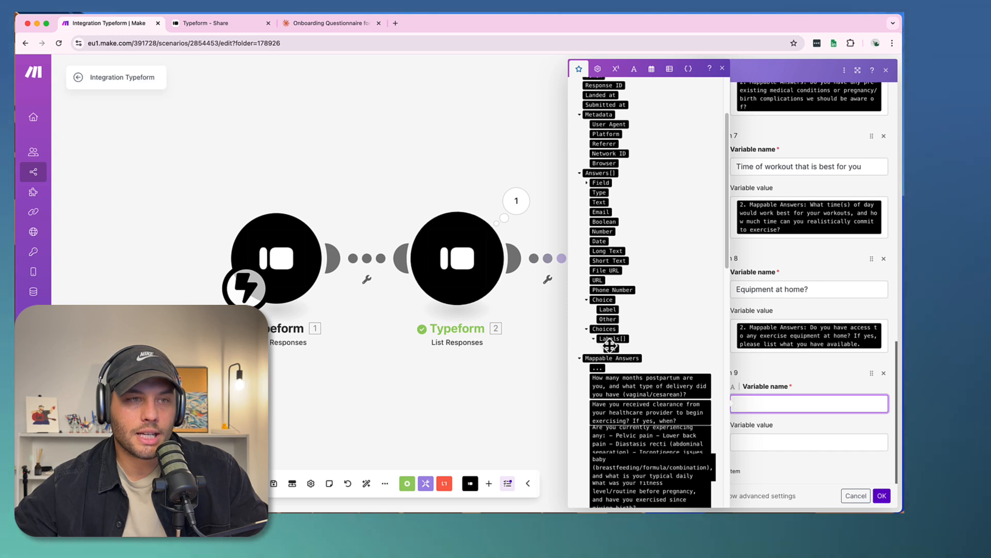
scroll(627, 150, up, 3)
scroll(615, 171, down, 3)
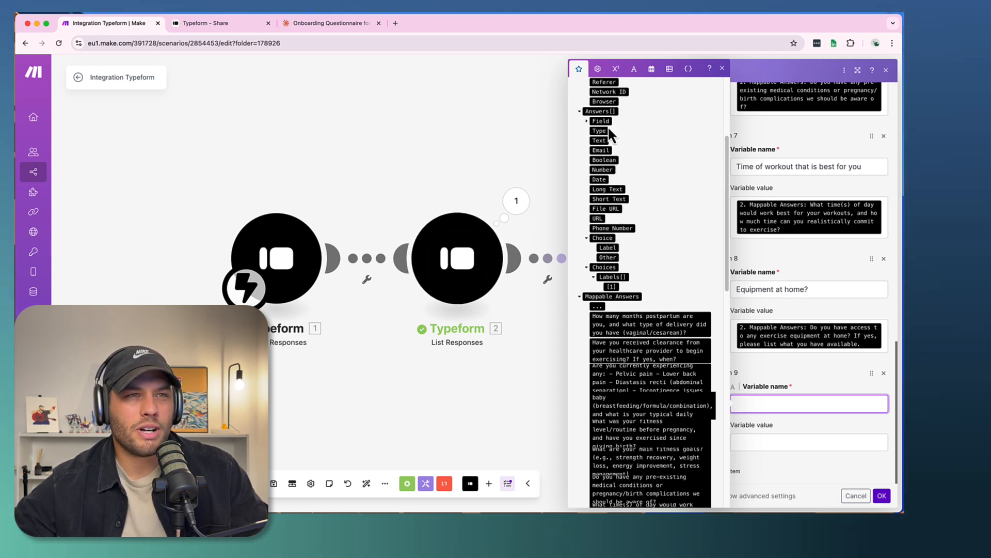
scroll(611, 136, down, 1)
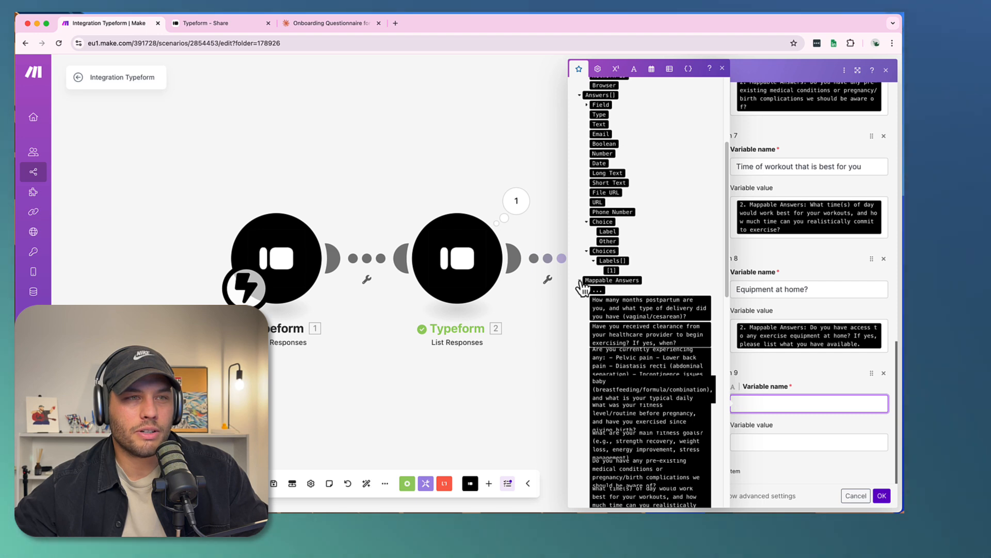
click(581, 280)
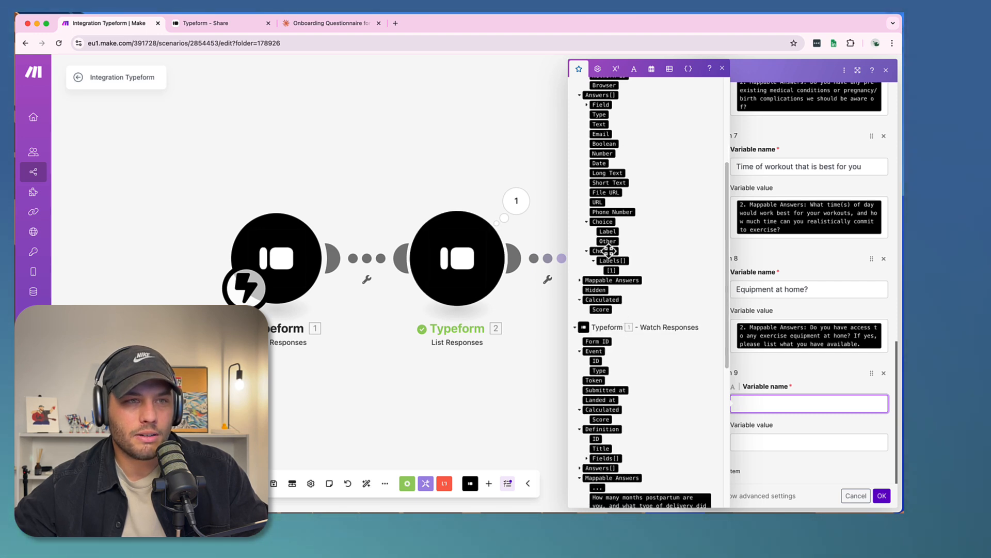
scroll(609, 251, up, 6)
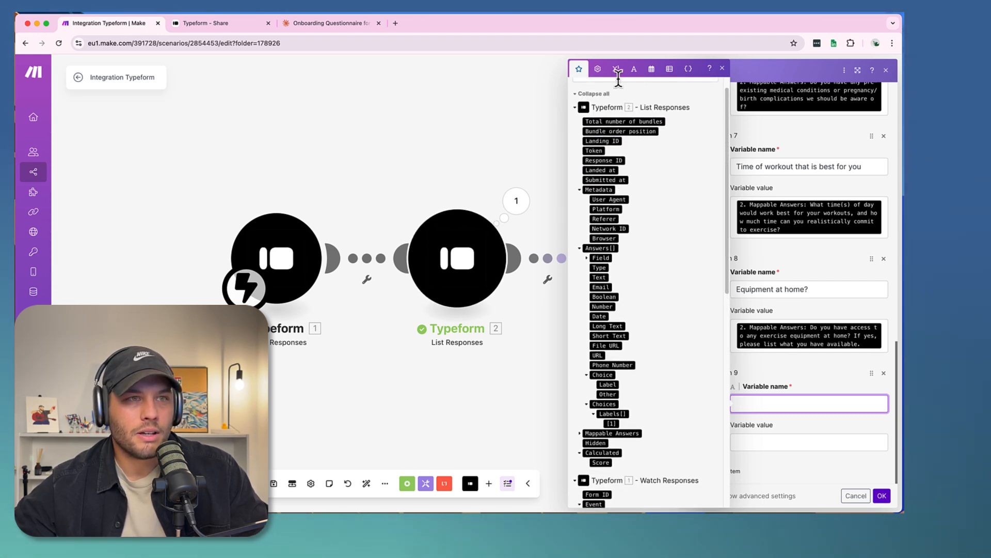
- Search the mappable items for "name", name the ninth variable "Name" and map its value to the List Responses Readable Name field
click(614, 78)
text(nmae)
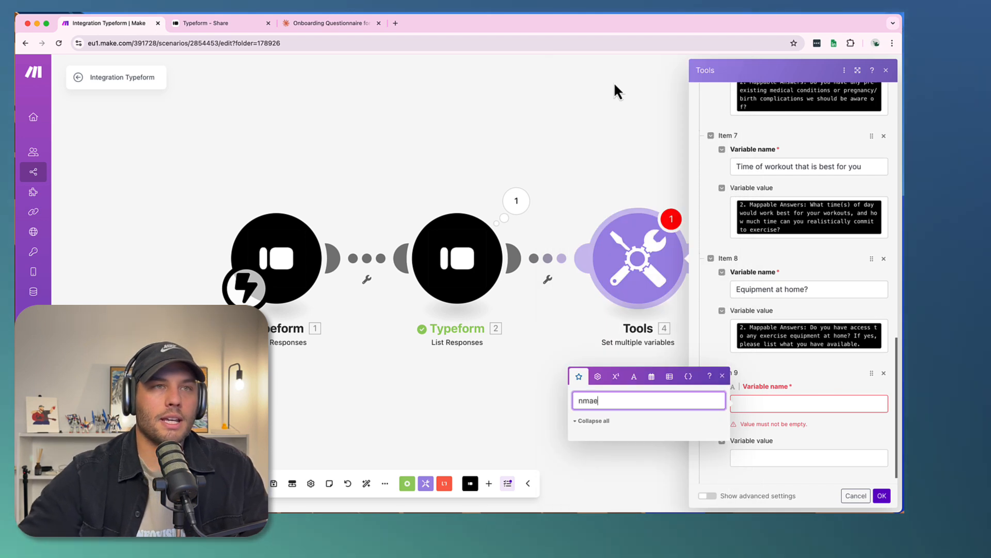
key(BackSpace)
key(BackSpace)
key(BackSpace)
text(ame)
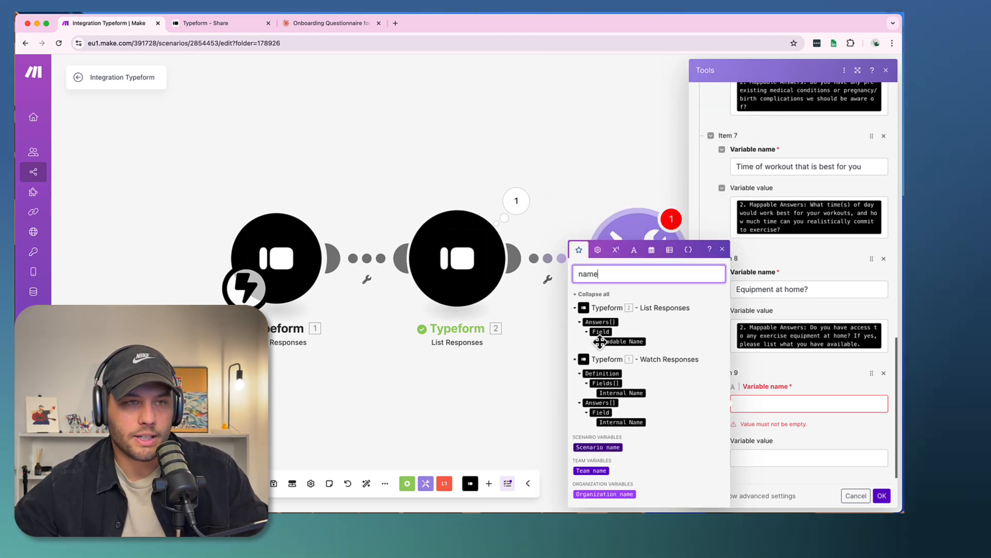
click(764, 403)
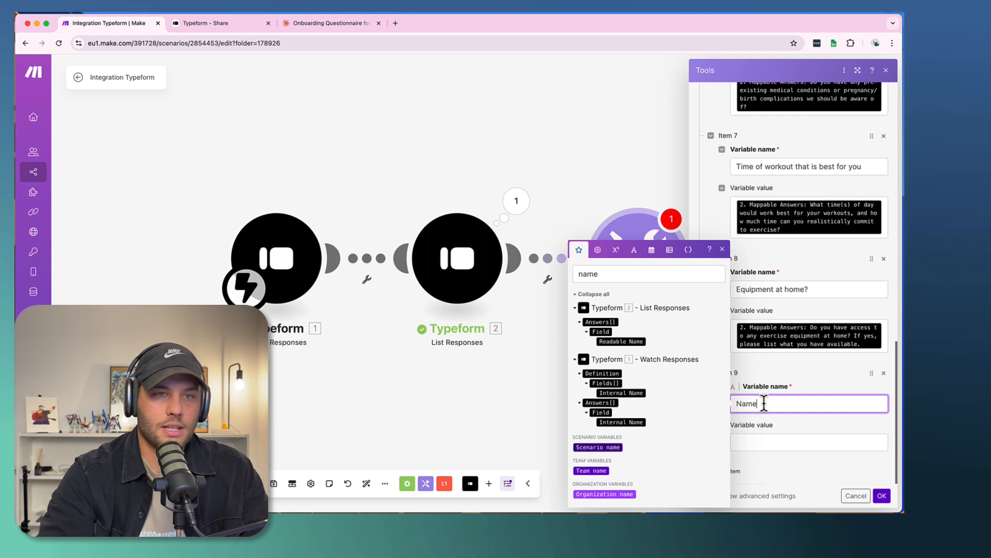
key(Tab)
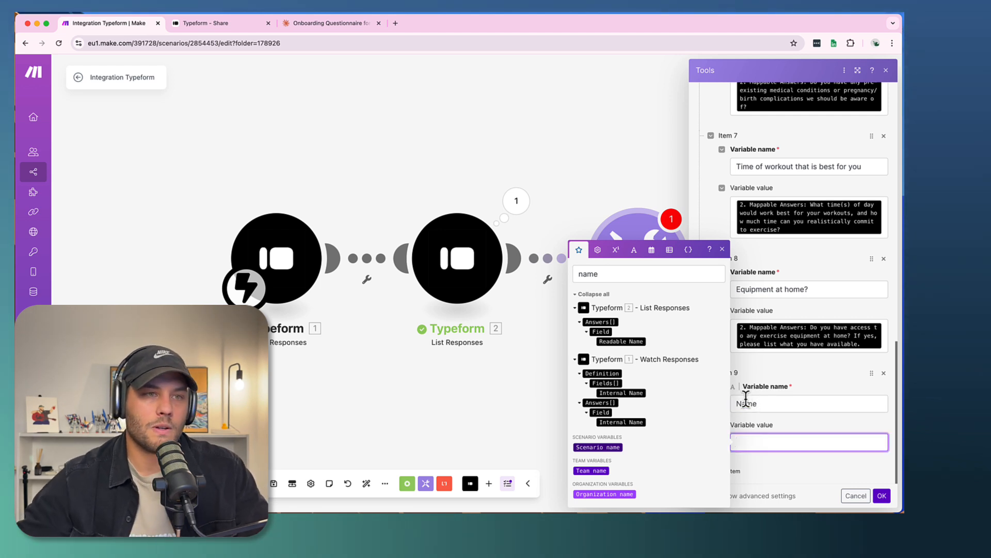
click(609, 341)
- Add a tenth variable named "email", map its value to the List Responses Email answer, and save the module's variables
click(725, 471)
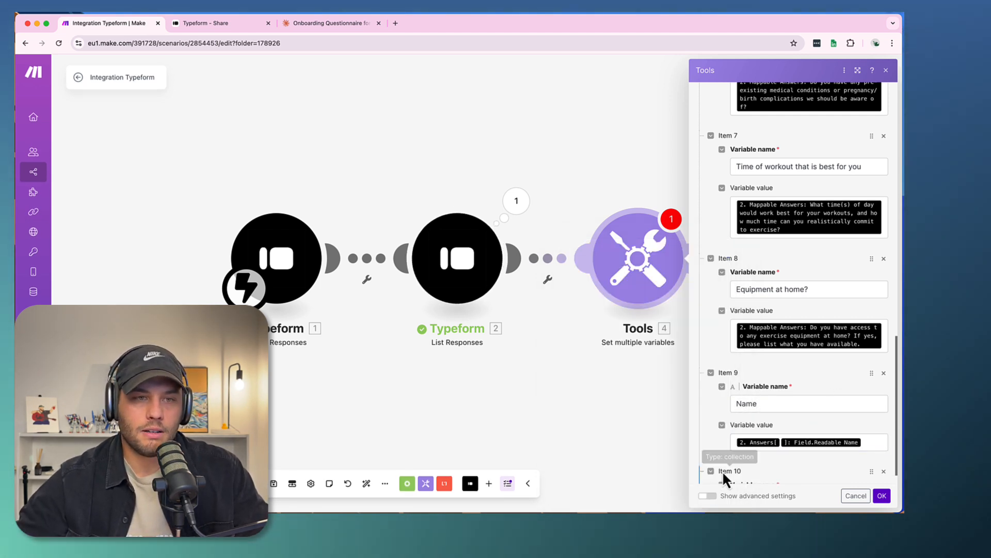
scroll(738, 457, down, 2)
click(749, 404)
text(emai)
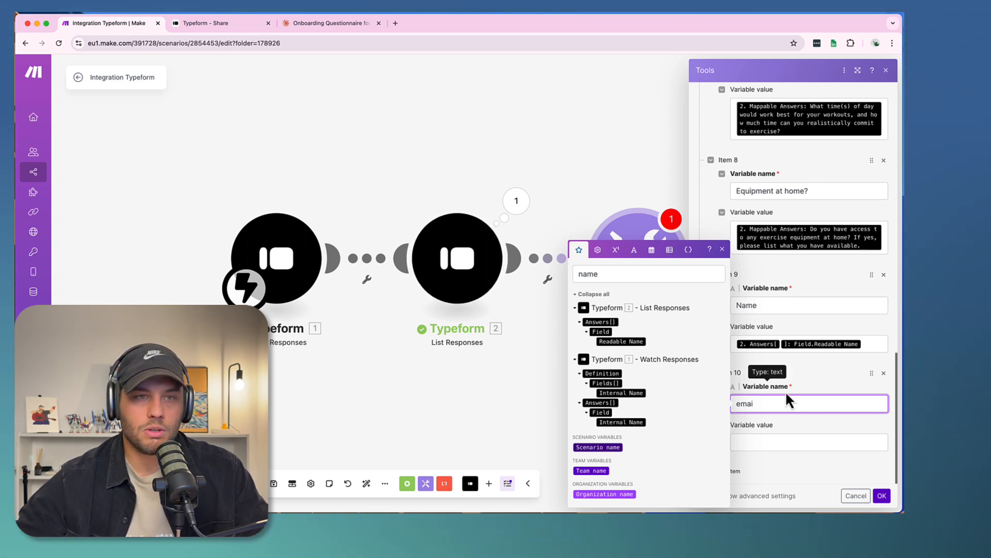
double_click(586, 273)
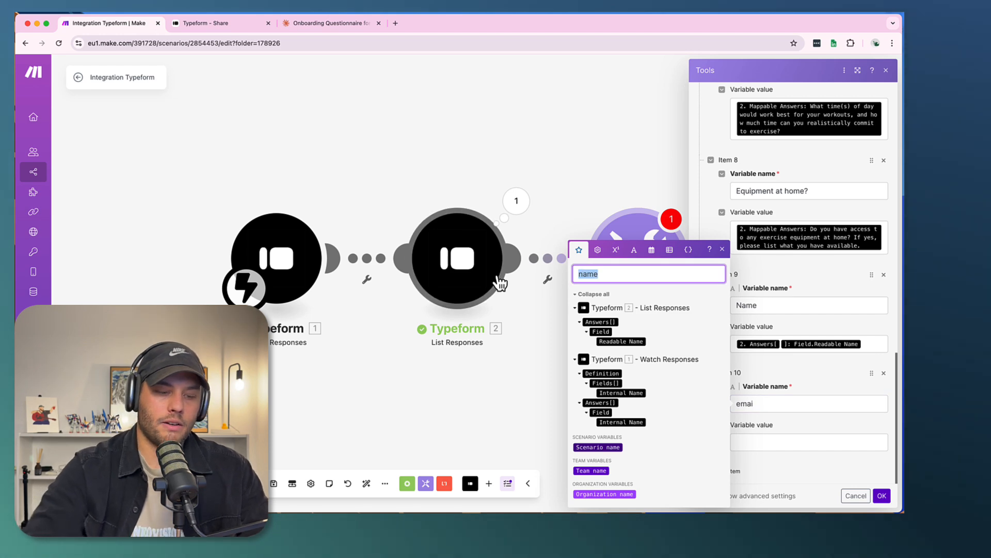
text(emai)
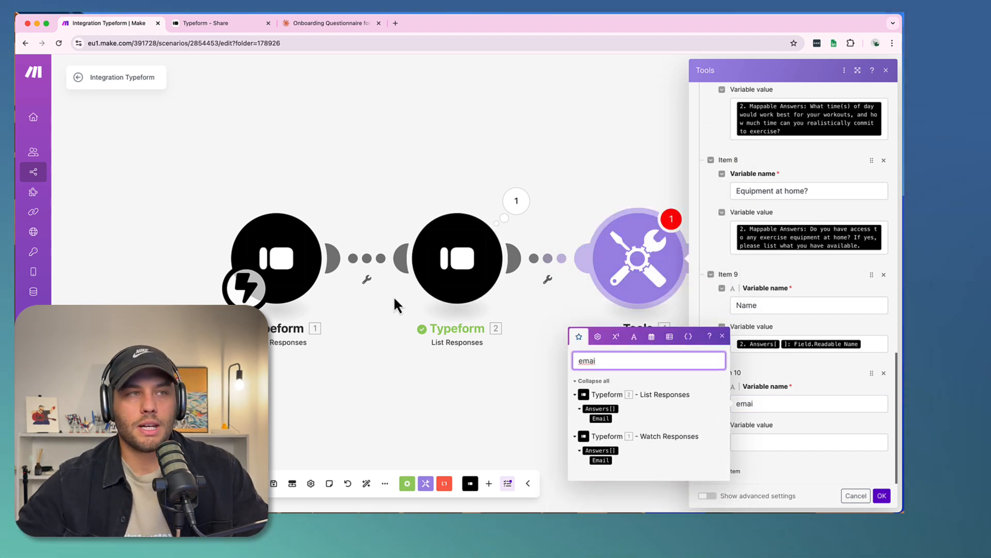
click(601, 418)
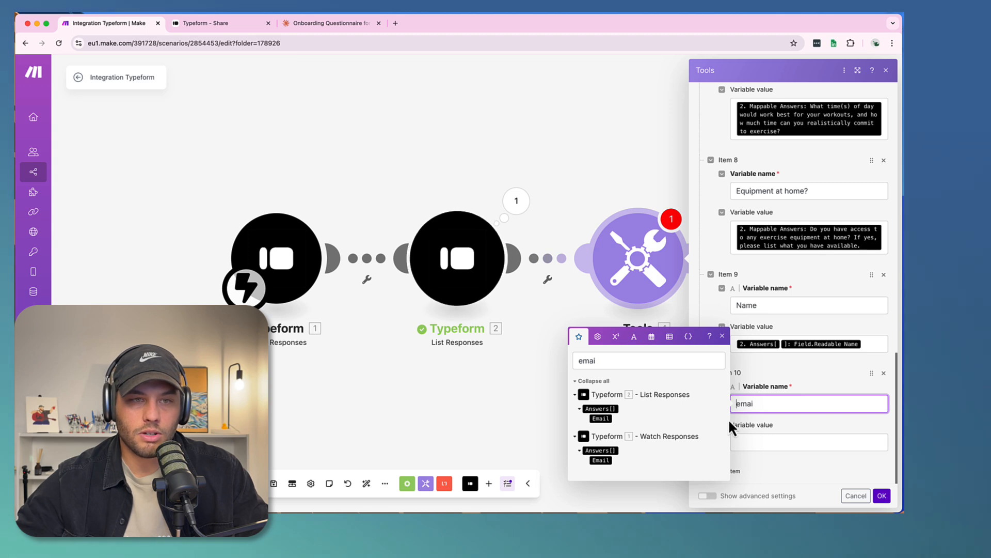
text(l)
click(760, 438)
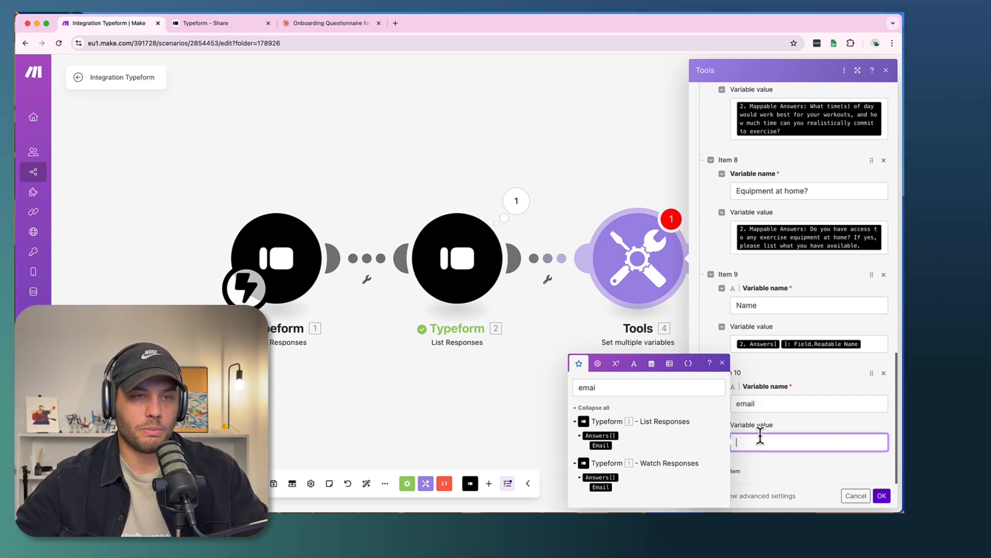
click(598, 445)
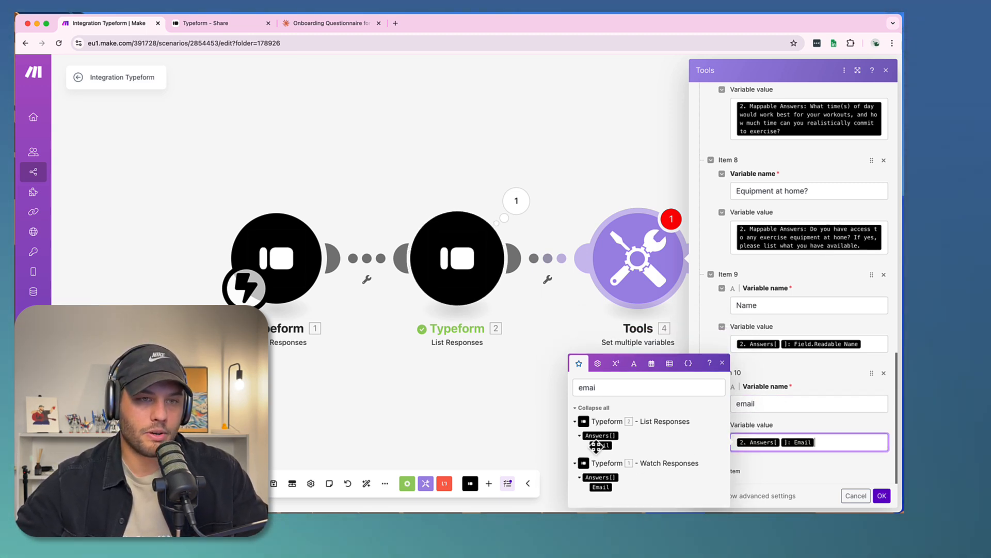
click(882, 495)
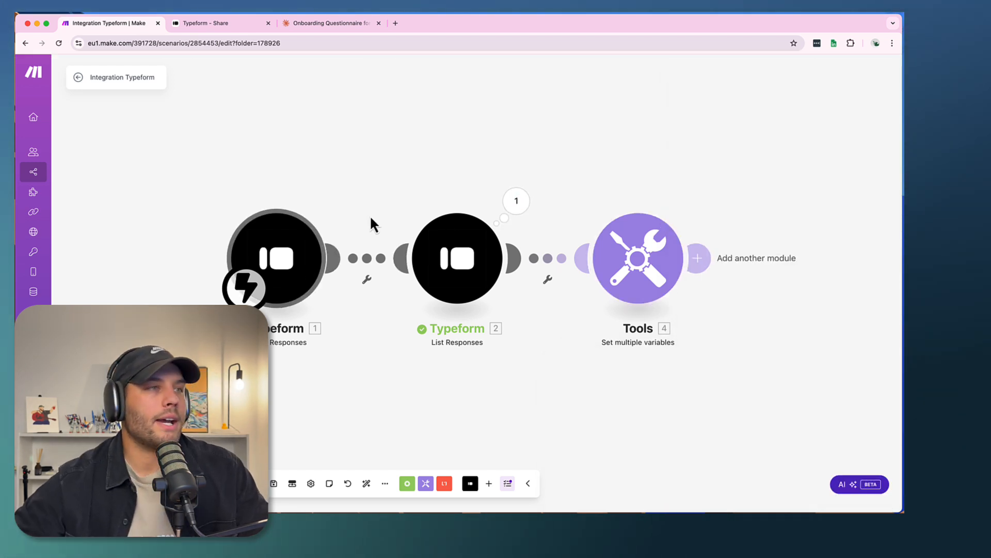
- Unlink the Watch Responses module from List Responses and make List Responses the scenario's starting module
right_click(364, 259)
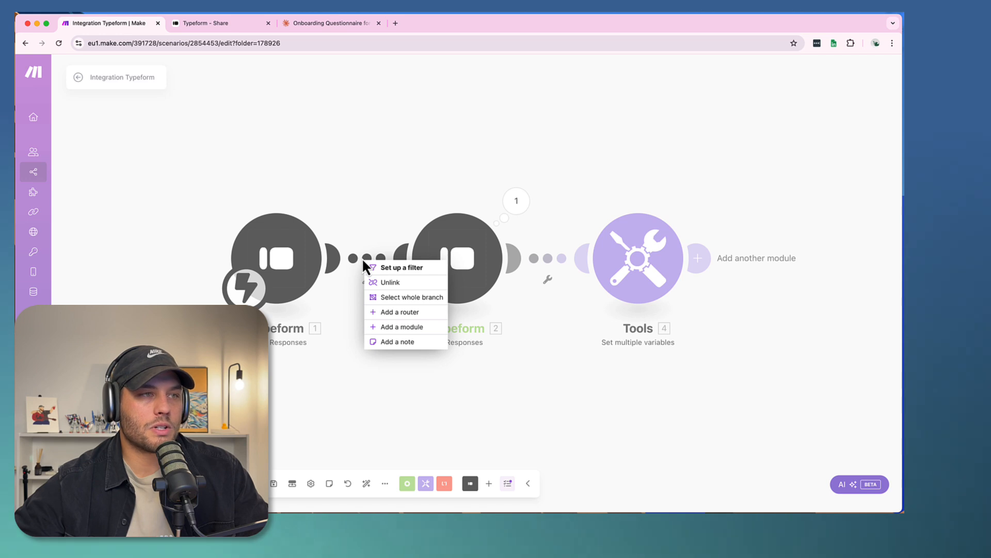
click(366, 225)
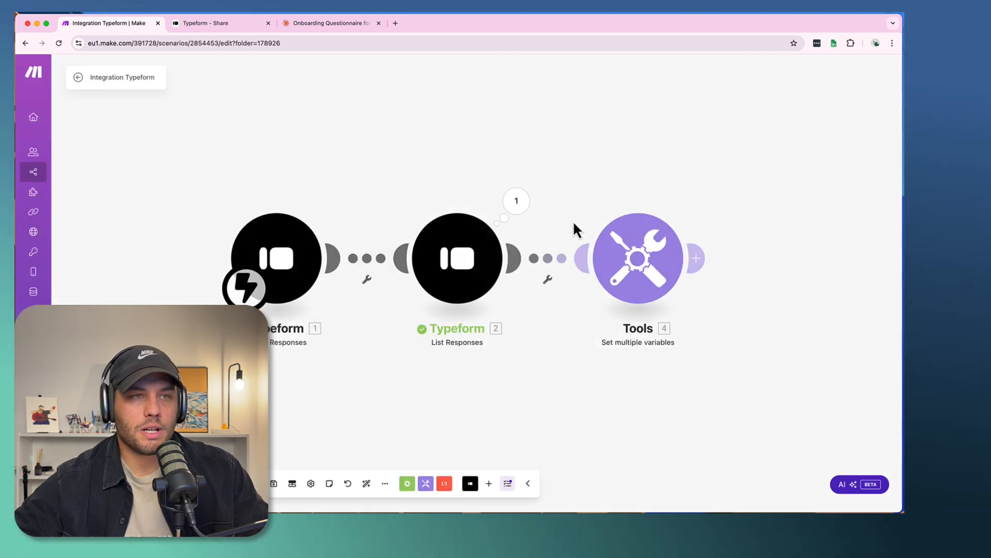
right_click(361, 262)
click(388, 287)
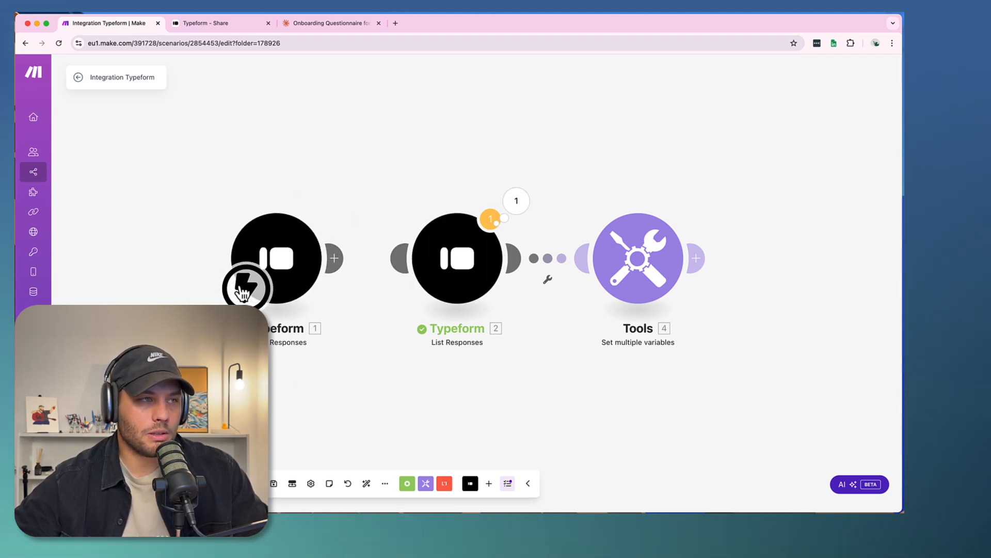
drag(242, 291, 429, 298)
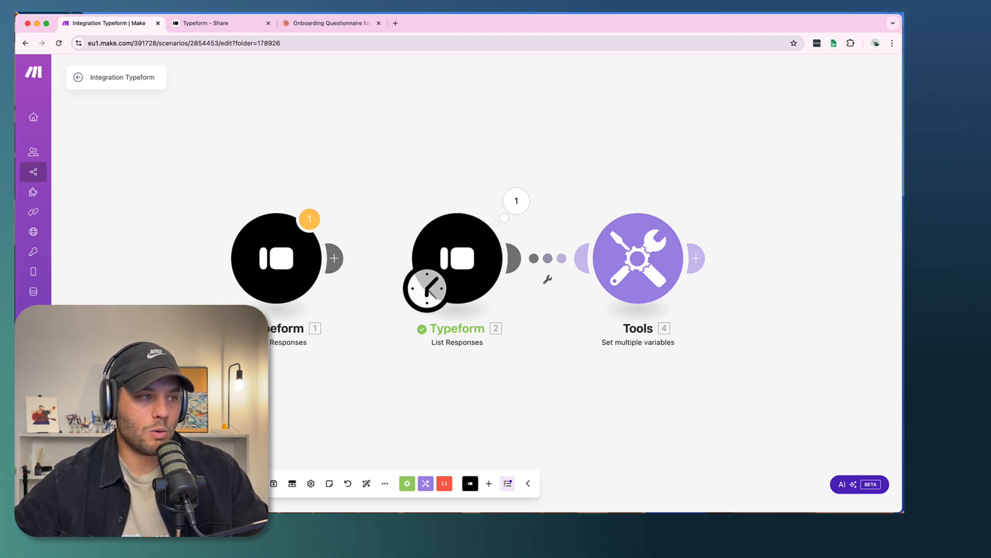
- Run the scenario once and inspect the output bundles of the List Responses and Set multiple variables modules
click(103, 483)
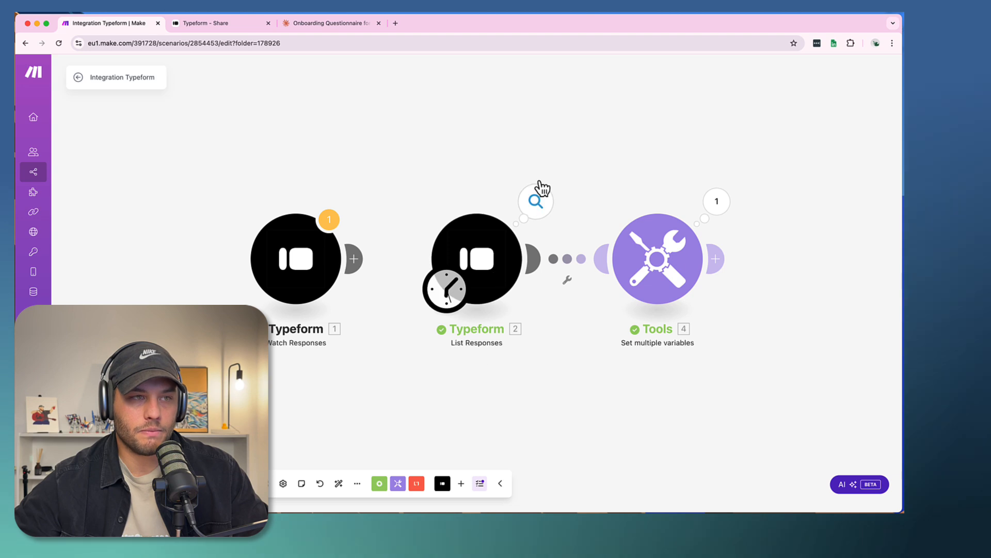
click(536, 204)
click(870, 177)
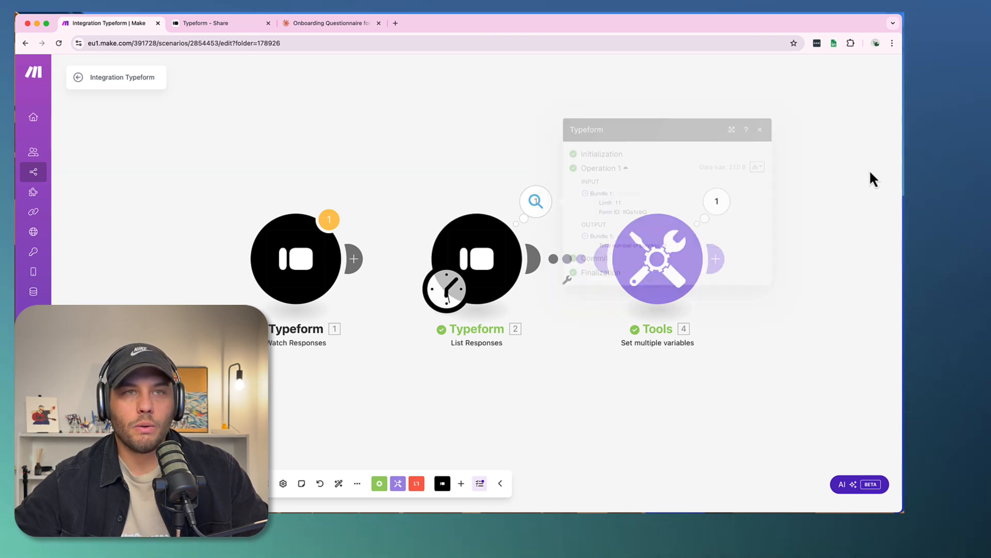
click(718, 202)
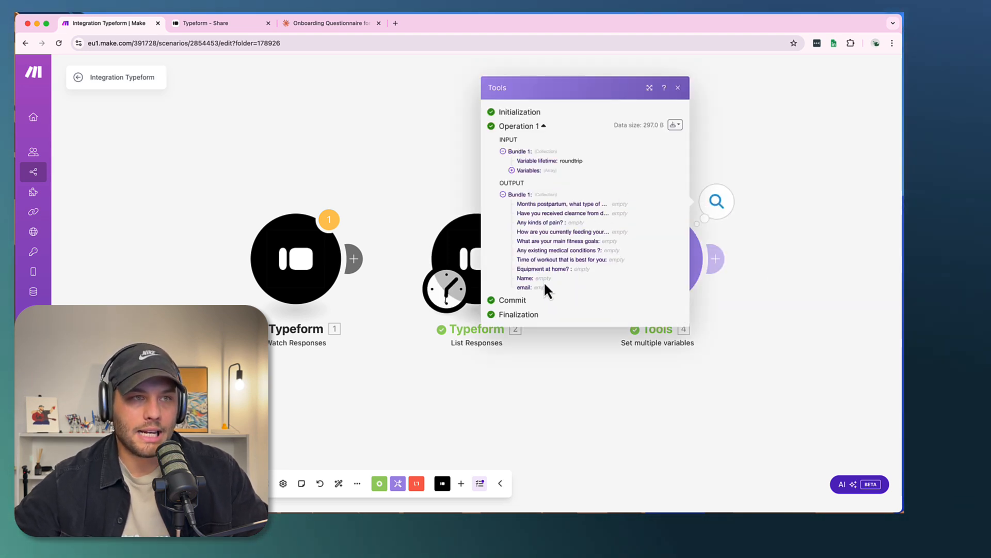
click(833, 92)
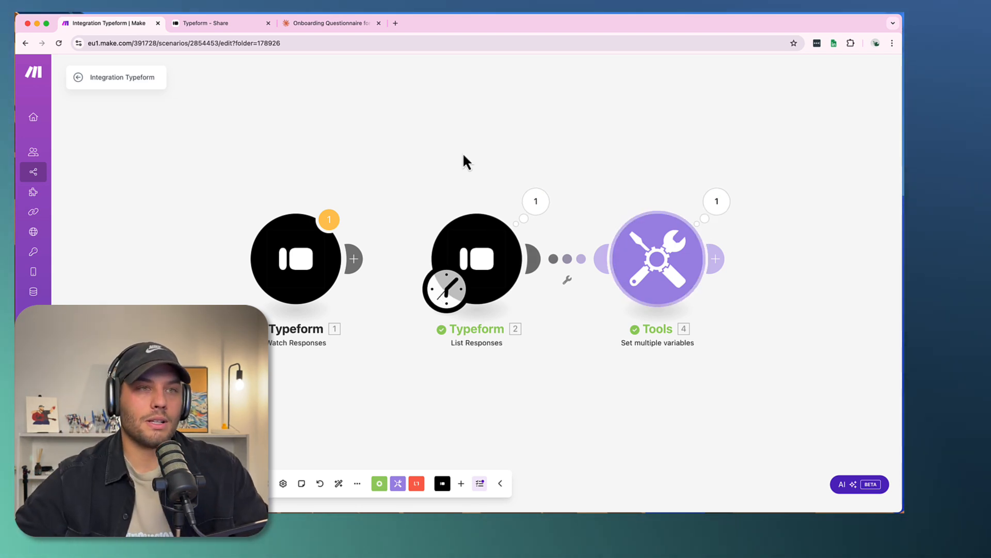
- Copy the Typeform's share link and open the live form in the browser tab holding the Claude chat
click(203, 23)
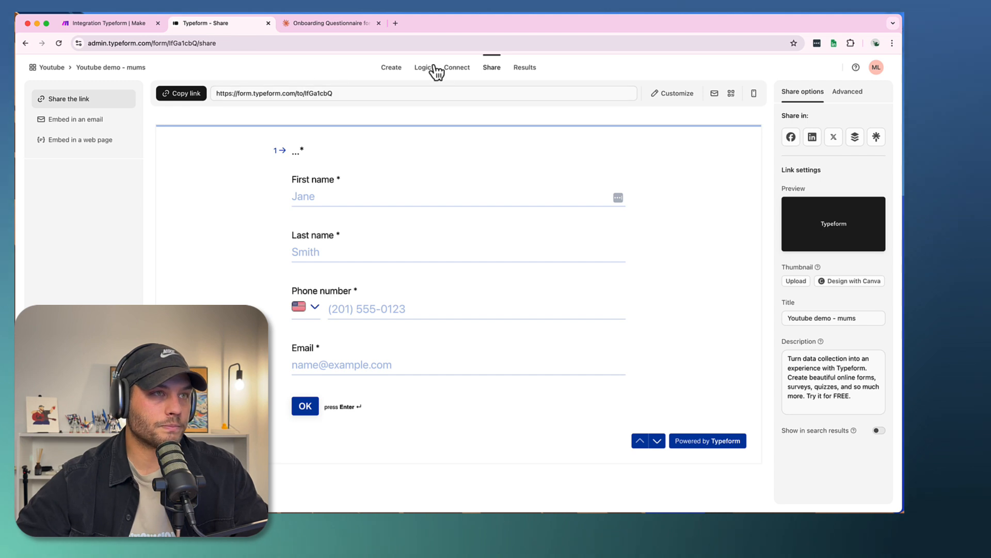
click(182, 98)
click(292, 23)
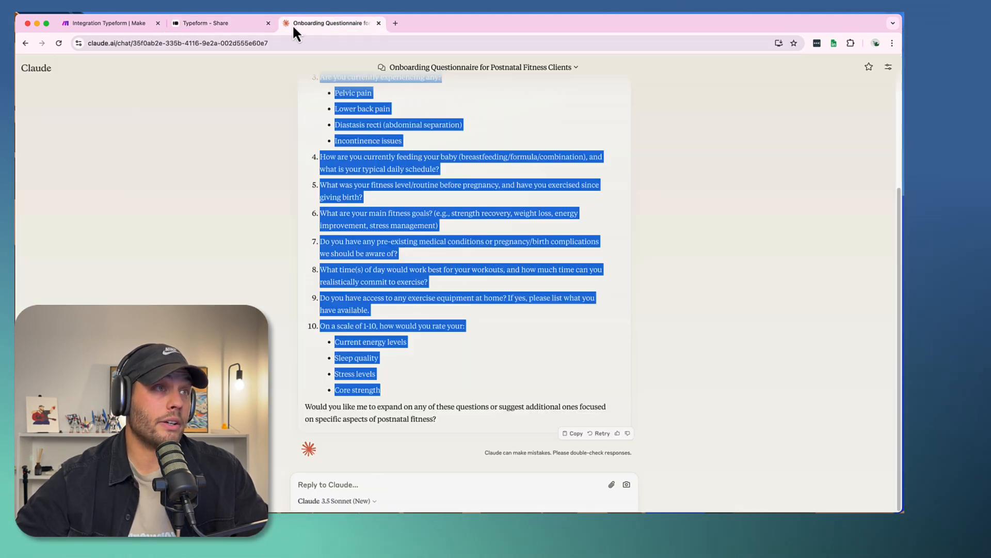
click(275, 44)
key(super+v)
key(Return)
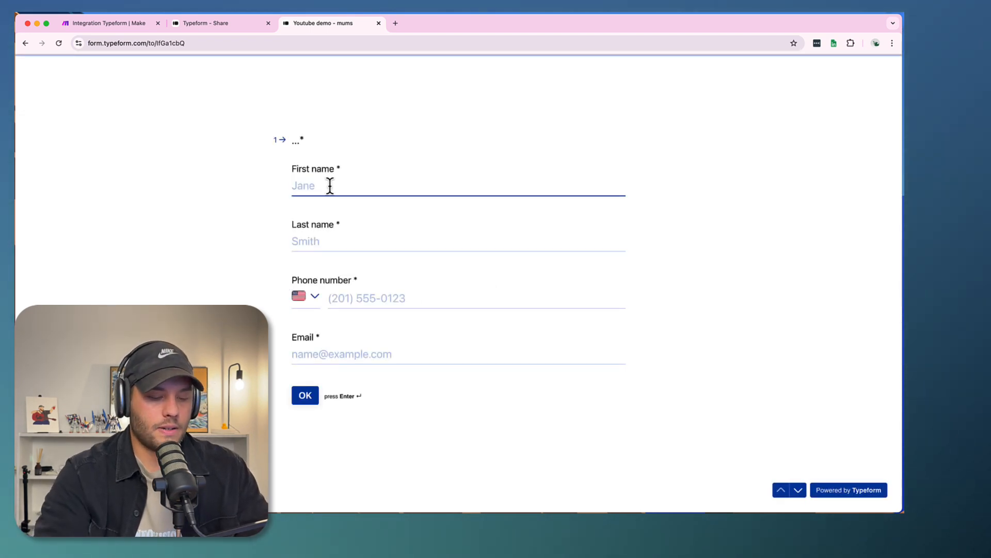
- Fill in the sample respondent's first name, last name, phone number and email, and submit the contact question
key(Tab)
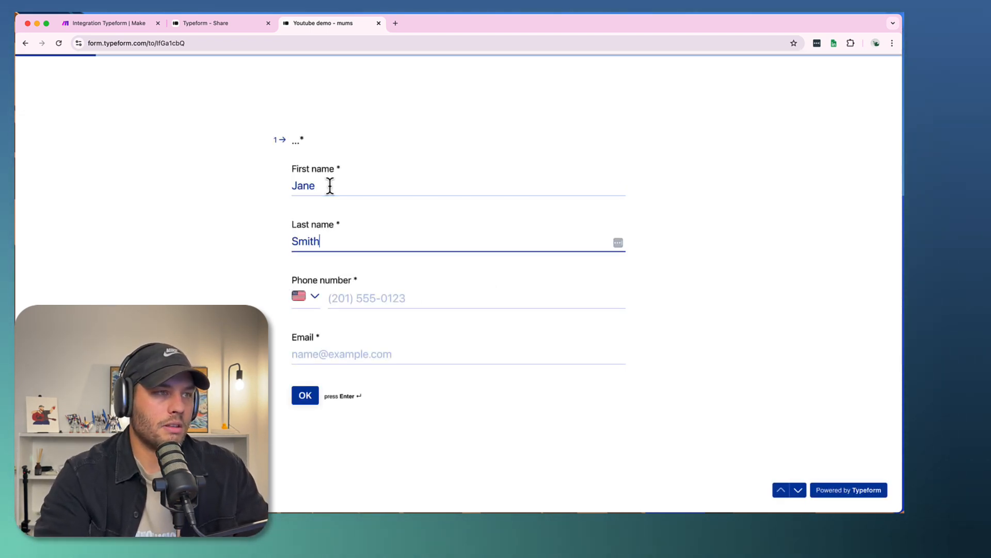
key(Tab)
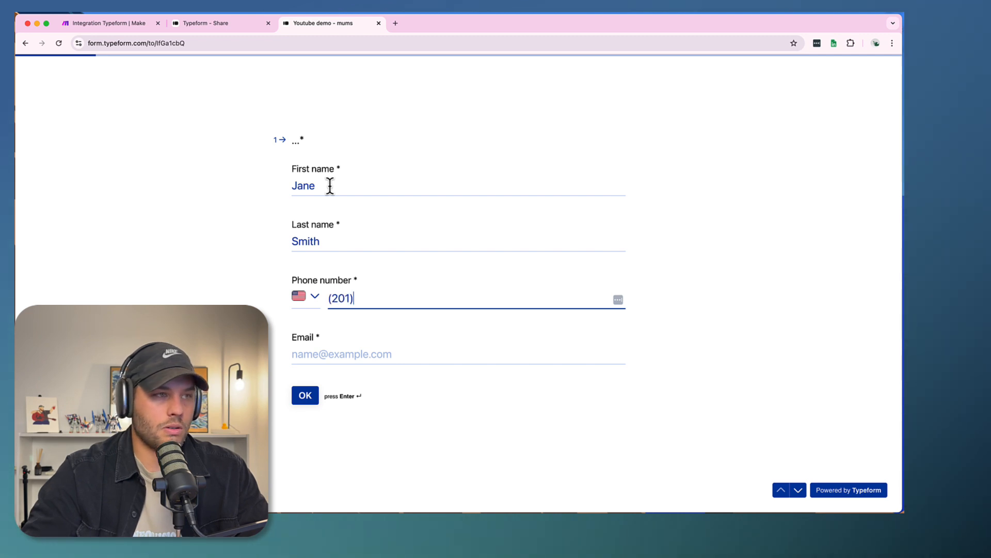
text(201) 555-555)
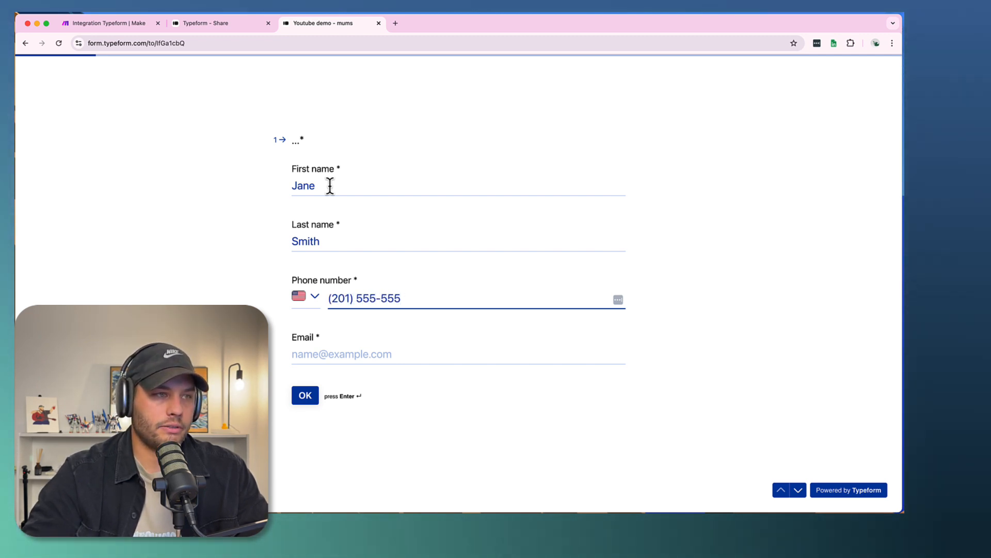
key(Tab)
text(janesmith)
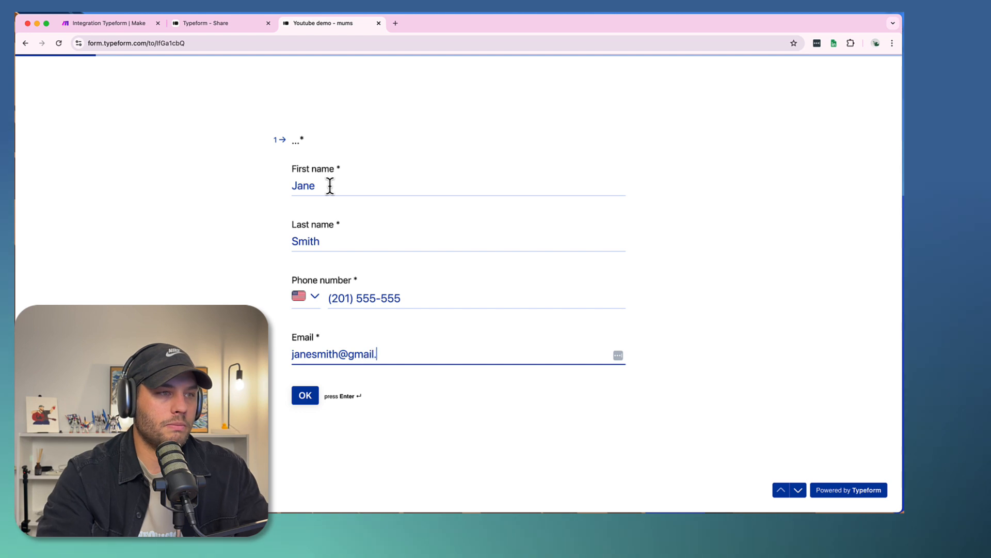
key(Return)
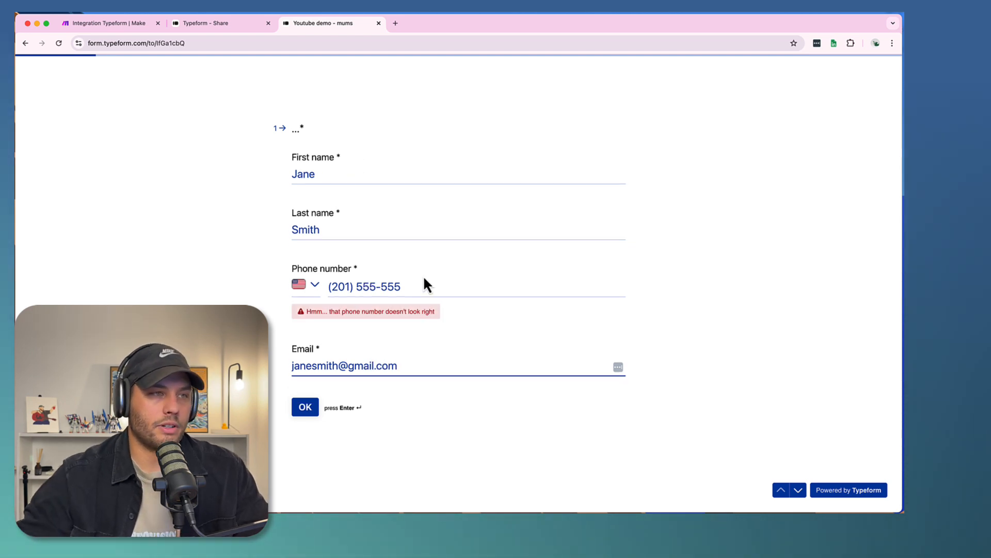
- Try replacing the last three digits of the respondent's phone number
click(410, 288)
key(BackSpace)
key(BackSpace)
key(BackSpace)
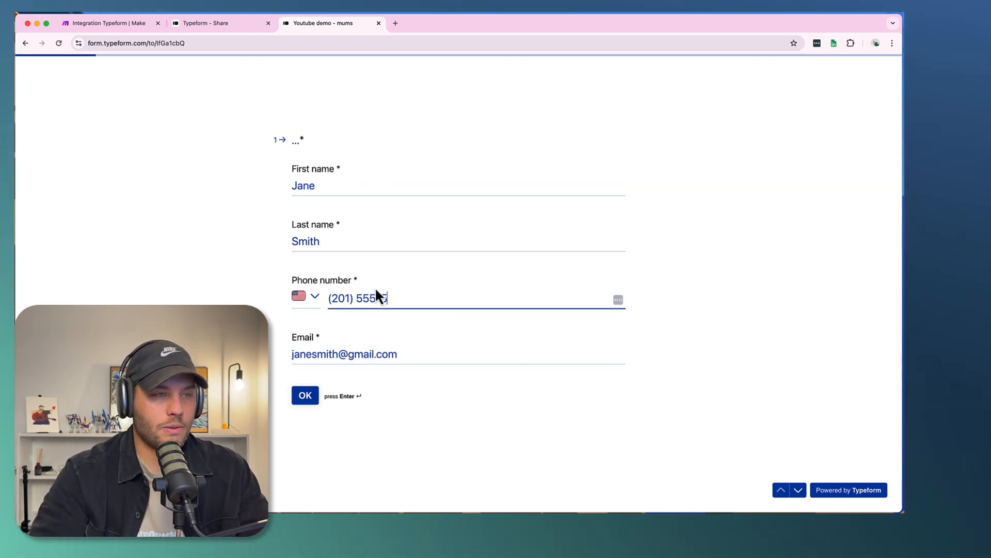
text(424)
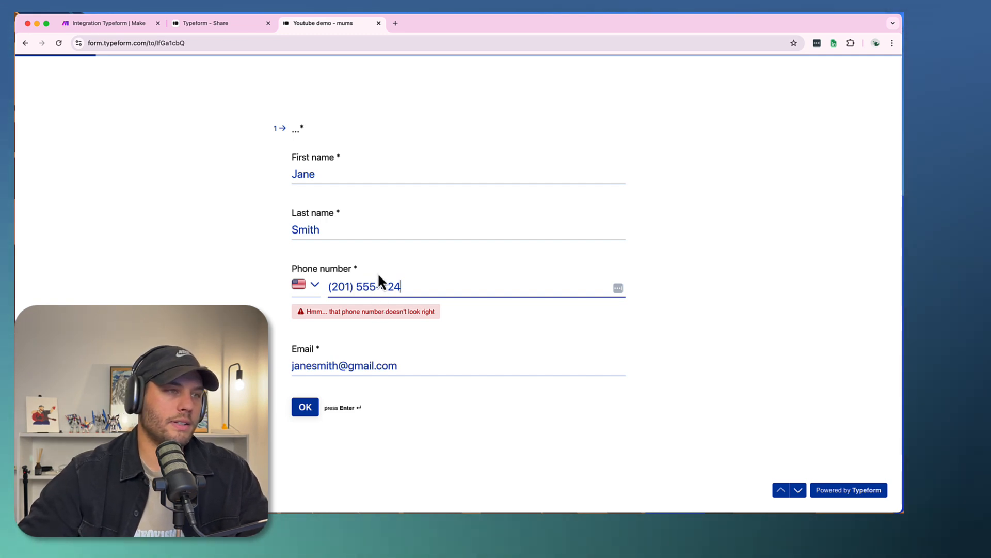
double_click(366, 284)
- Set the phone country to Australia, replace the number with an Australian mobile number and submit the contact details
click(306, 285)
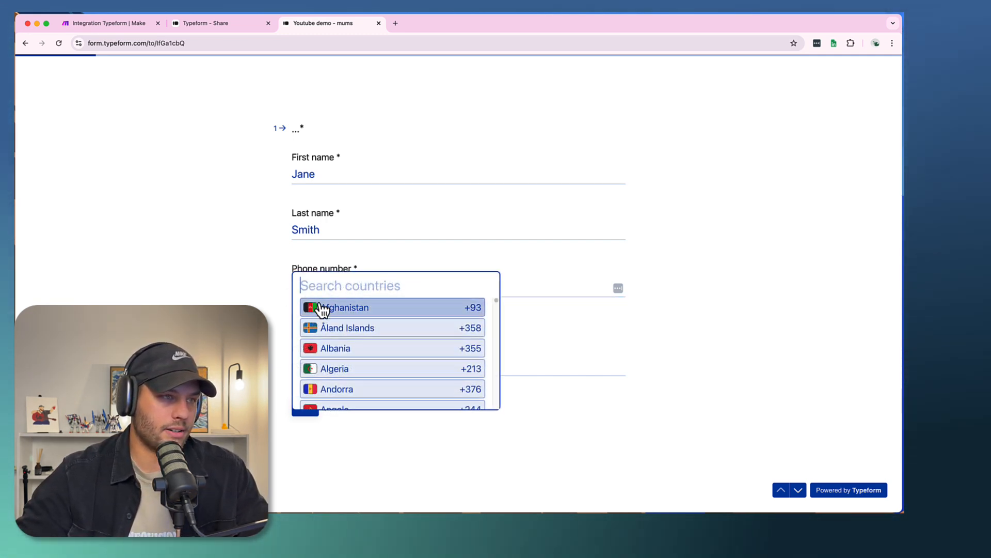
text(aus)
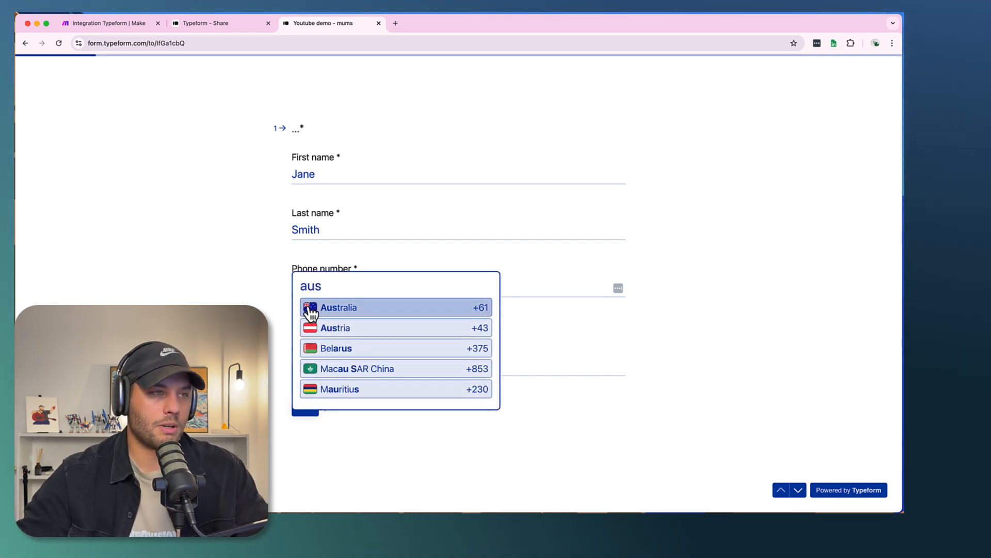
click(311, 311)
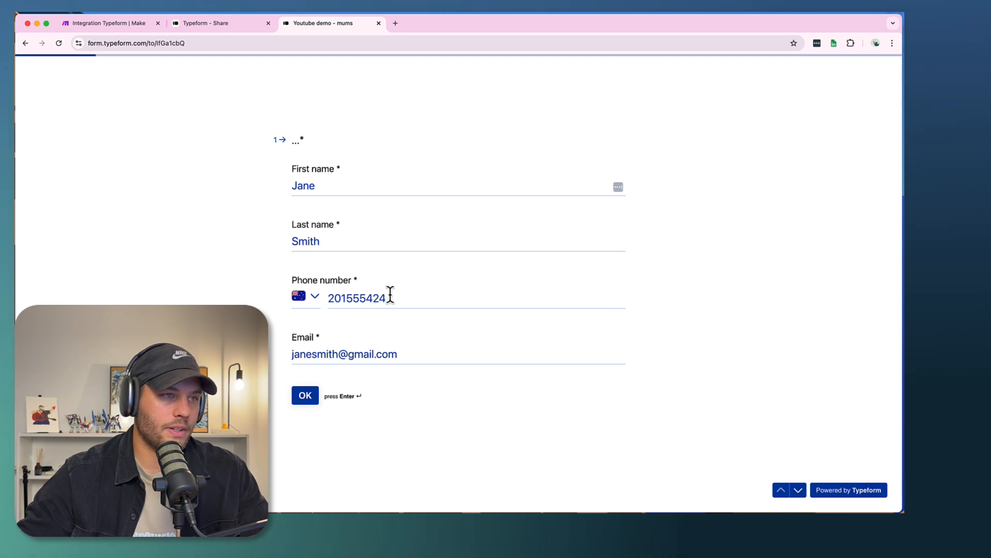
drag(390, 295, 172, 301)
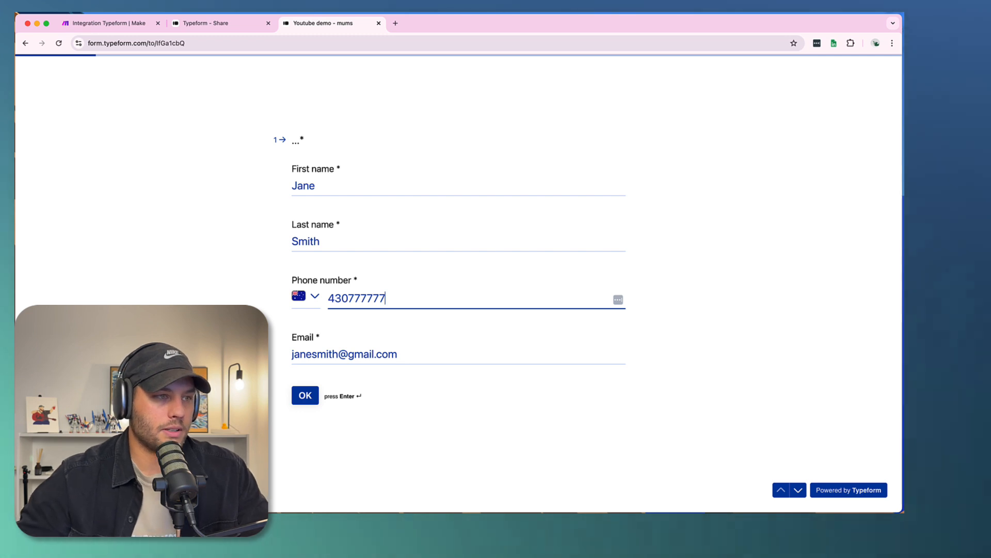
click(308, 398)
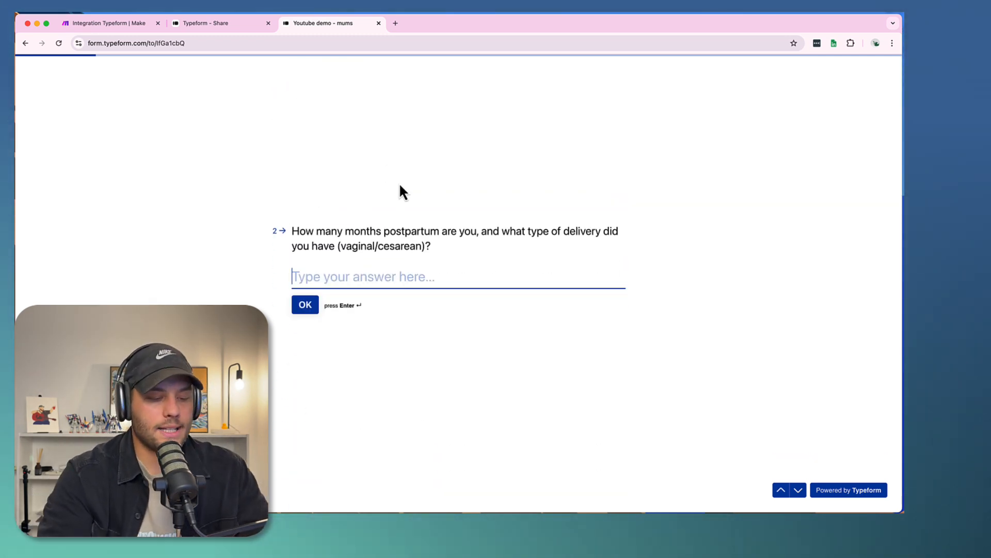
- Answer the months postpartum and delivery type question with "6 Months, C-section" and continue
text(6 Months, C)
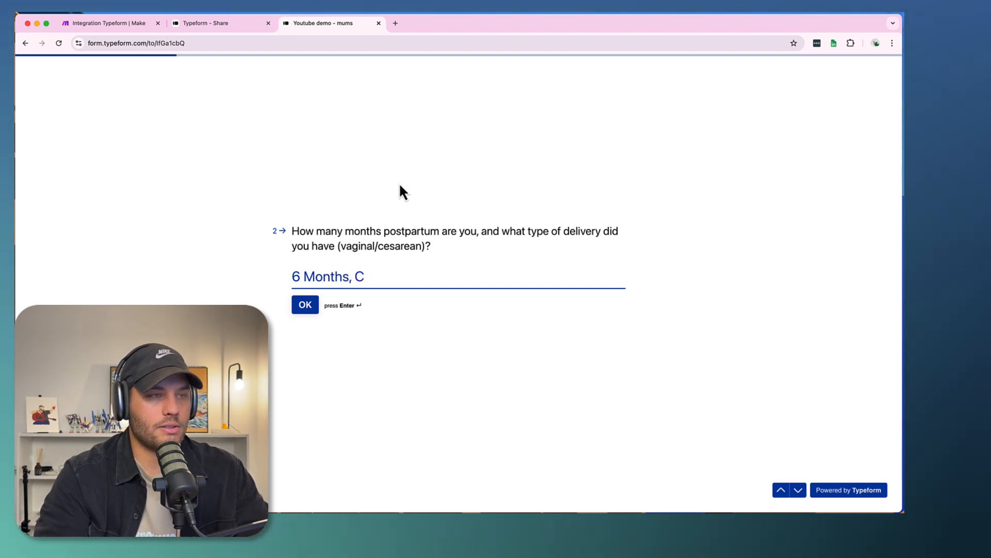
text(-section)
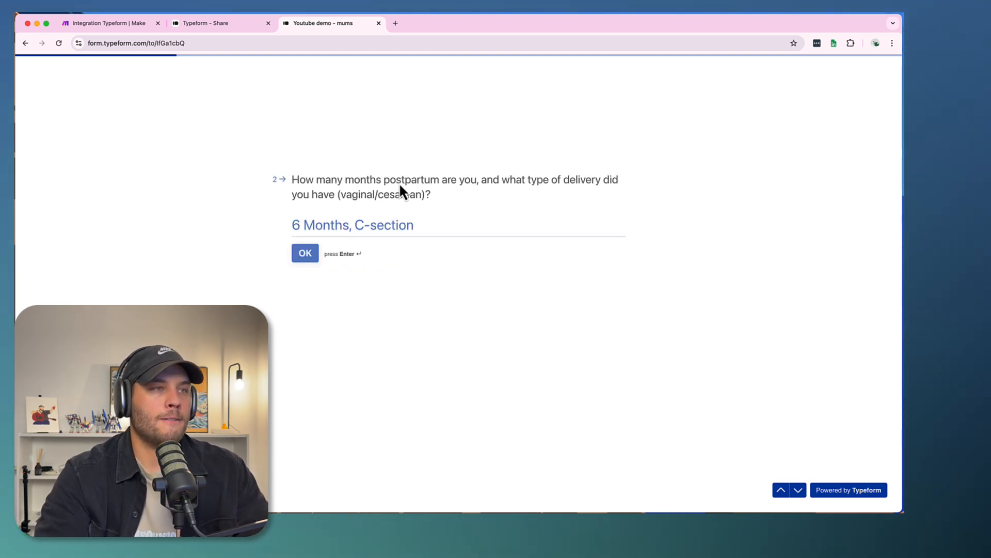
key(Return)
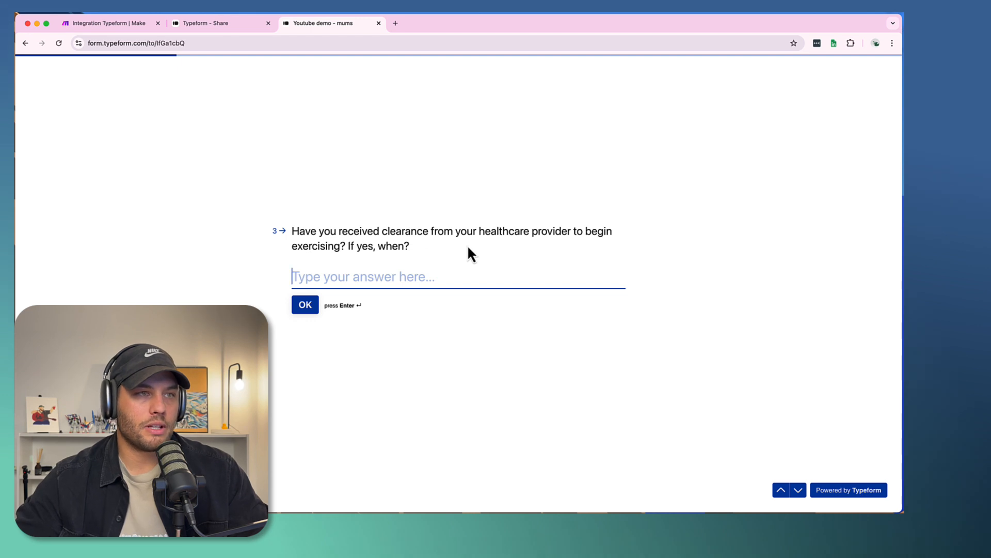
- Answer "Yes!" to the healthcare clearance question and choose No for the current pain and issues question
text(Yes!~)
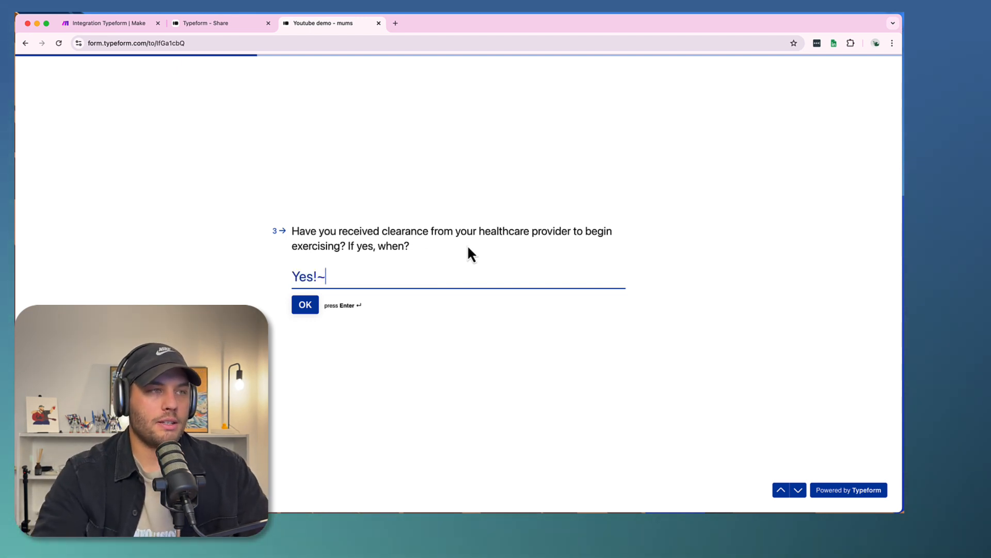
key(BackSpace)
click(305, 304)
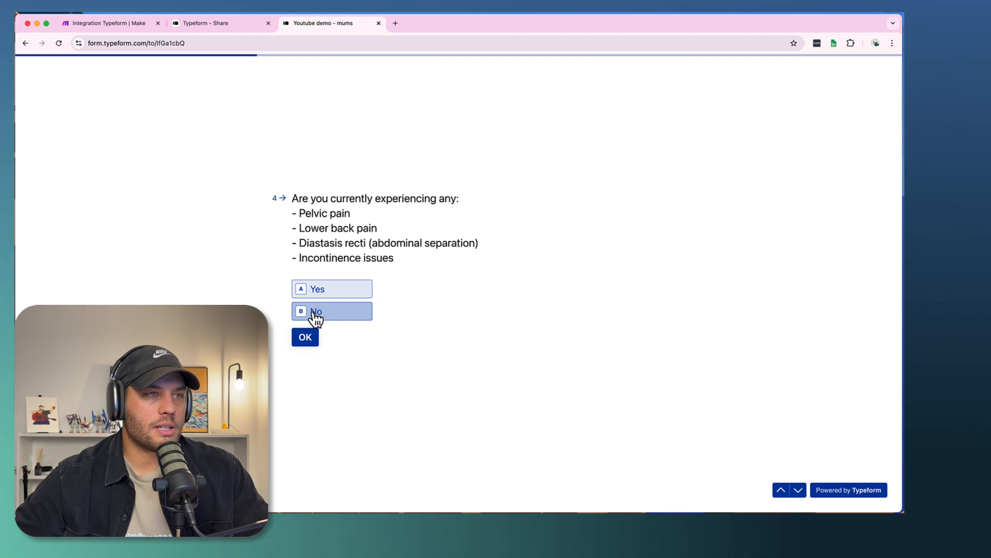
click(313, 313)
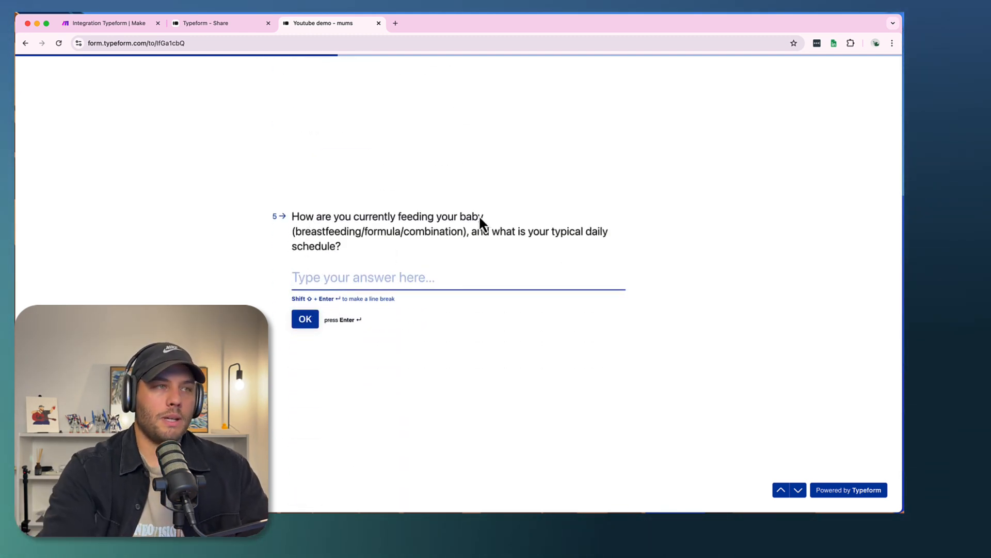
- Answer the baby feeding and daily schedule question with "Breastfeeding" and continue
text(B)
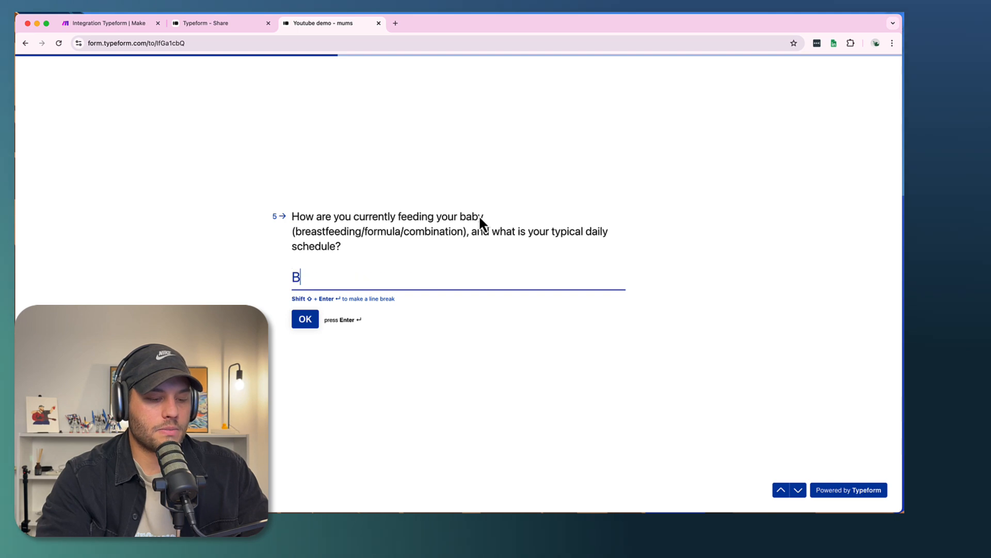
text(reastfeeding)
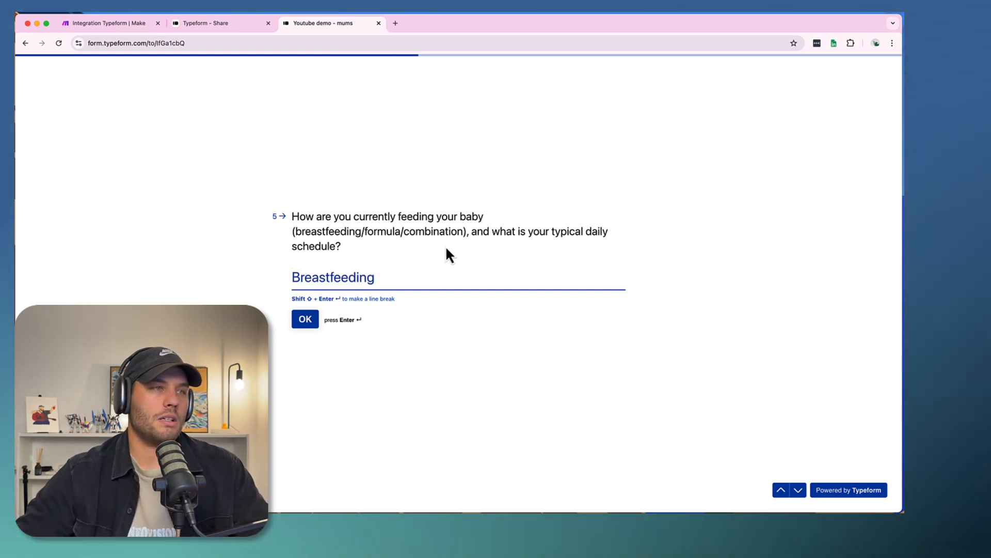
click(314, 317)
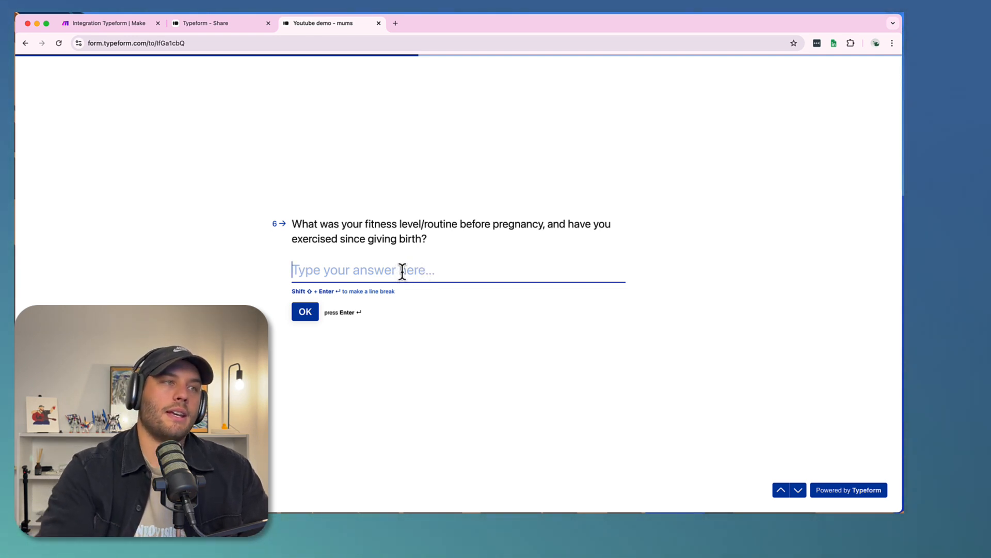
- Answer the fitness routine question with "I was pretty fit, but i need to get back to that! No real excercise, just walks"
text(I was )
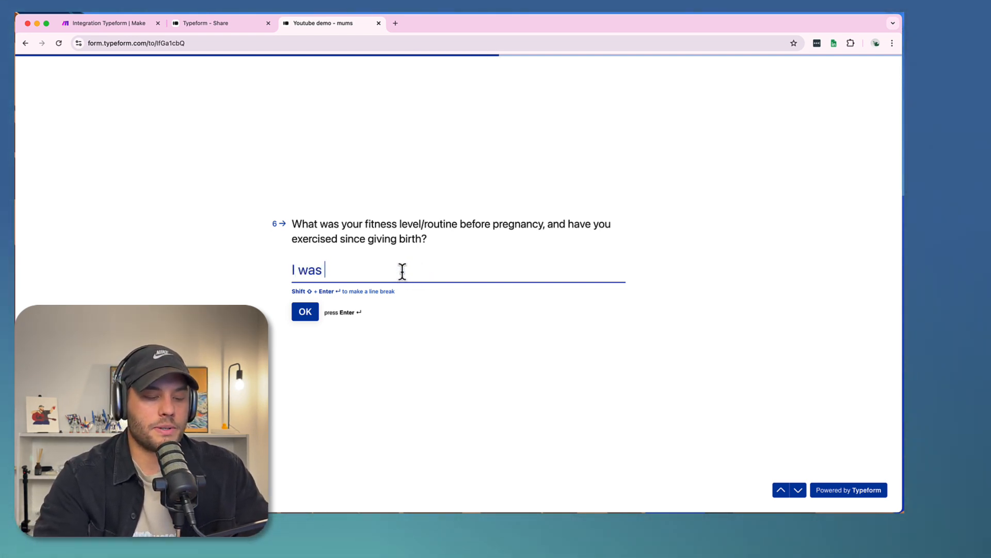
text(pretty fit, but)
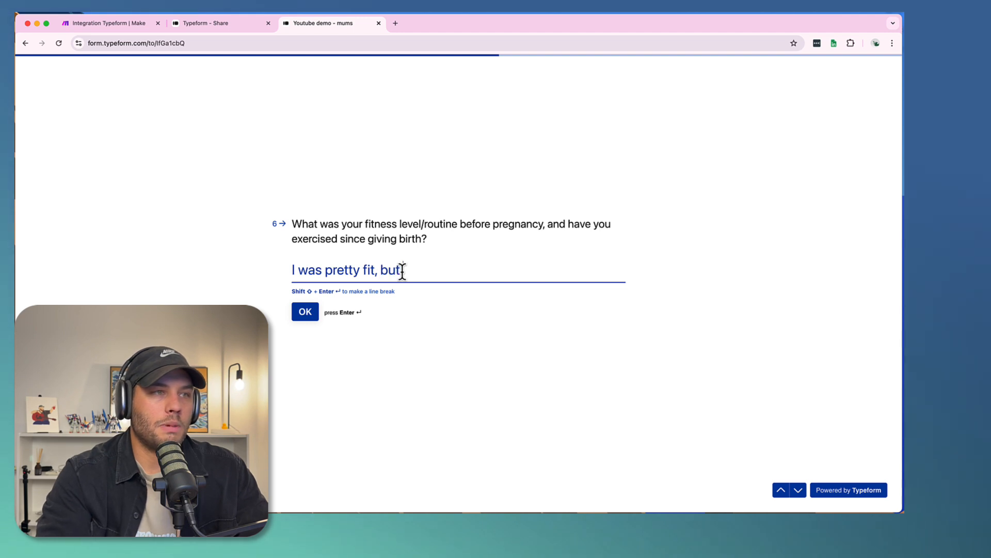
text( fe)
key(BackSpace)
key(BackSpace)
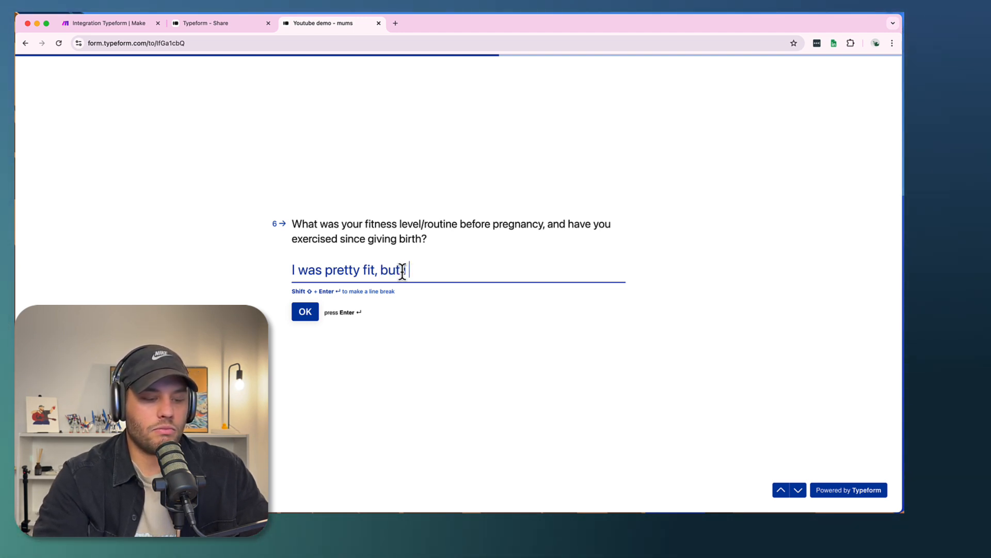
text(need to get back to)
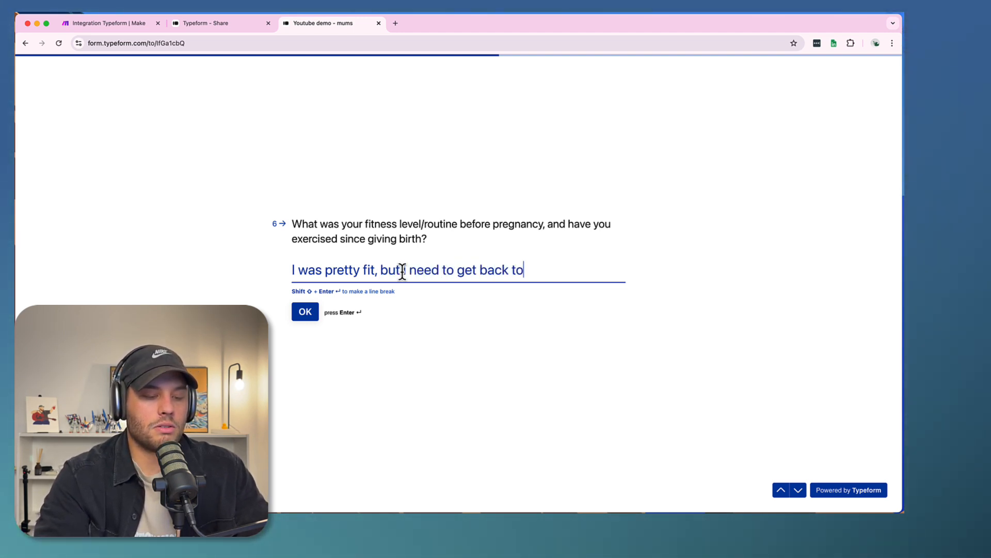
text( that!)
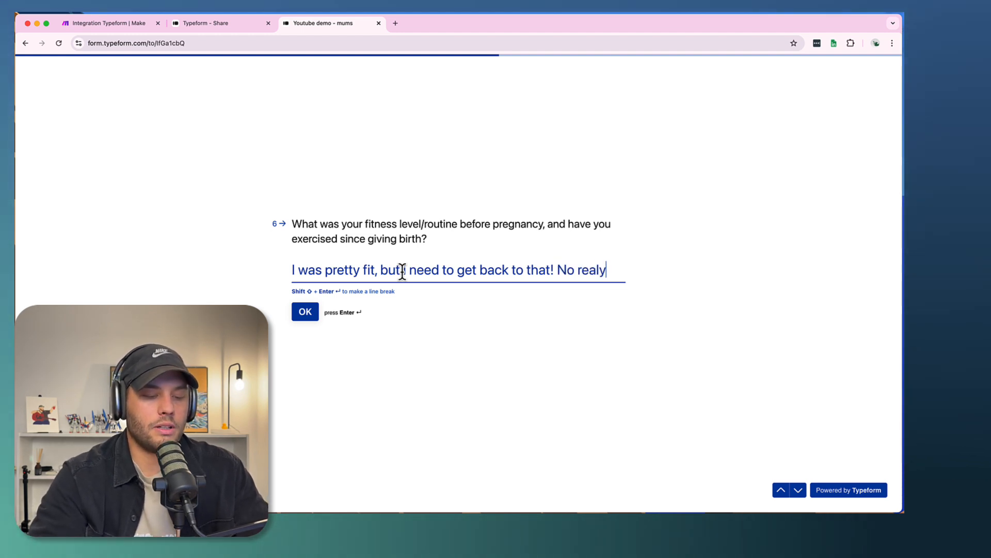
text( No real exceri)
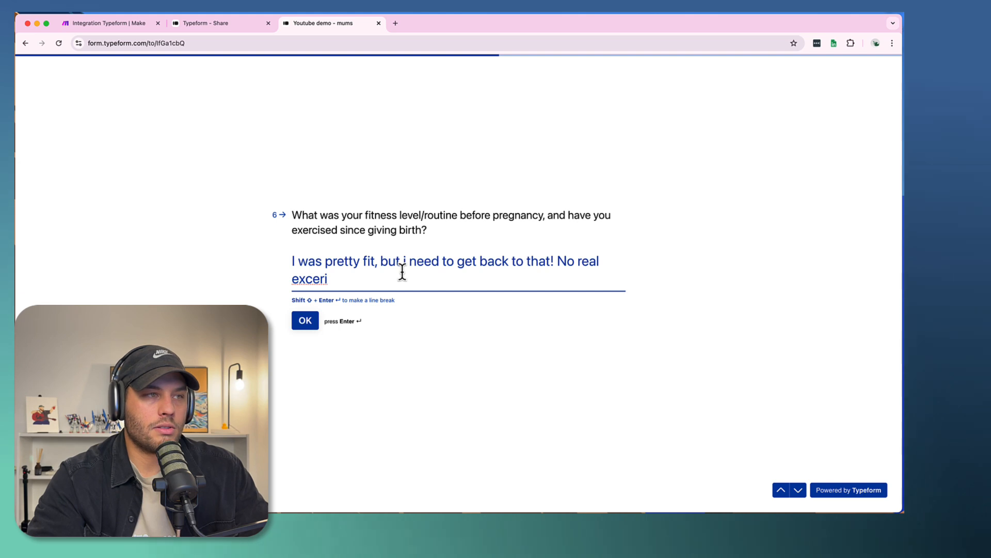
key(BackSpace)
text(cise, b)
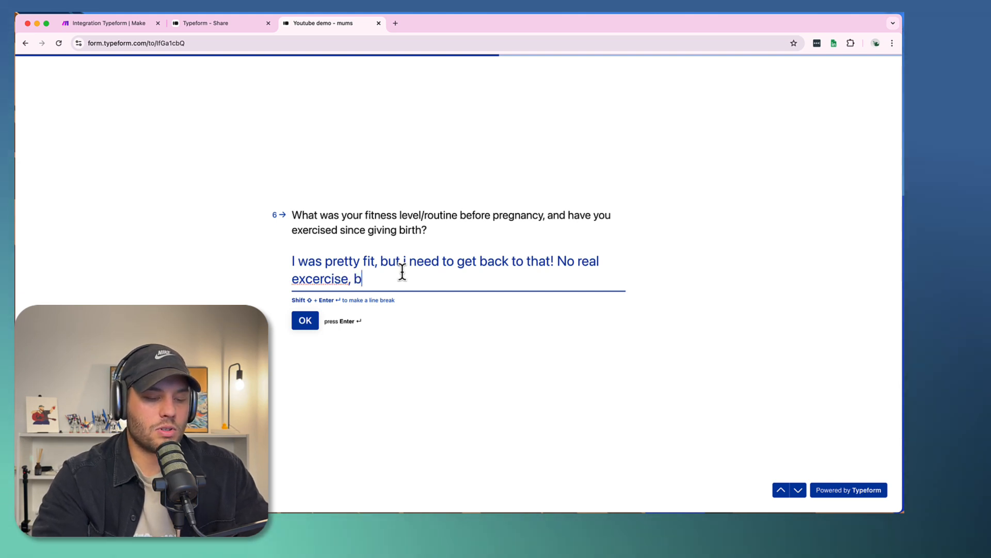
key(BackSpace)
text(just walks)
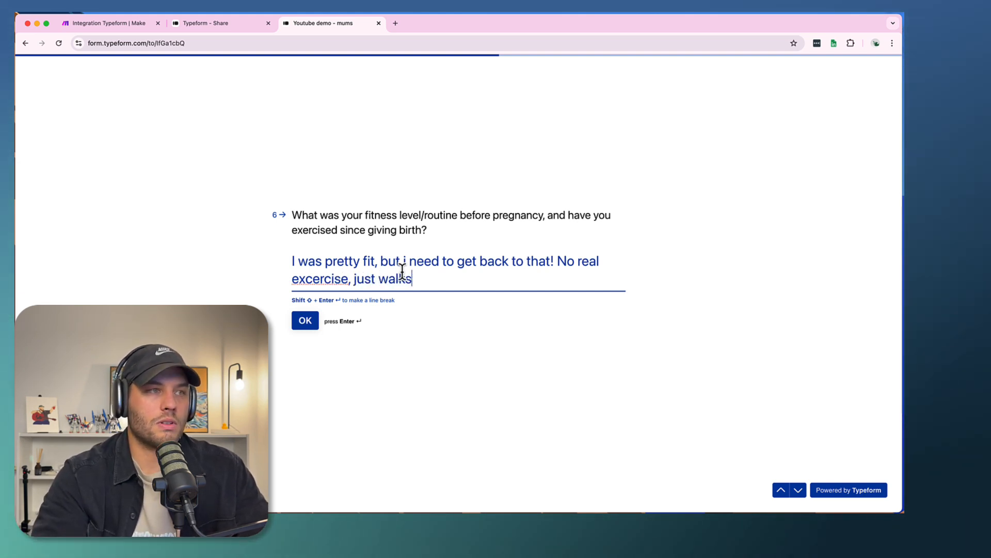
- Correct the misspelled word to "exercise" in the fitness routine answer and continue to the next question
right_click(316, 282)
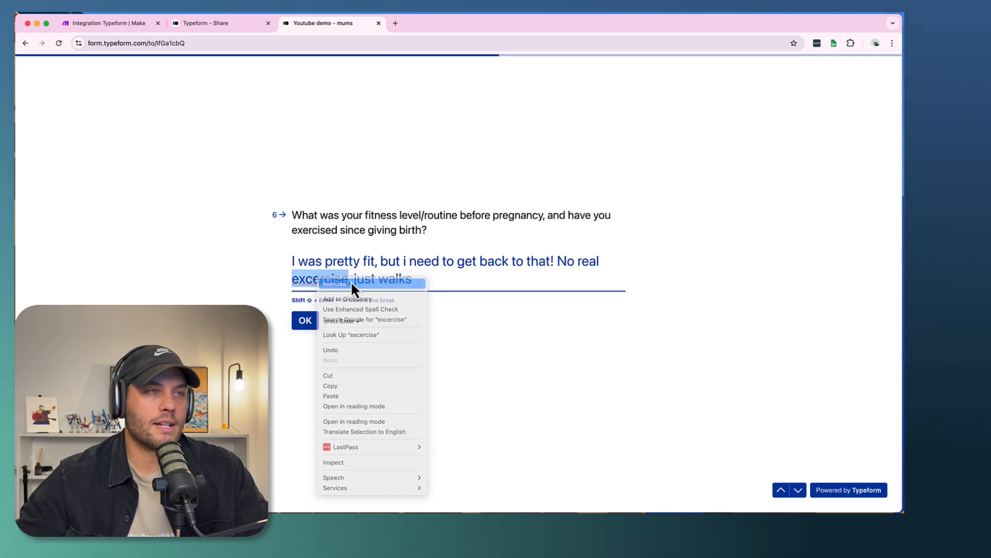
click(351, 282)
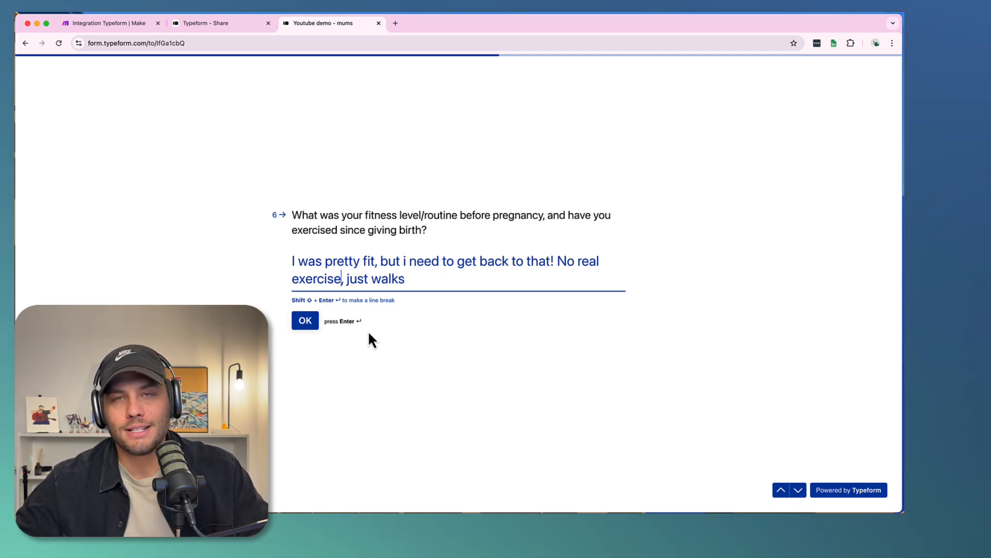
click(305, 323)
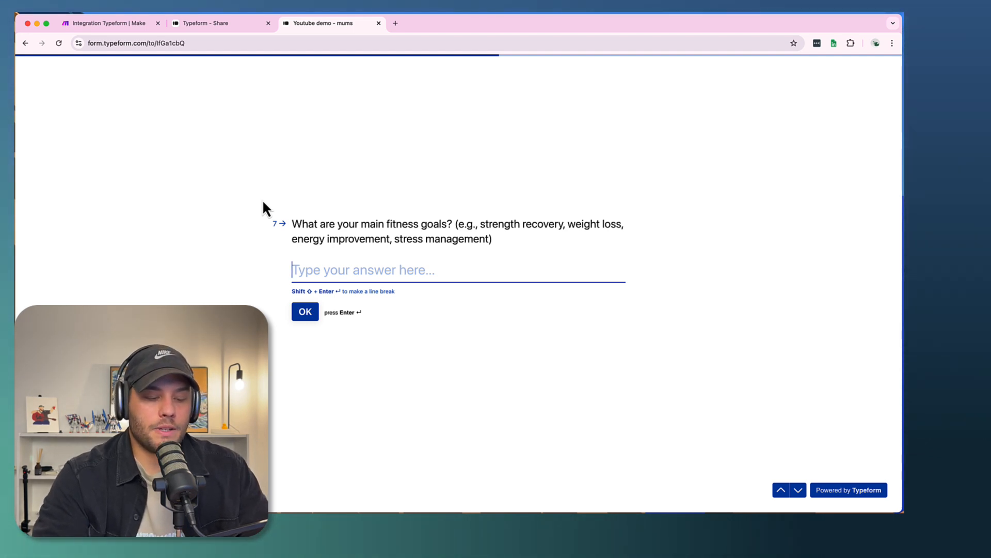
- Answer the main fitness goals question with "Get my strength back, feel good in a swimsuit again!" and continue
text(Get my st)
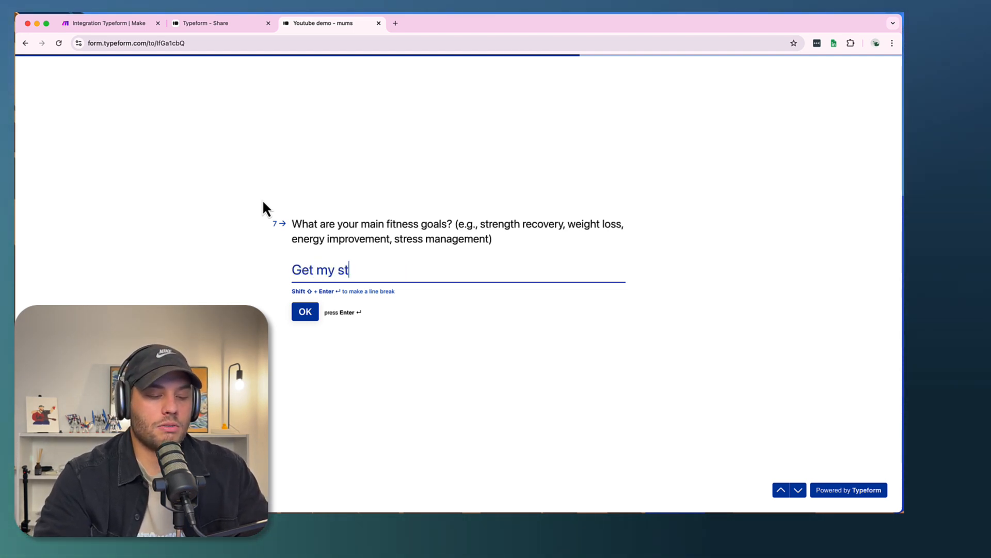
text(renght bac)
key(BackSpace)
key(BackSpace)
key(BackSpace)
key(BackSpace)
key(BackSpace)
key(BackSpace)
key(BackSpace)
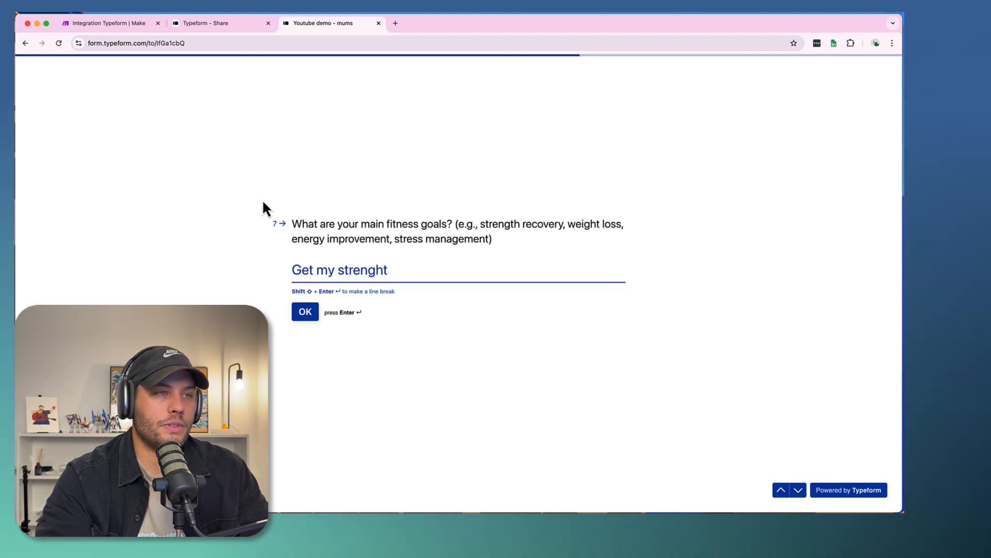
text(gth back, feel good in a swimsuit again!)
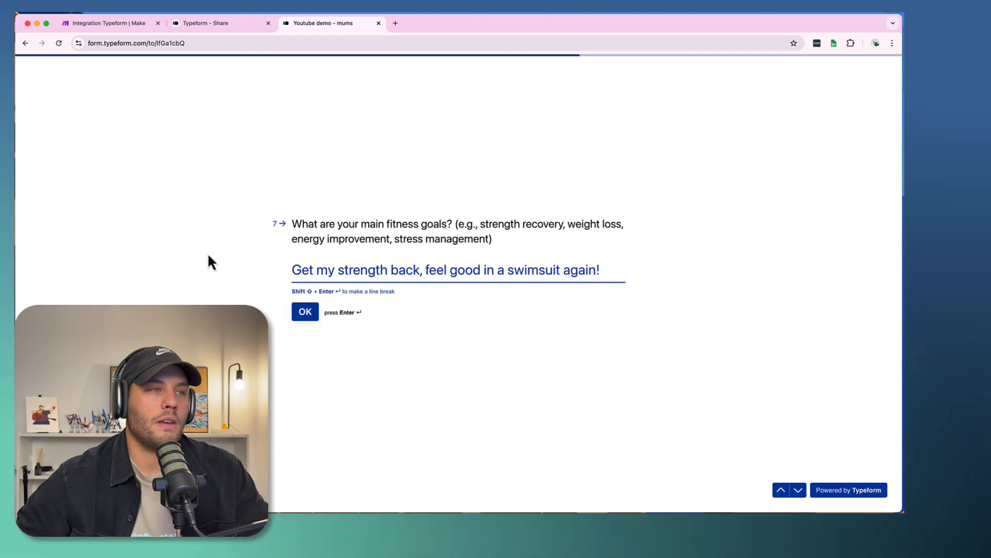
click(305, 311)
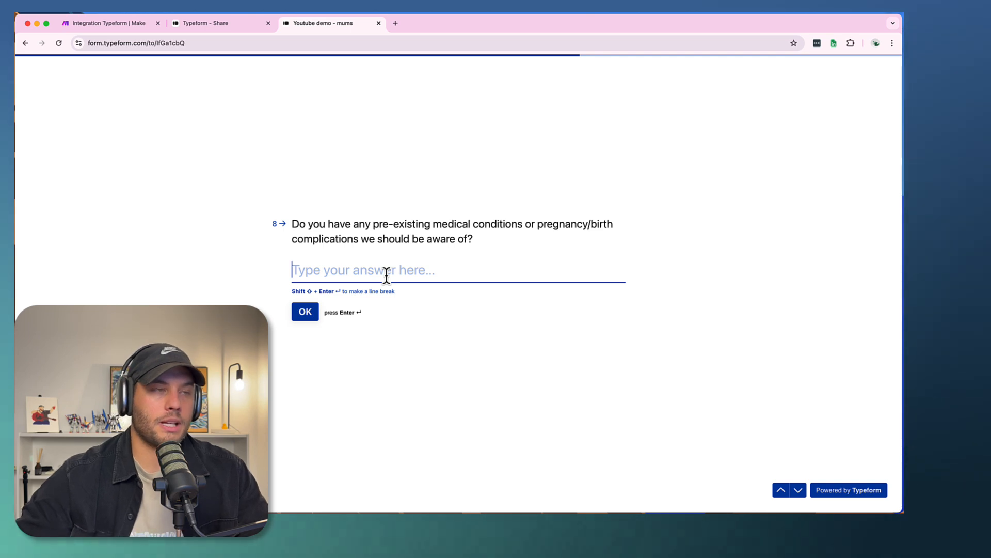
- Answer the pre-existing medical conditions and birth complications question with "Nope!" and continue
text(Niope)
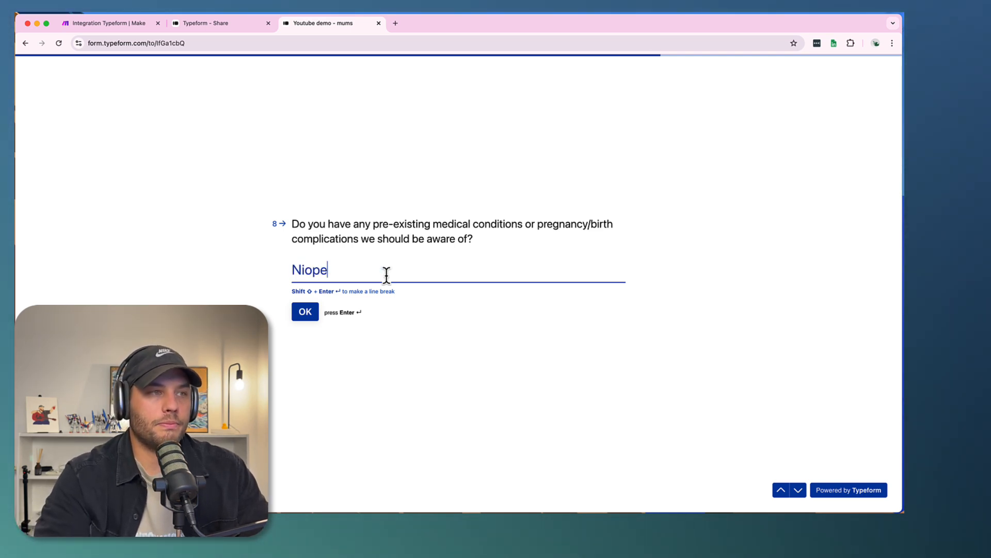
key(BackSpace)
key(BackSpace)
key(BackSpace)
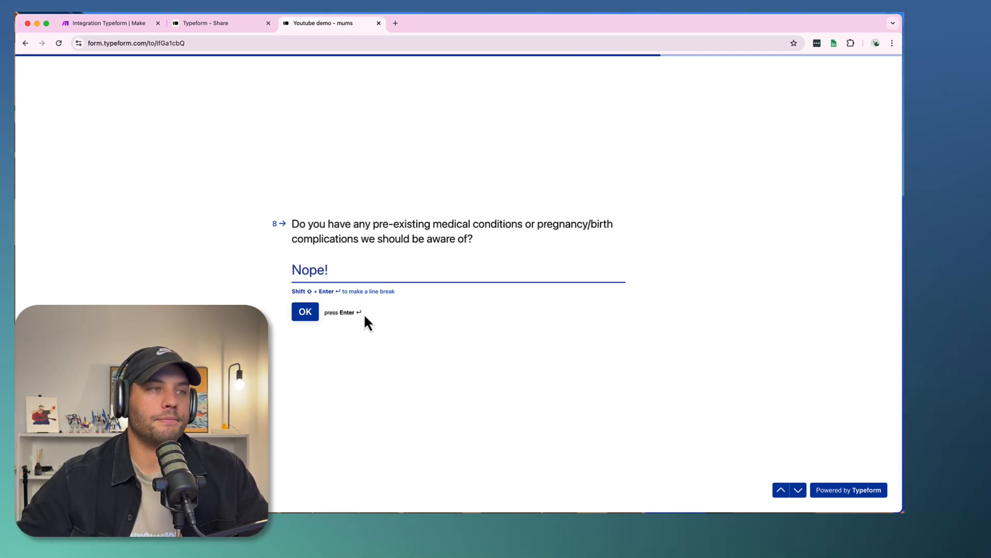
click(314, 313)
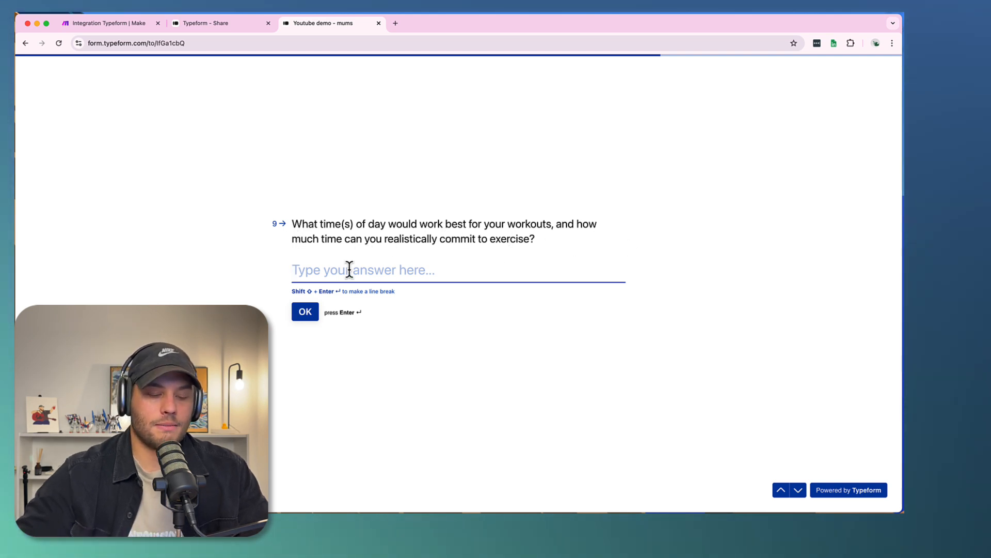
- Answer the workout time and commitment question with "Mornings between 9-10" and continue
text(Monring)
key(BackSpace)
key(BackSpace)
key(BackSpace)
key(BackSpace)
key(BackSpace)
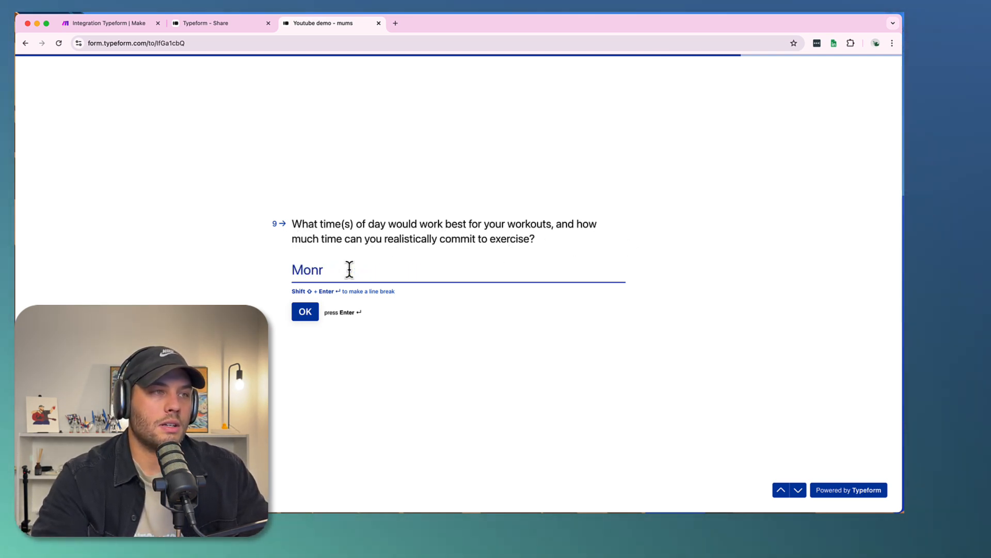
text(rnings between 9-10)
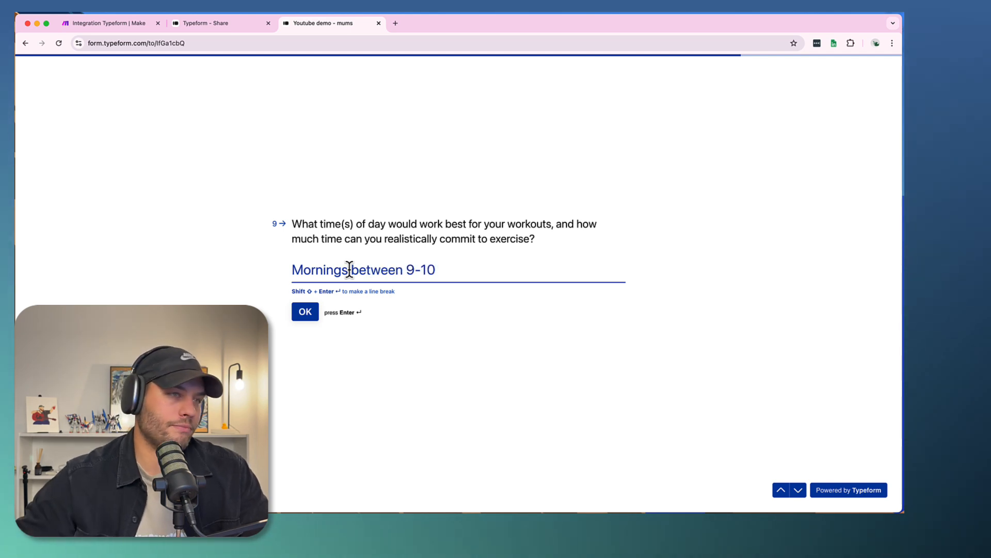
click(304, 312)
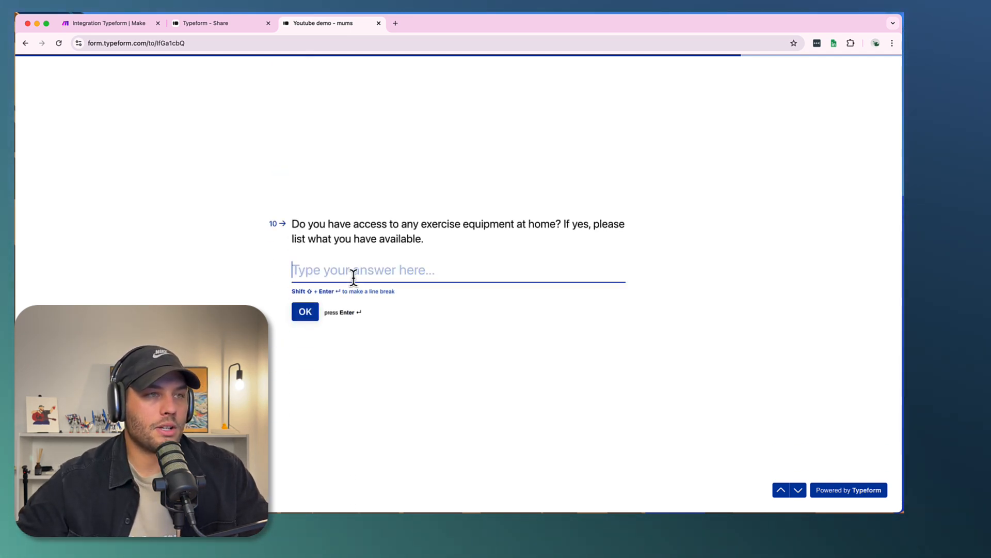
- Answer the home equipment question with "I have a squat rack! and weights", then rate the final scale question 10 and submit the form
text(I have a s)
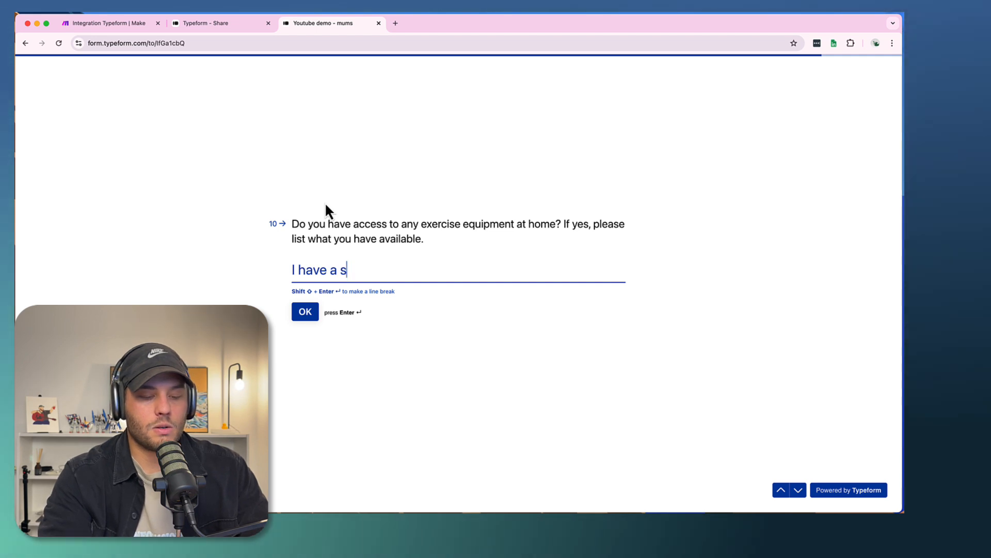
text(quat r)
text(! and weights)
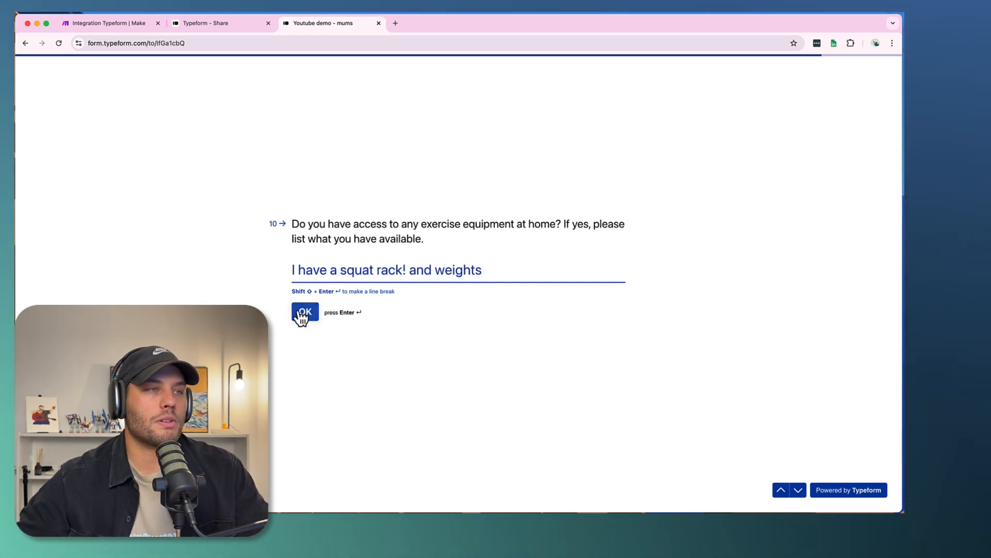
click(304, 312)
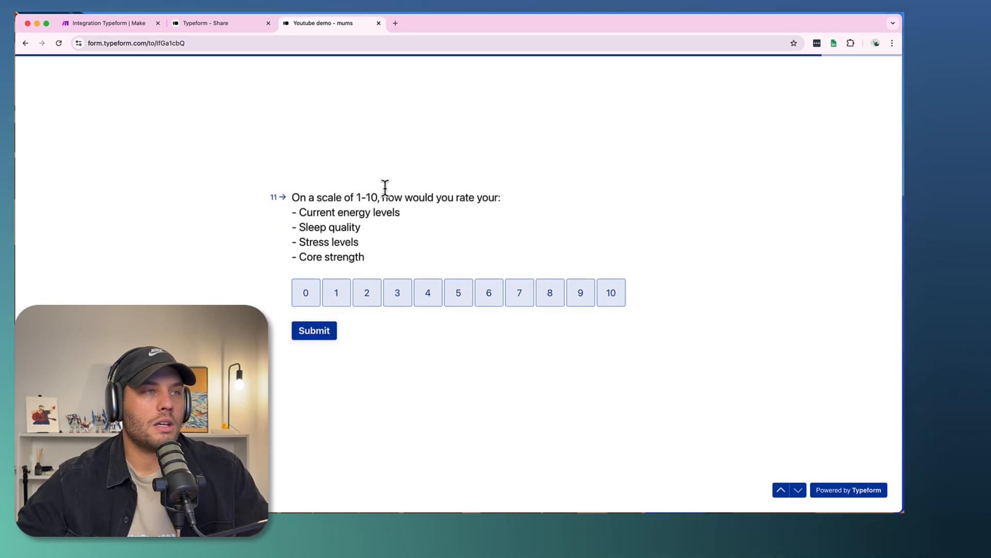
click(299, 336)
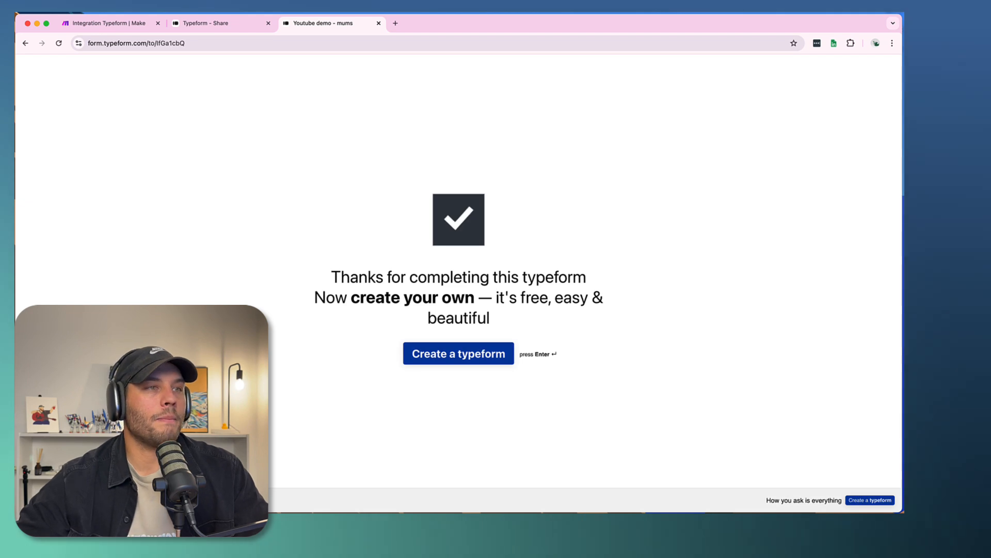
- Switch to the Make scenario, run it once and check the input and output bundles of the List Responses module
click(100, 23)
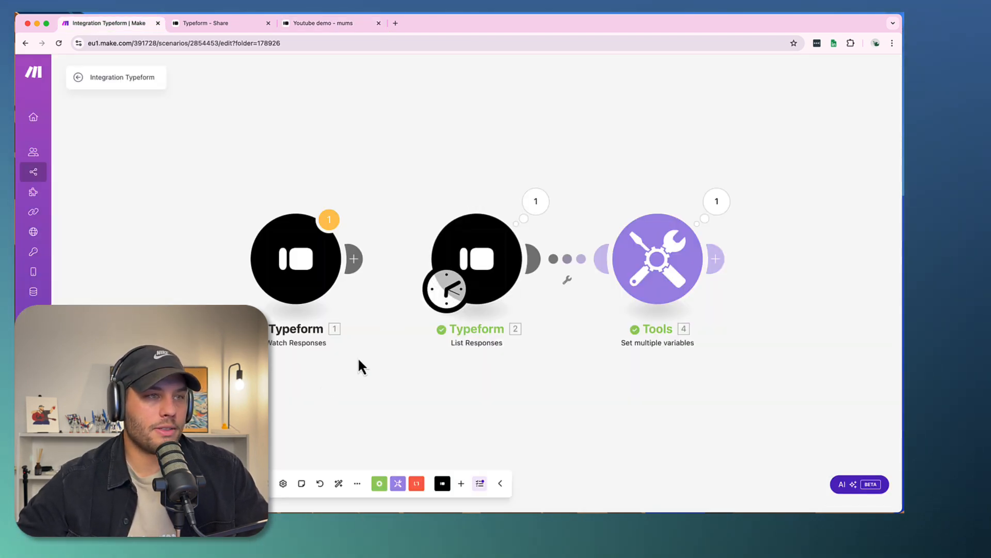
click(103, 483)
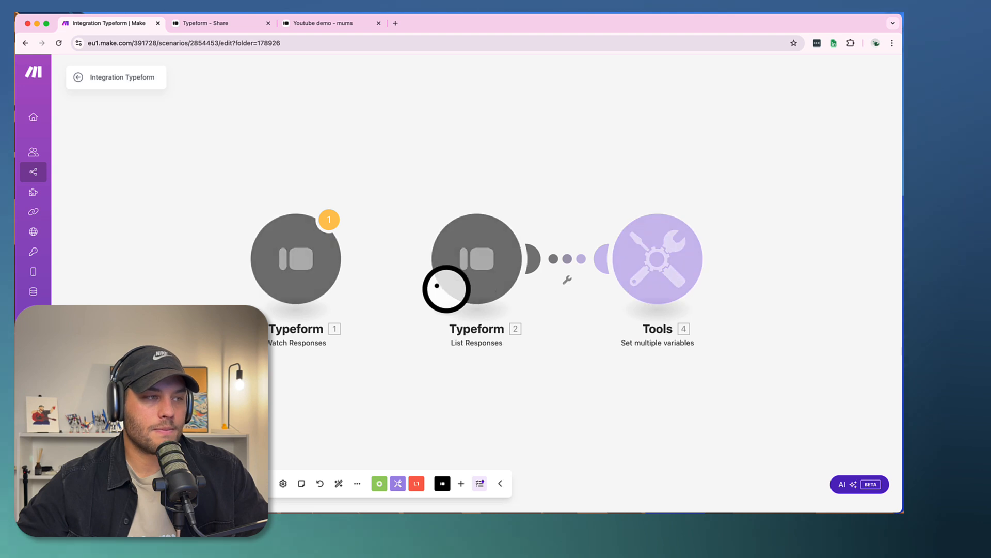
click(536, 201)
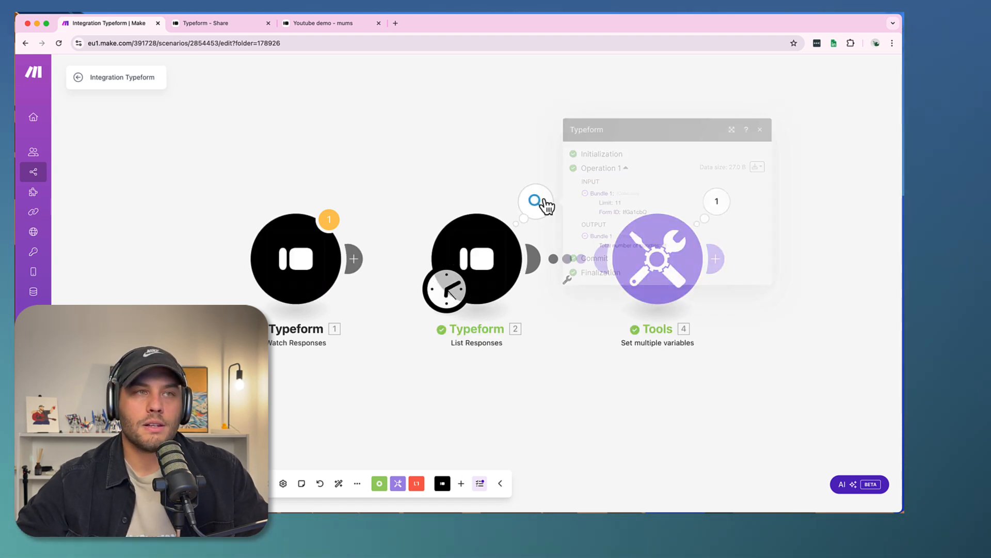
double_click(587, 241)
click(587, 241)
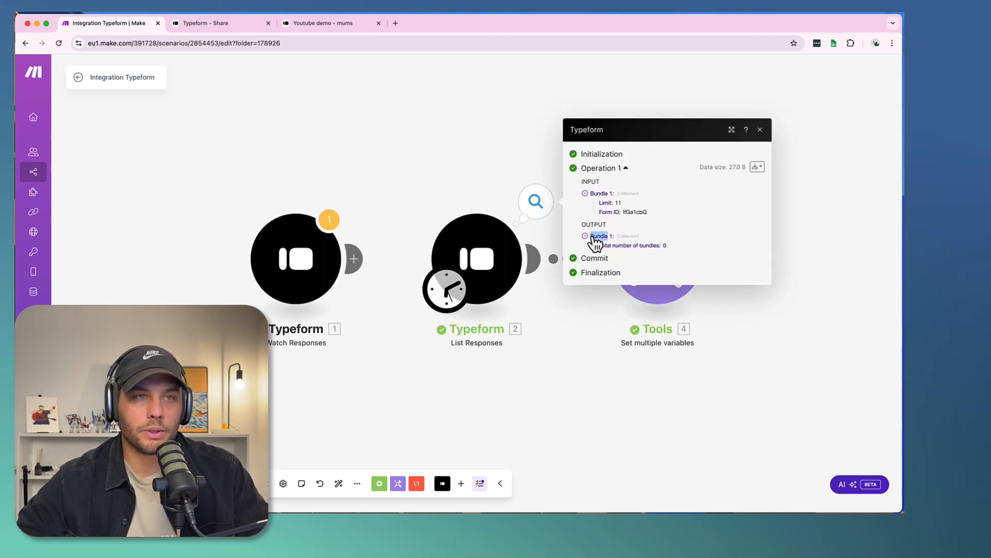
double_click(586, 194)
click(407, 147)
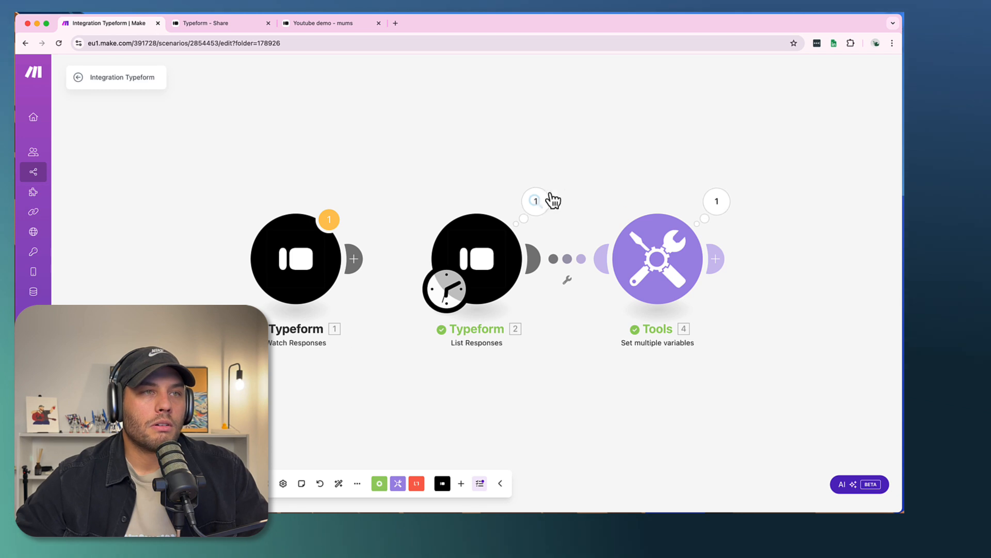
- Examine the List Responses output bundle, expanding Mappable Answers to review the answers from the submitted form
click(550, 197)
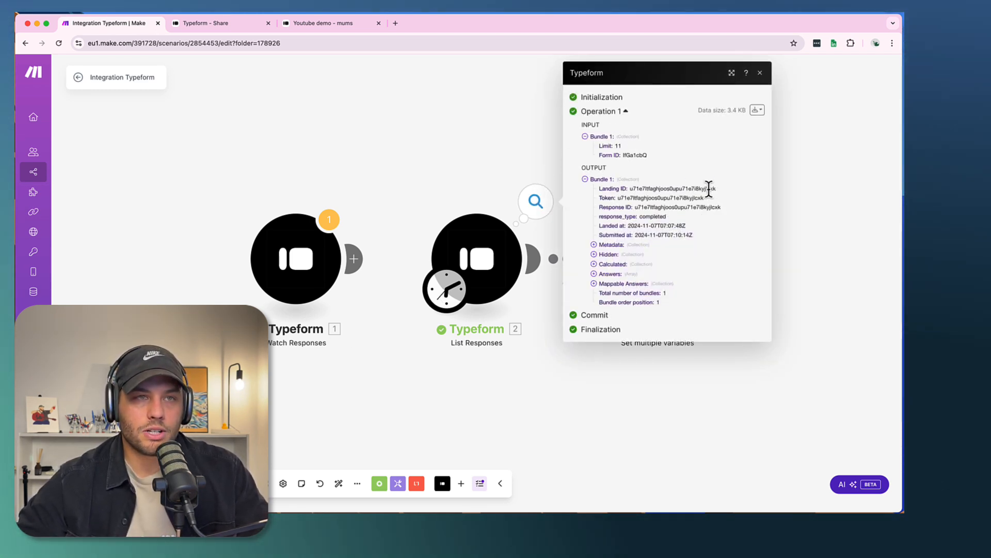
mouse_move(603, 189)
mouse_down()
mouse_move(686, 215)
mouse_move(706, 238)
mouse_move(605, 179)
mouse_move(593, 182)
mouse_up()
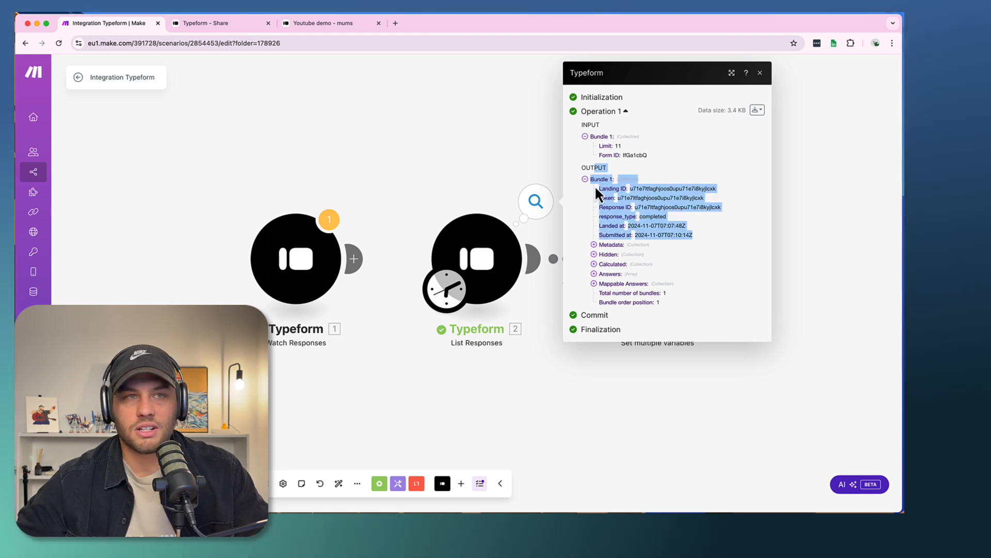
click(594, 285)
click(594, 285)
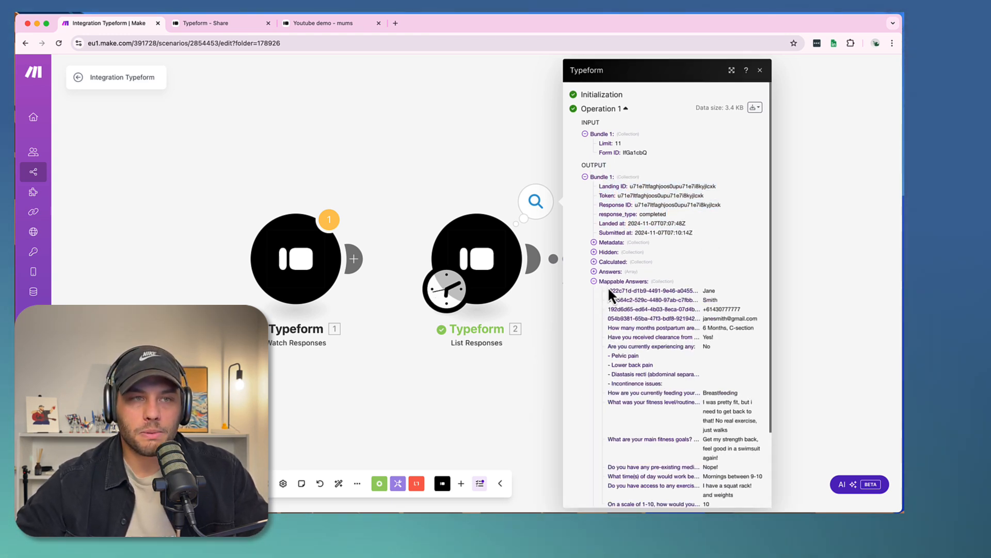
scroll(695, 320, down, 3)
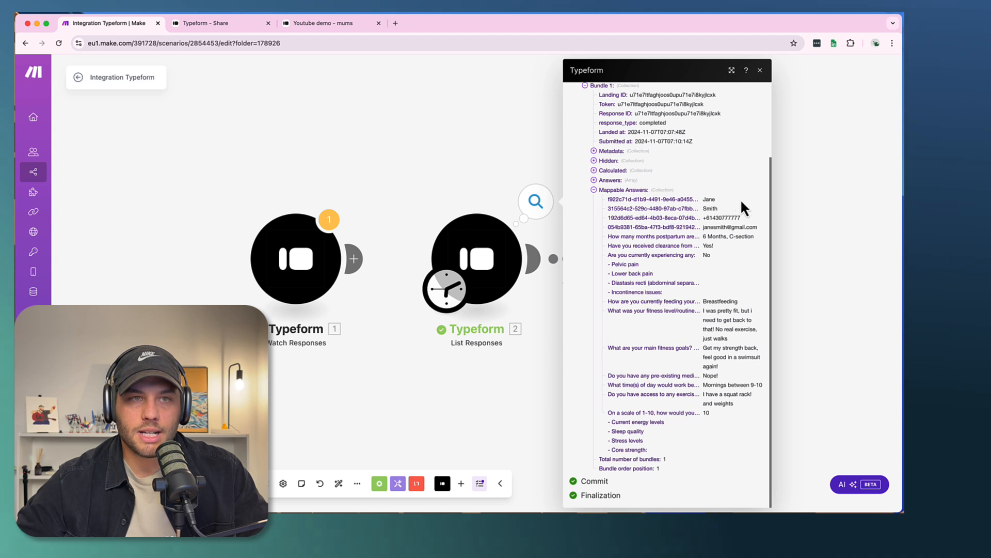
drag(704, 218, 745, 413)
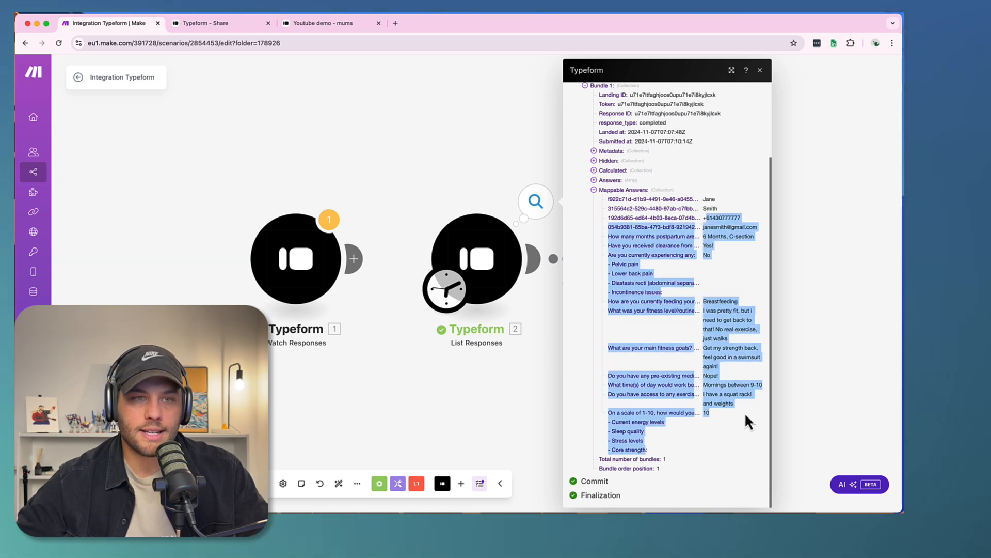
- Inspect the Name and email values in the Set multiple variables module's output bundle
click(828, 288)
click(715, 204)
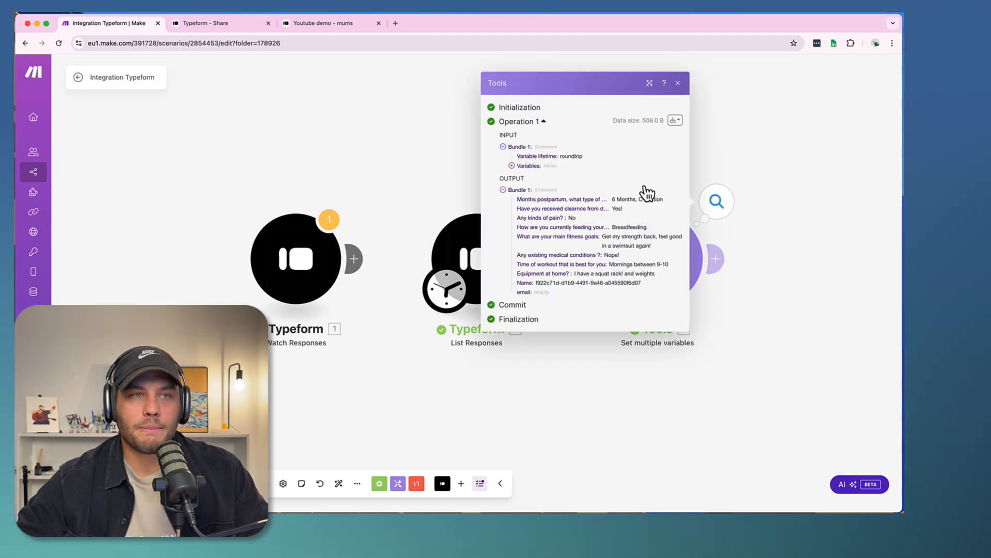
drag(536, 283, 719, 268)
click(797, 165)
- Open the Set multiple variables module's settings and clear the Answers mapping from the Name variable's value
click(669, 263)
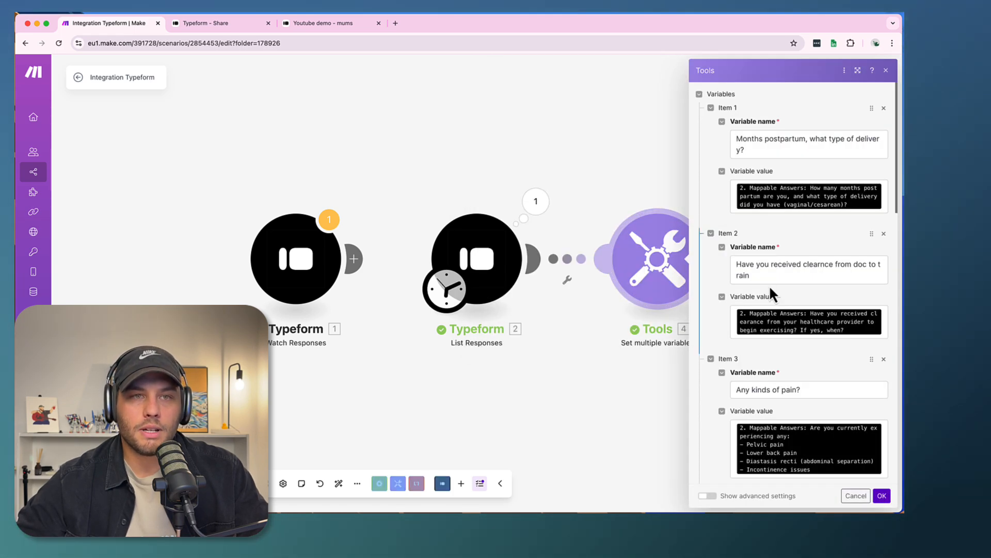
scroll(770, 288, down, 15)
click(870, 372)
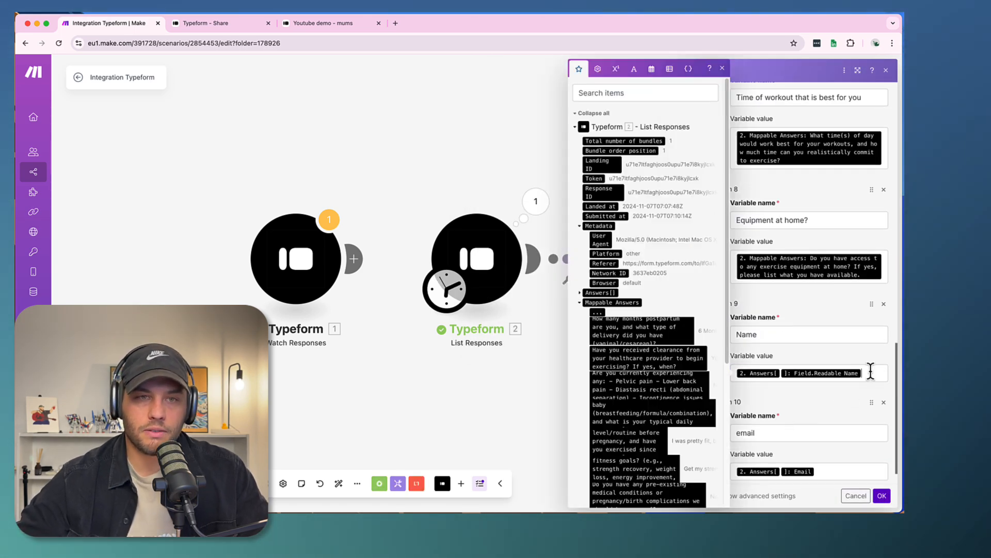
key(BackSpace)
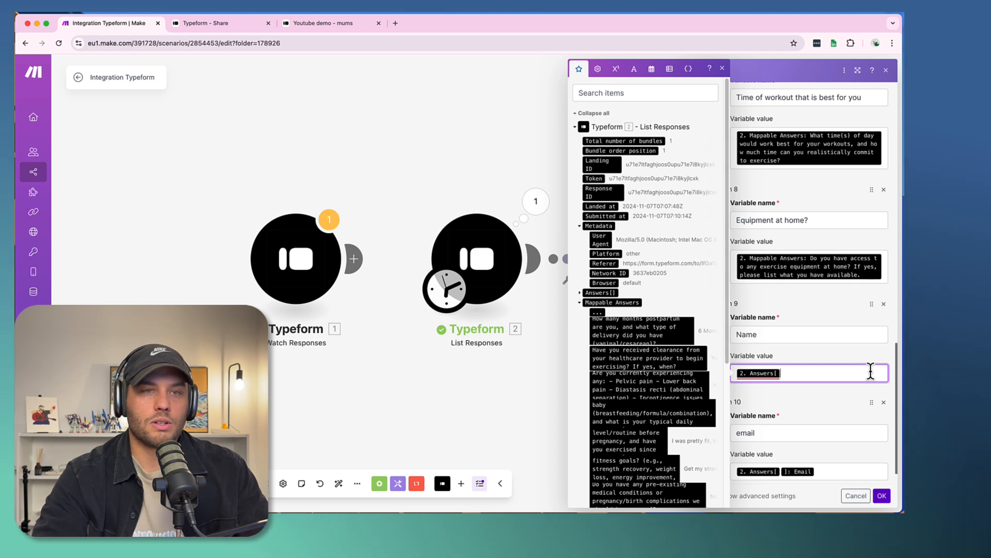
scroll(602, 287, down, 3)
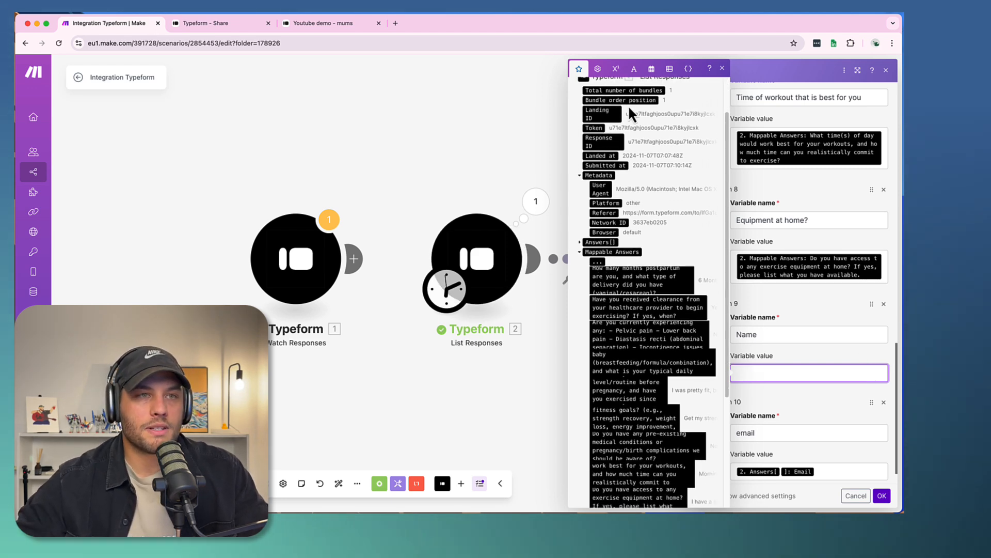
- Search the mappable items for the respondent's first name and map the matching Mappable Answers item to the Name variable
scroll(630, 112, up, 3)
click(626, 93)
text(name)
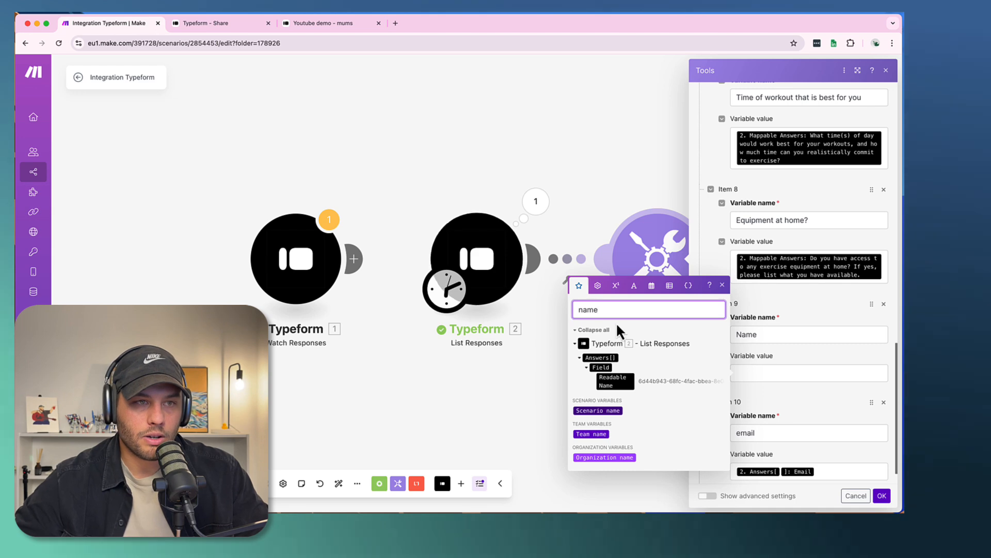
text(first)
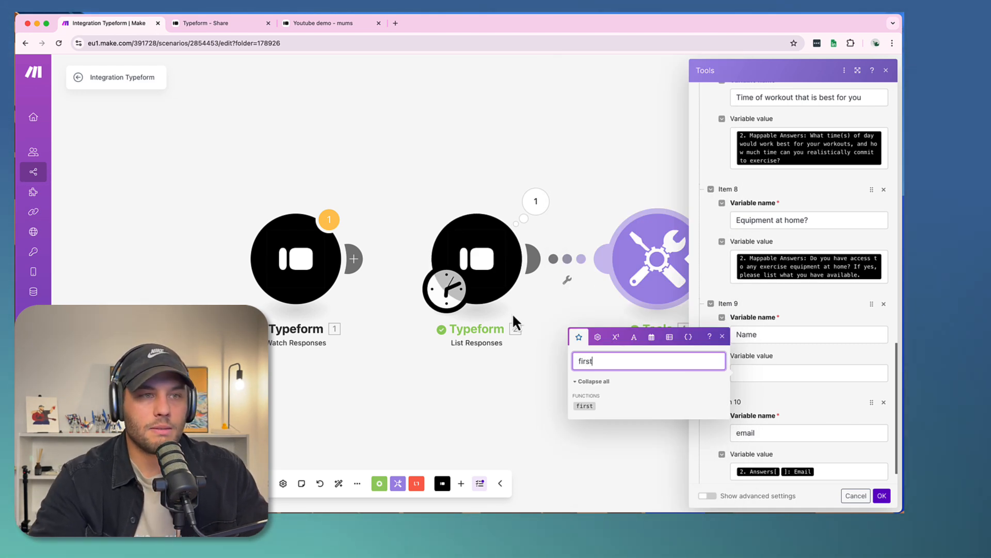
key(BackSpace)
key(BackSpace)
text(jane)
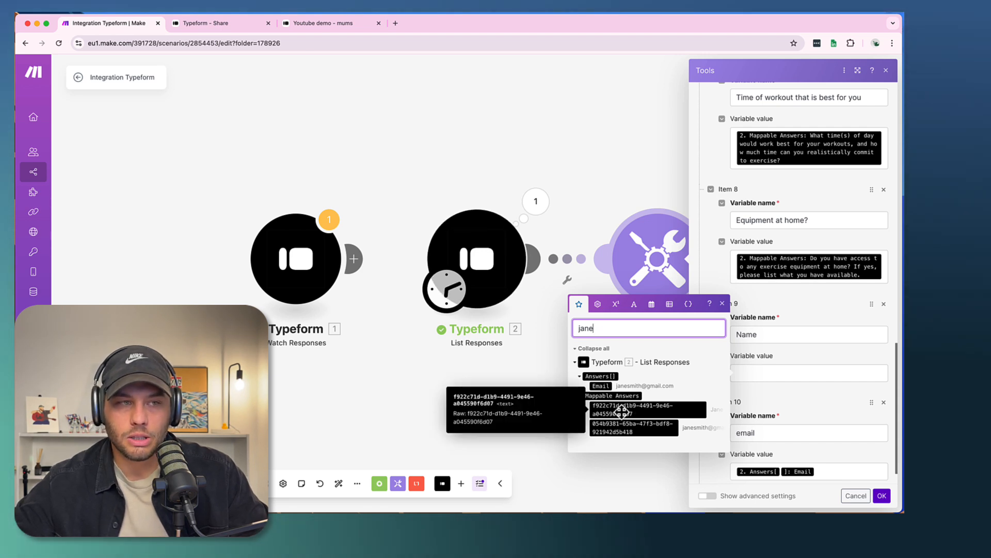
drag(623, 411, 805, 372)
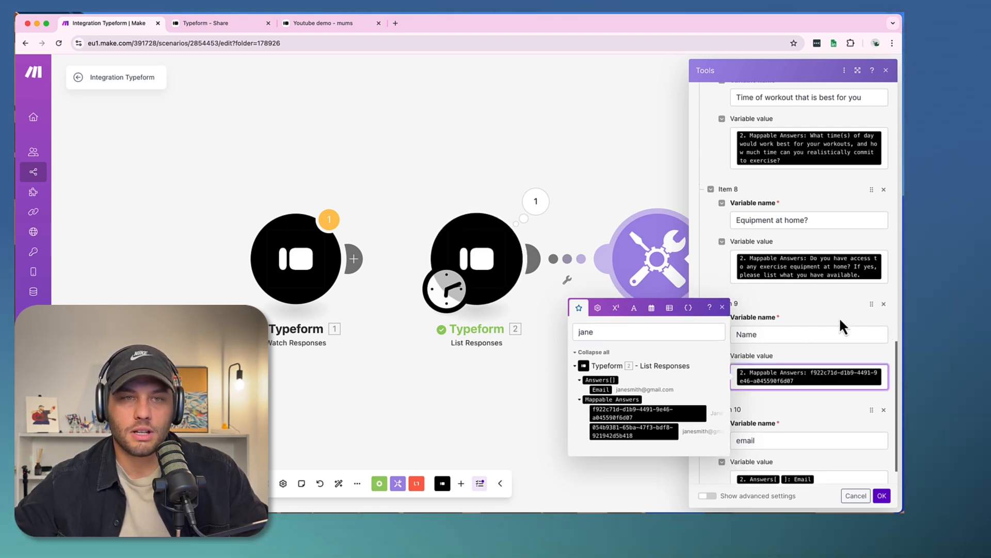
- Replace the email variable's value with the email answer from Mappable Answers and save the module settings
scroll(774, 313, down, 2)
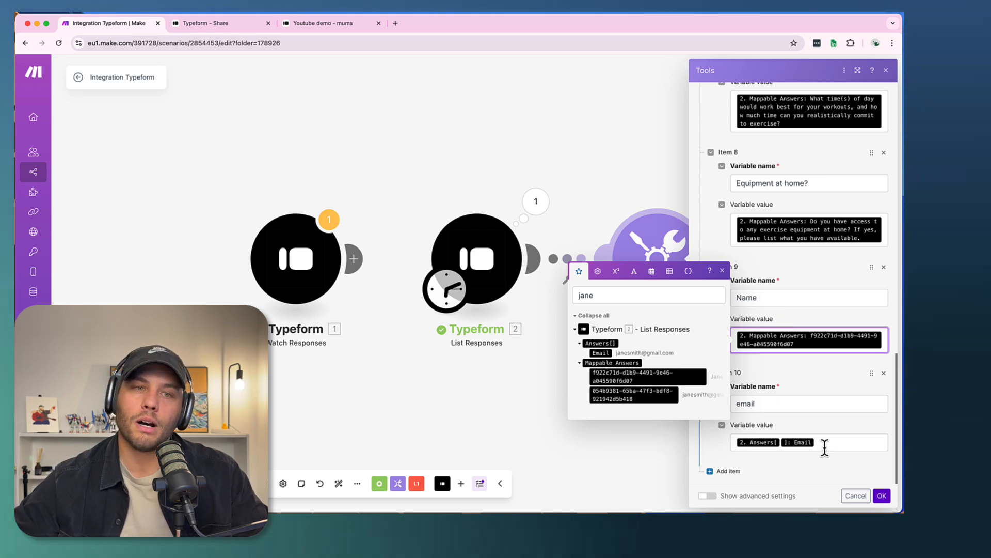
click(822, 443)
key(BackSpace)
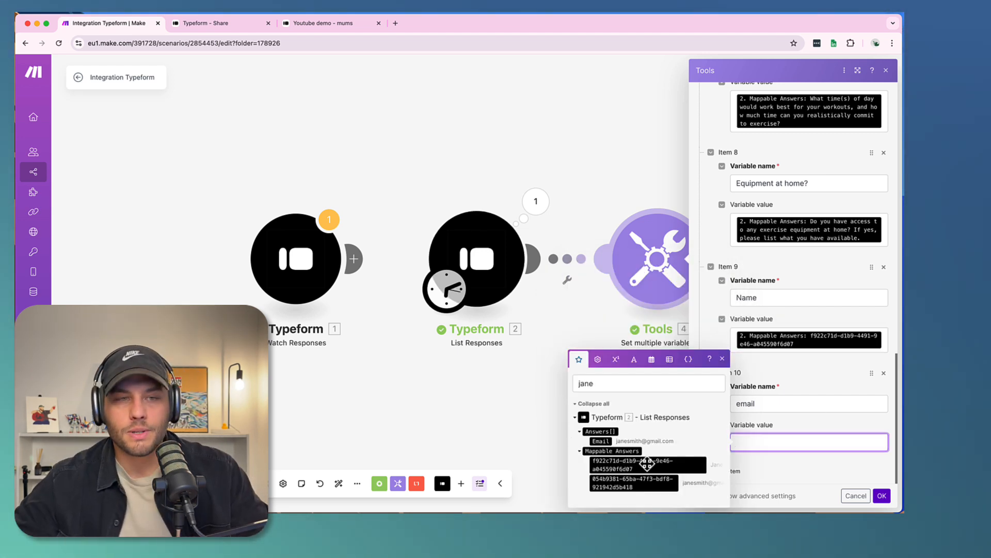
click(635, 481)
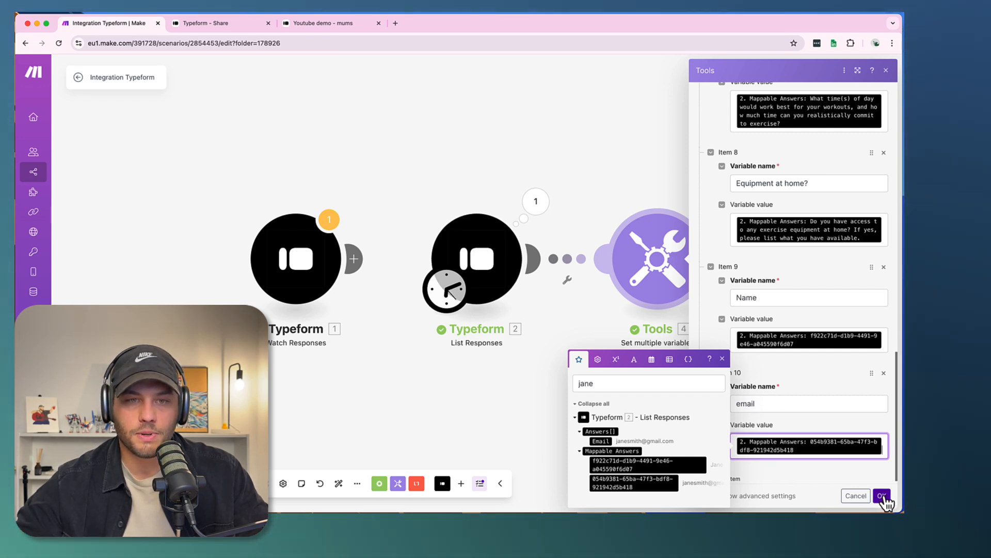
click(882, 495)
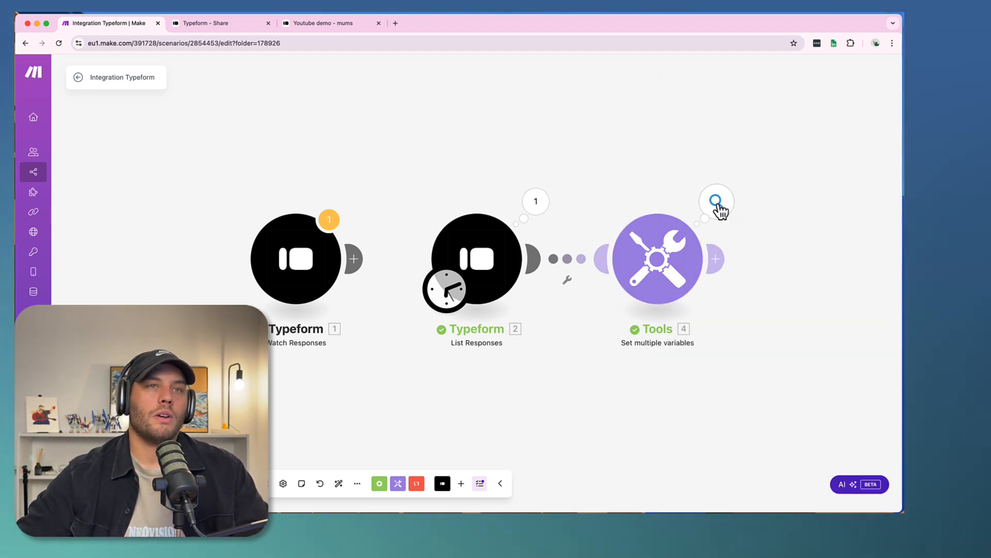
- Reopen the previous run's output of the Set multiple variables module and check its Name and email entries
click(716, 202)
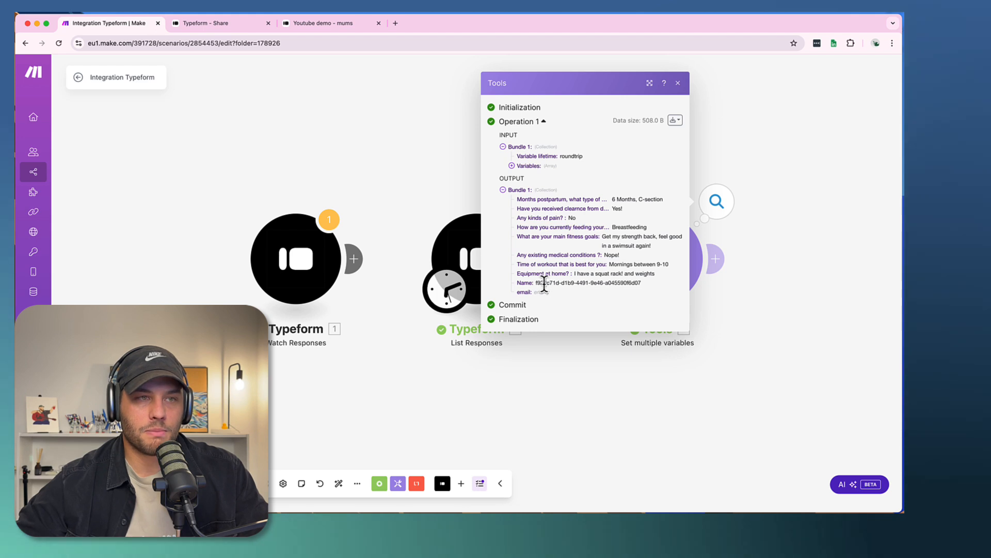
drag(545, 282, 535, 227)
click(592, 293)
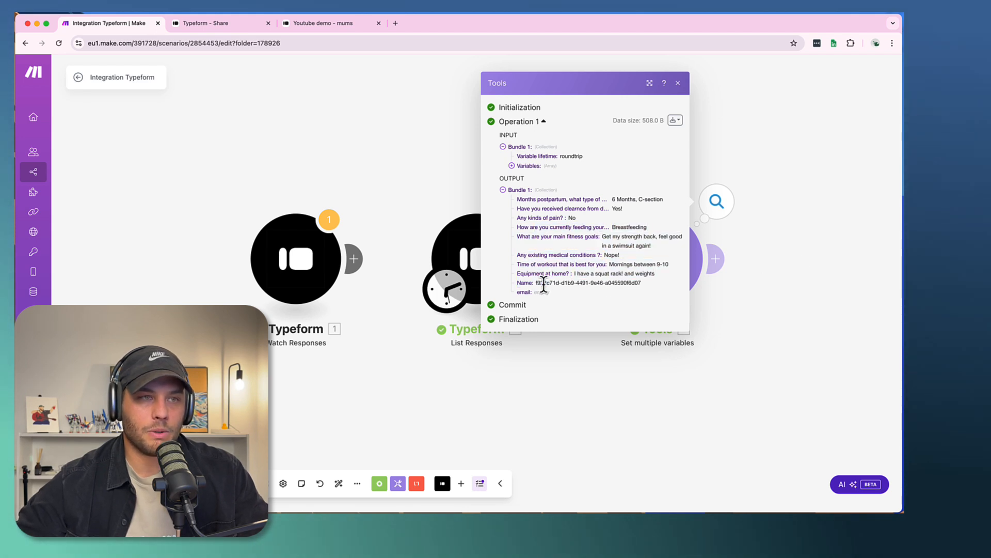
click(833, 249)
right_click(471, 273)
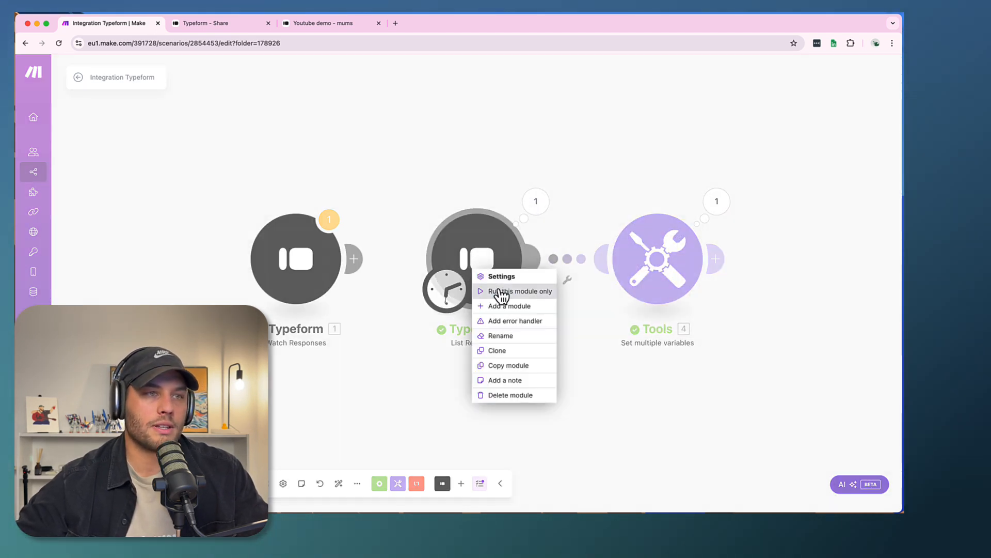
drag(488, 256, 488, 248)
click(483, 134)
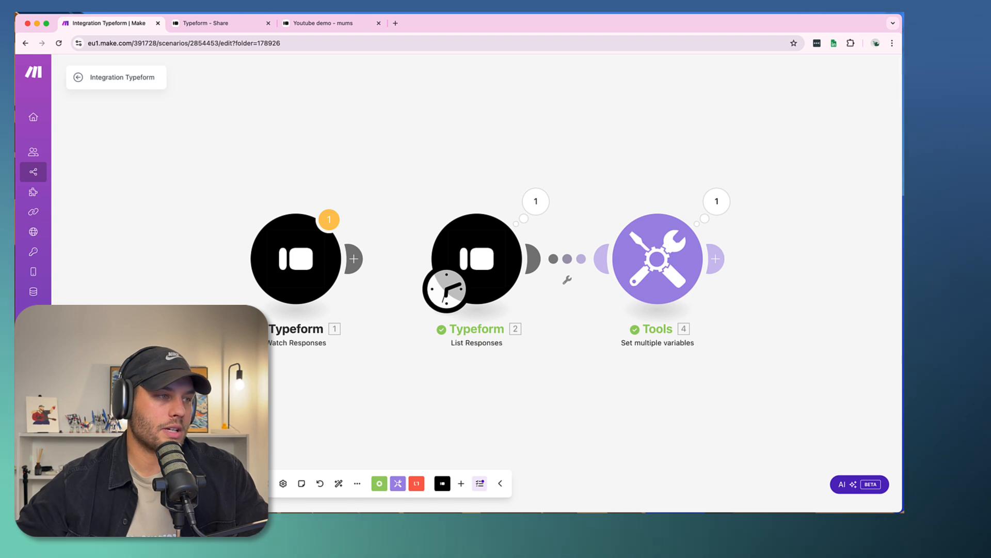
- Run the scenario once, review the Set multiple variables output including Name and email, and close the output view
click(100, 483)
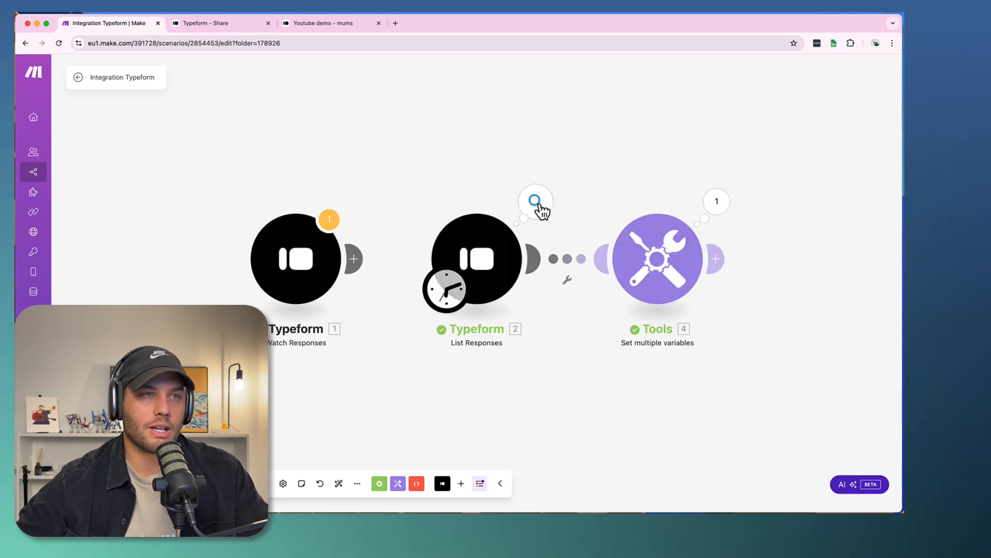
click(718, 205)
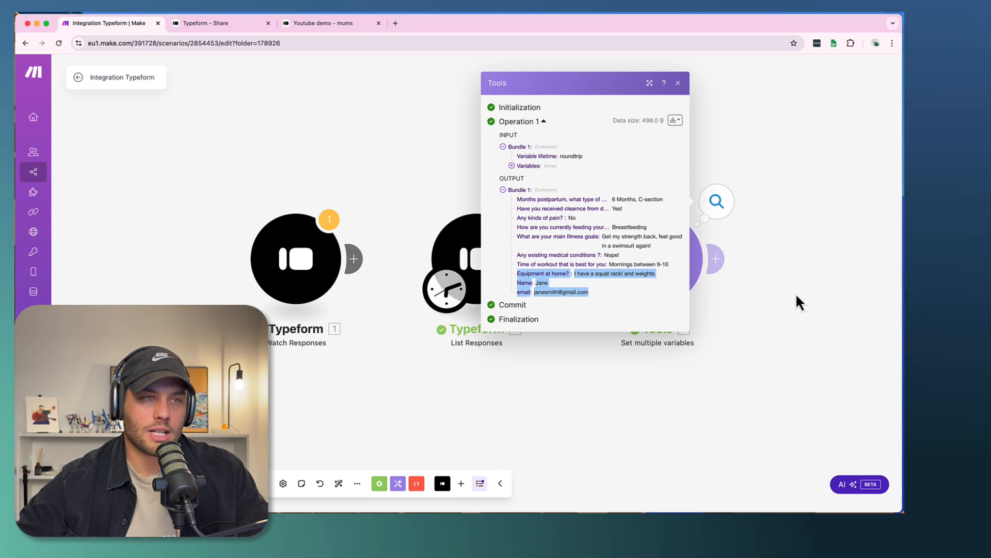
double_click(795, 293)
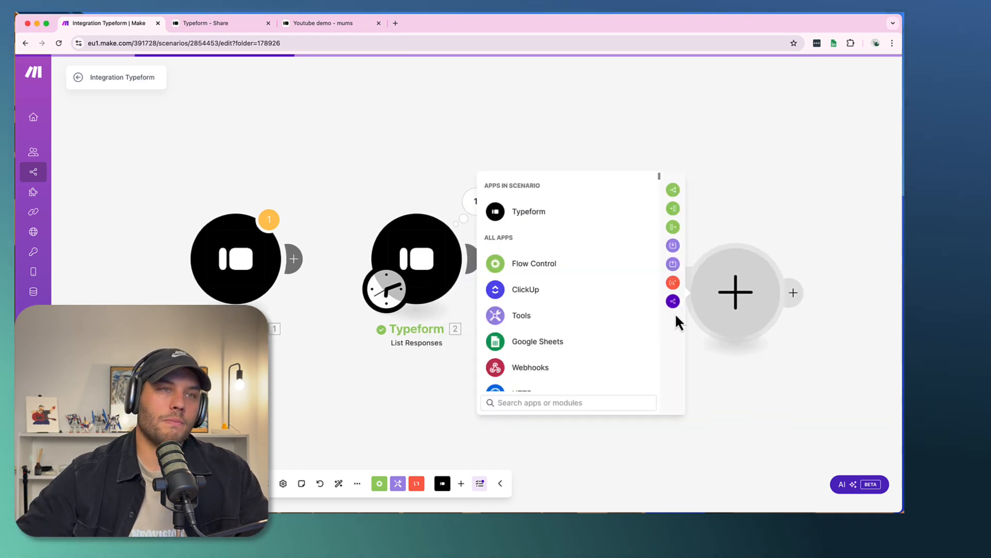
click(735, 193)
drag(815, 163, 732, 185)
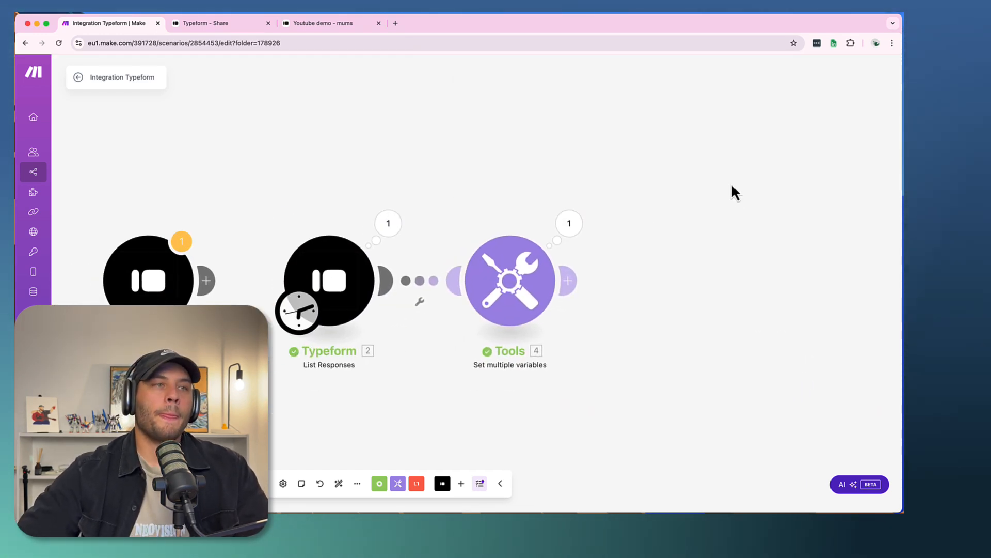
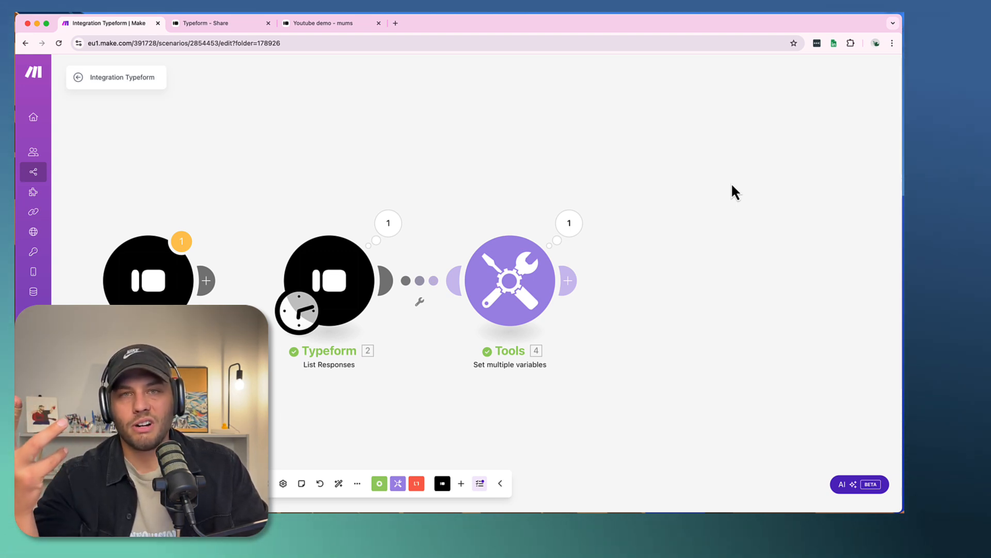
- Add a Router after the Set multiple variables module
click(572, 283)
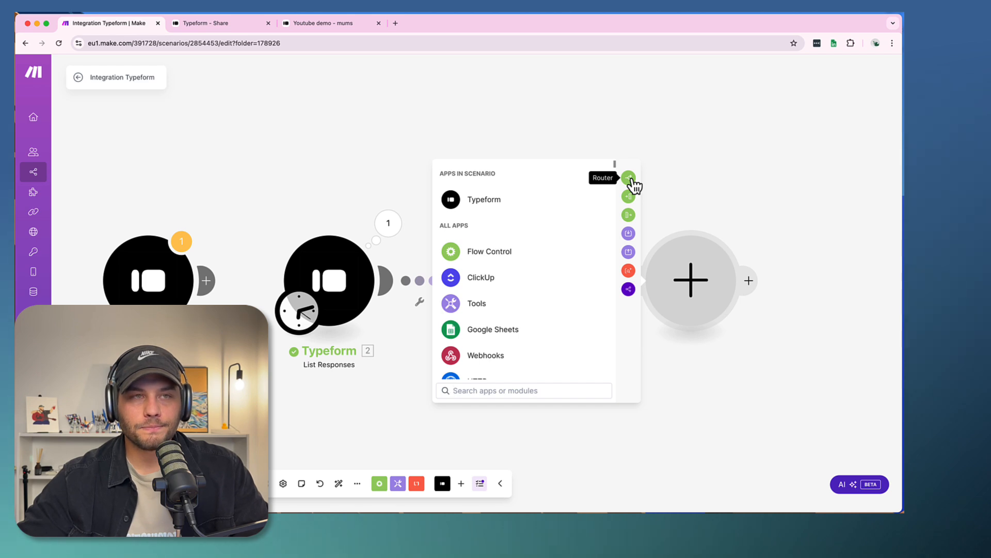
click(628, 178)
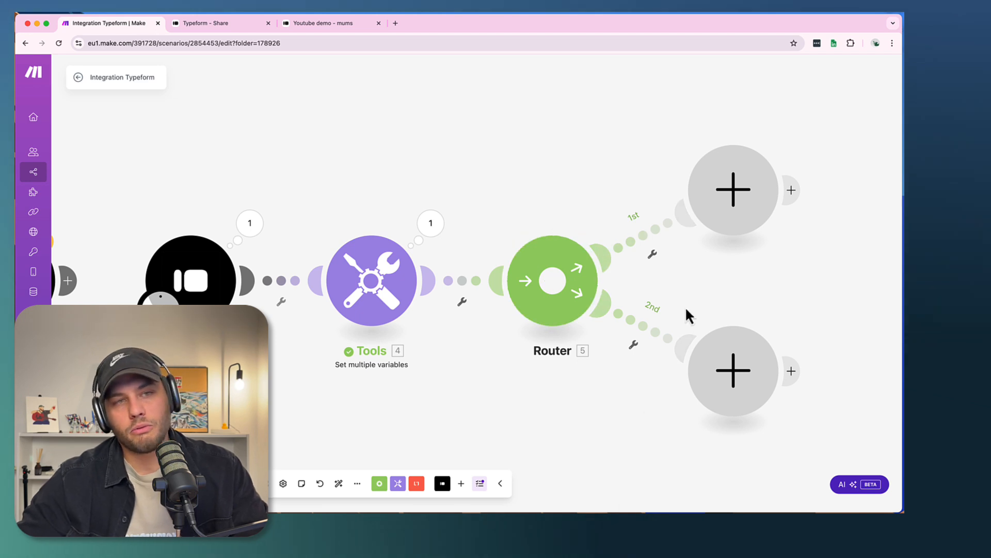
scroll(514, 124, right, 4)
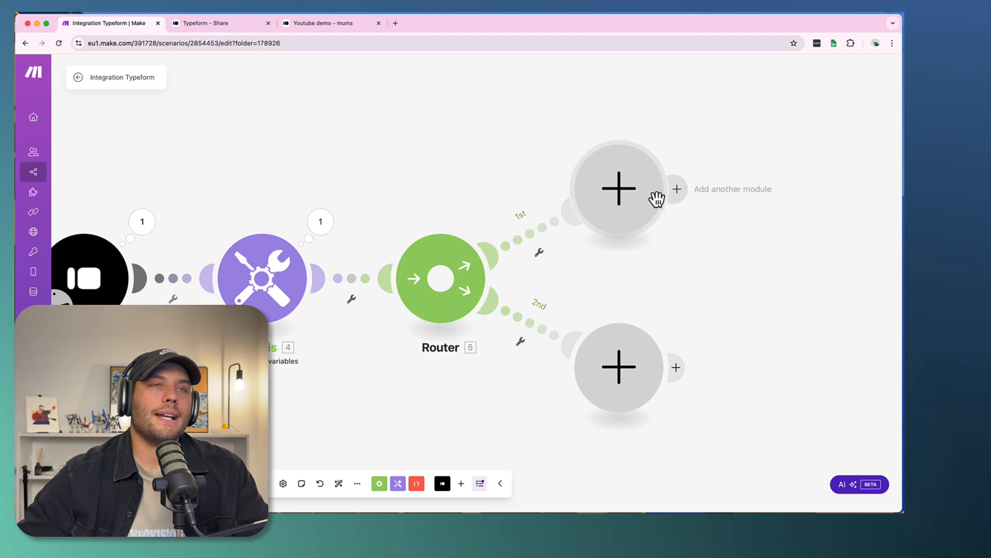
- Add a Gmail Send an Email module on the router's first route
click(619, 198)
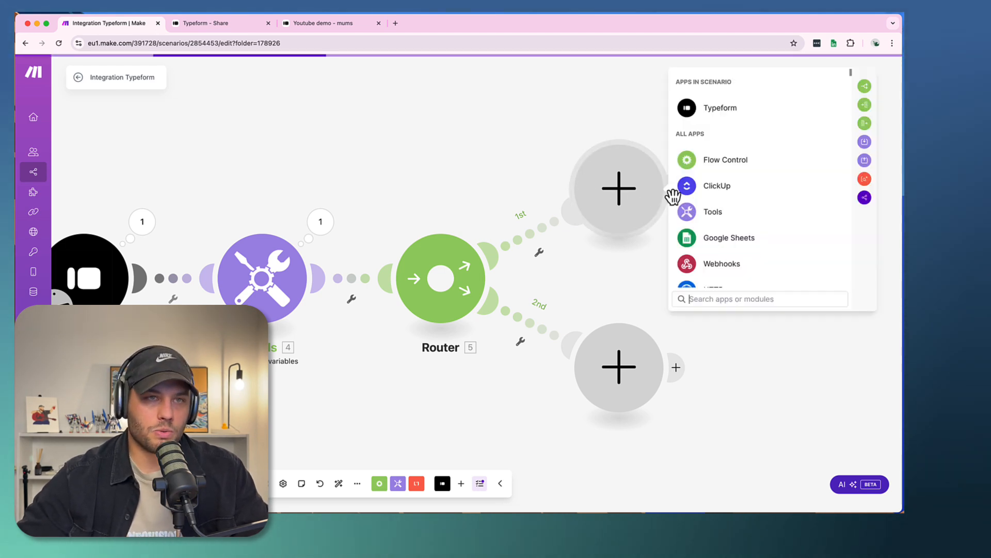
text(gmail)
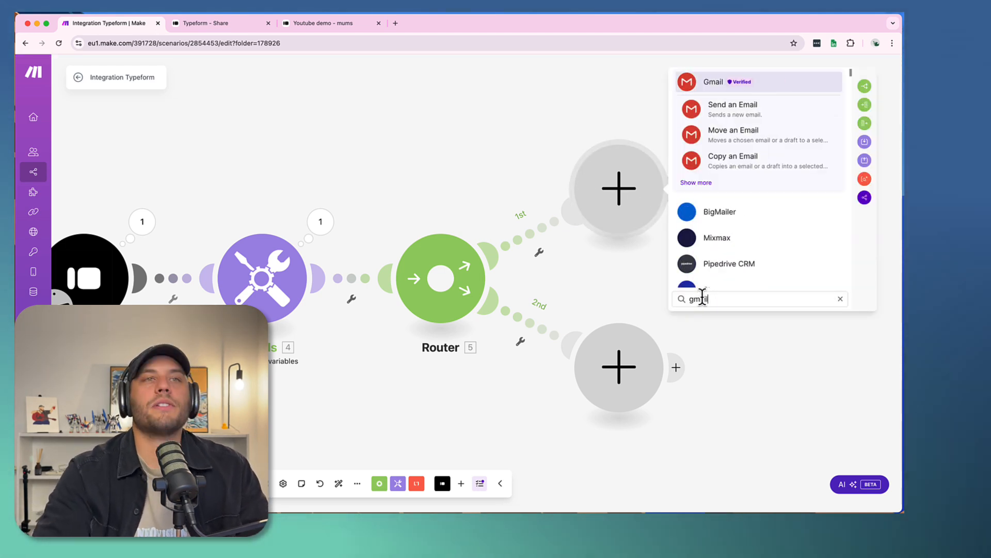
click(735, 111)
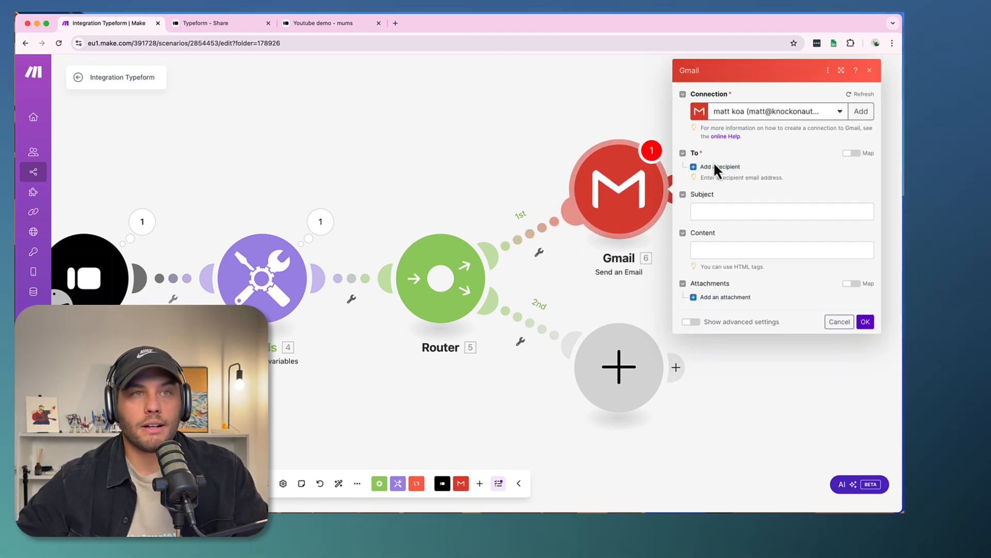
- Add the email variable as the message recipient and set the subject to "Welcome to PostPartum Mums!"
click(718, 174)
click(713, 184)
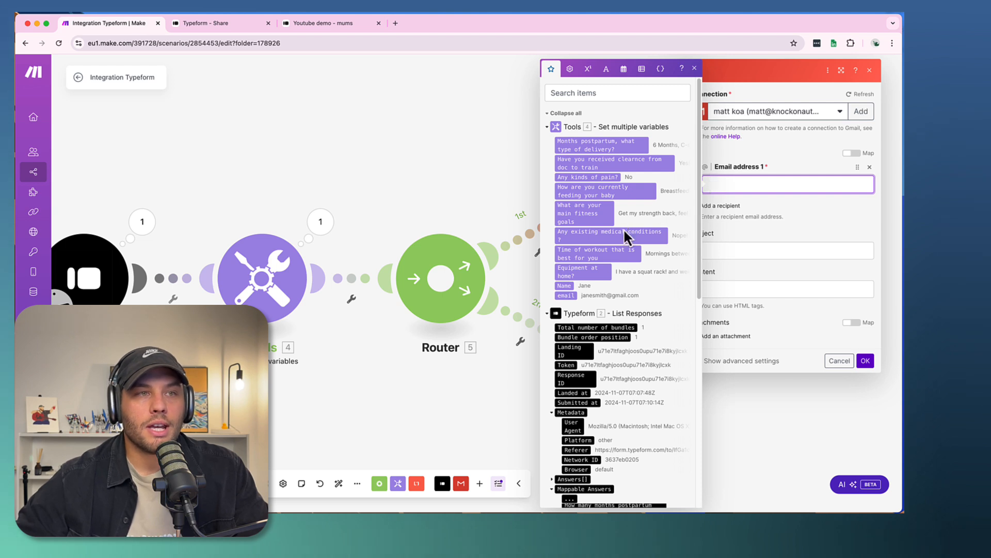
click(563, 295)
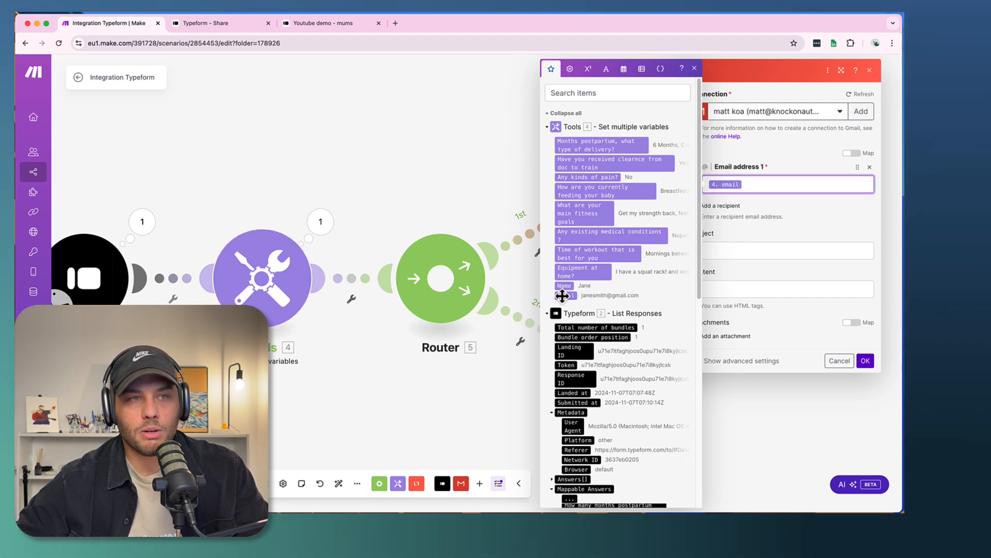
click(720, 250)
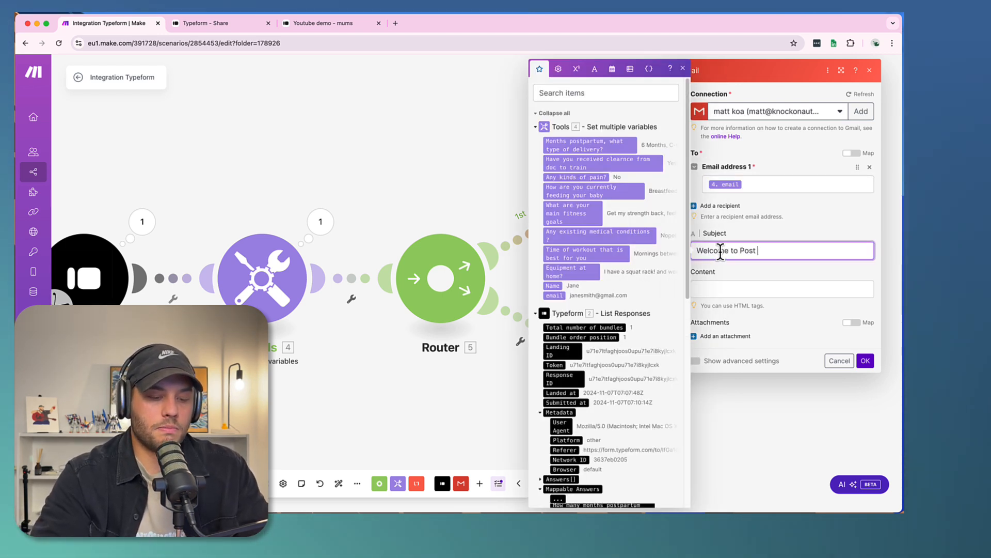
text(Welcome to PostPart)
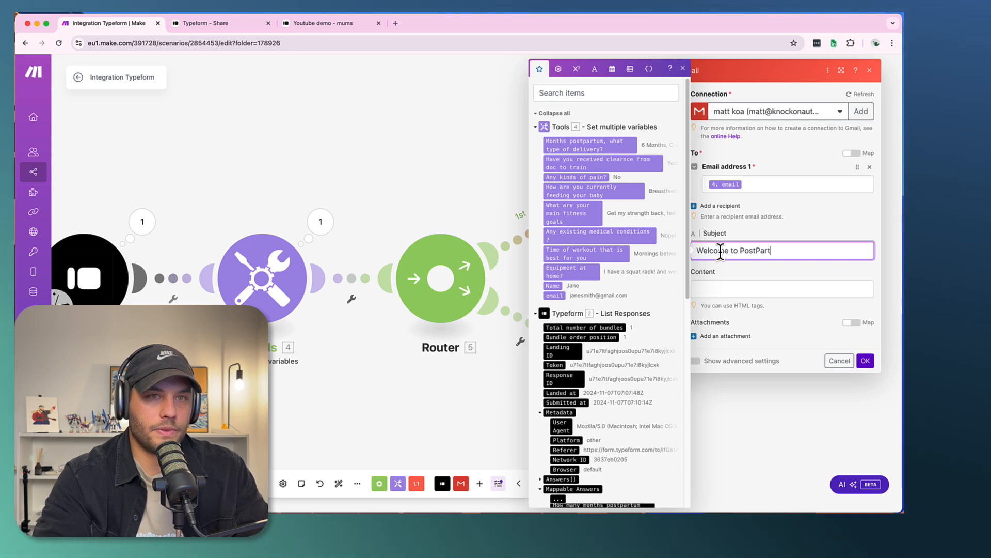
text(um Mums!)
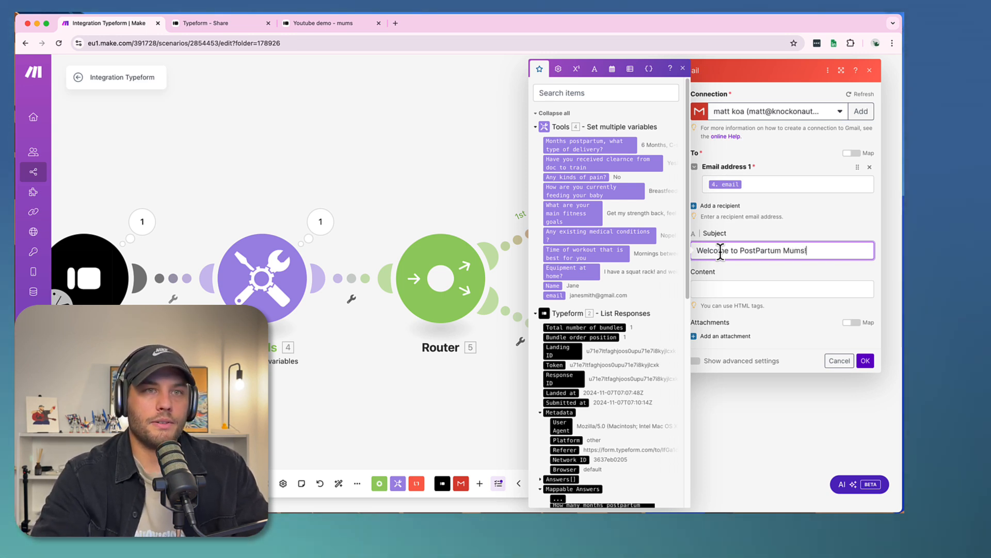
- Start the email content with the greeting "Hey", the mapped Name variable and a comma, followed by a blank line
click(743, 288)
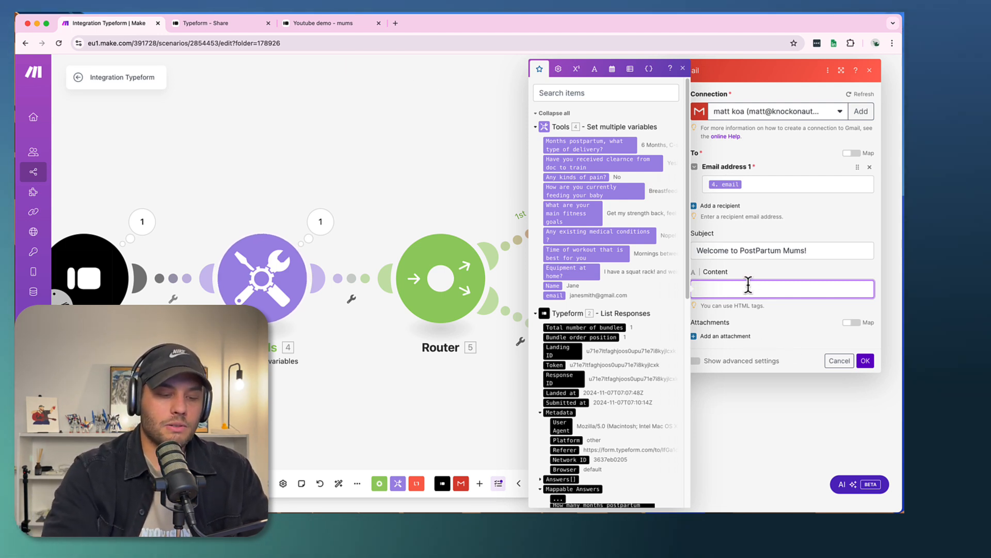
text(Hey)
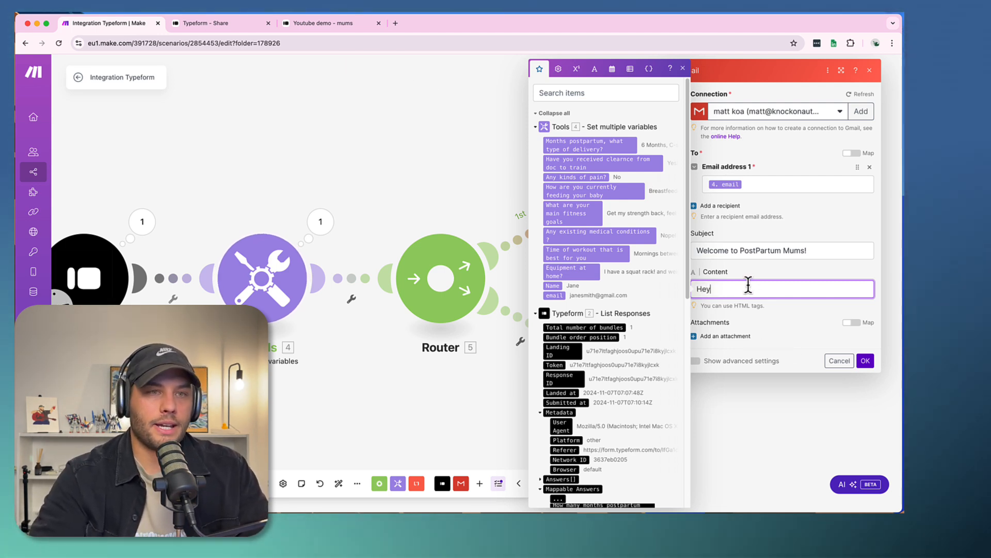
key(BackSpace)
key(BackSpace)
key(BackSpace)
text(Hye)
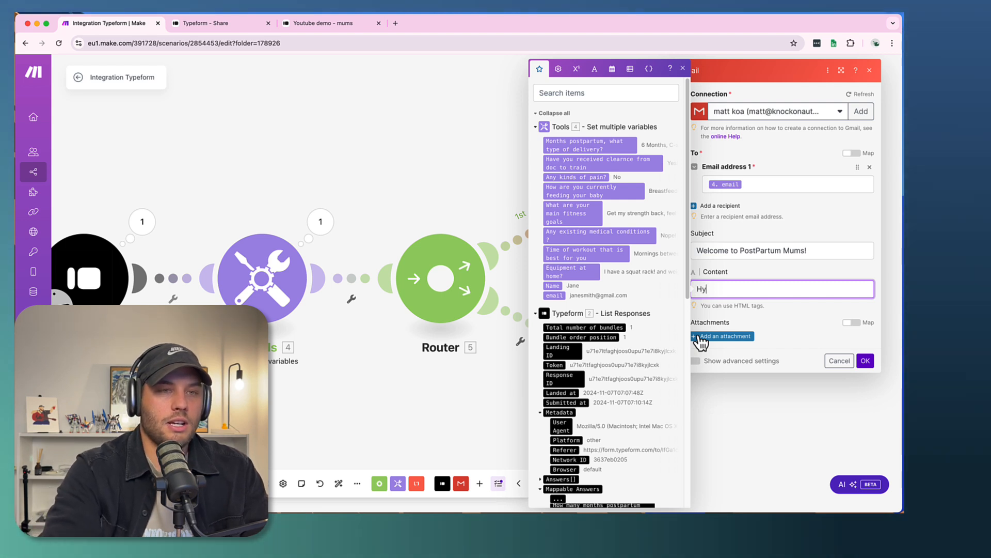
key(BackSpace)
key(BackSpace)
key(BackSpace)
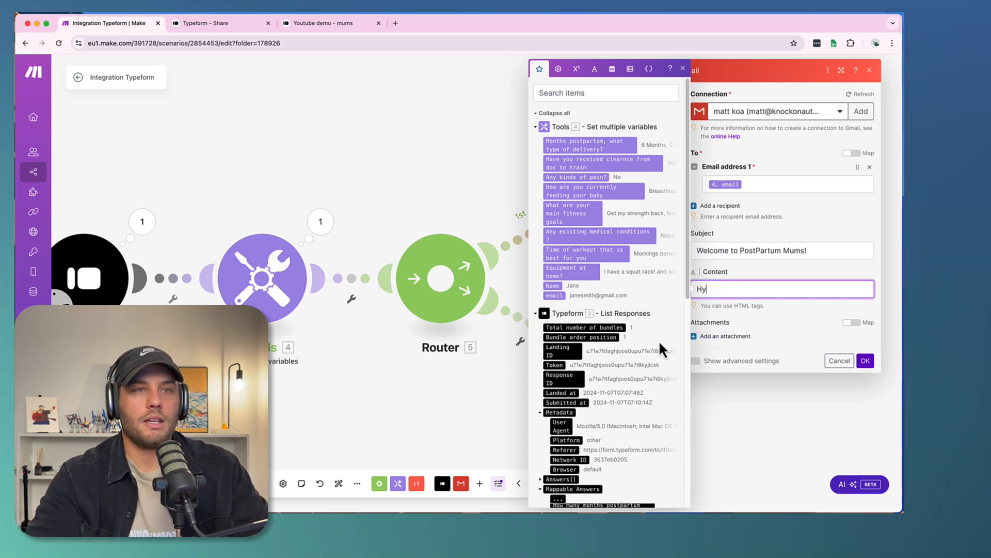
text(ey)
click(552, 287)
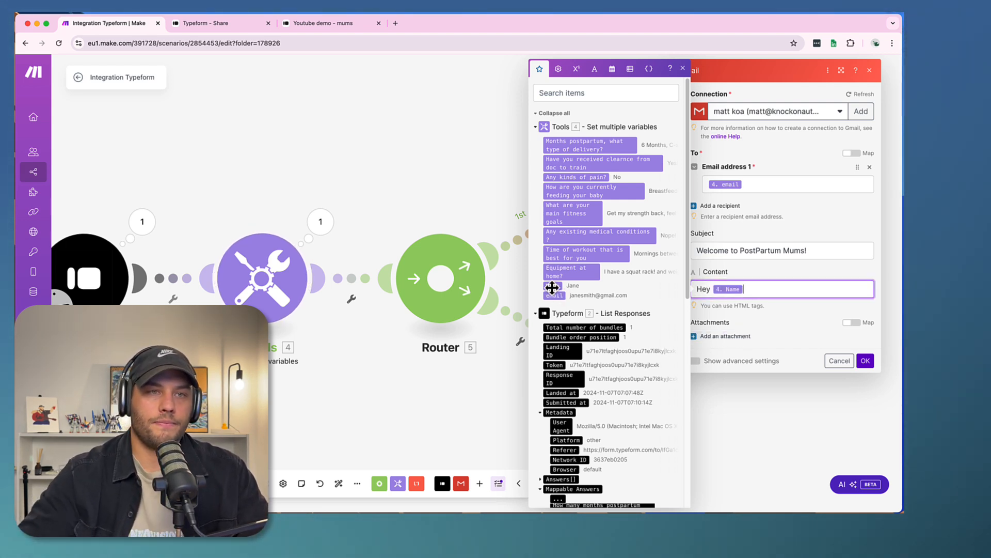
text(,)
key(Return)
key(Return)
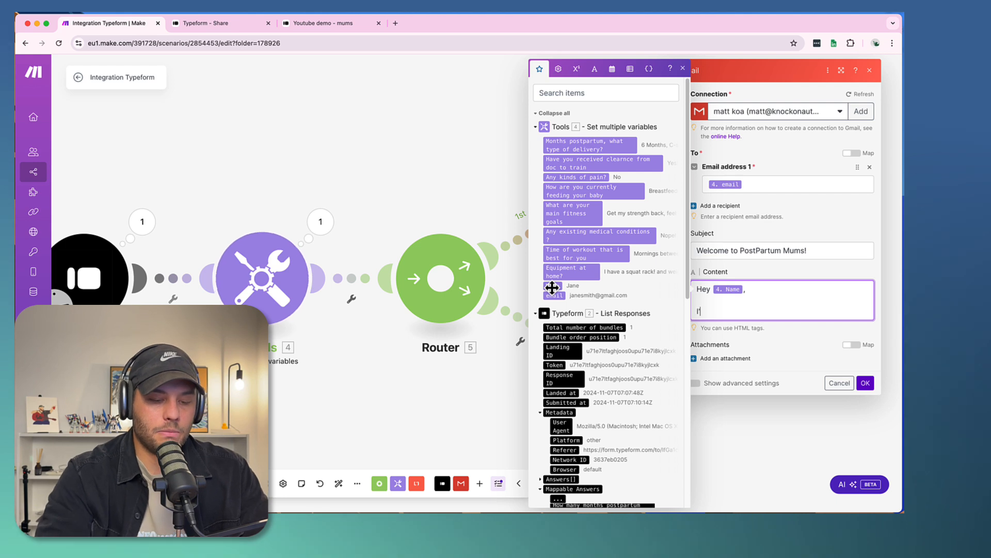
- Add the paragraph "I'm so grateful you chose me to help you get your pre baby body back!" to the email content
text(I'm so grateful yo)
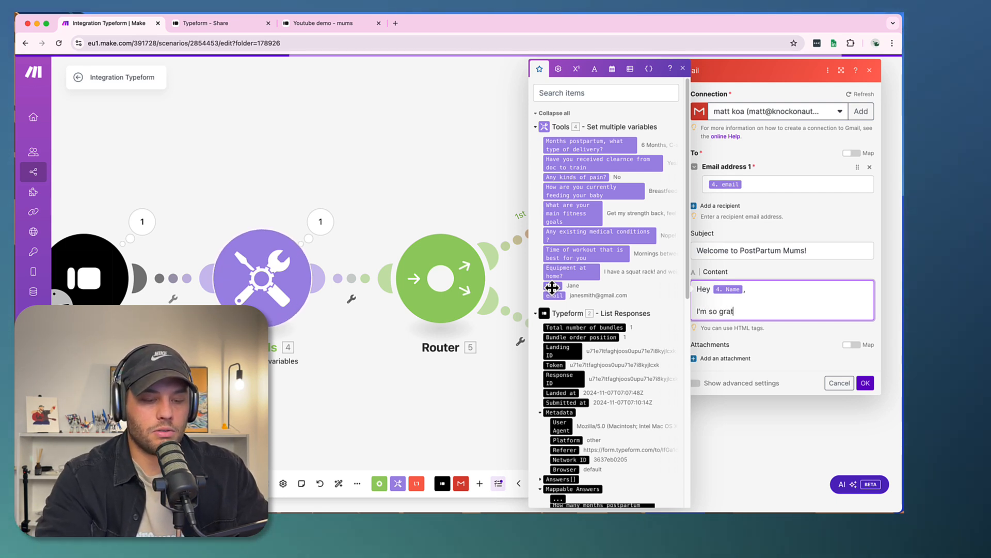
text(chos)
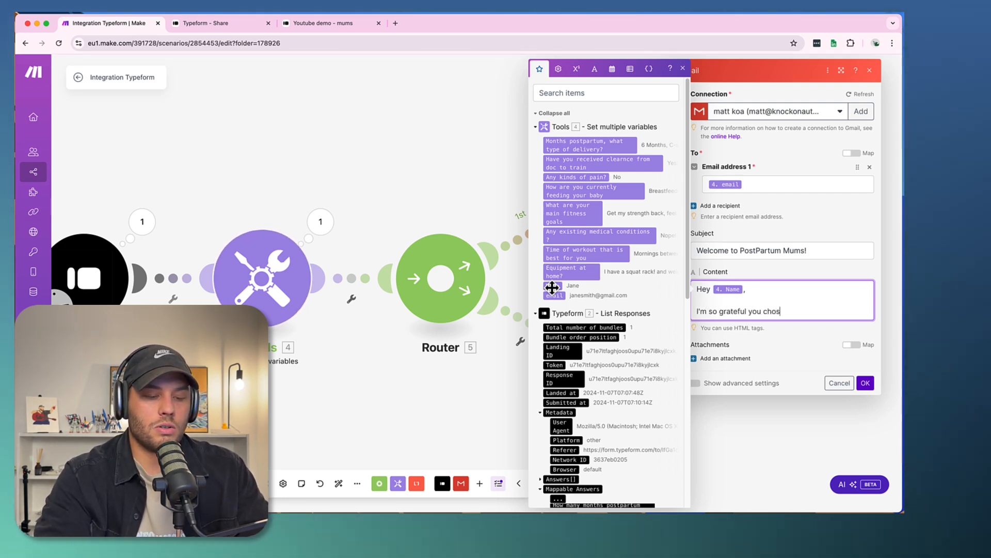
text(e me to help you get your pr)
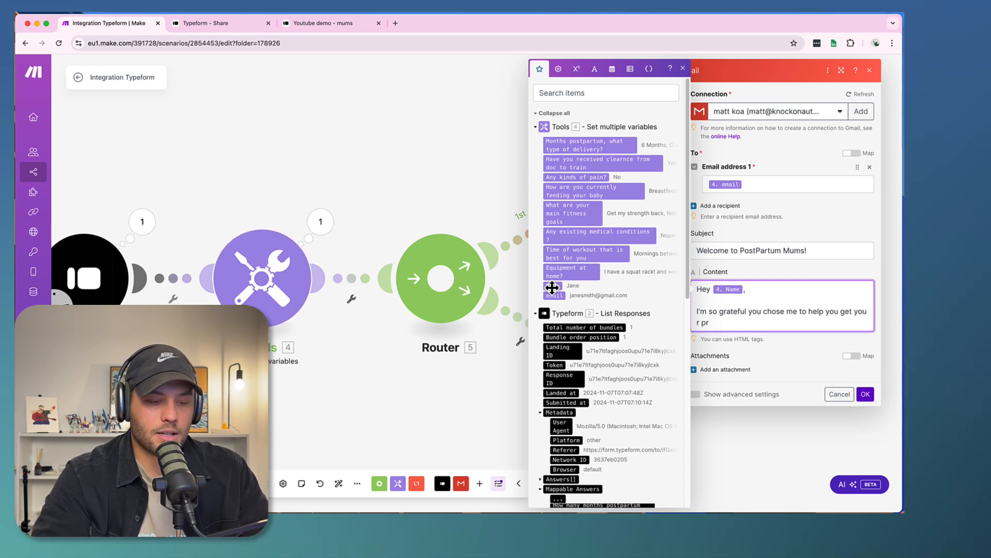
text(e baby body back)
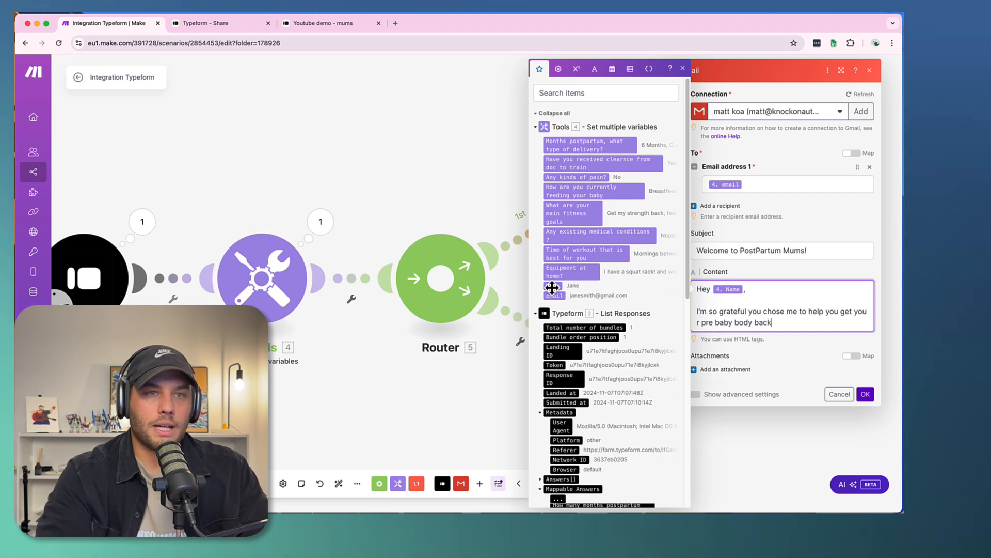
text(!)
key(Return)
key(Return)
- Add "I look forward to helping you with" followed by the main fitness goals variable in quotation marks
text(I look )
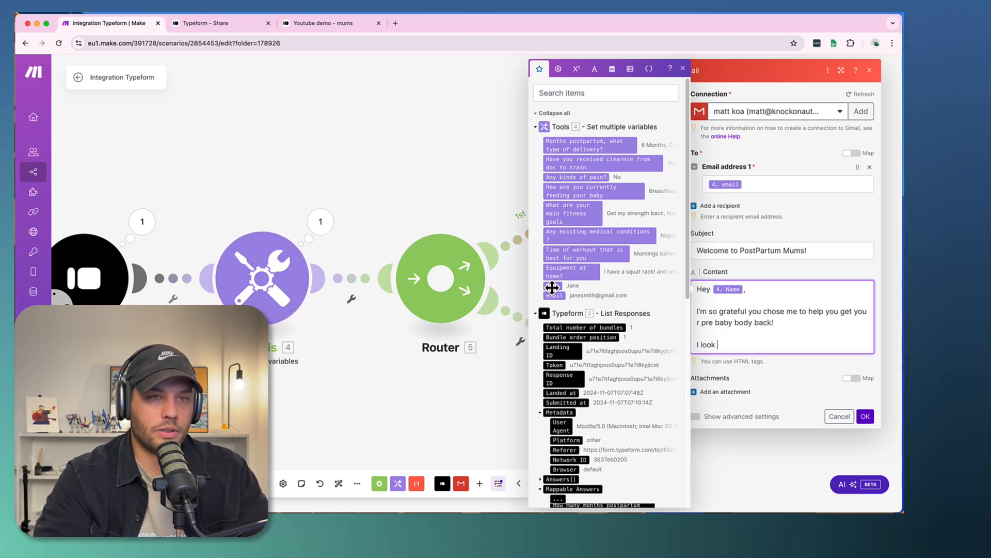
text(forward to helping you with)
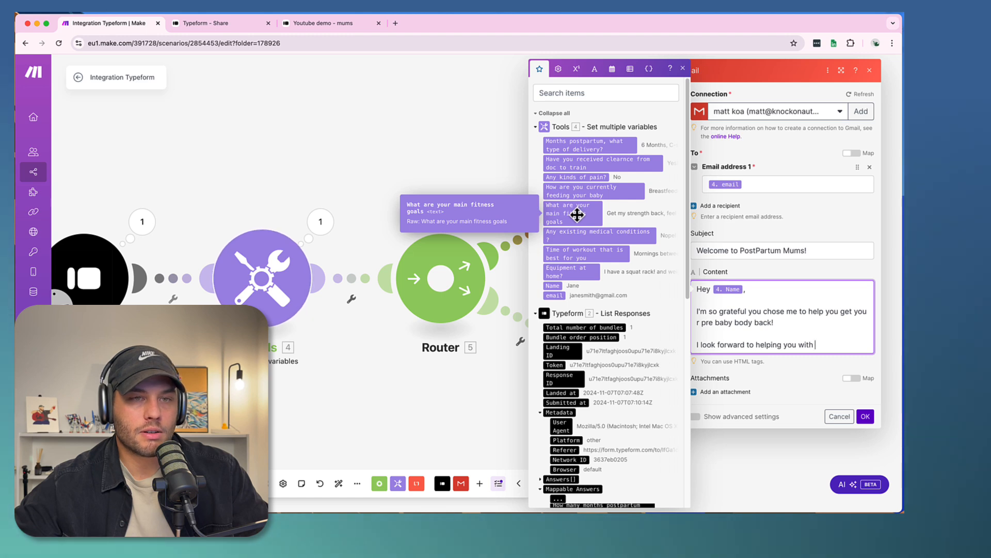
text(")
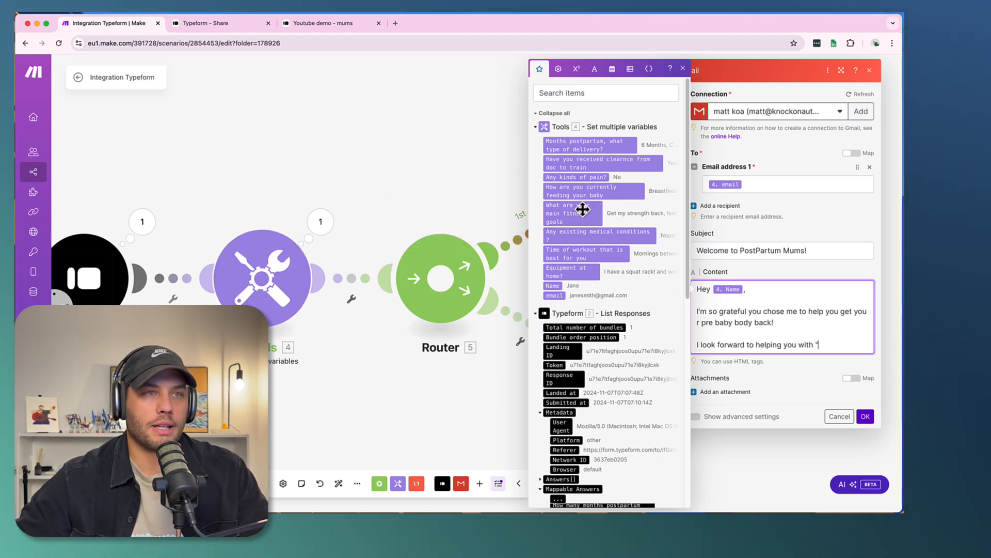
click(578, 213)
text(")
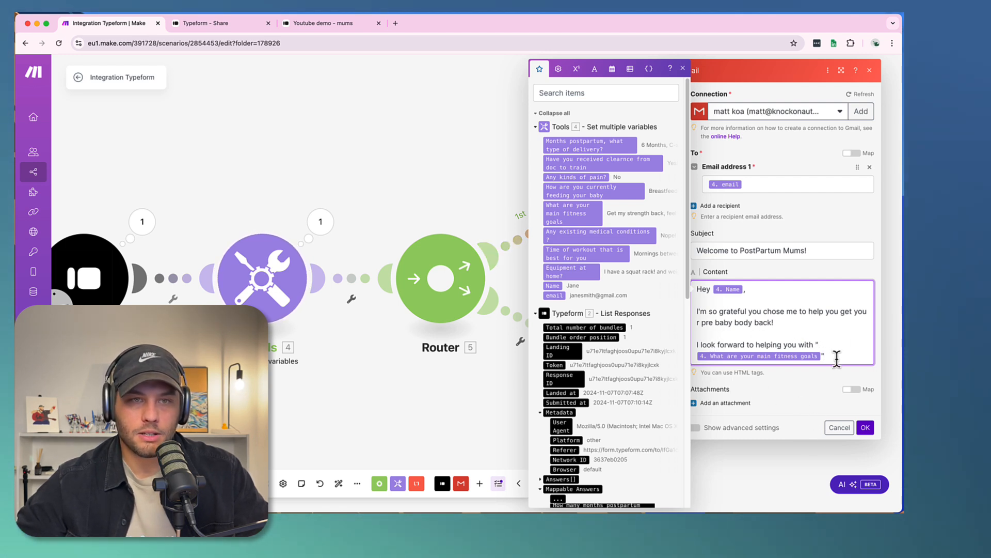
- Close the email content with "Look out for my next email with onboarding information!" and save the Gmail module
key(Return)
key(Return)
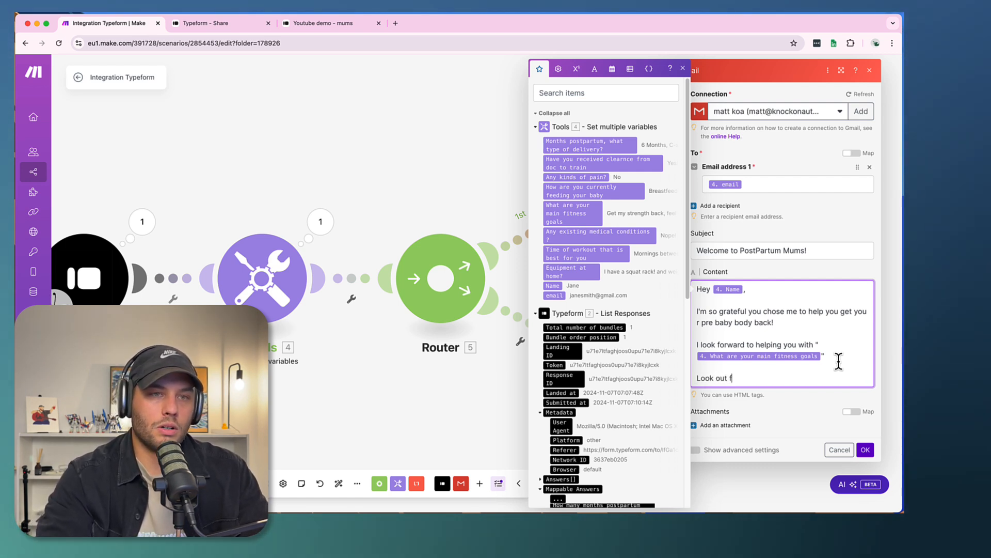
text(Look out for my next)
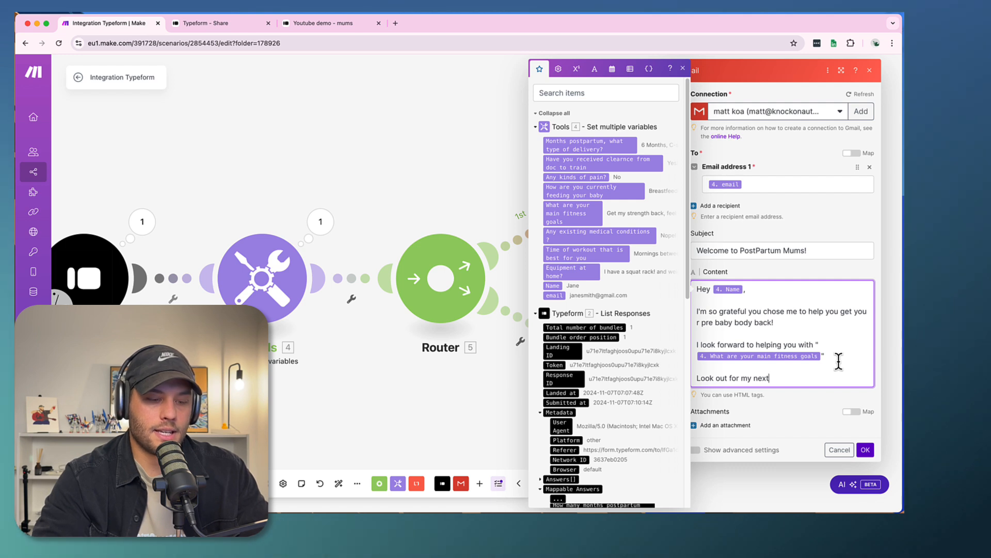
text( email with onb)
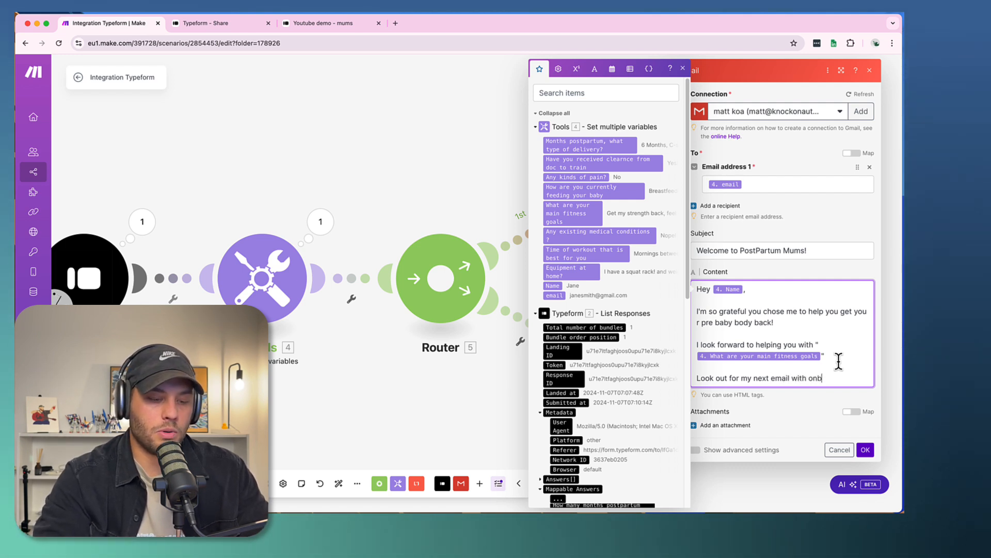
text(oarding informati)
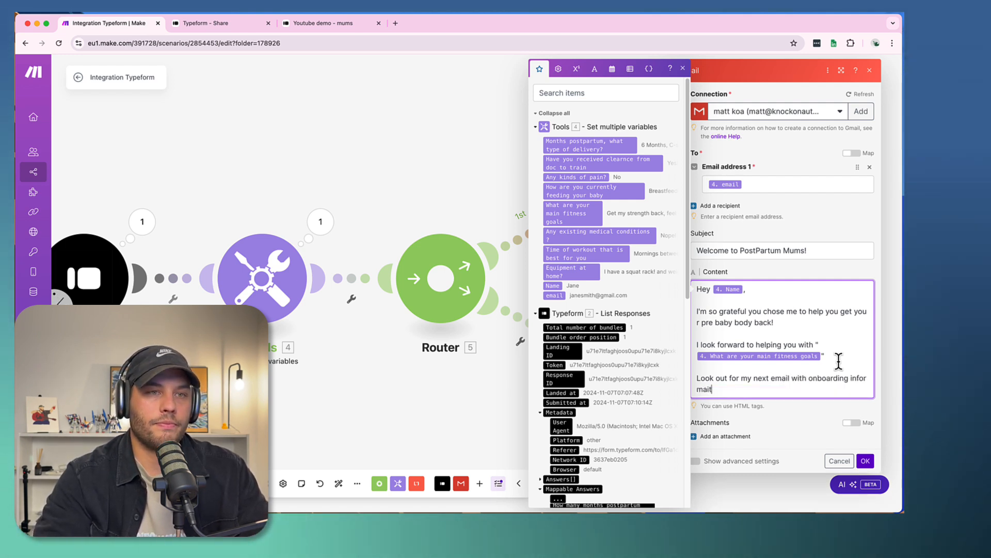
text(on!)
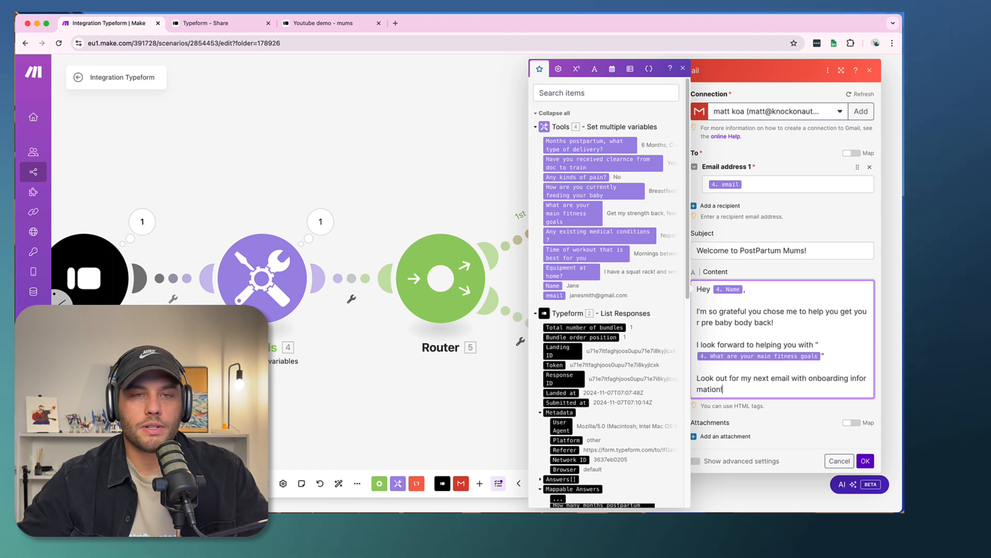
click(865, 461)
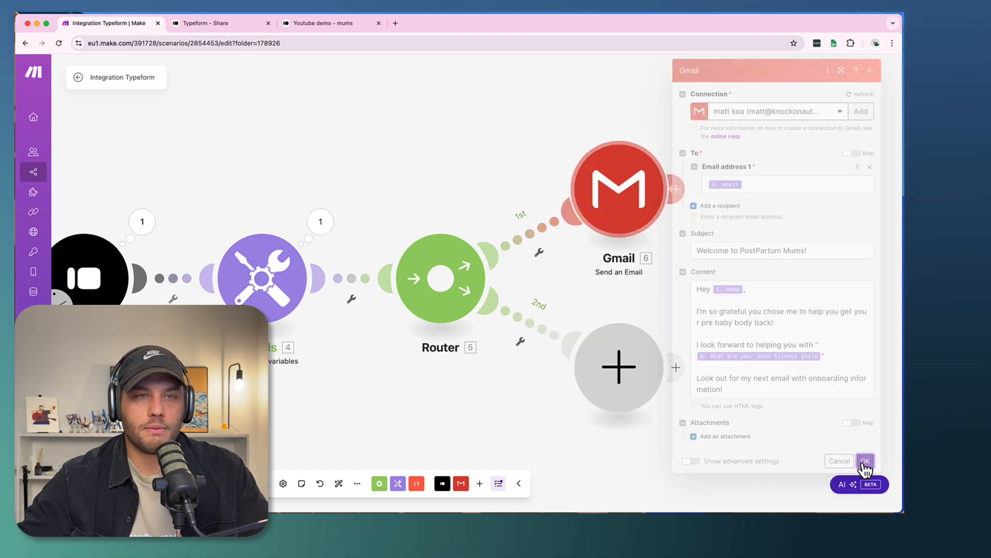
- Copy the Gmail module from the first route and paste the duplicate onto the scenario canvas
right_click(636, 224)
click(593, 132)
right_click(612, 165)
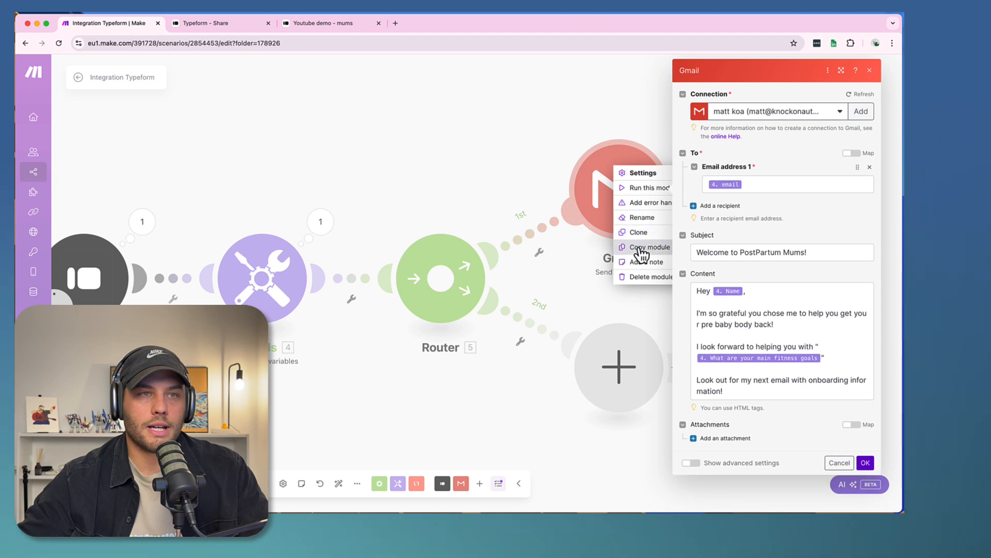
click(641, 250)
right_click(662, 336)
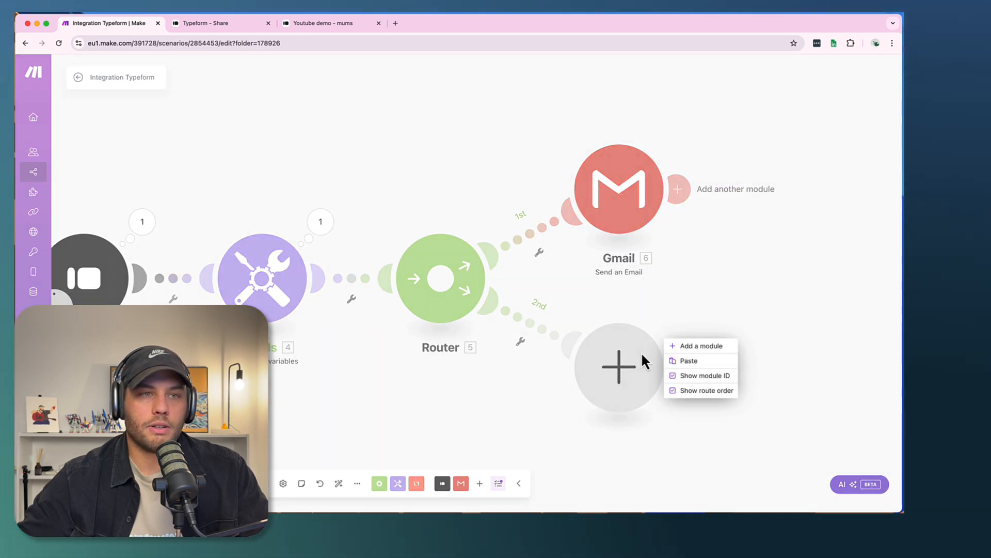
click(688, 361)
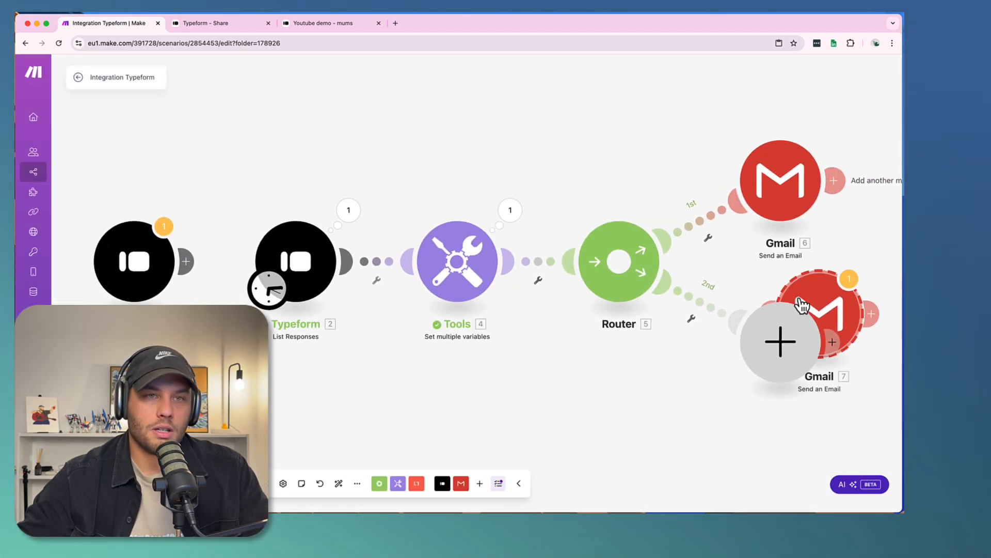
- Connect the duplicated Gmail module to the router's second route and remove the empty placeholder module
drag(821, 309, 640, 402)
right_click(641, 401)
click(681, 425)
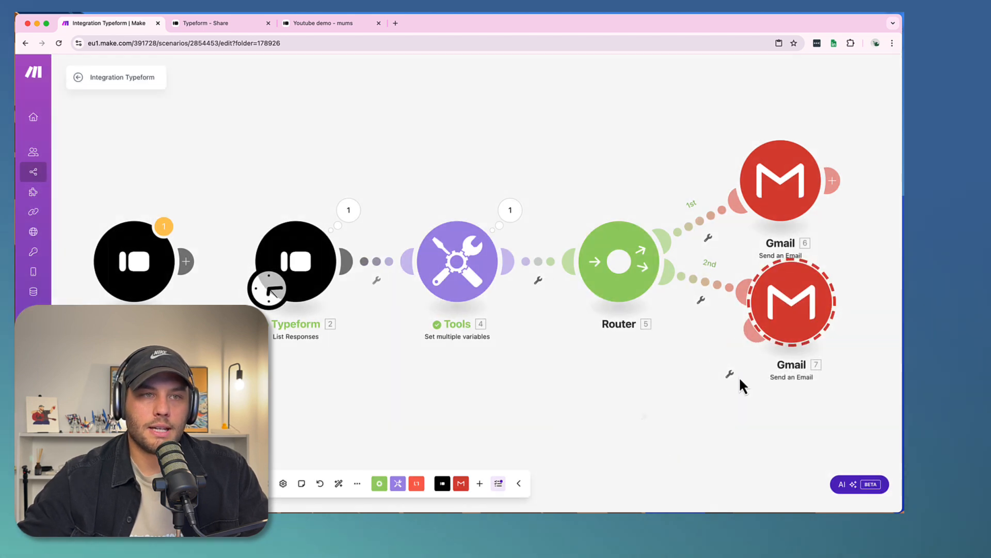
- Set the duplicated Gmail module's subject to "Onboarding for" followed by the Name variable and an exclamation mark
scroll(591, 412, right, 5)
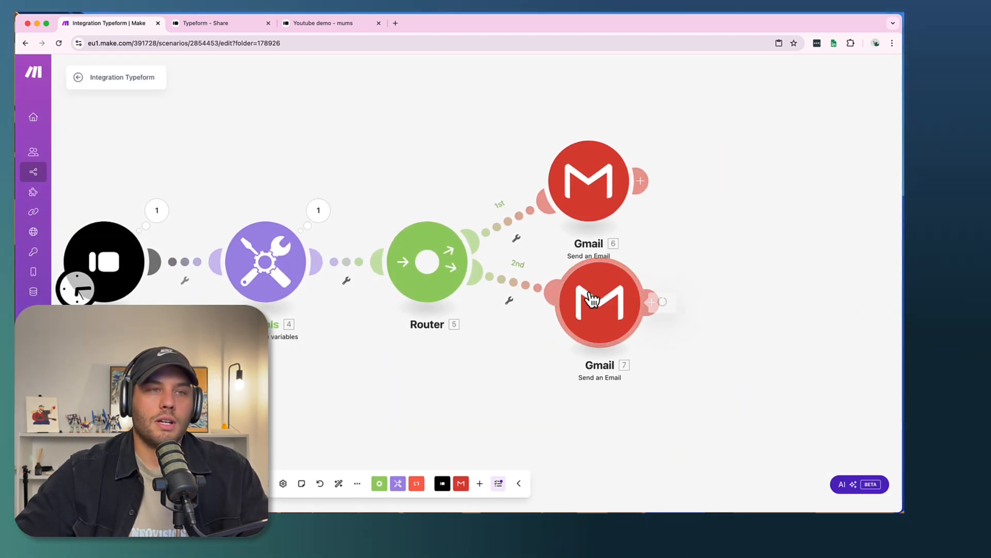
click(592, 300)
triple_click(790, 311)
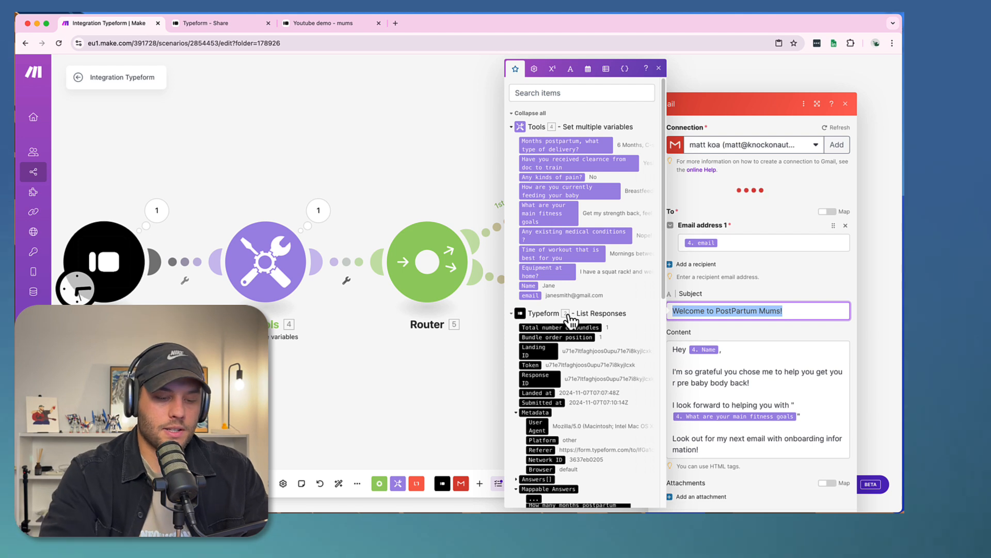
text(Onboarding for)
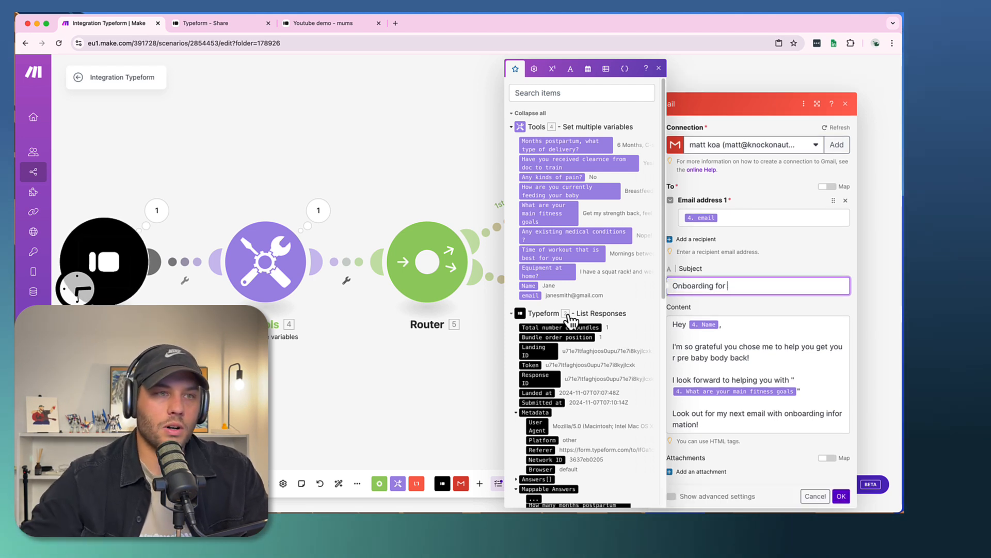
click(528, 286)
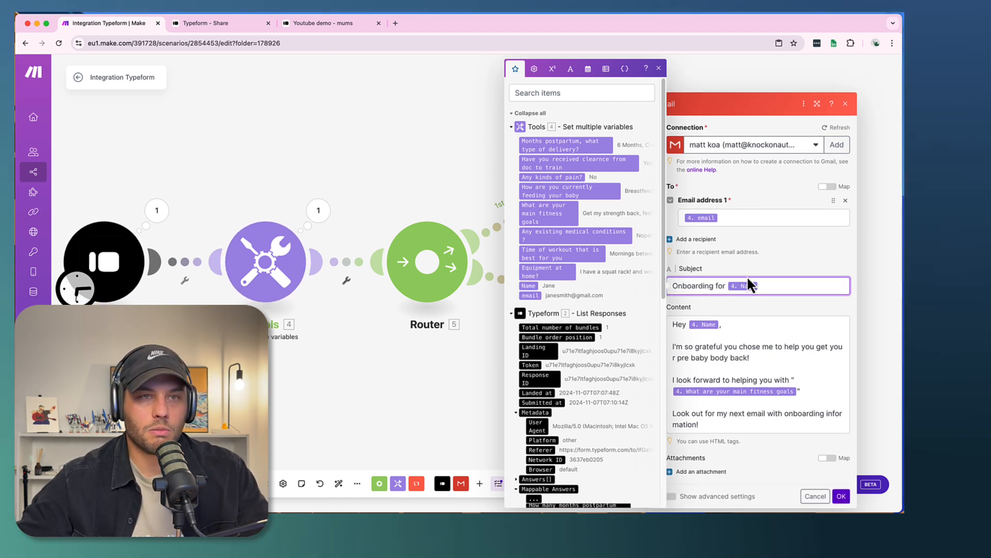
text(?!)
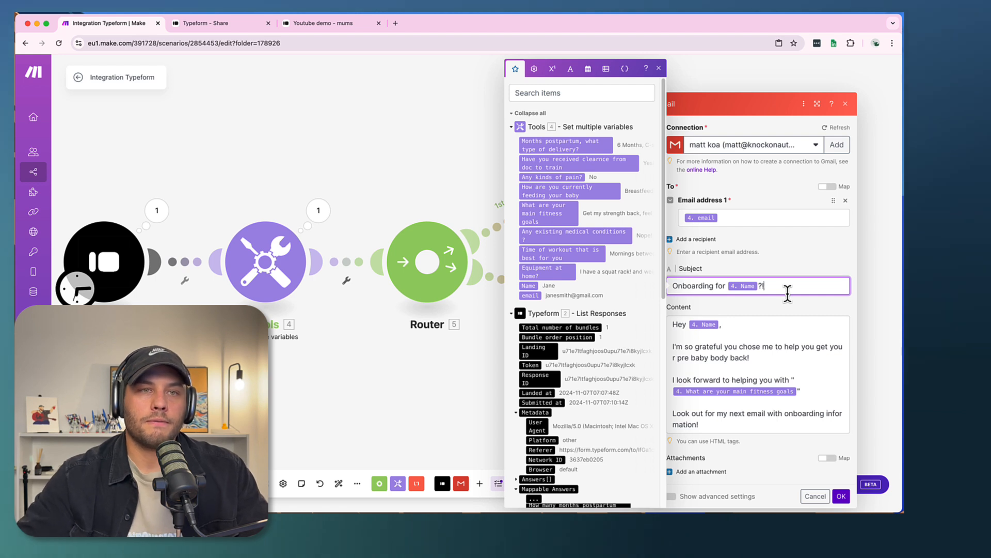
key(BackSpace)
key(BackSpace)
text(!)
click(757, 361)
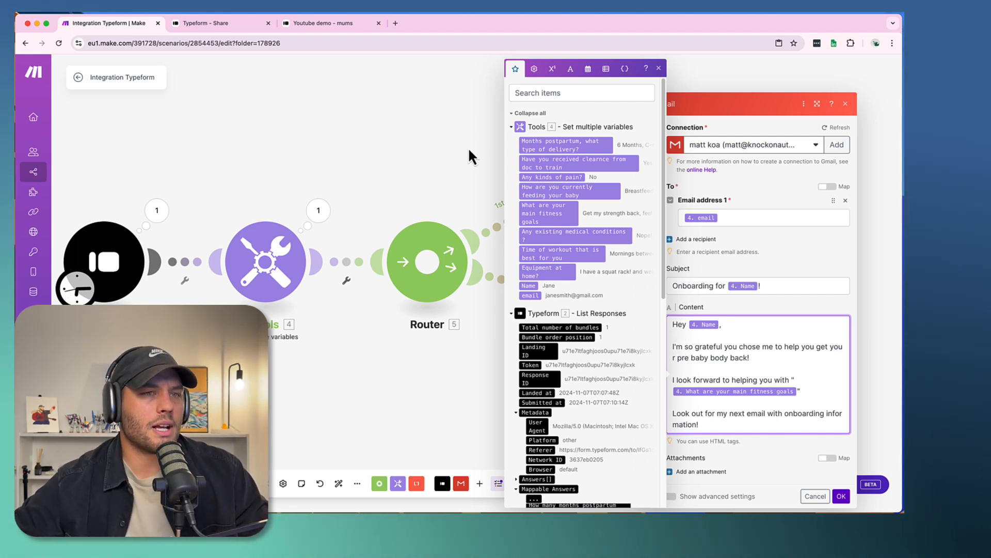
drag(821, 245, 785, 241)
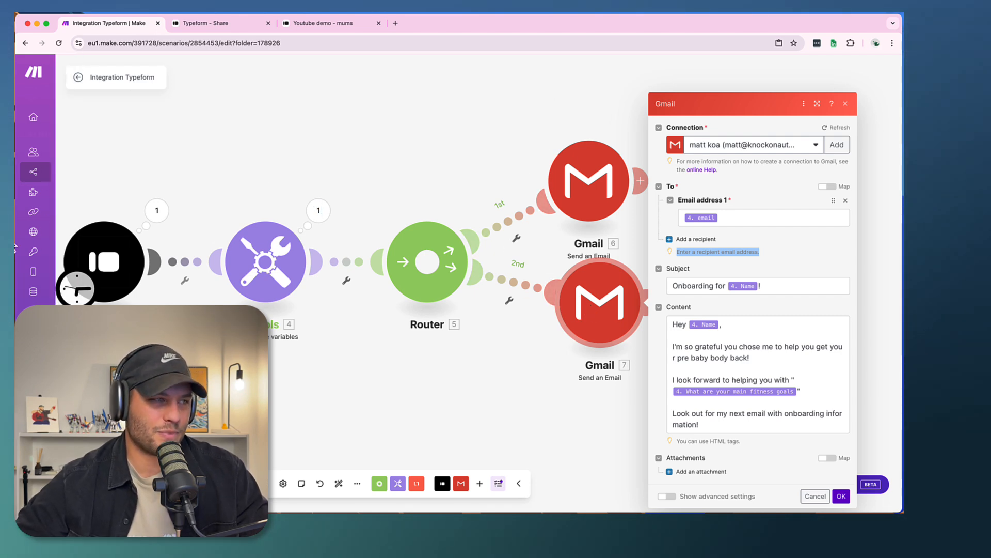
drag(124, 194, 327, 178)
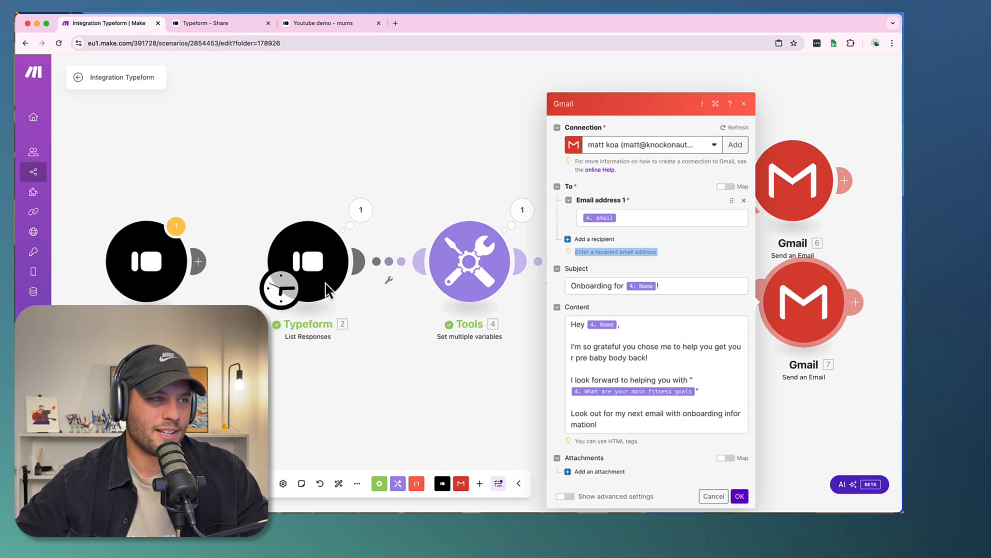
drag(380, 155, 132, 154)
drag(585, 323, 570, 334)
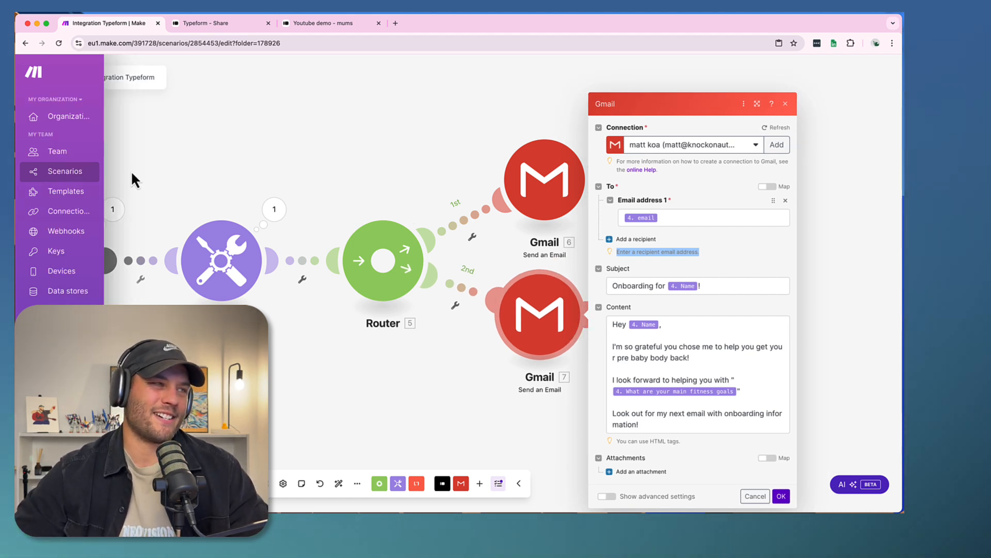
drag(174, 159, 273, 162)
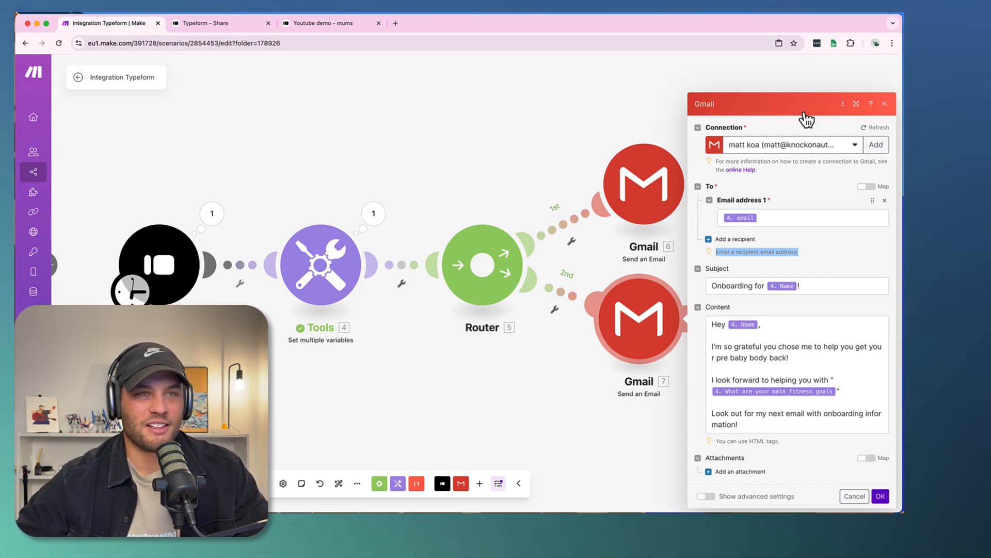
drag(508, 167, 479, 137)
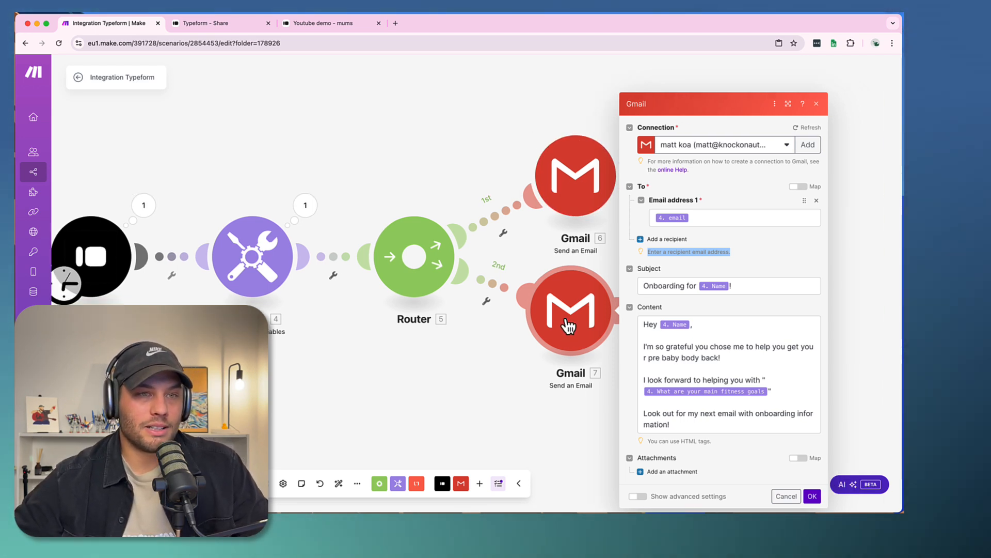
- Delete all of the copied email content below the "Hey" greeting in the second route's Gmail module
drag(647, 322, 775, 395)
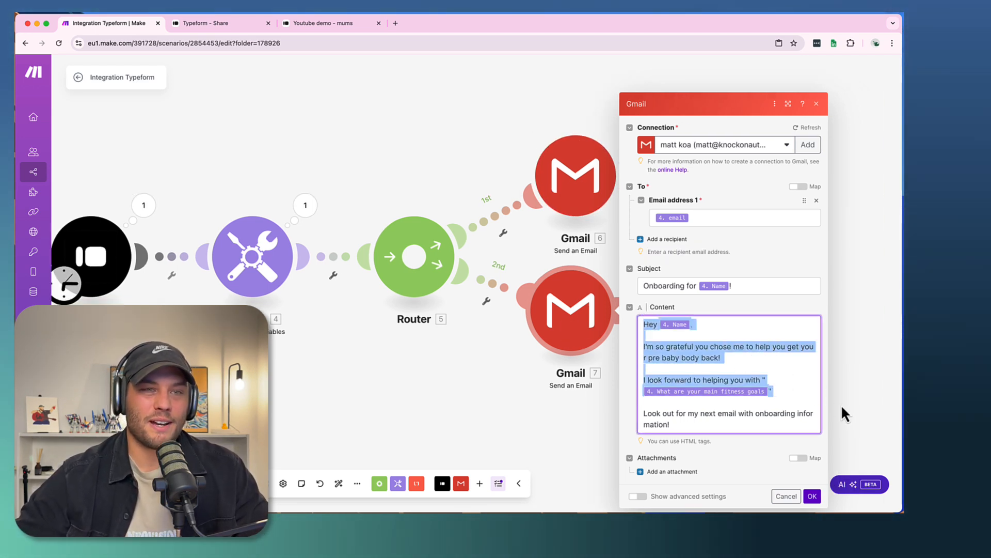
click(743, 367)
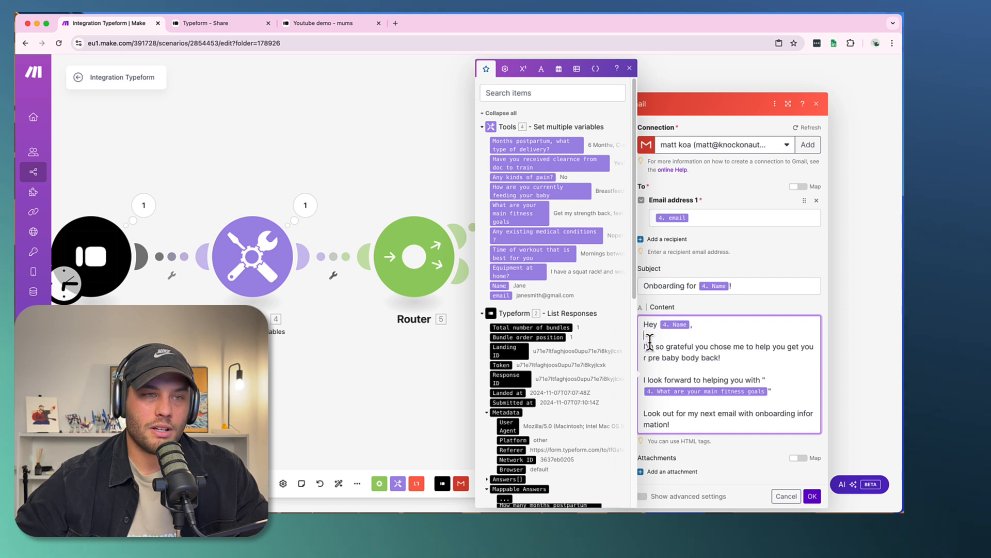
drag(650, 341, 763, 420)
key(BackSpace)
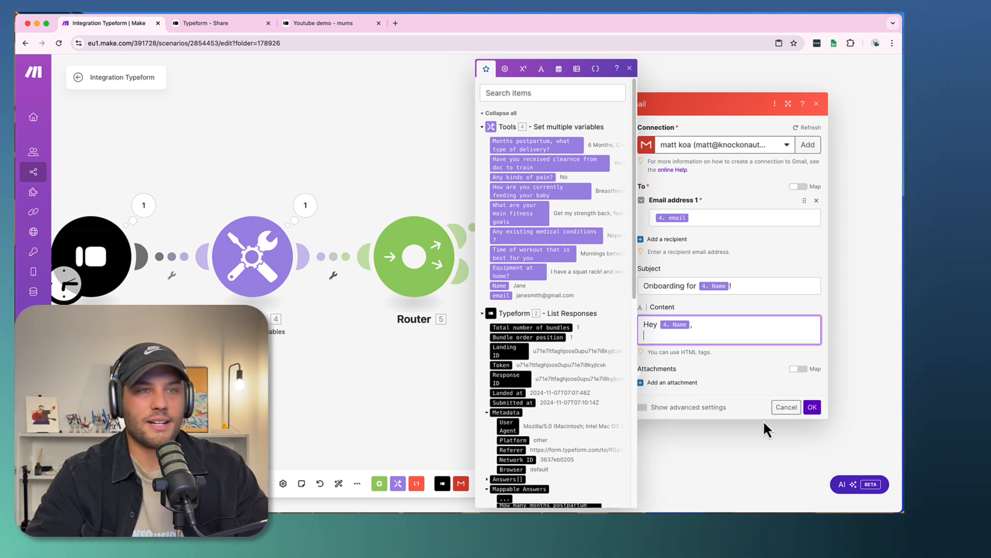
- Add the line "Here's my current reply schedule" below the greeting, separated by a blank line
key(Return)
key(Return)
text(Here)
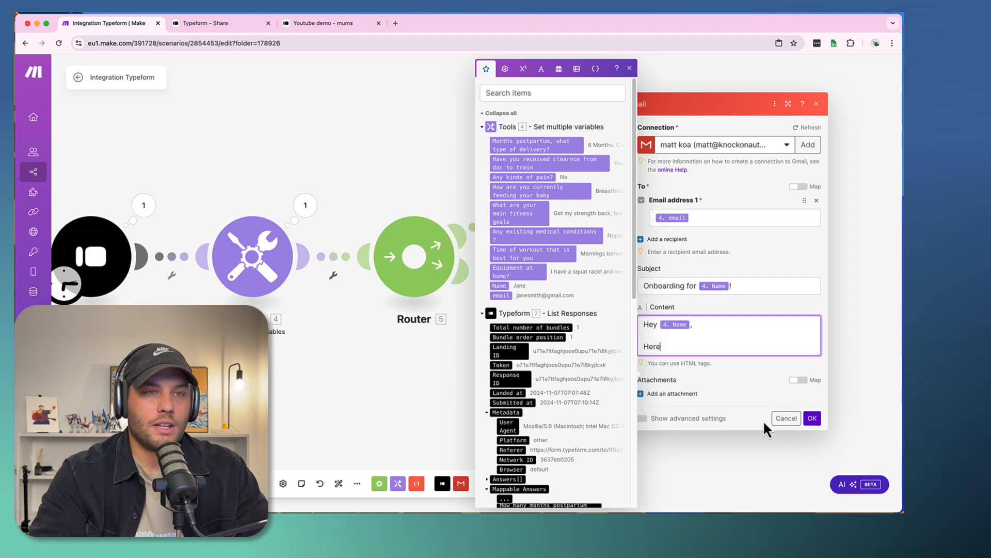
text('s my cu)
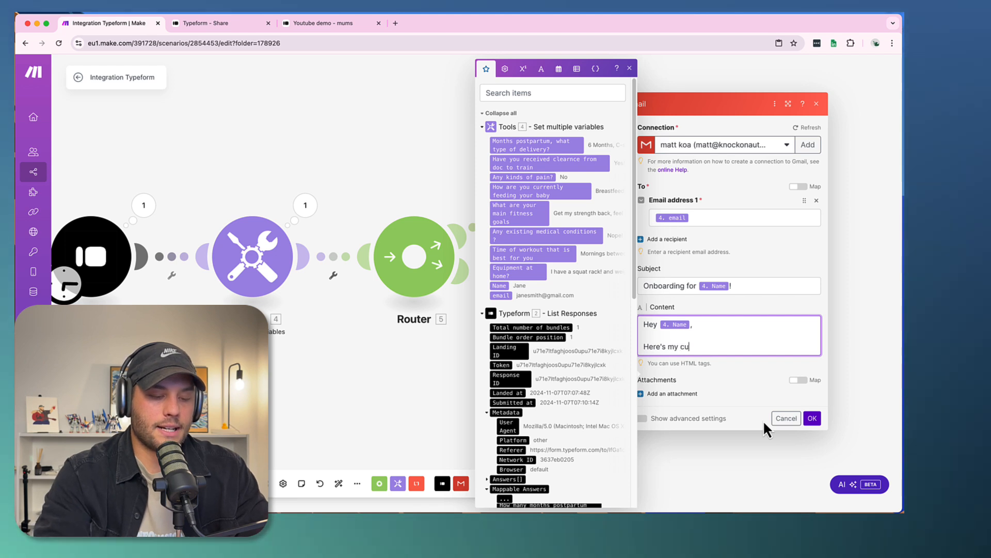
text(rrent reply schedule)
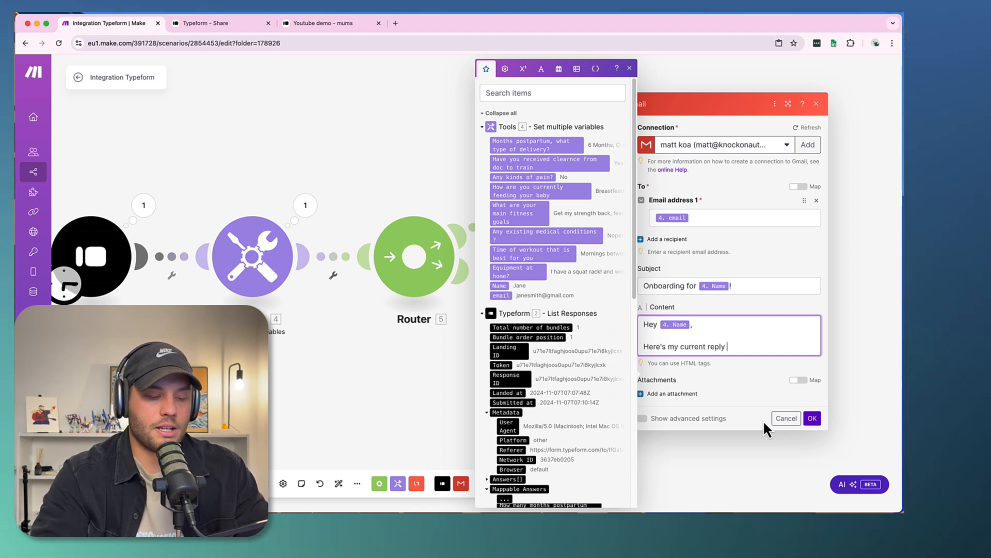
- Add three empty dash bullets under the reply schedule line, followed by a blank line
key(Return)
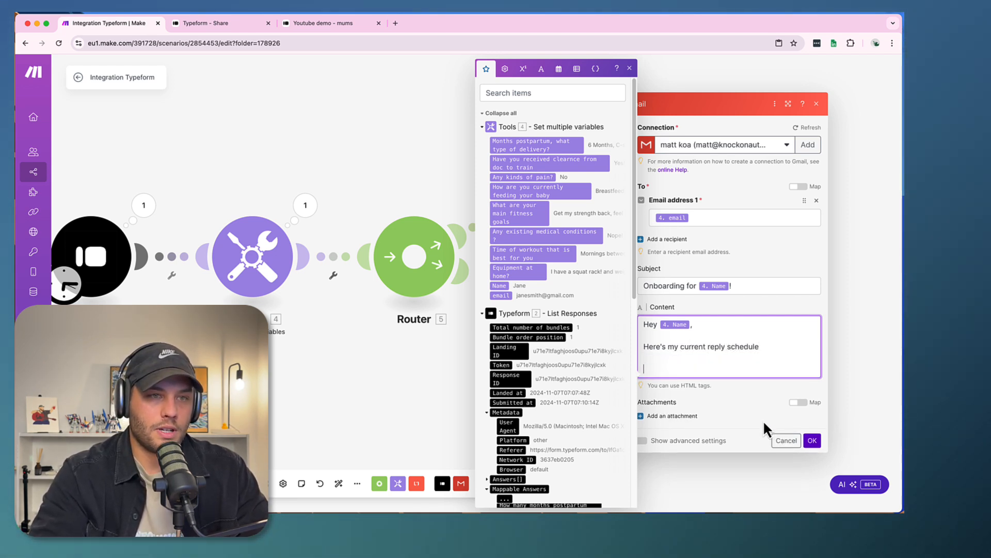
text(-)
key(Return)
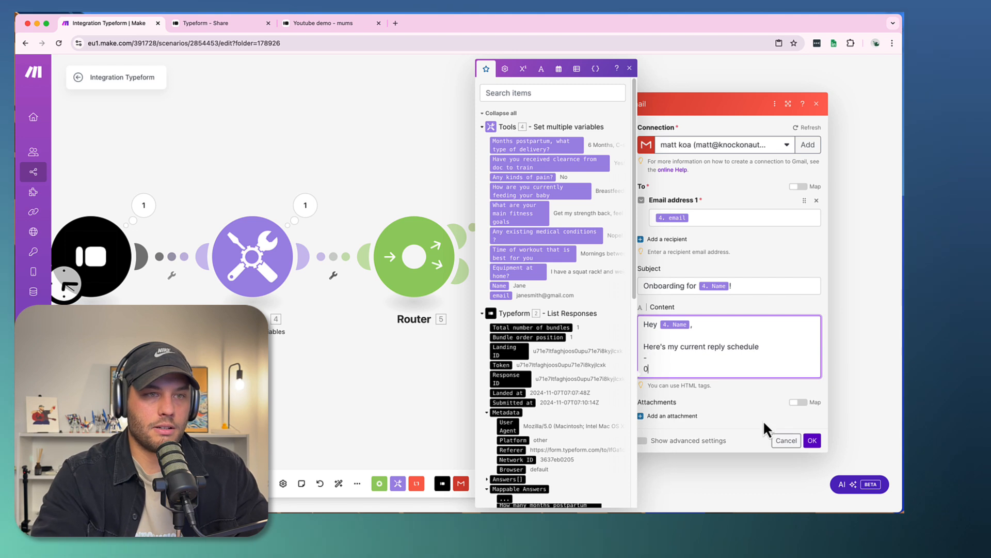
key(Return)
key(BackSpace)
text(-)
key(Return)
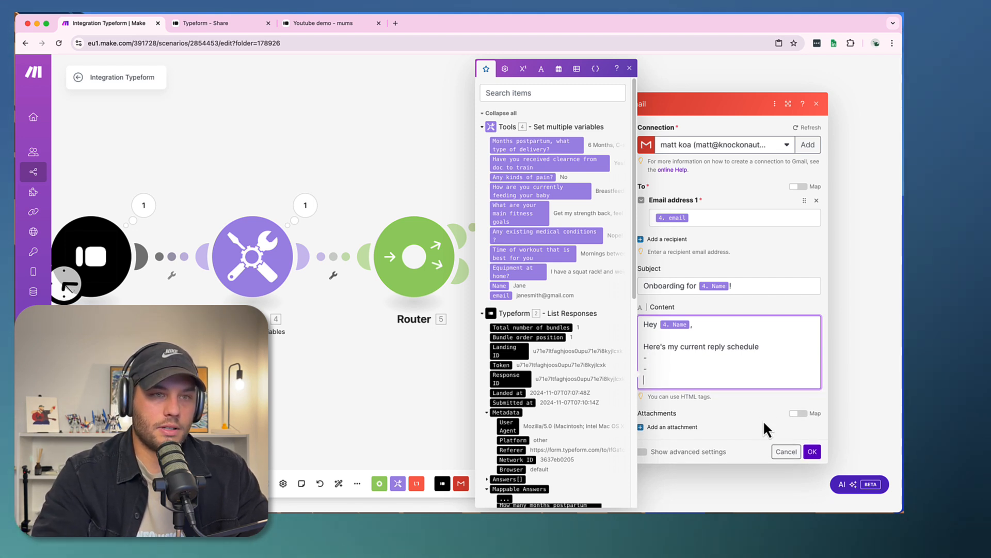
text(-)
key(Return)
key(Return)
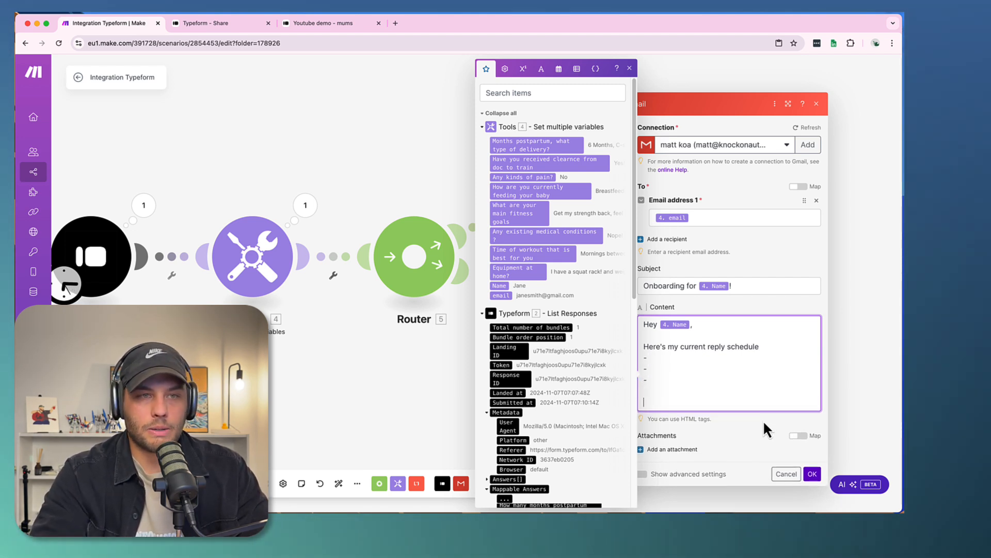
- Add the line "Heres my calendar to book in calls / workouts" with one empty dash bullet and a blank line beneath it
text(He)
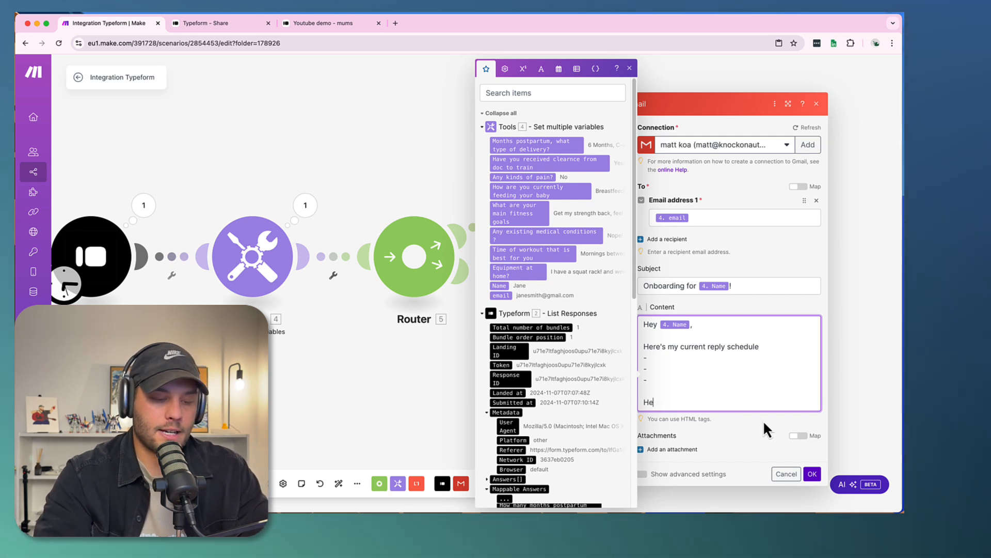
text(res my calendar to book in c)
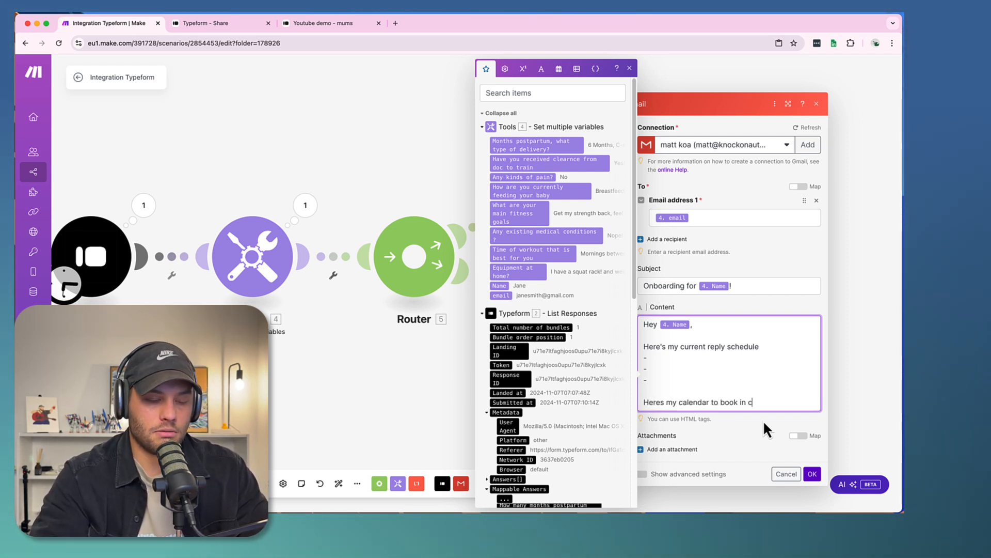
text(alls / workouts)
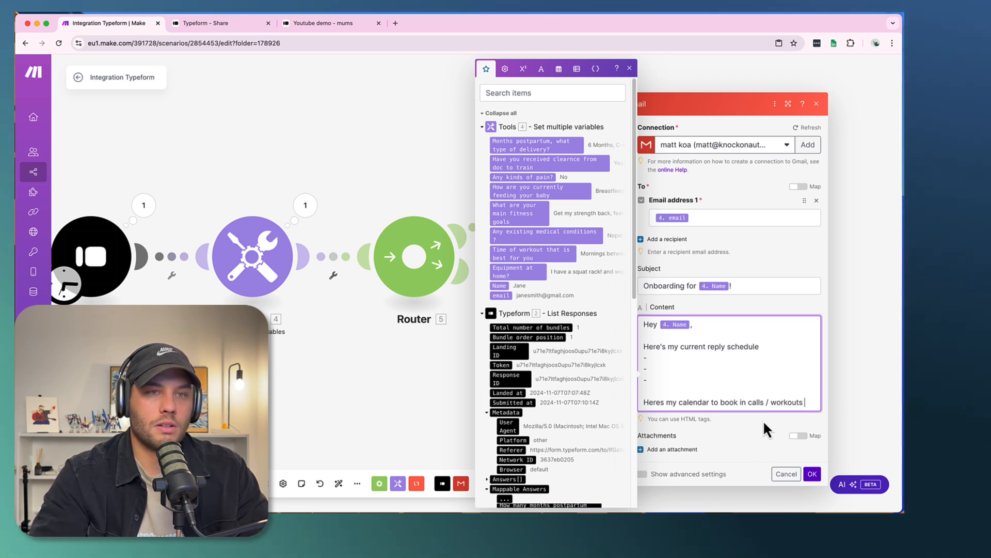
key(Return)
text(-)
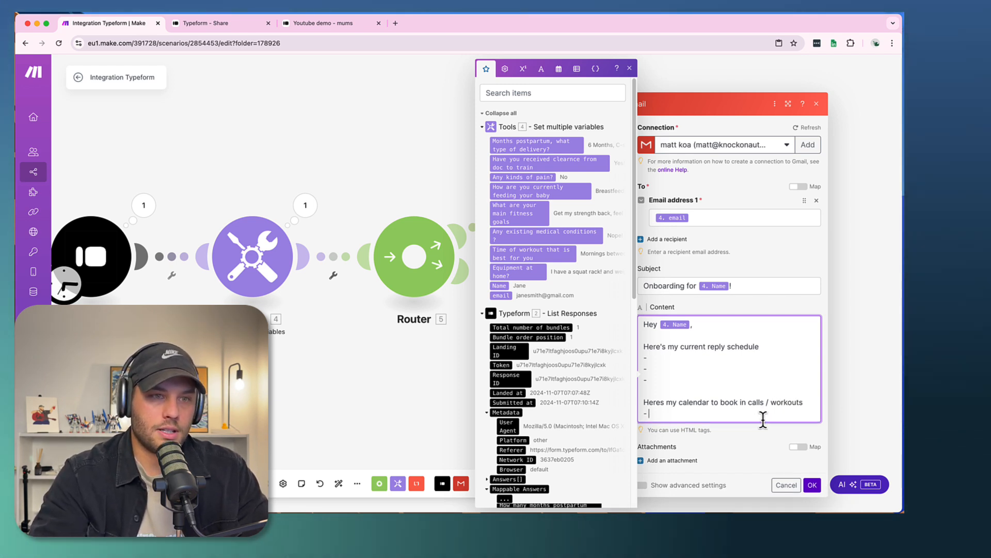
key(Return)
key(Return)
- Add the line 'Heres the link to join out skool group "Mums Elite!"' with one empty dash bullet and a blank line beneath it
text(Heres the)
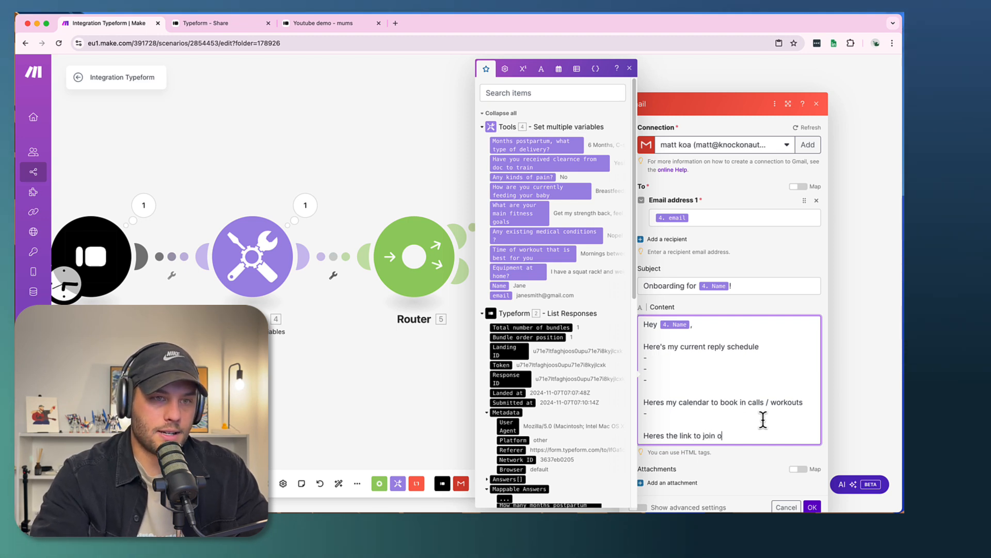
text(link to join out skool grou)
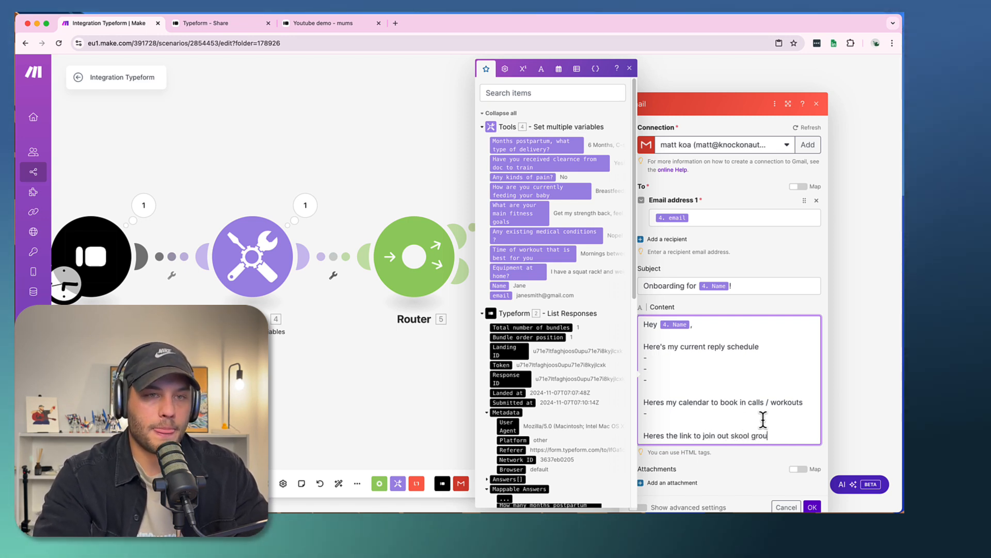
text(p "Mums)
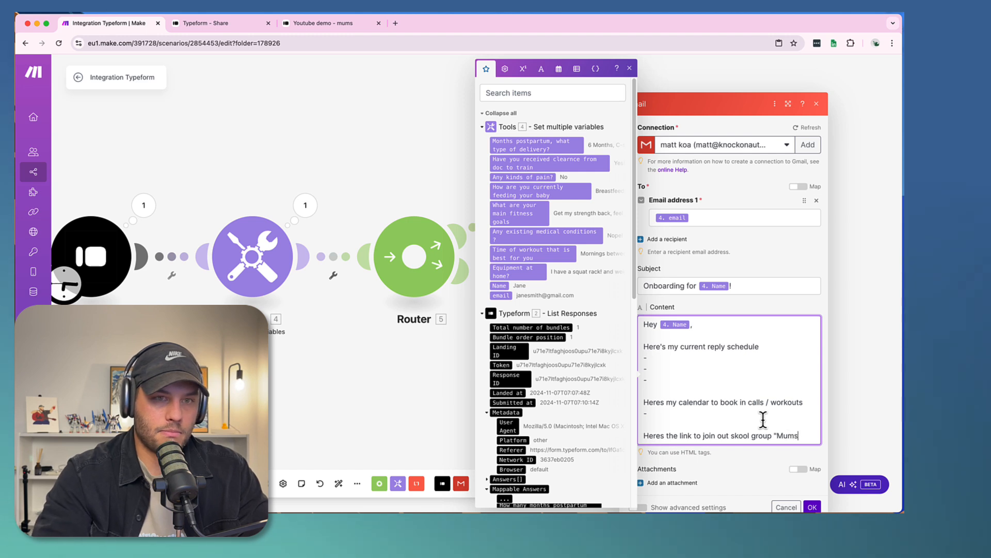
text( Elt)
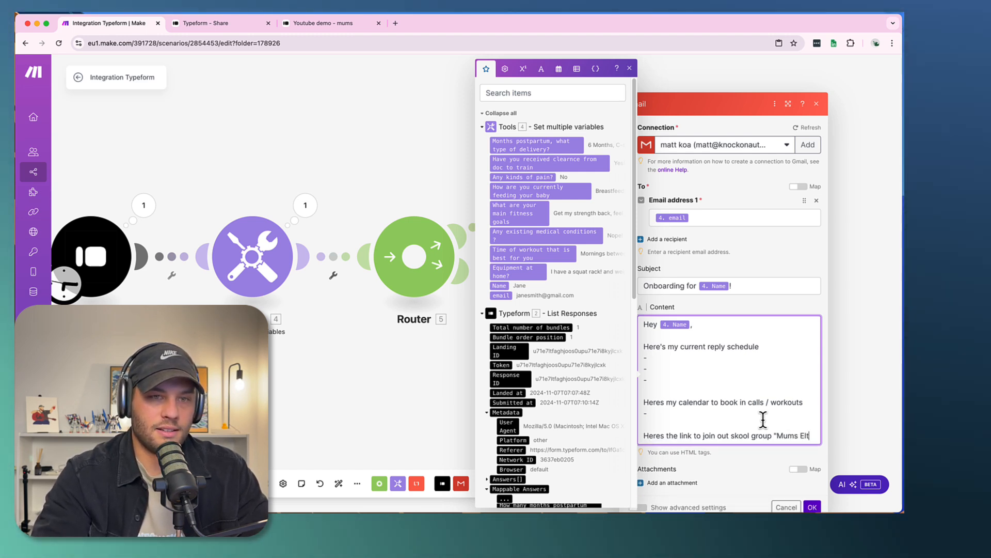
key(BackSpace)
text(ite!)
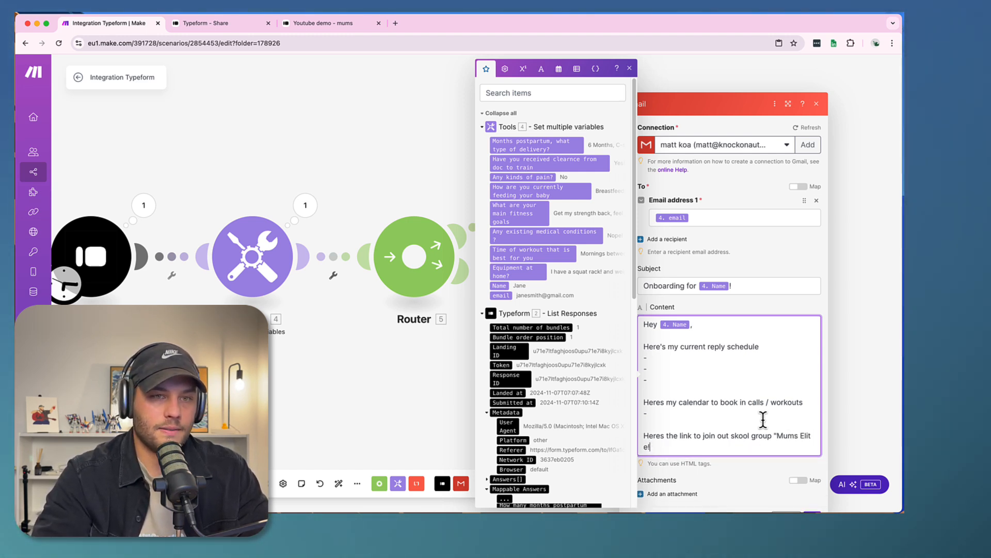
key(BackSpace)
text(!)
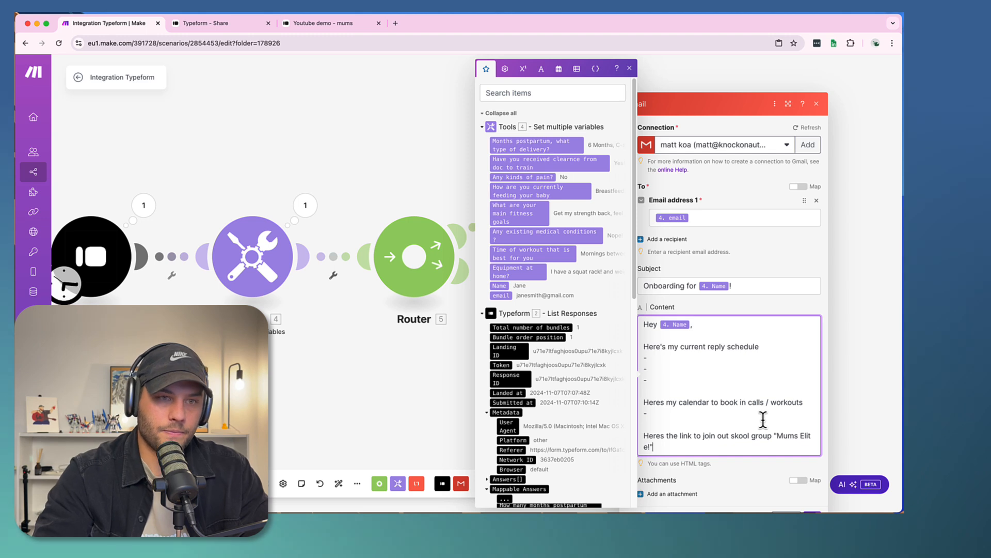
key(Return)
text(-)
key(Return)
key(Return)
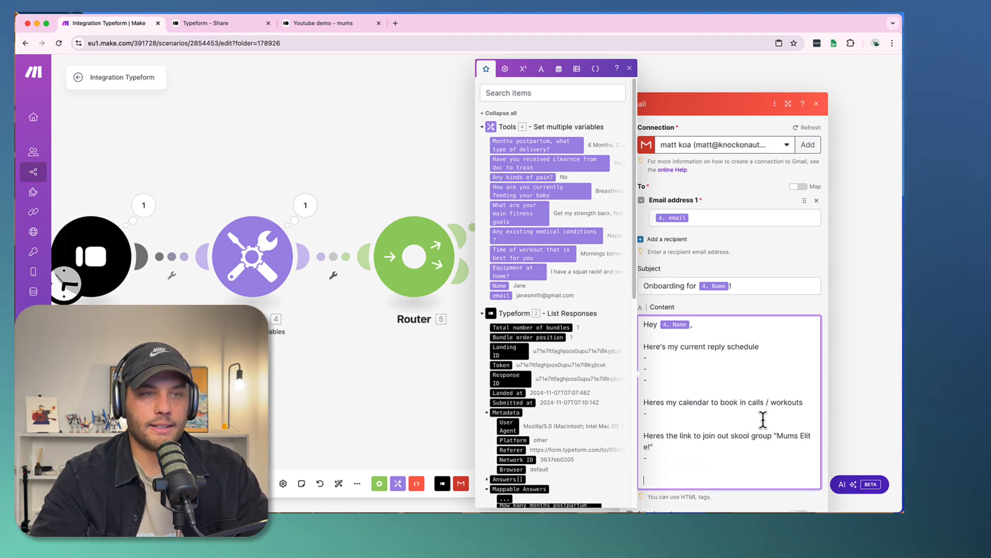
- Add the line "Here's the url to download our training app" with one empty dash bullet and a blank line beneath it
text(Here)
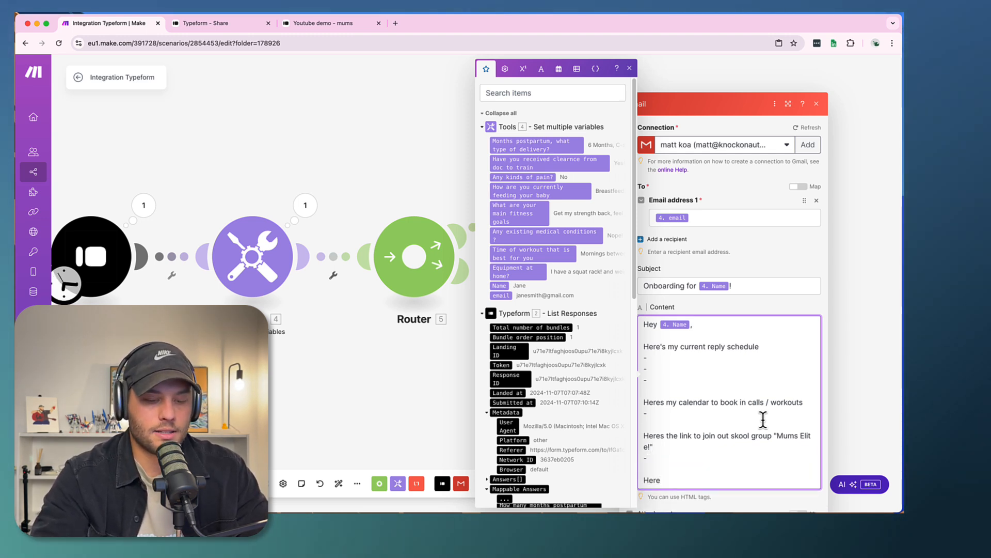
text('s the url to)
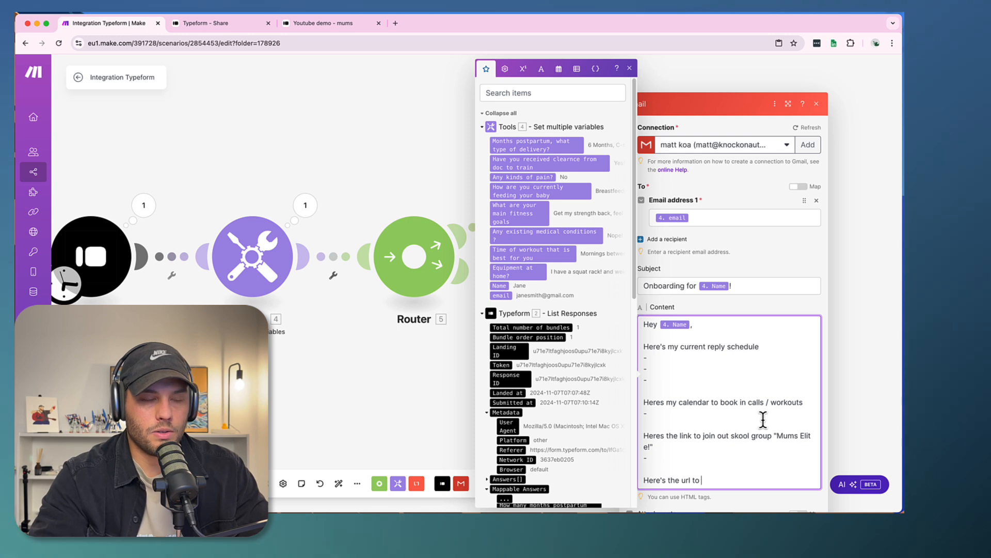
text( download our training app)
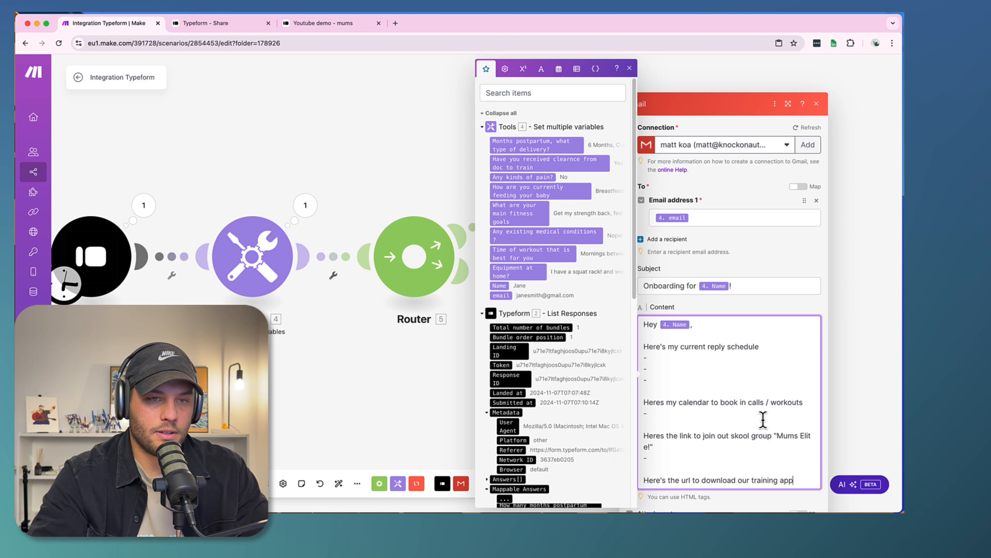
key(Return)
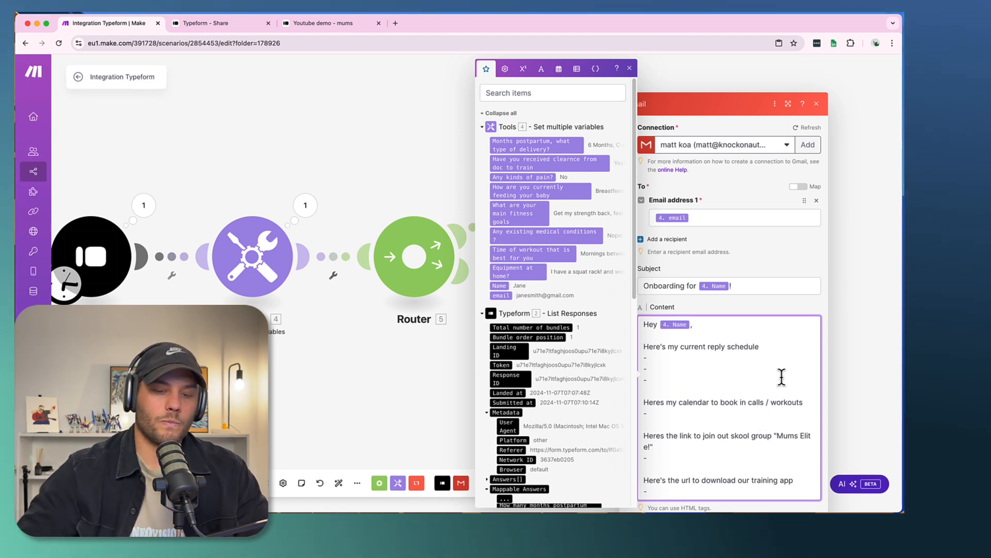
key(Return)
key(Return)
- Sign off the onboarding email with "Best." and the sender's first name, and save the Gmail module
text(B)
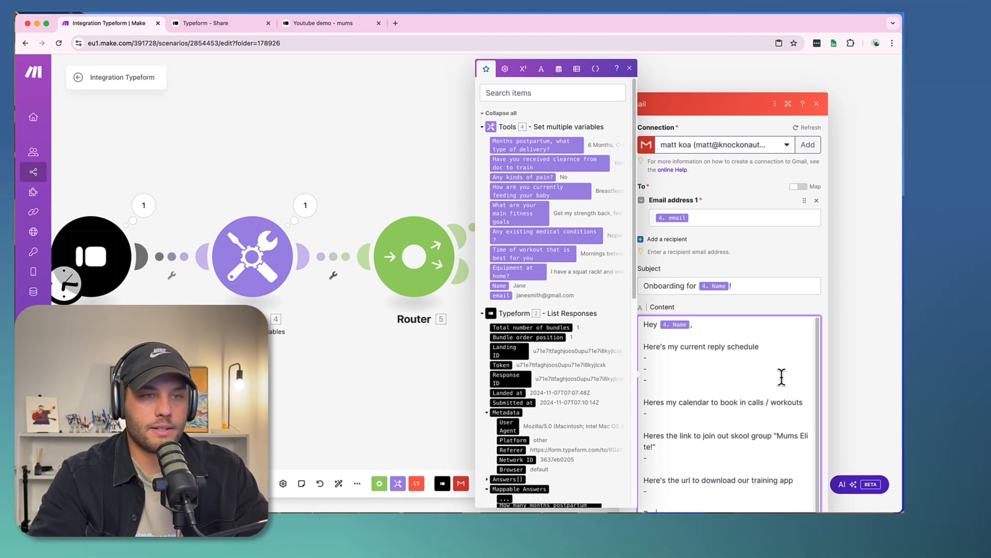
text(est.)
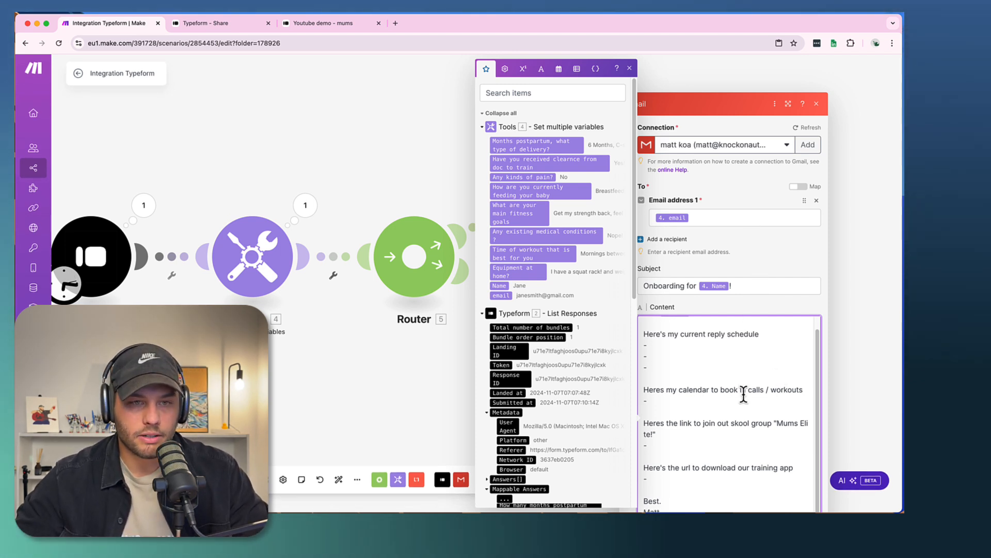
click(777, 204)
click(777, 215)
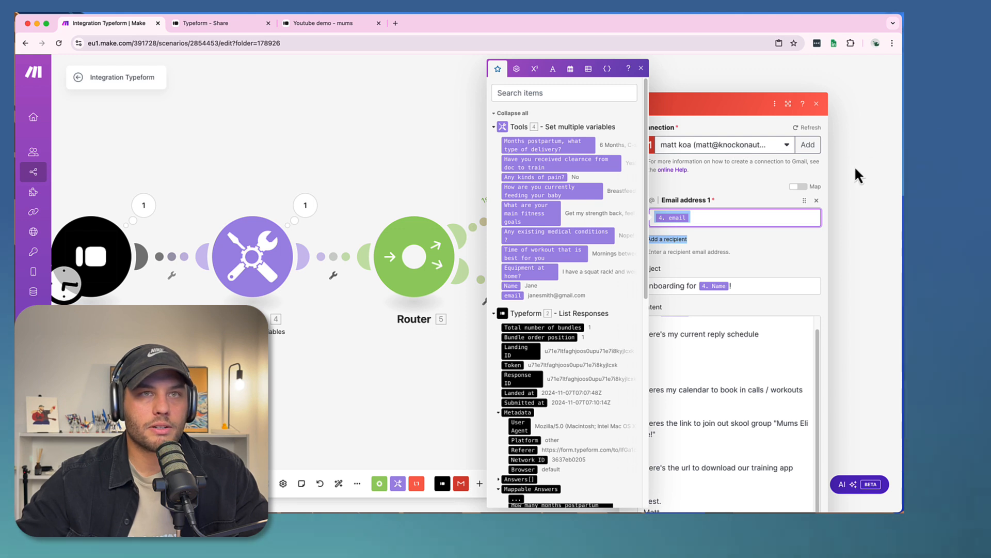
click(770, 410)
key(super+a)
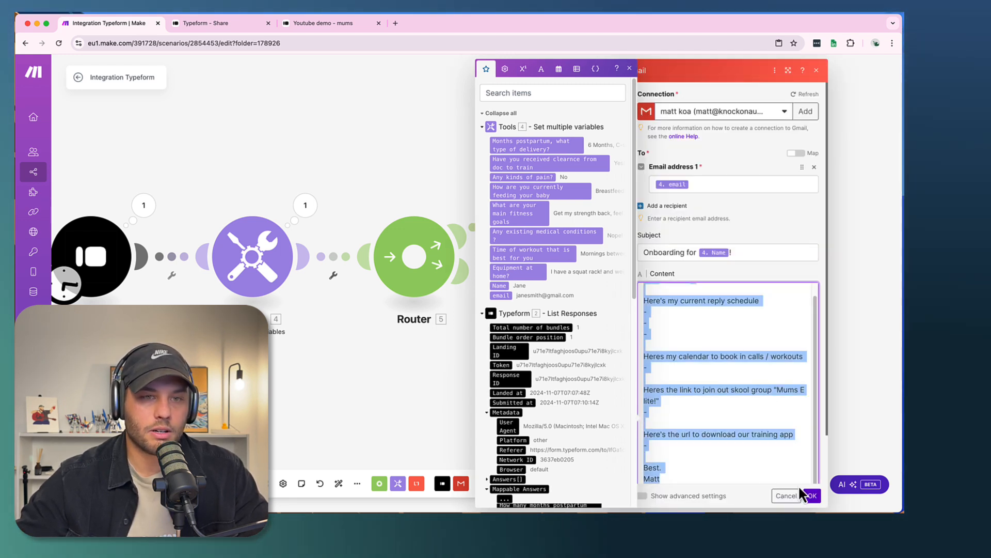
click(811, 495)
- Add a Google Sheets Add a Row module after the Gmail module on the router's 1st route
scroll(286, 396, left, 2)
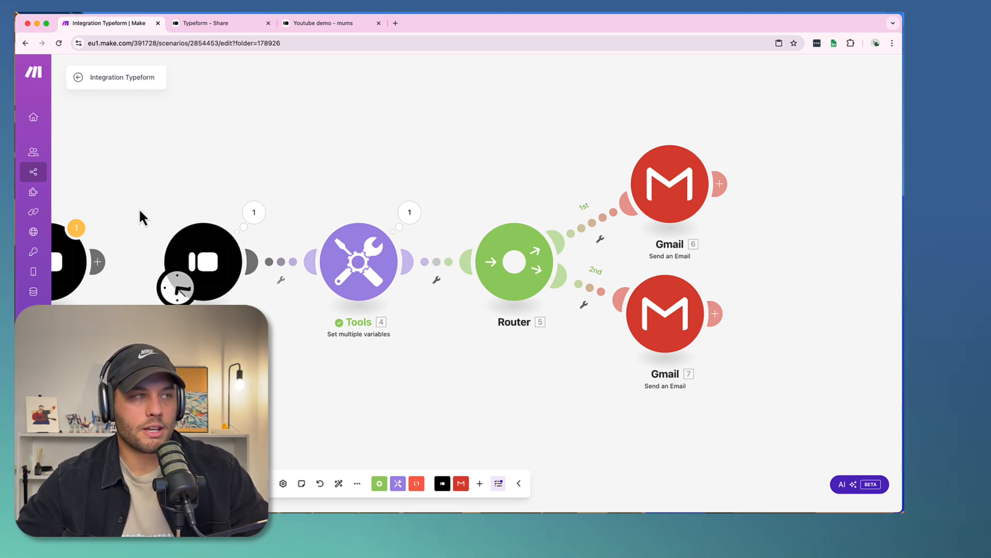
drag(139, 209, 157, 195)
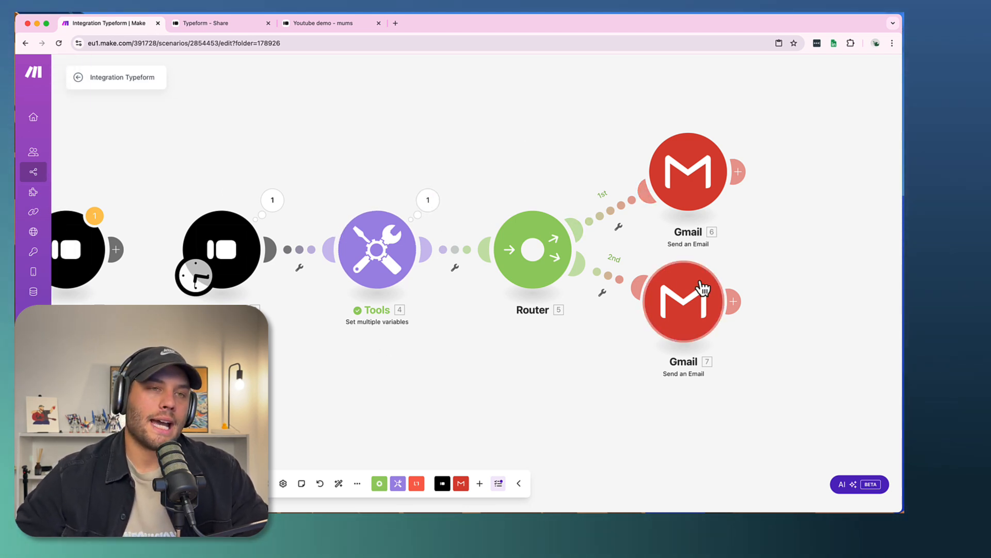
scroll(684, 308, right, 5)
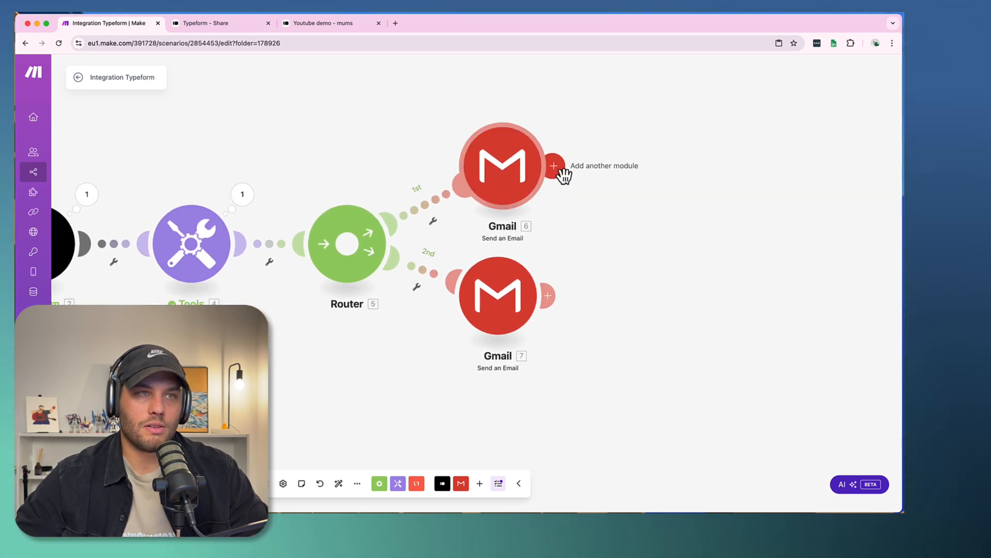
click(560, 169)
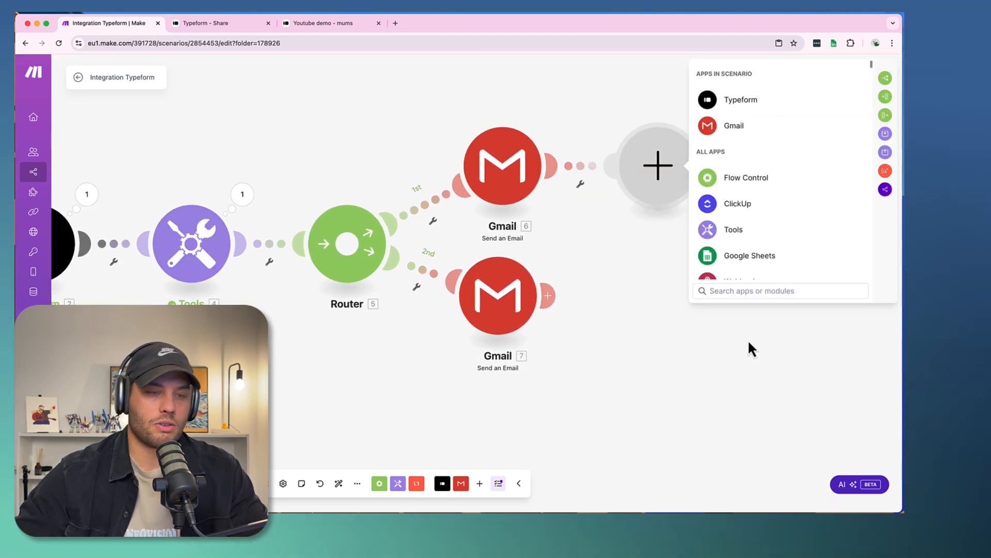
text(goog)
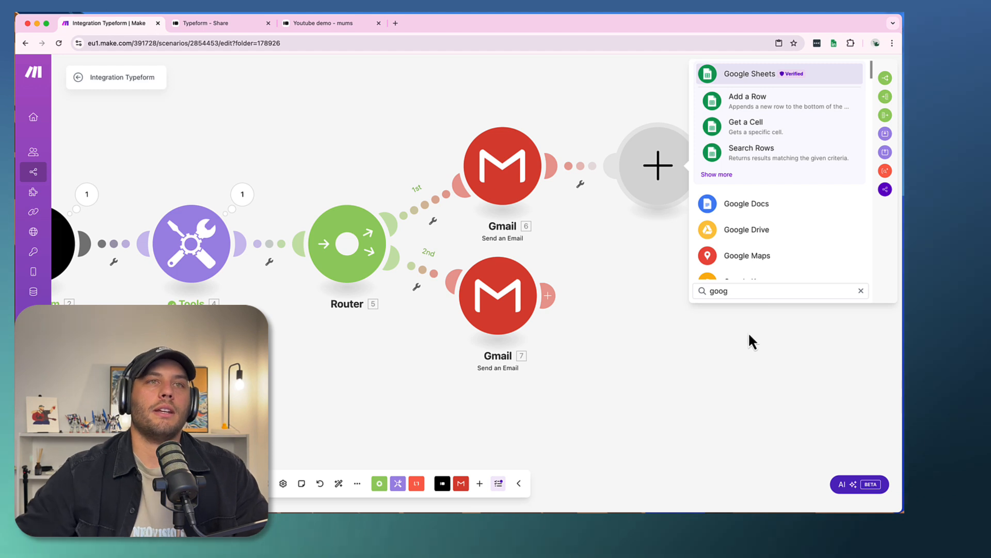
click(740, 110)
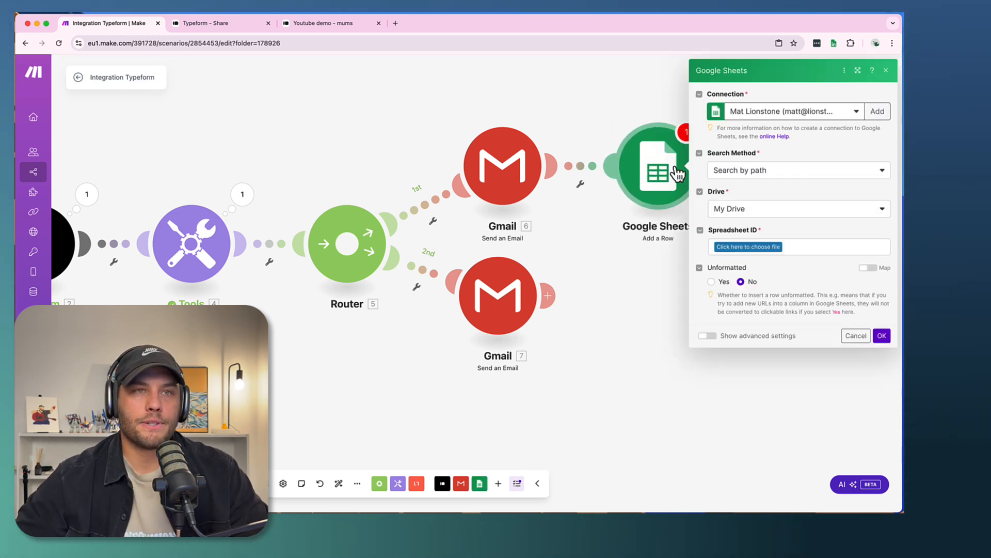
- Switch the Google Sheets module to the second saved Google connection and keep its search method as Search by path
click(799, 114)
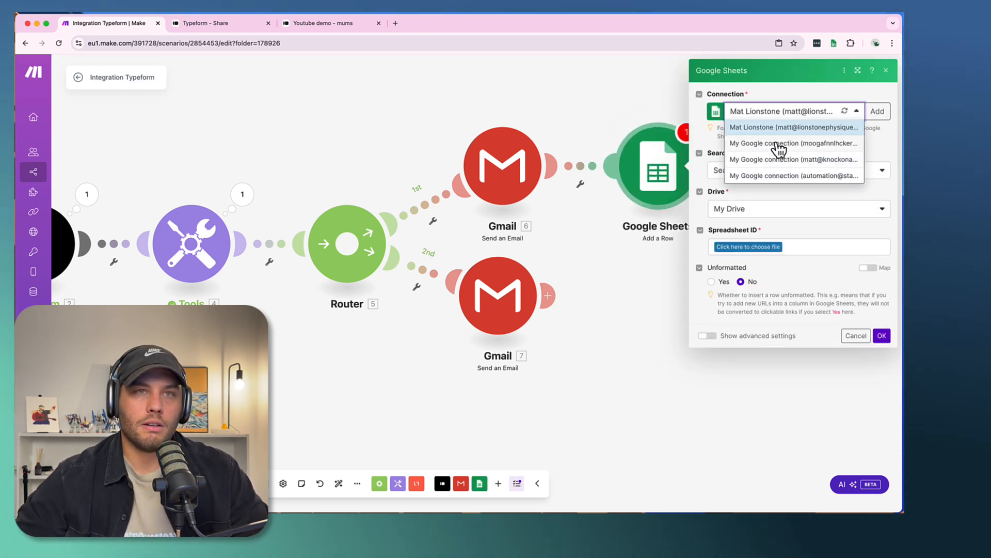
click(779, 144)
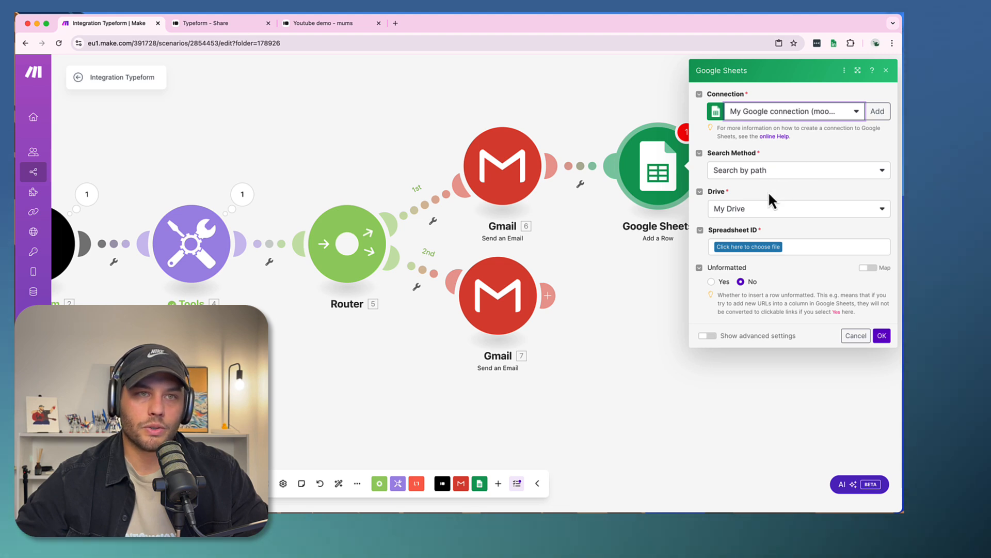
click(761, 171)
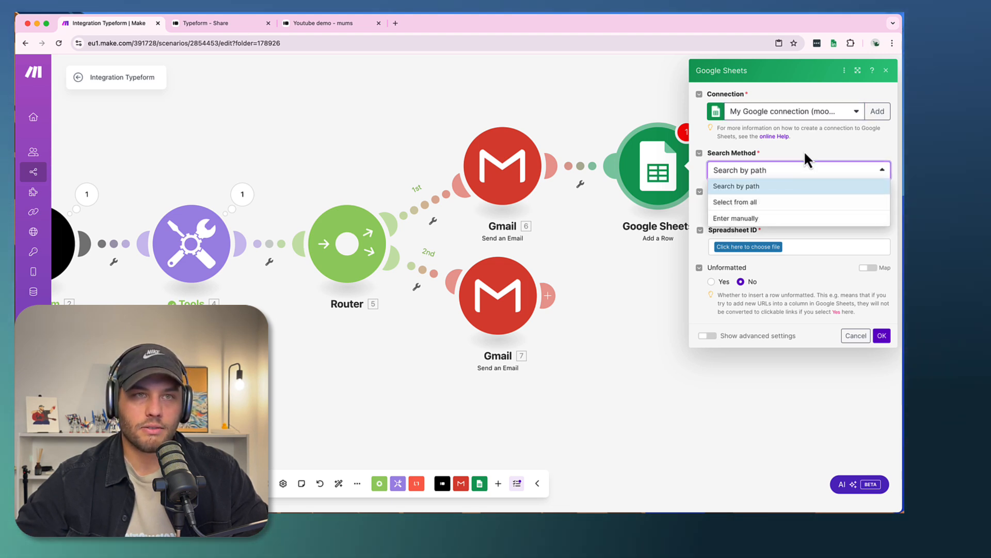
click(794, 166)
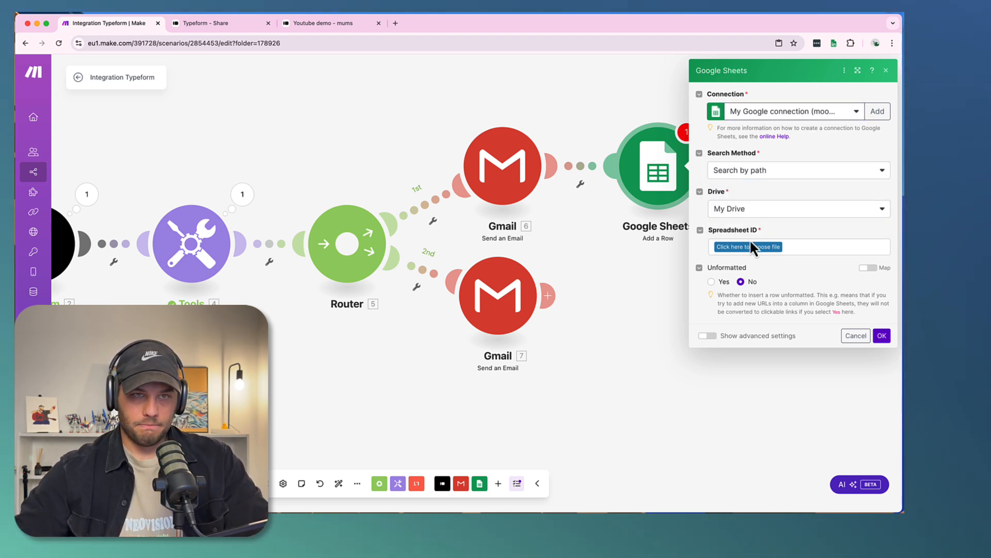
- Choose an Untitled spreadsheet file and its Sheet1 as the destination for the new row
click(749, 247)
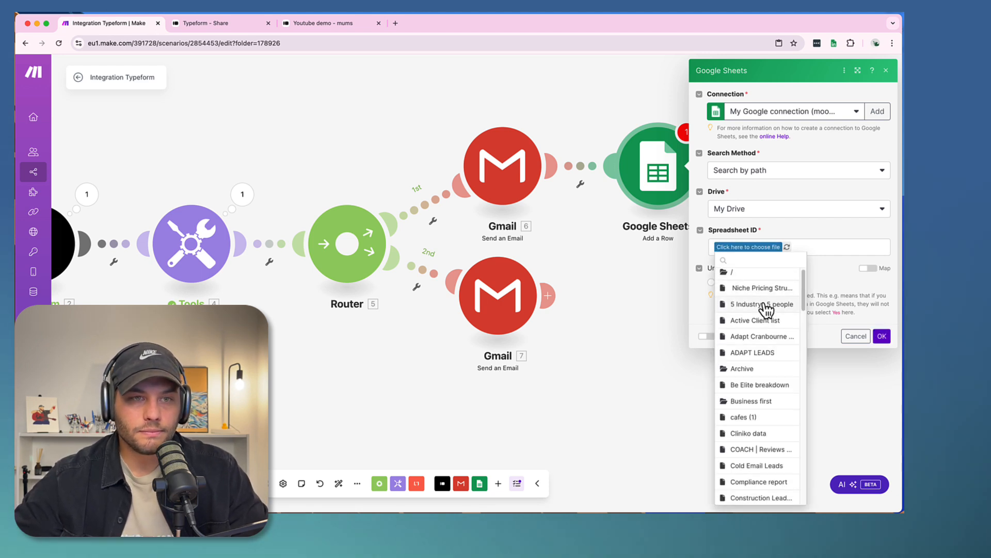
scroll(767, 310, down, 15)
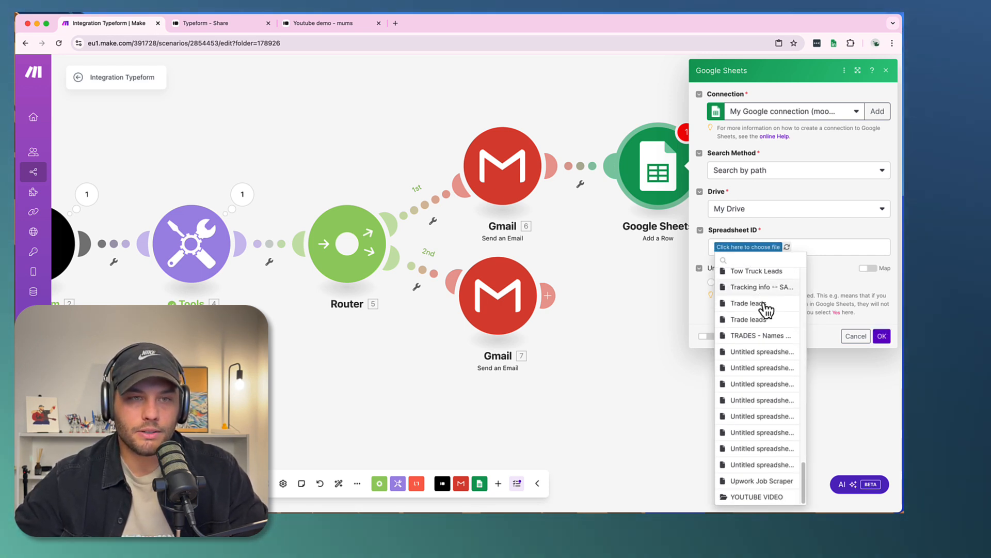
click(751, 351)
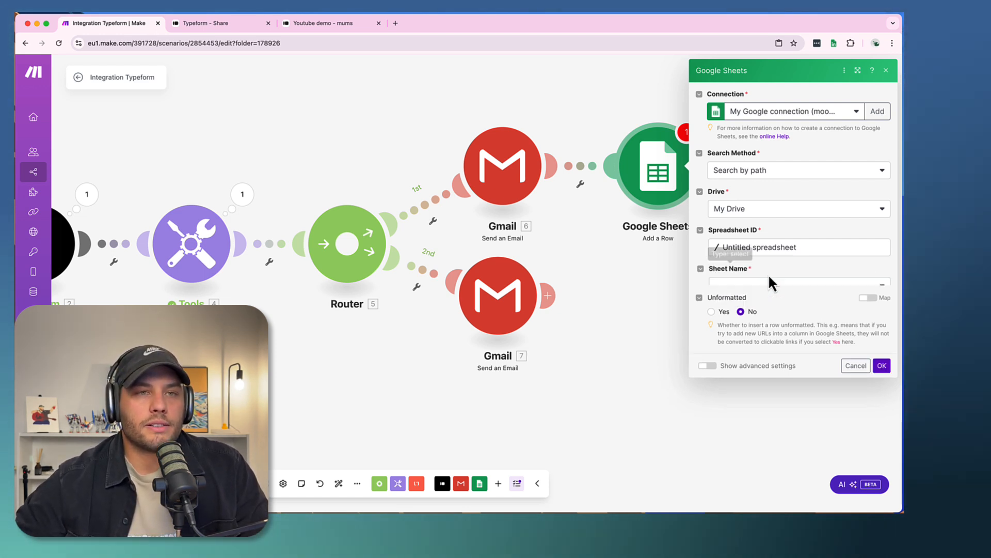
click(756, 287)
click(728, 302)
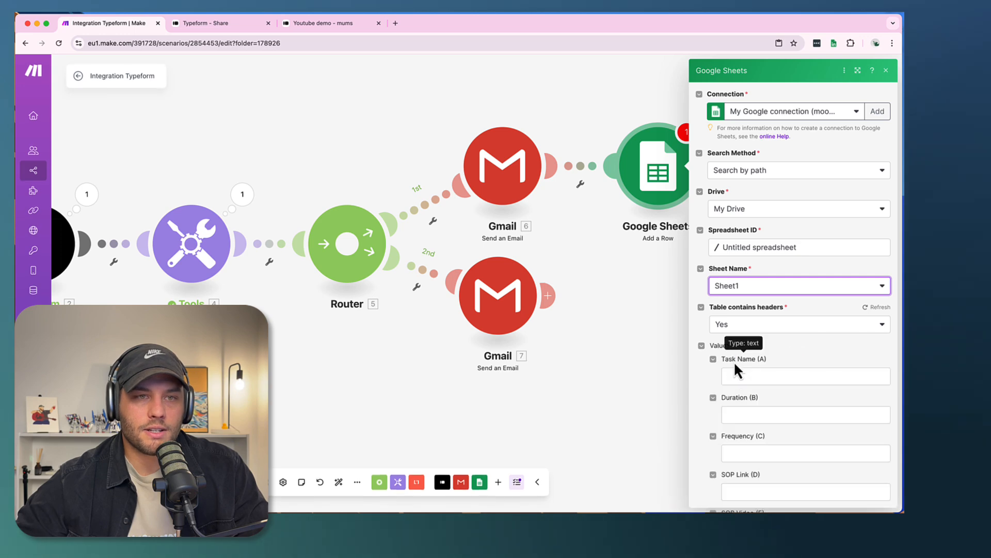
- Look over the sheet's column fields without mapping anything, and delete the Google Sheets module from the scenario
click(737, 375)
scroll(757, 323, down, 2)
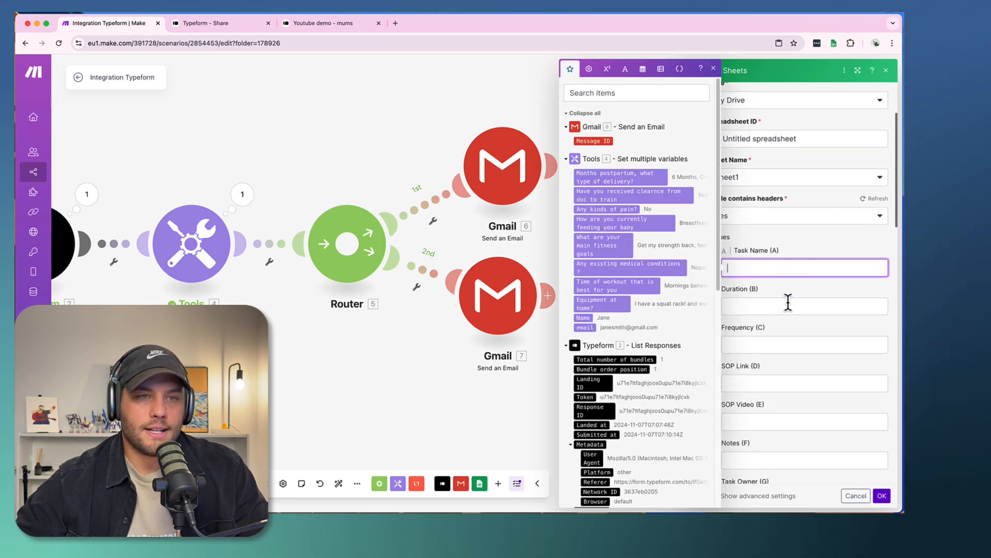
click(785, 342)
click(791, 243)
scroll(790, 244, up, 3)
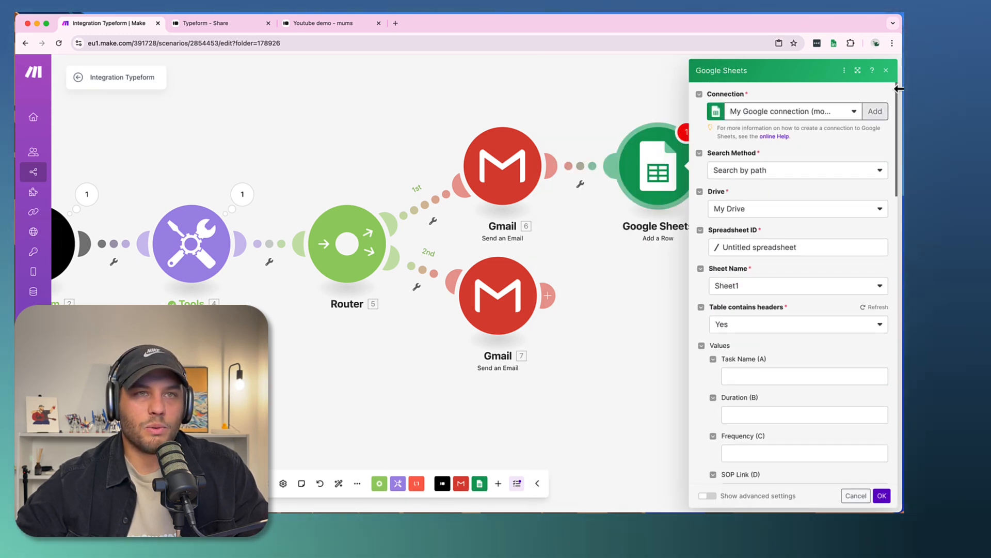
click(885, 72)
right_click(636, 188)
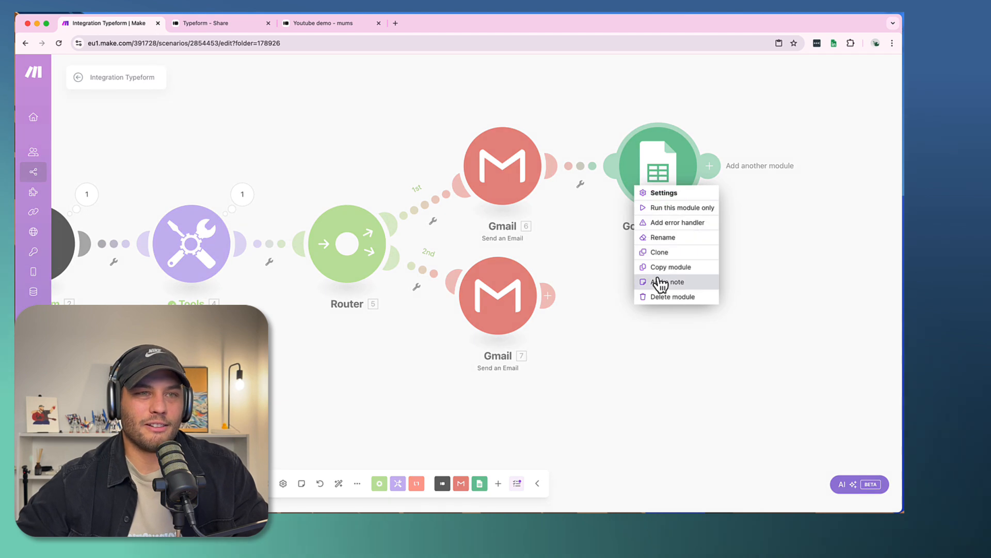
click(658, 297)
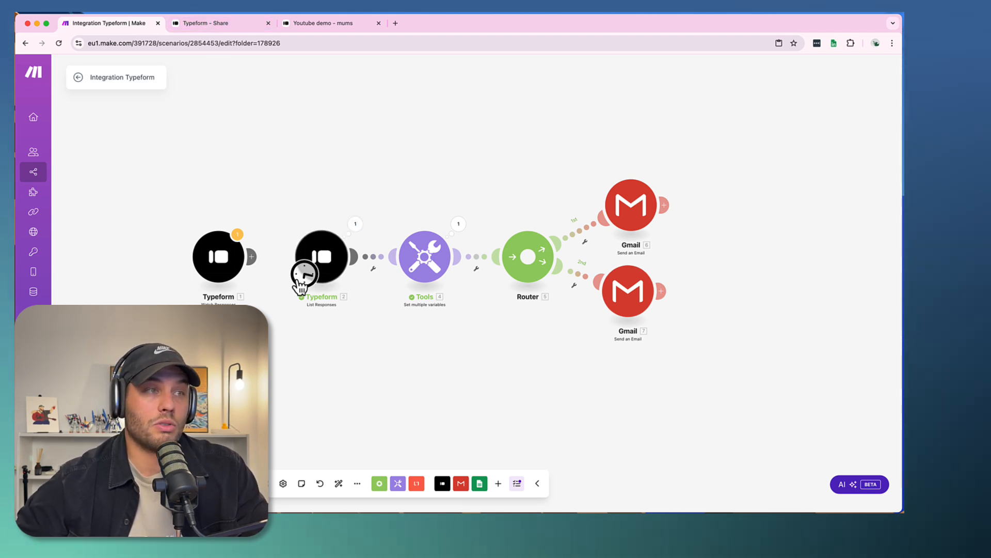
- Make the first Typeform module the scenario's trigger, linked to List Responses, and activate scheduling with the scenario running Immediately
drag(304, 279, 225, 284)
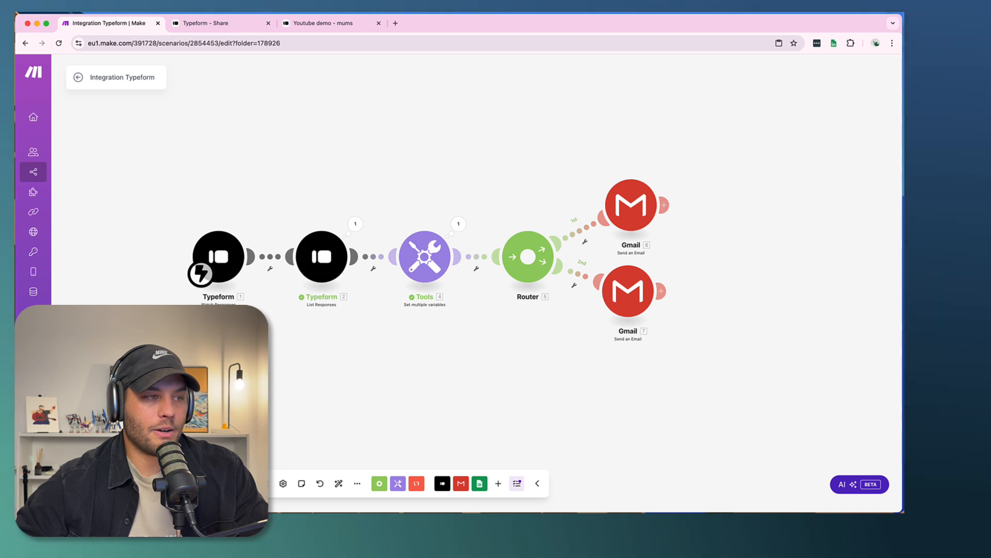
click(149, 483)
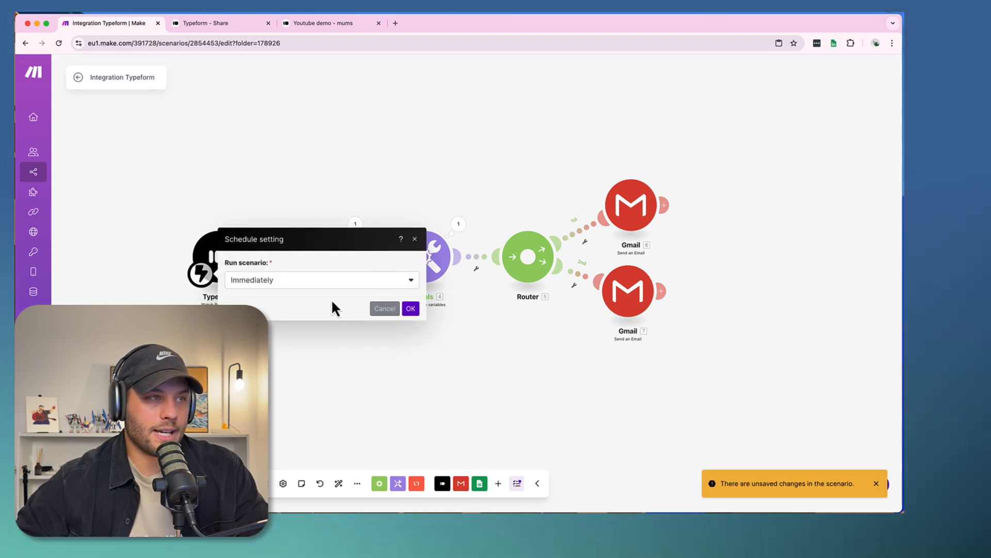
click(255, 284)
click(302, 283)
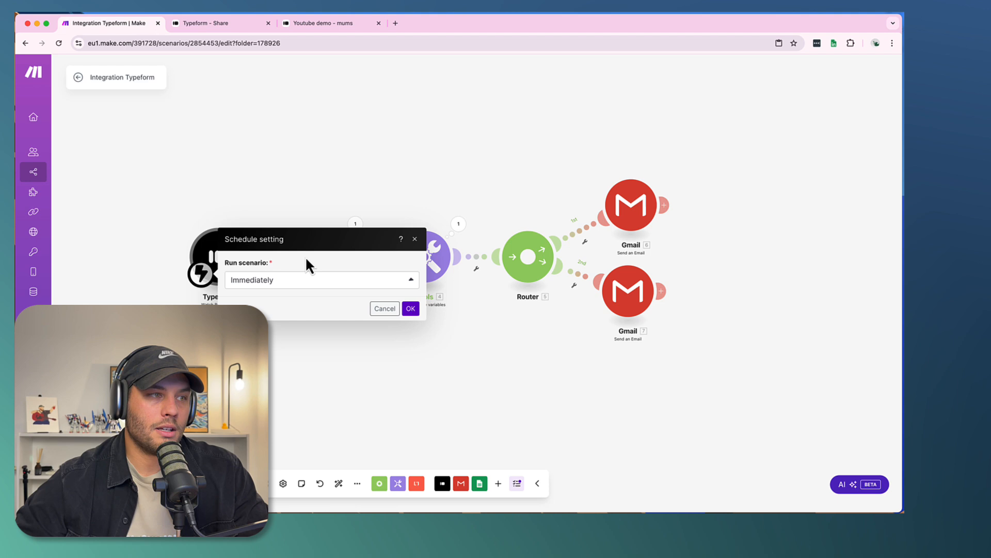
click(424, 310)
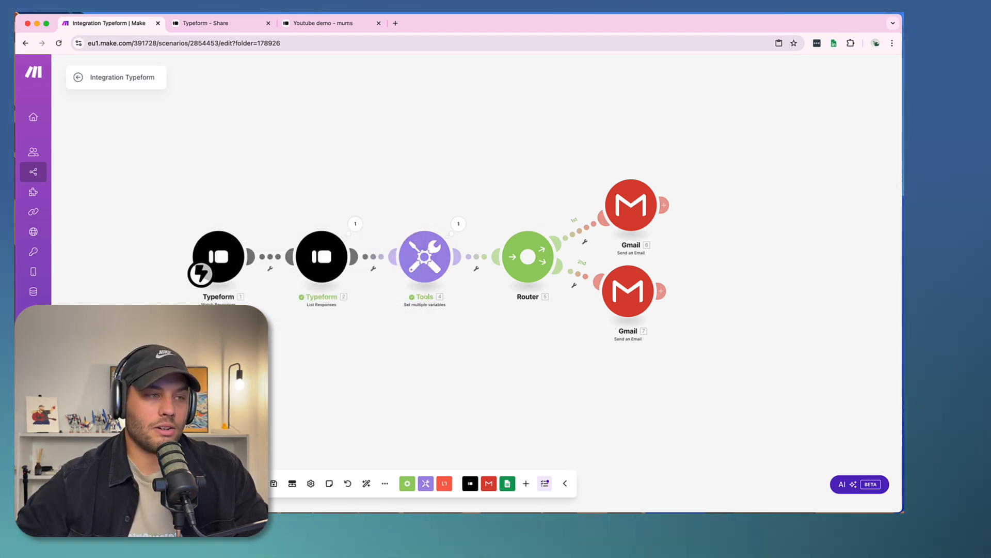
- Check the Typeform share page, return to the scenario, and open the Fitness Automation (Free) community on Skool in a new browser tab
click(226, 21)
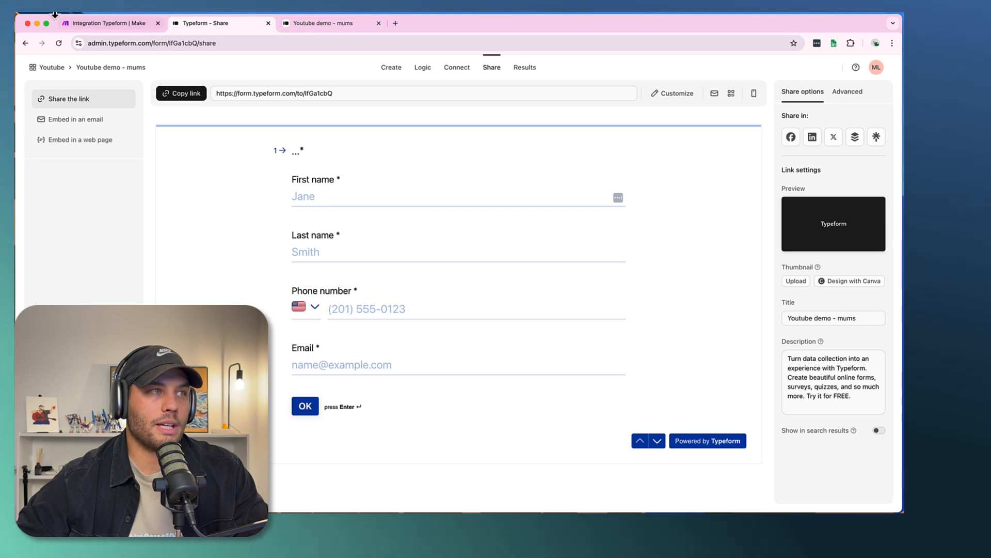
click(99, 27)
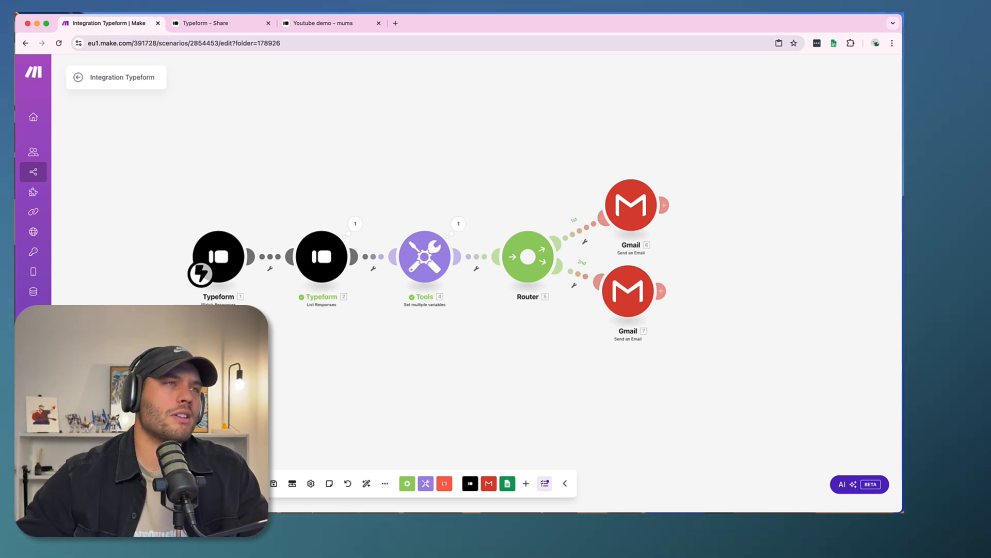
click(395, 26)
text(skool.com)
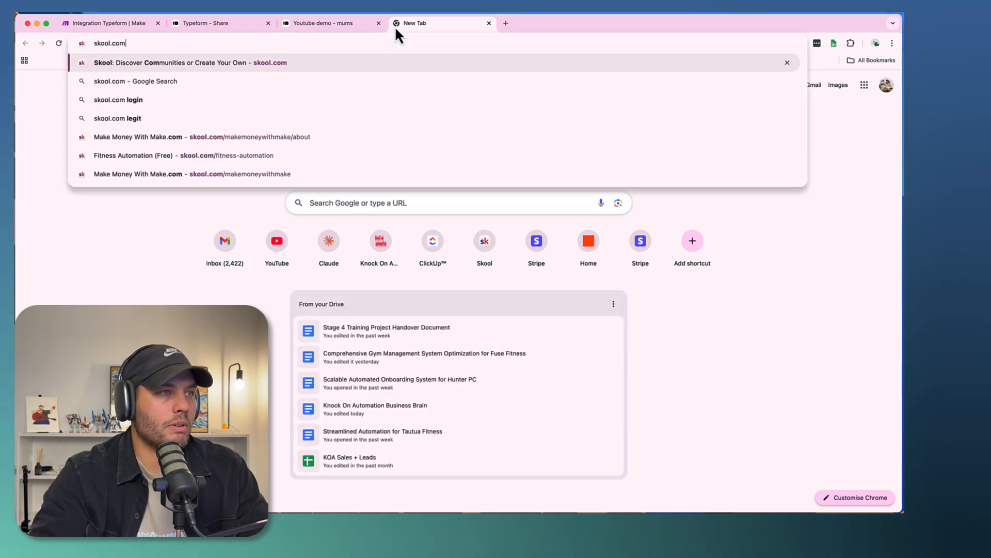
key(Down)
key(Down)
key(Down)
key(Down)
key(Down)
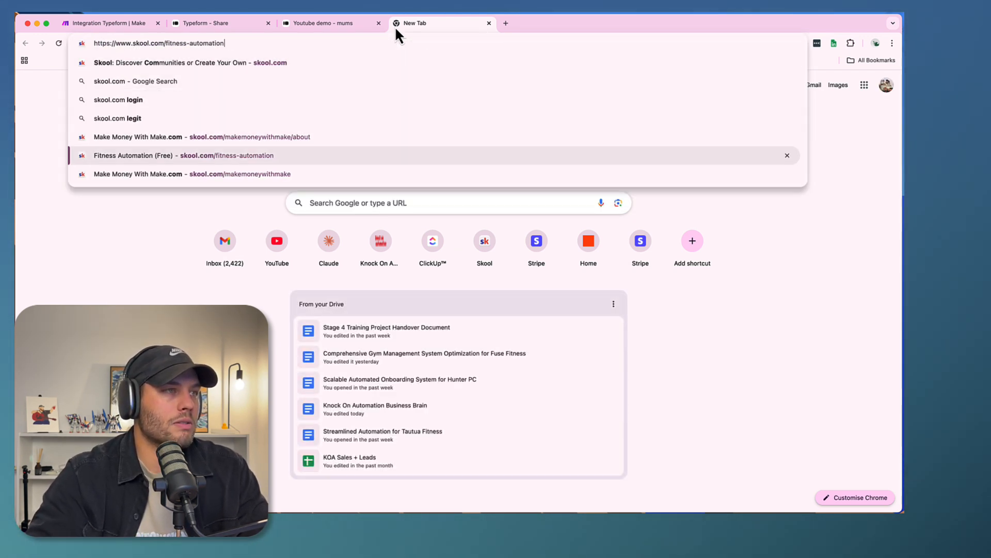
key(Return)
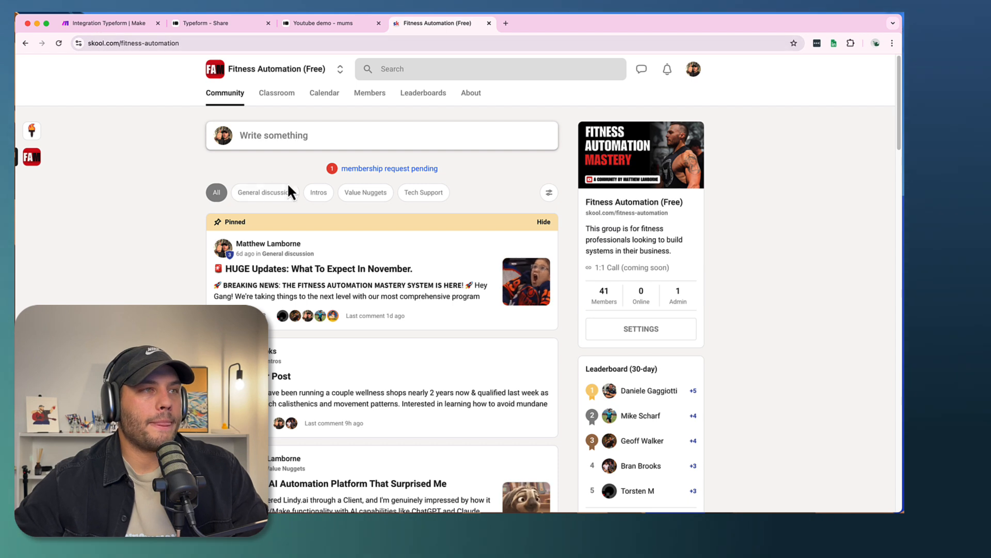
- Approve the pending membership request for the Fitness Automation (Free) community and return to the community feed
click(367, 170)
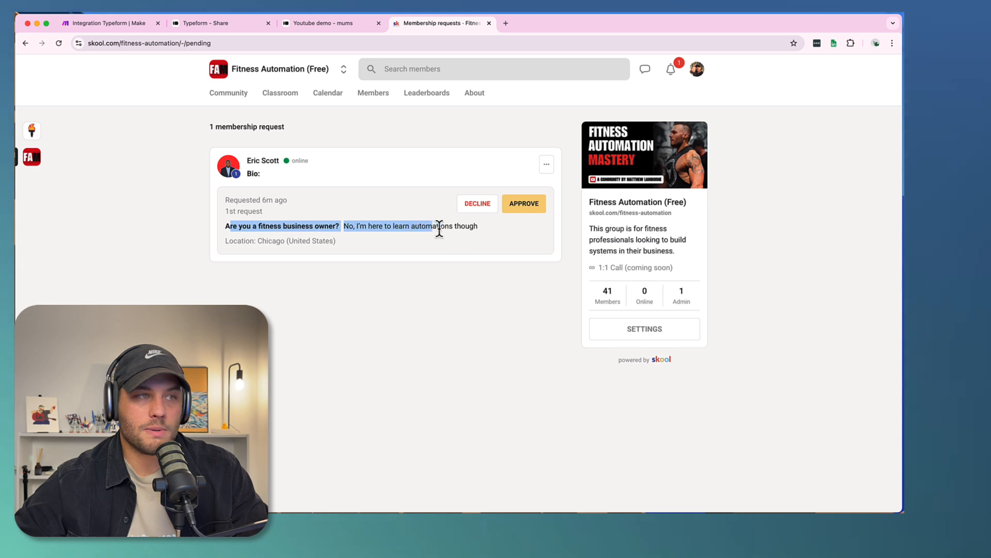
click(524, 206)
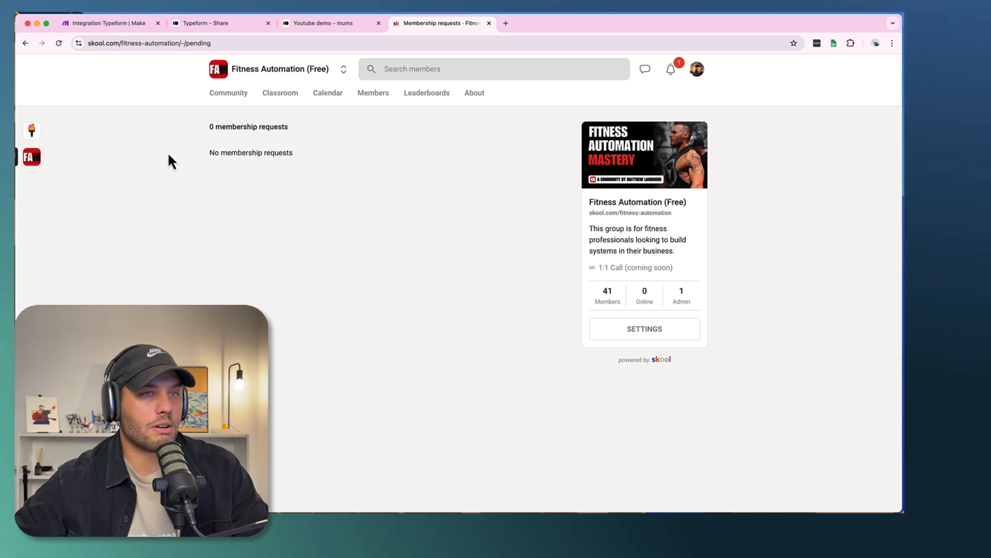
click(227, 93)
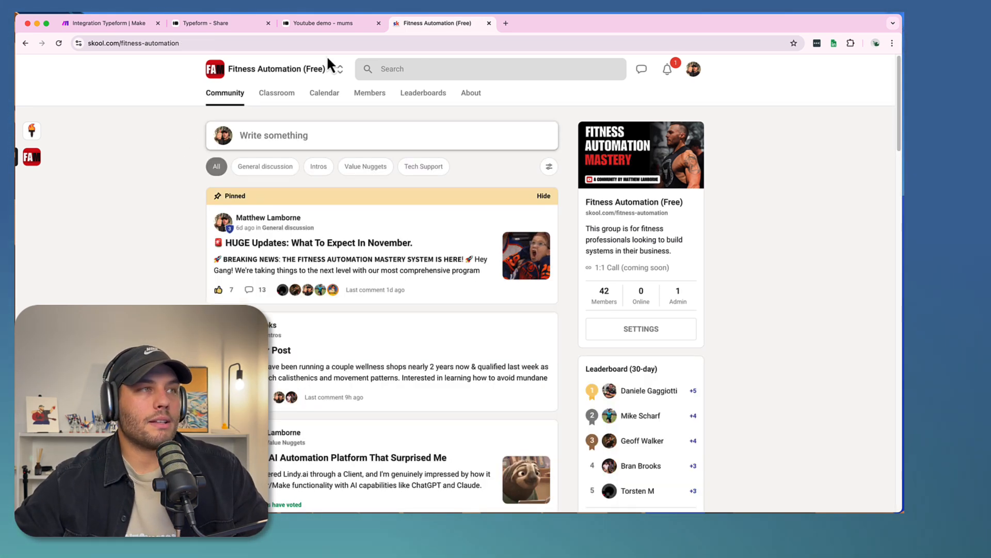
- Look through the community feed's posts, from the pinned November update down to the member introductions
scroll(284, 315, down, 1)
scroll(285, 314, down, 3)
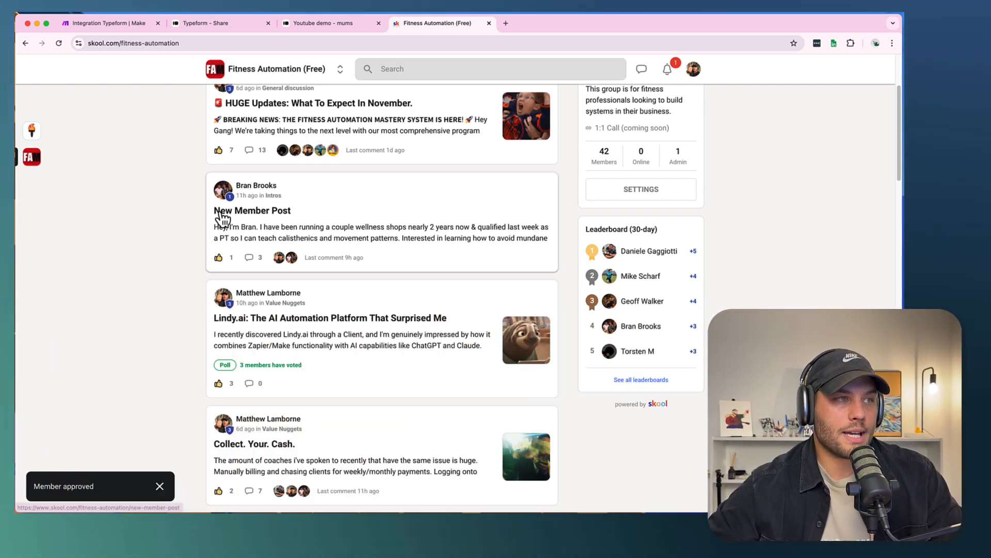
scroll(274, 309, down, 1)
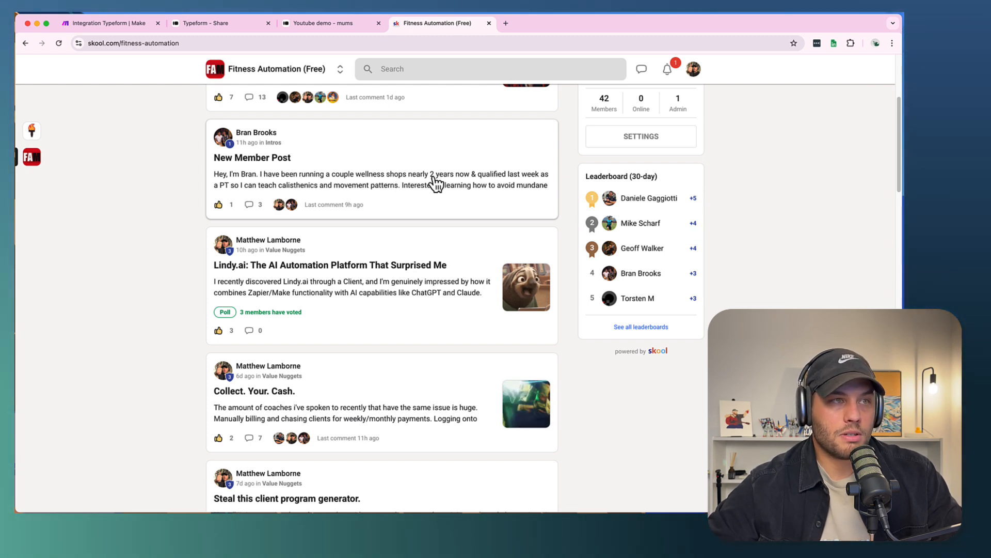
scroll(413, 199, down, 3)
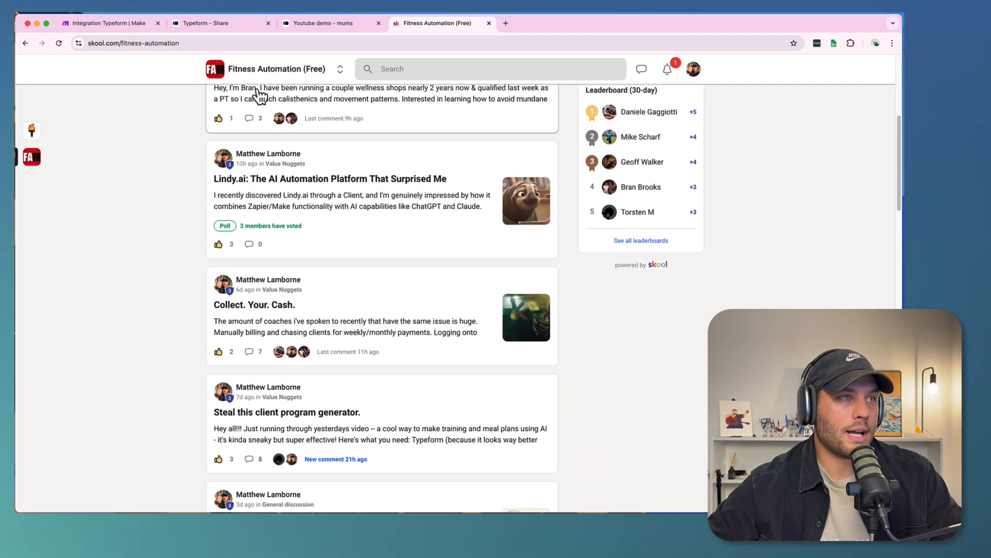
scroll(265, 217, down, 5)
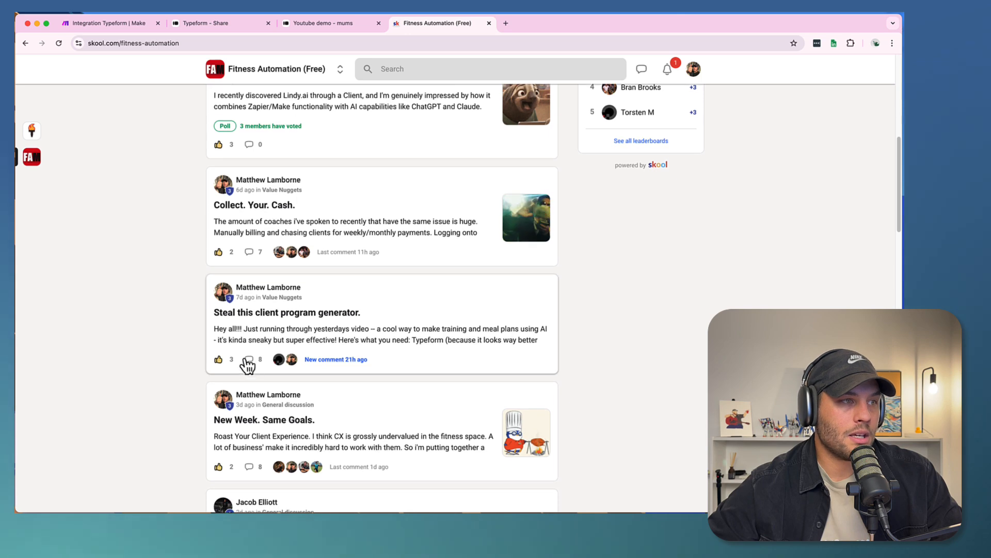
scroll(228, 430, down, 5)
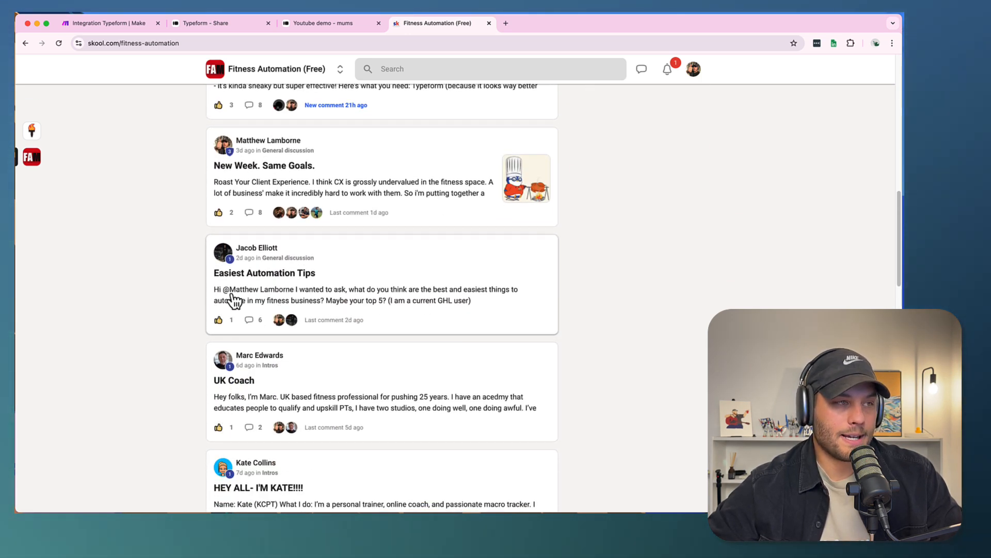
scroll(250, 342, down, 3)
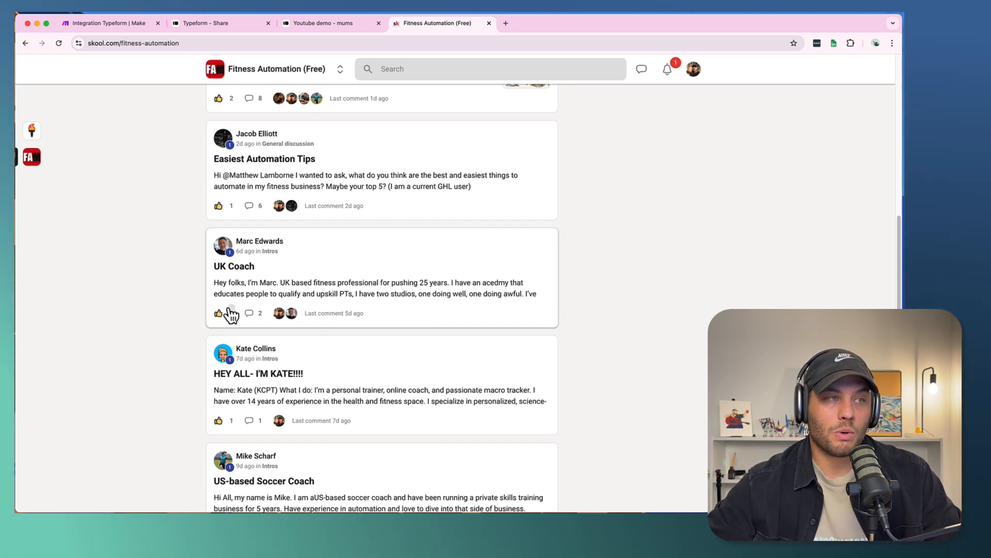
scroll(398, 283, down, 3)
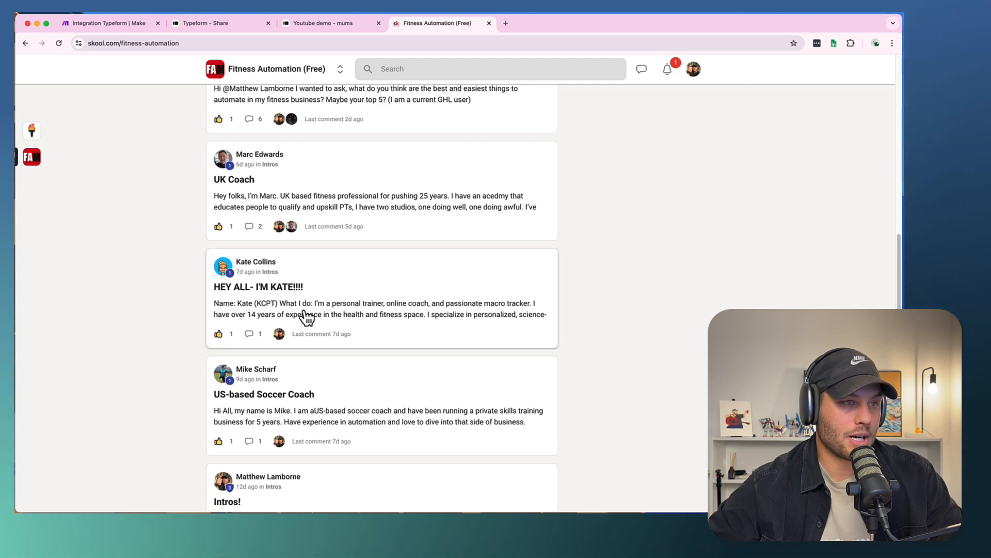
scroll(299, 330, down, 3)
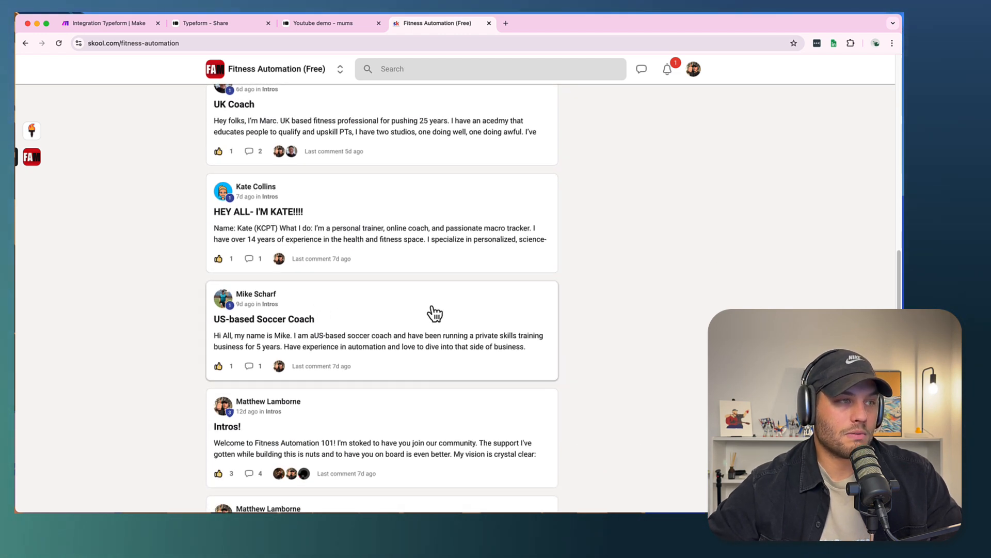
scroll(199, 325, up, 15)
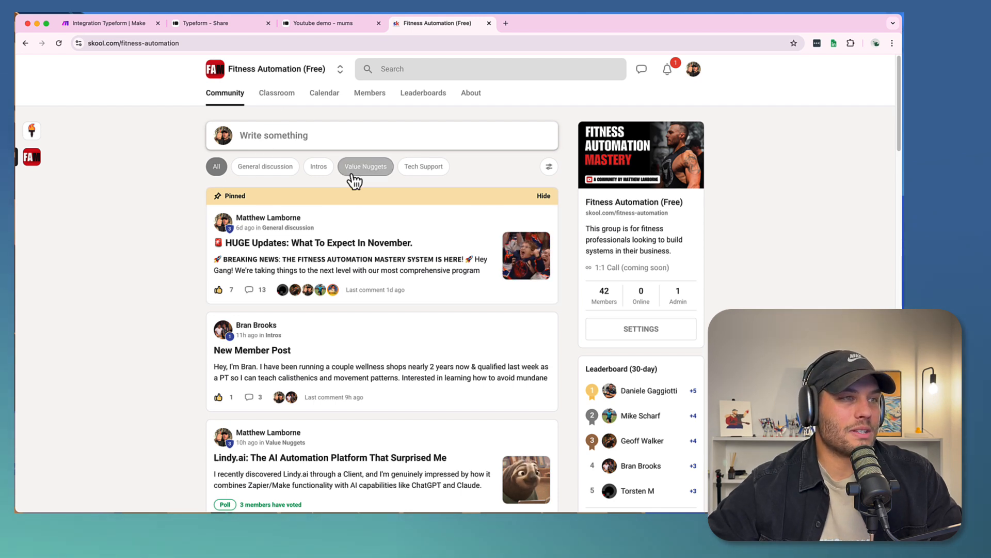
- Open the Fitness Automation 101 course in the classroom to view its sections, and return to the community feed
click(279, 96)
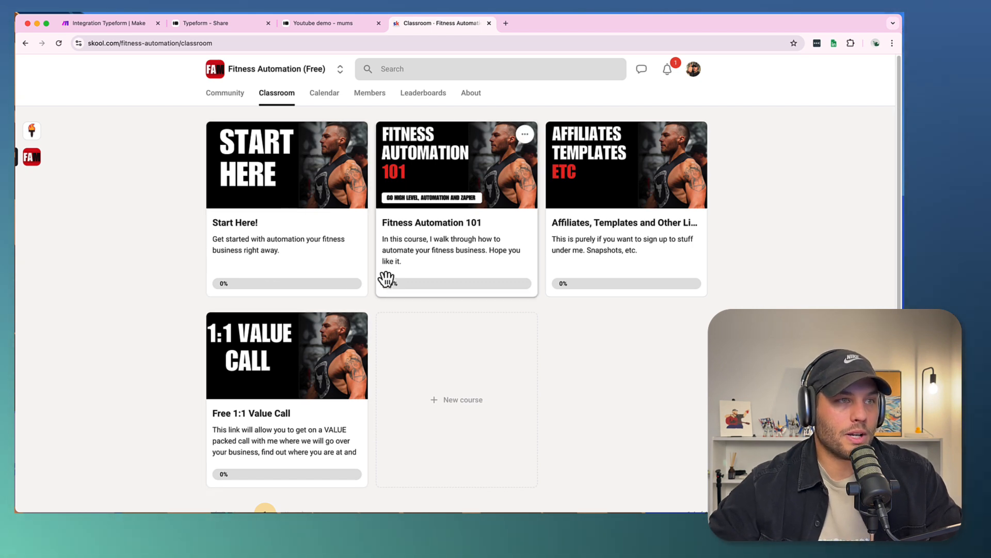
click(410, 232)
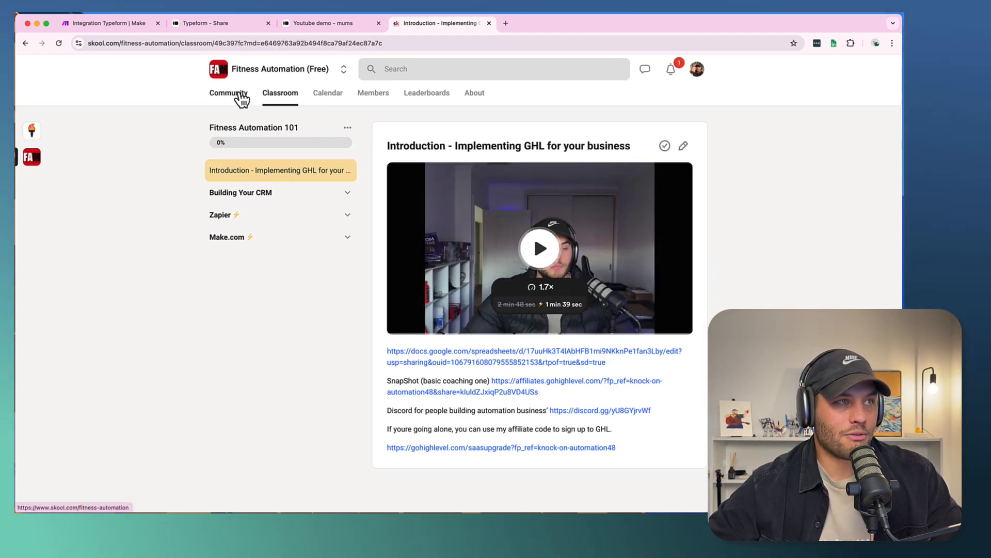
click(241, 94)
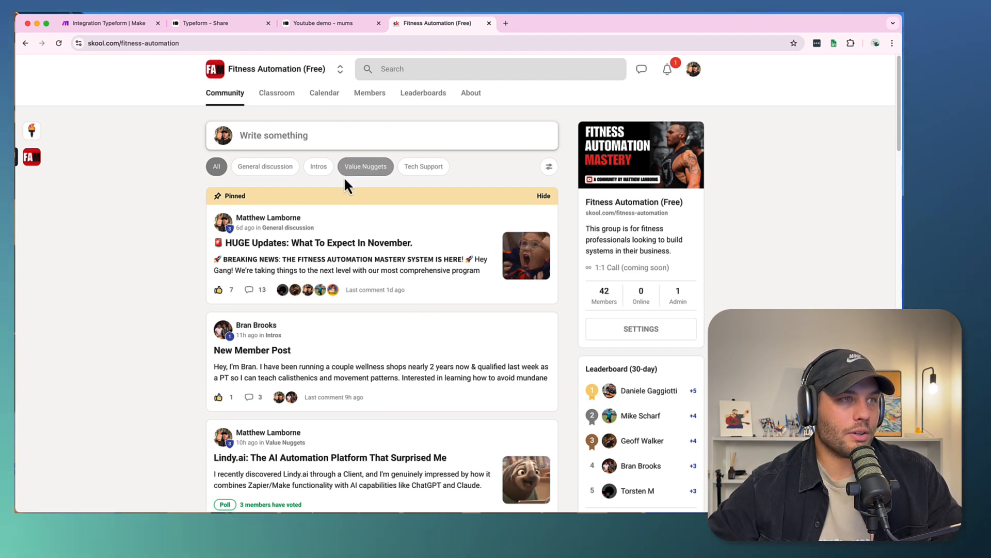
- Filter the community feed to the Value Nuggets category and look through its posts
click(366, 171)
scroll(125, 323, down, 10)
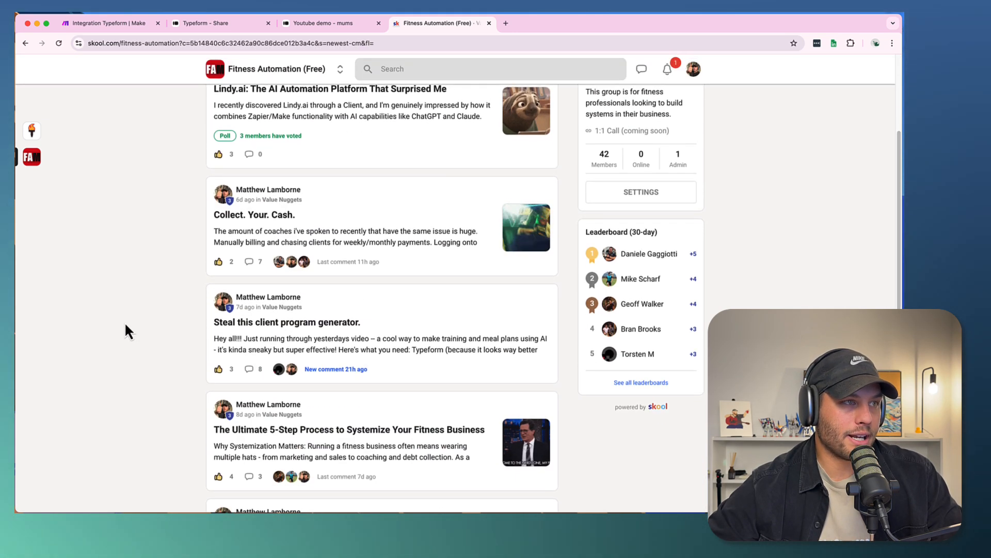
scroll(125, 324, up, 10)
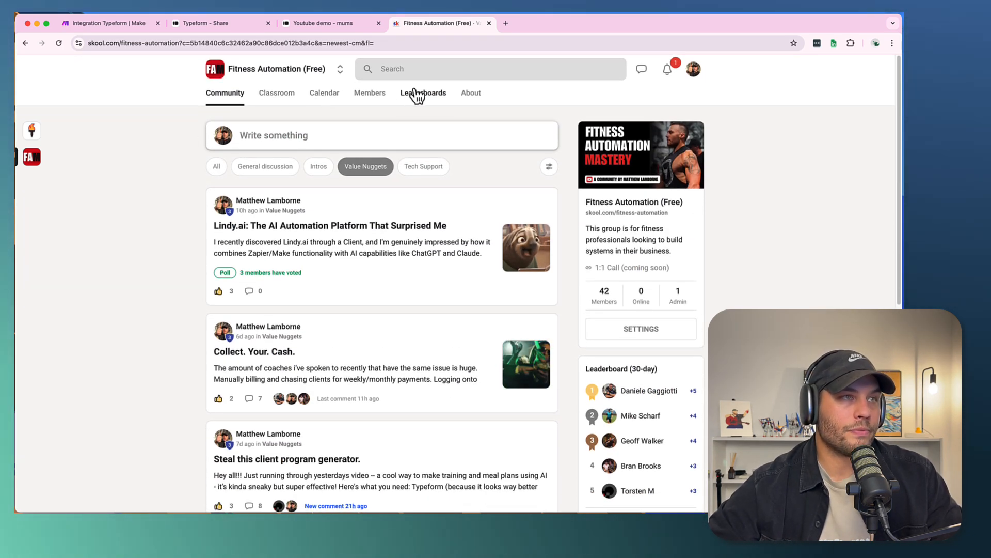
click(227, 96)
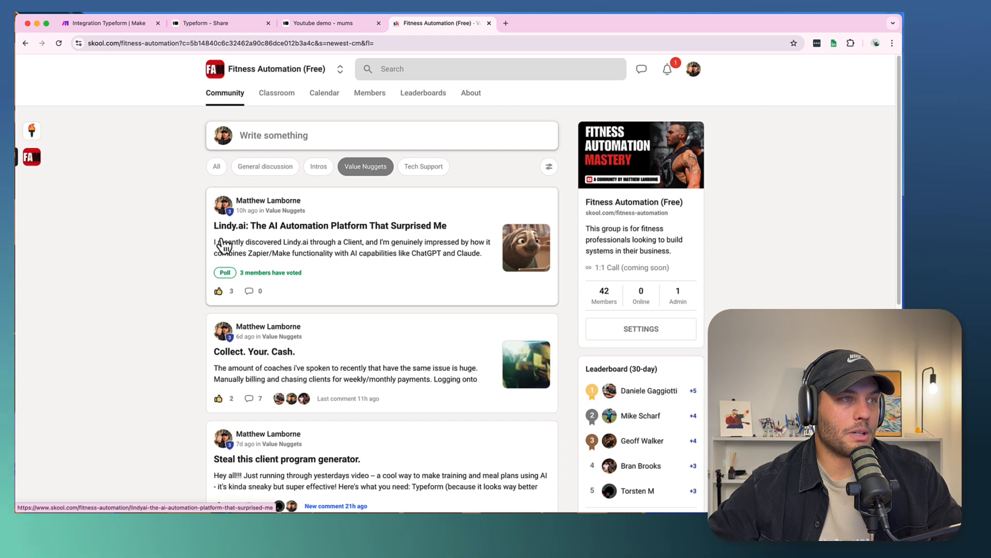